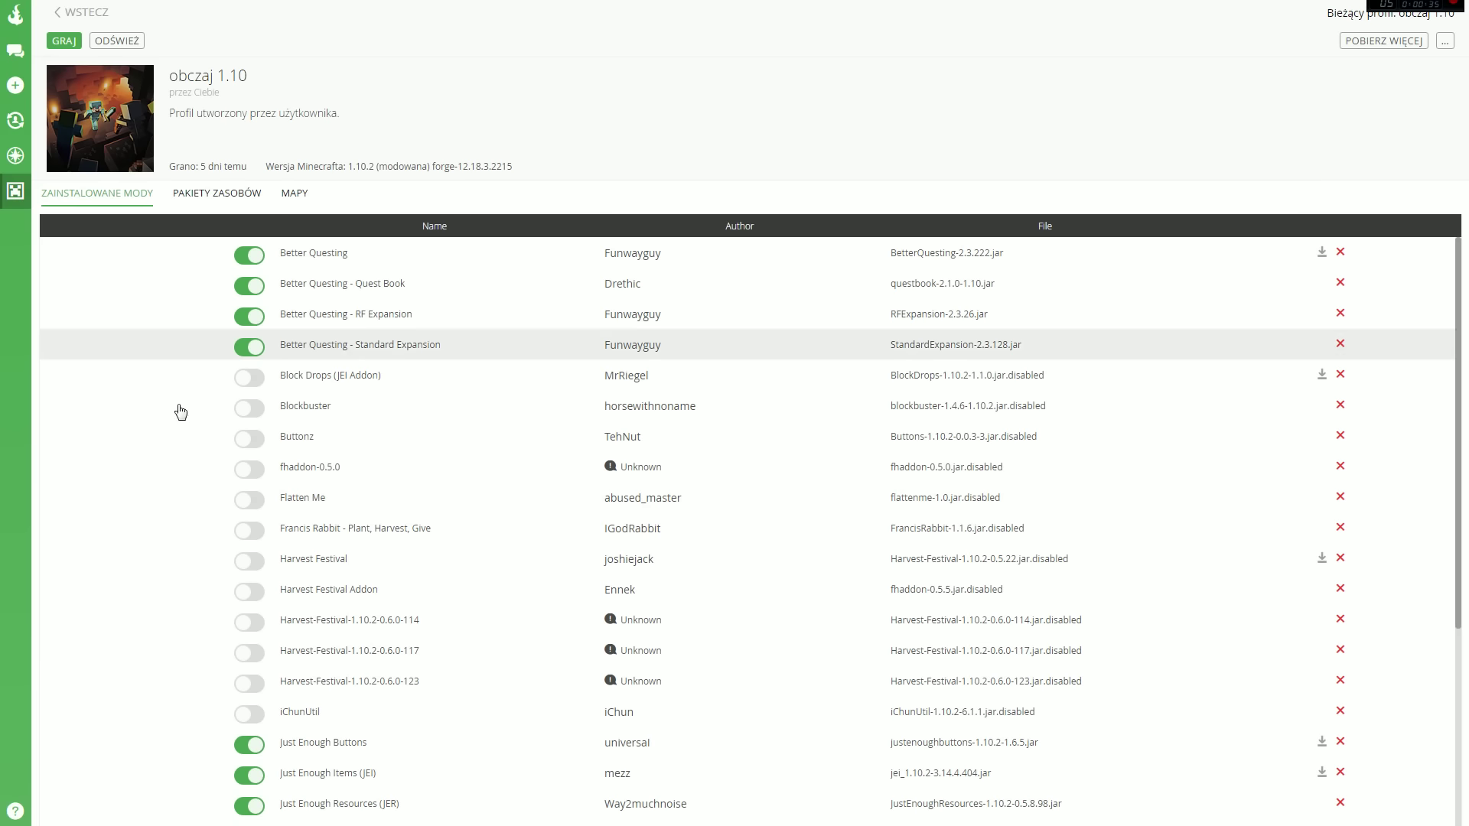
- Switch to the file manager and open the config\betterquesting\resources folder of the obczaj 1.10 instance
mouse_move(95, 787)
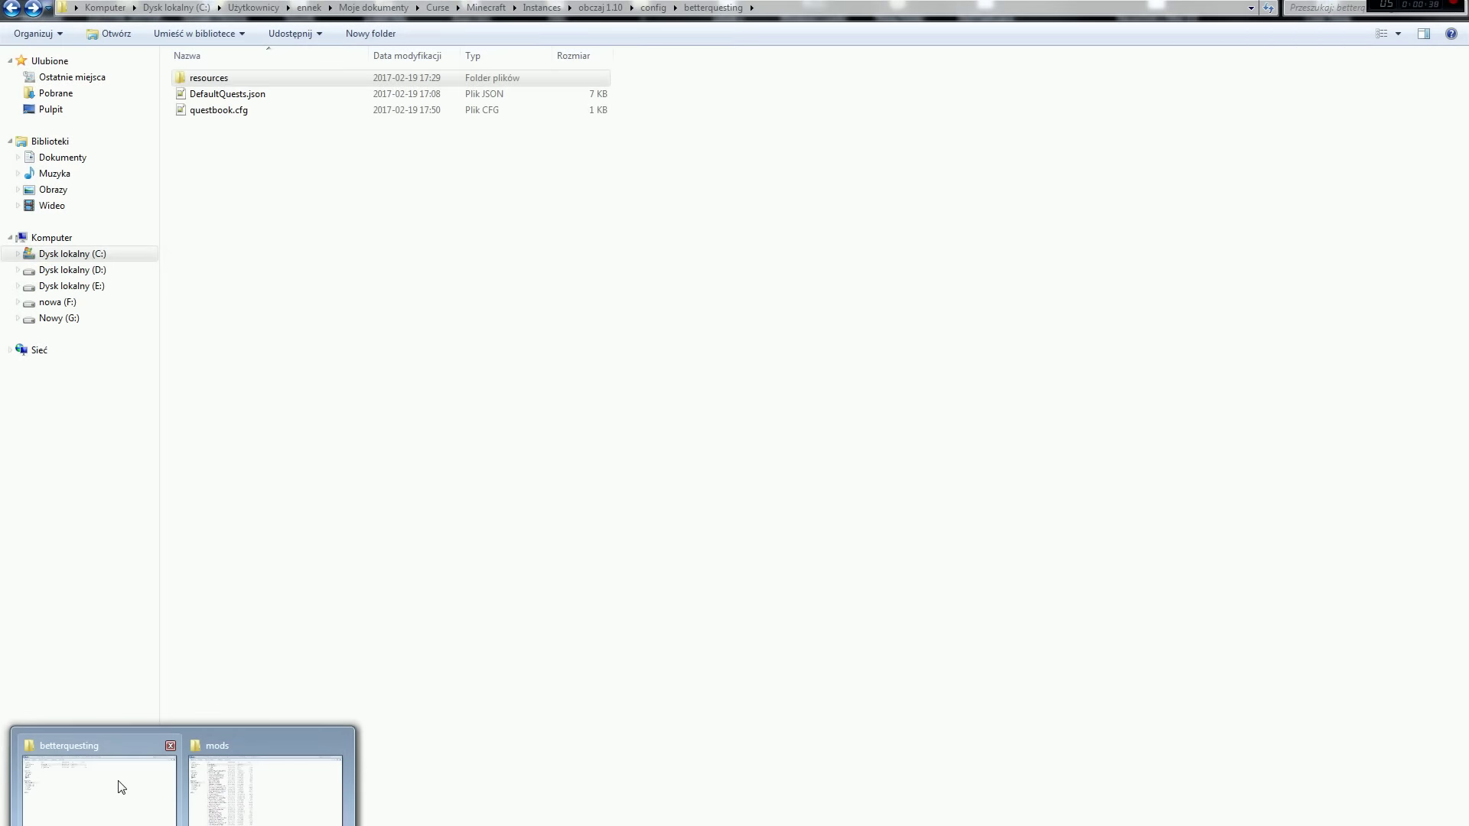
click(151, 787)
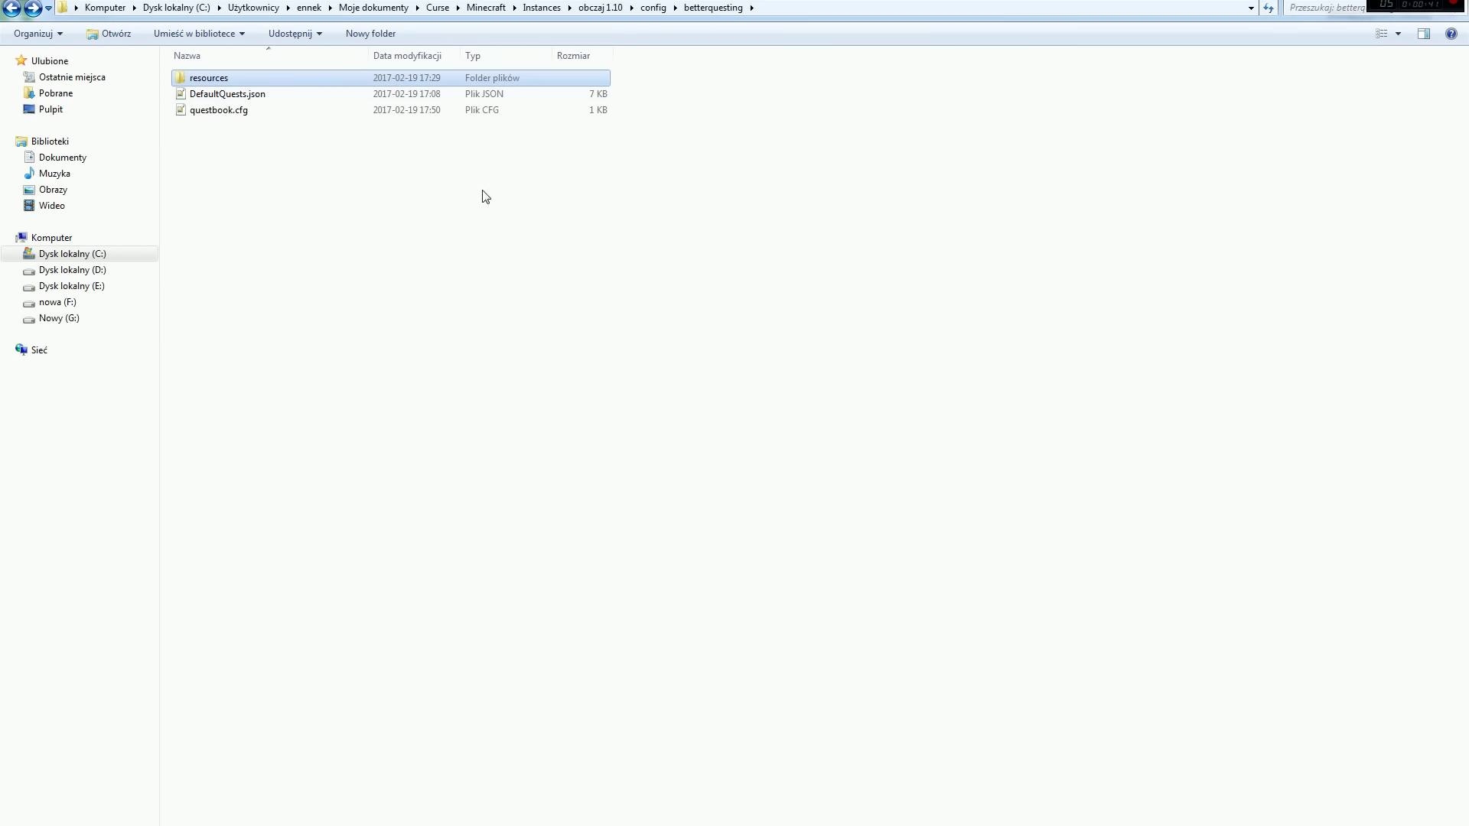
click(646, 9)
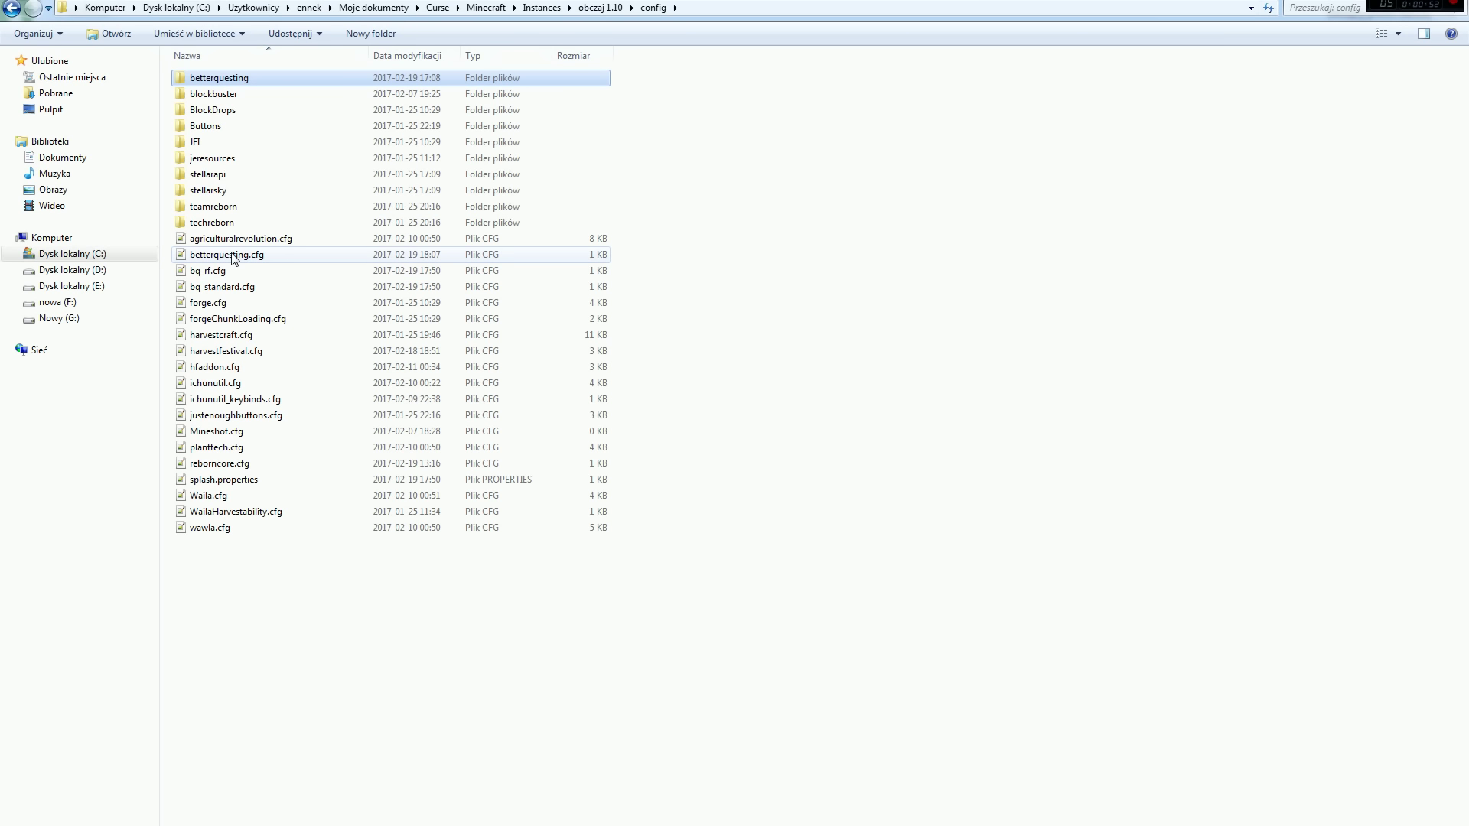
double_click(220, 77)
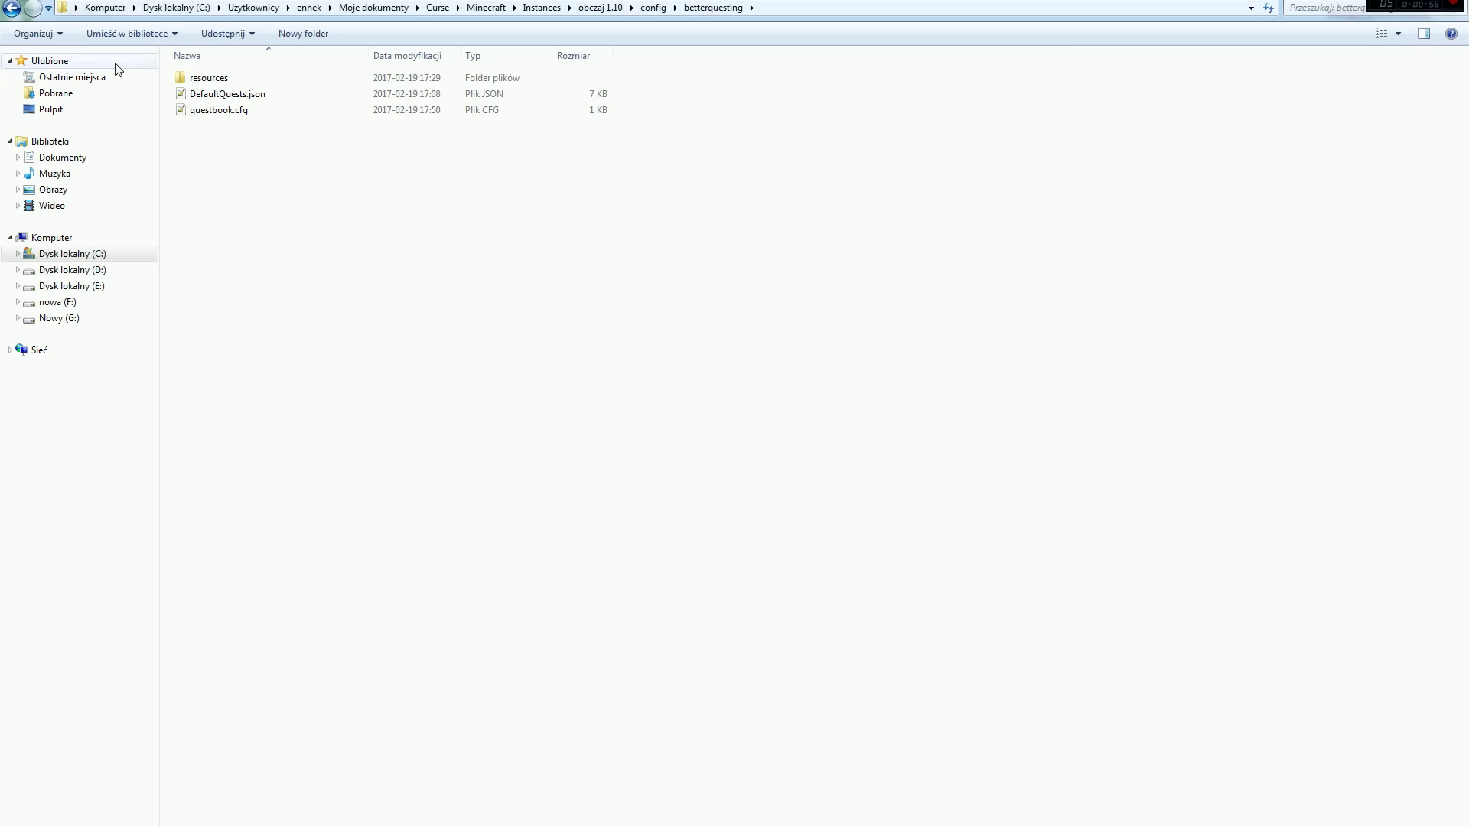
double_click(204, 79)
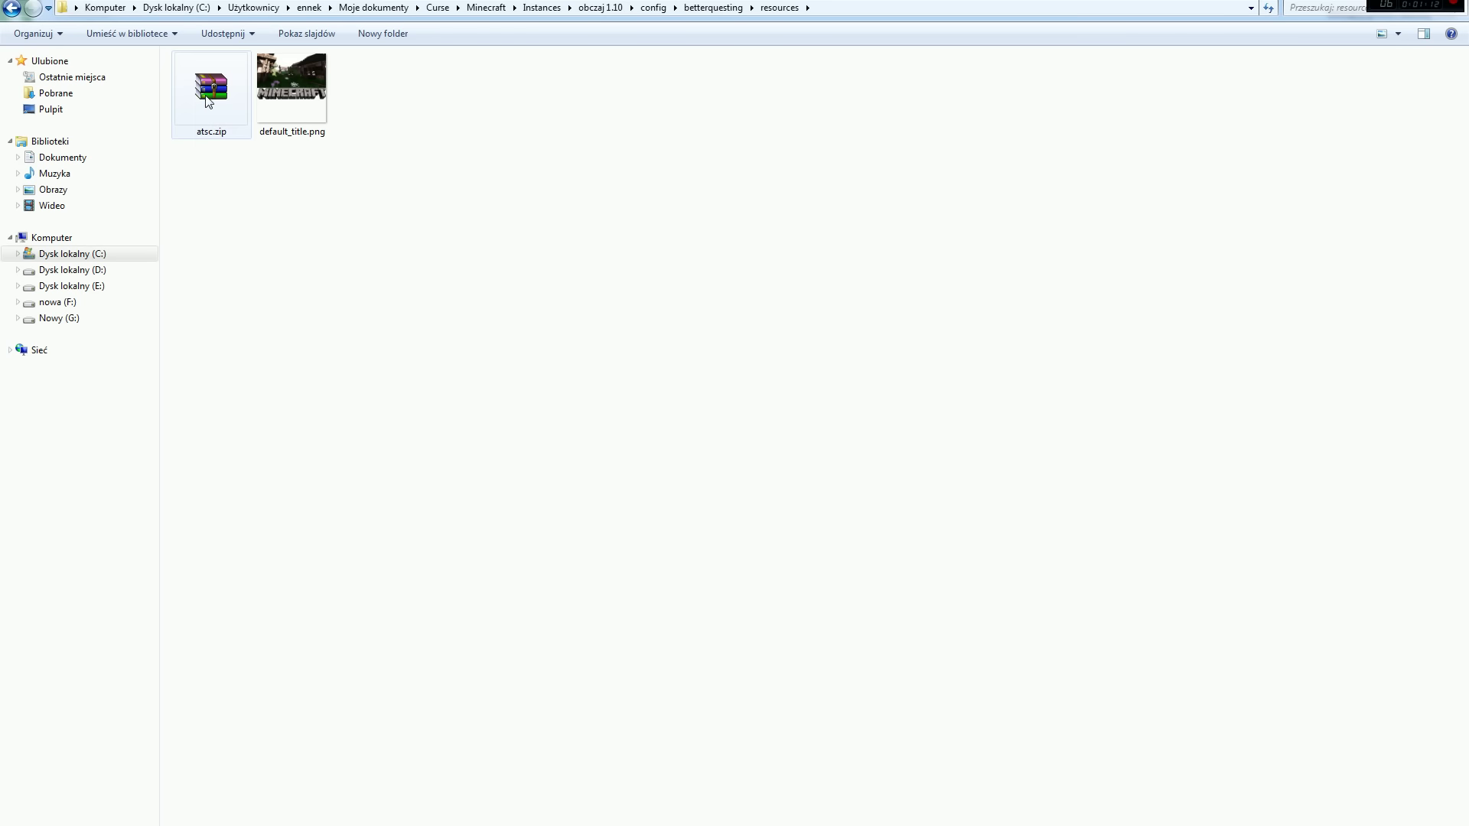
- Examine default_title.png inside atsc.zip under assets\betterquesting\textures\gui, and minimise the archive window
double_click(209, 102)
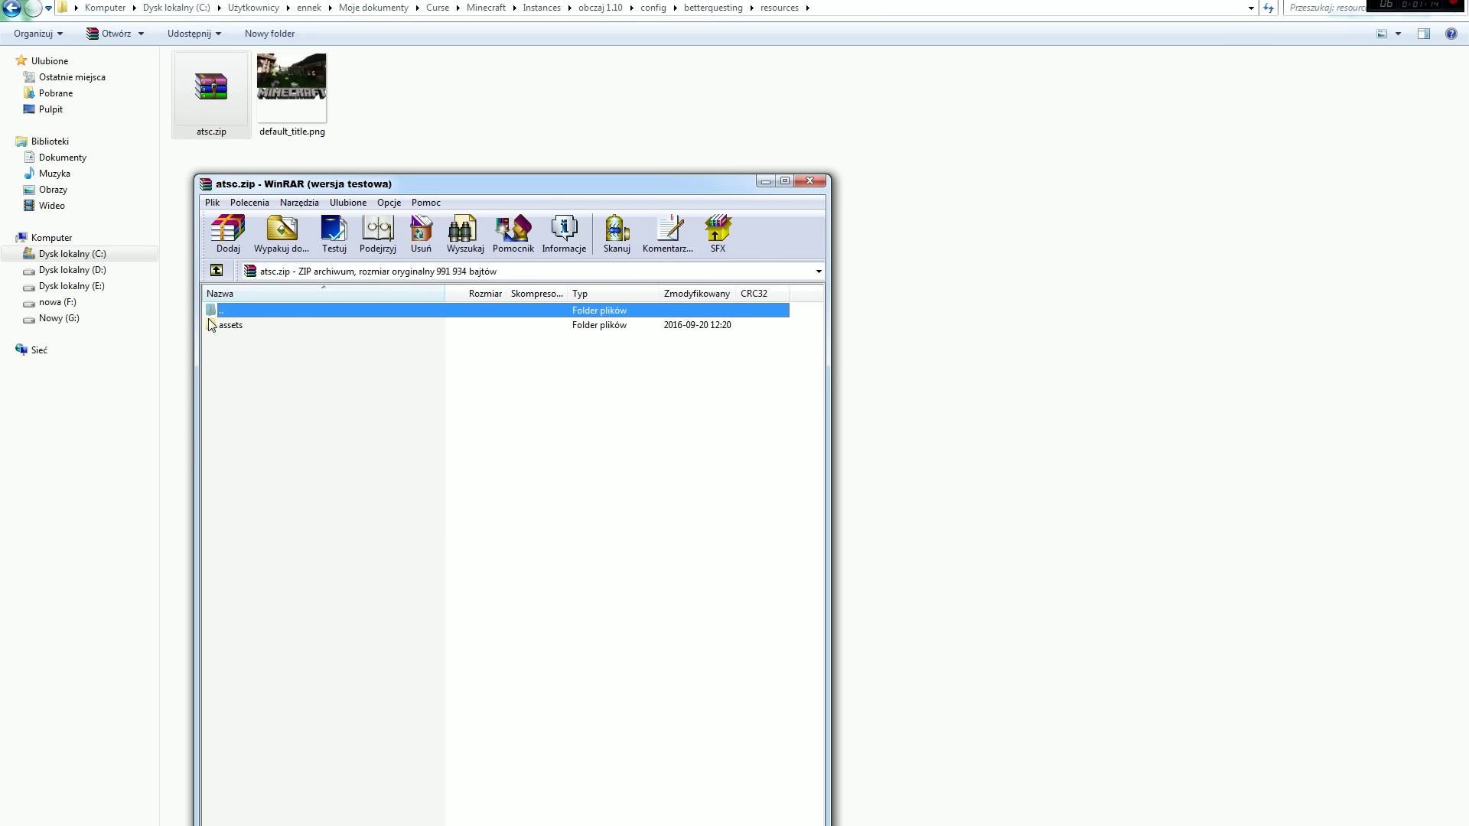
click(633, 478)
double_click(232, 326)
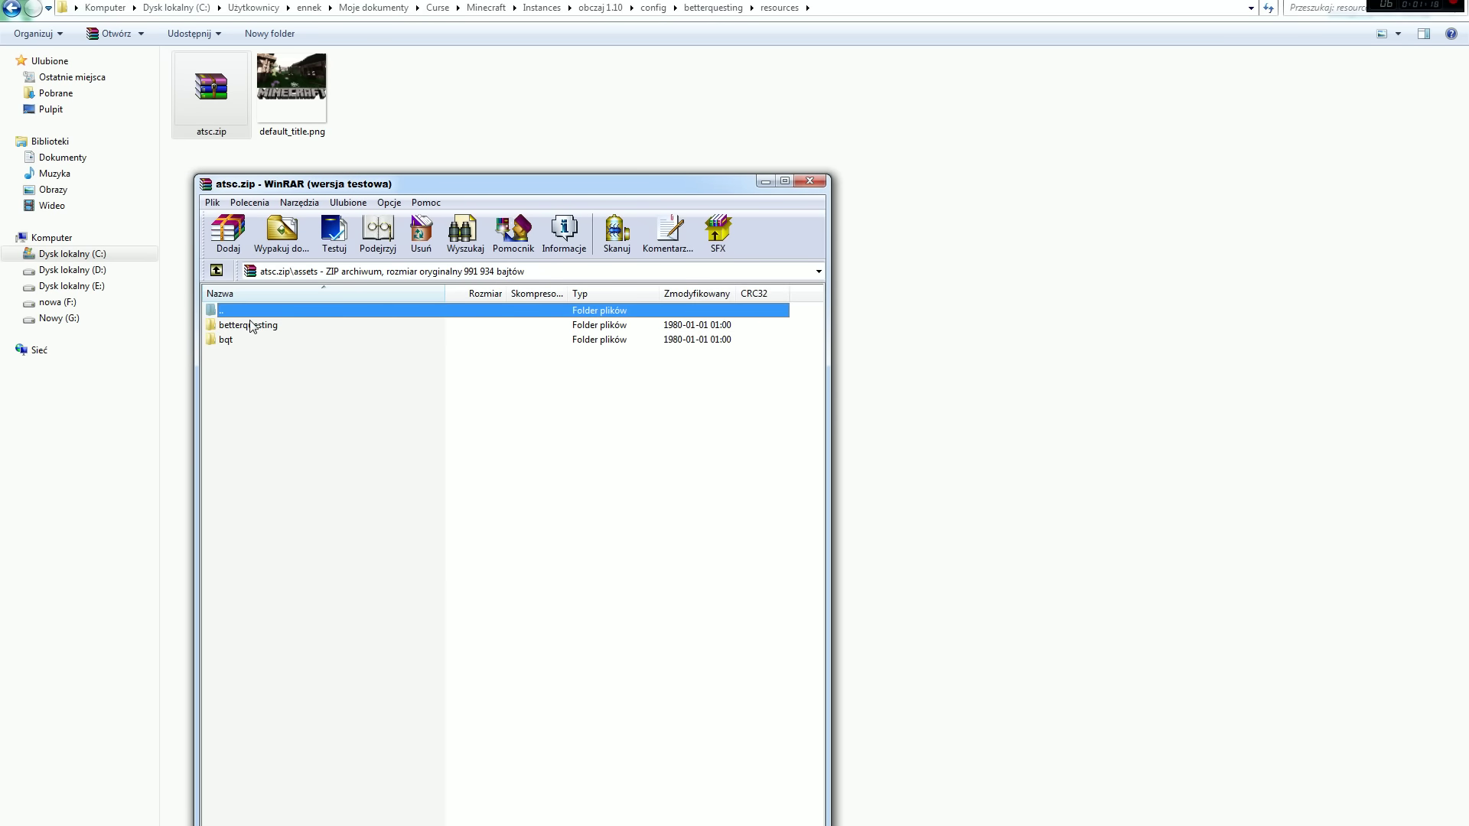
click(251, 326)
double_click(257, 326)
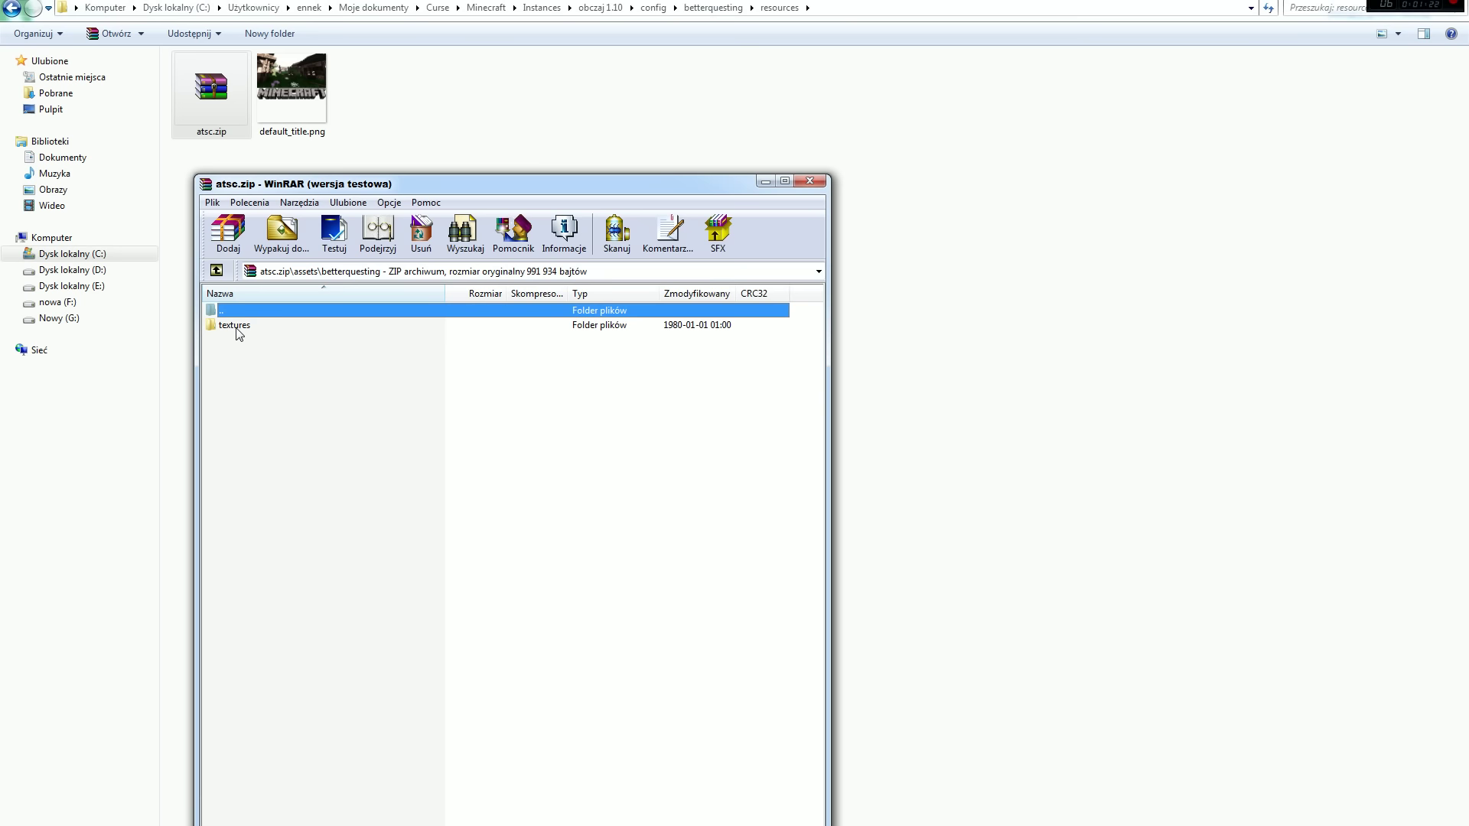
double_click(237, 326)
double_click(227, 326)
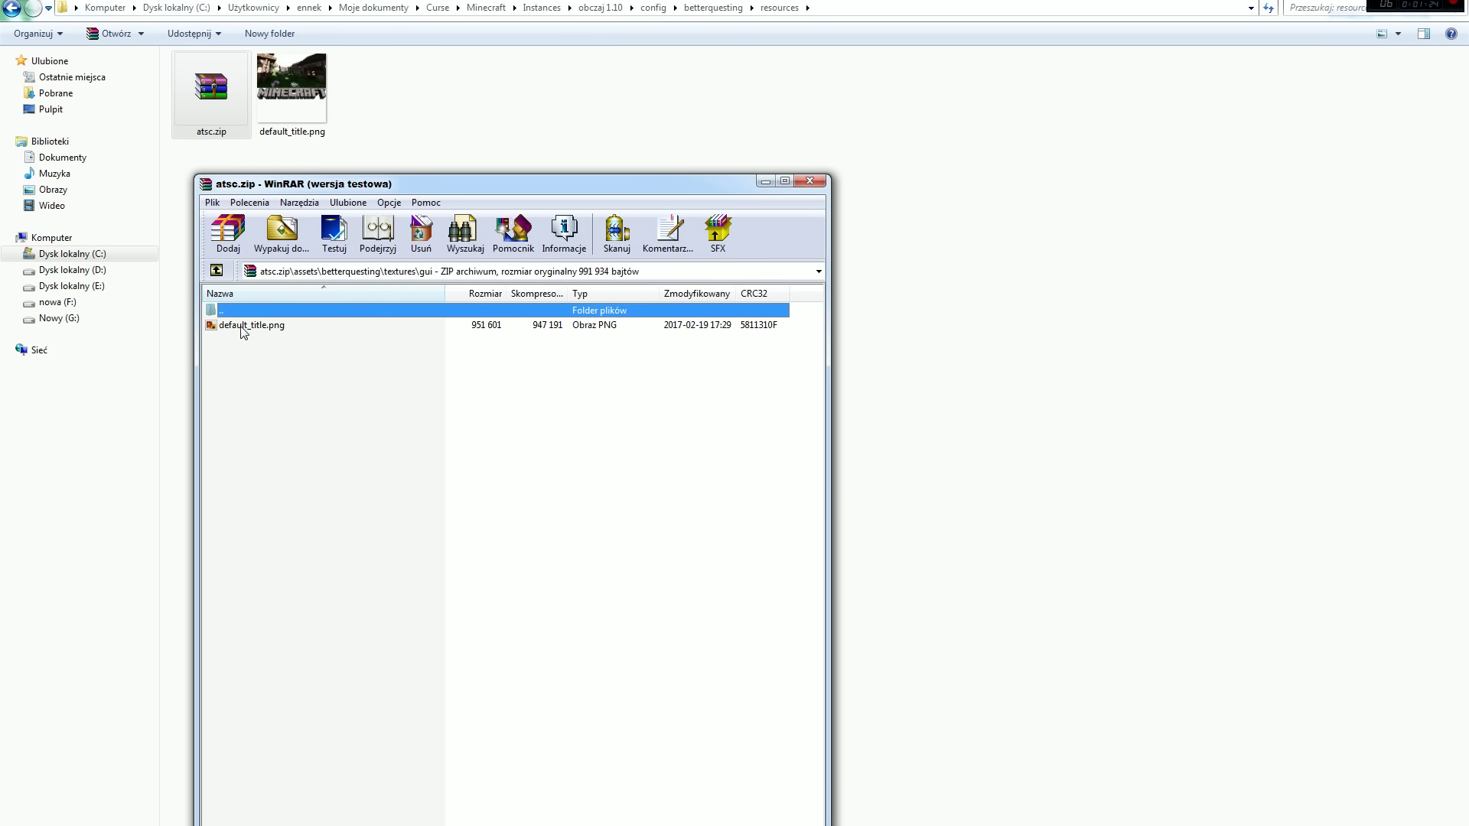
double_click(242, 328)
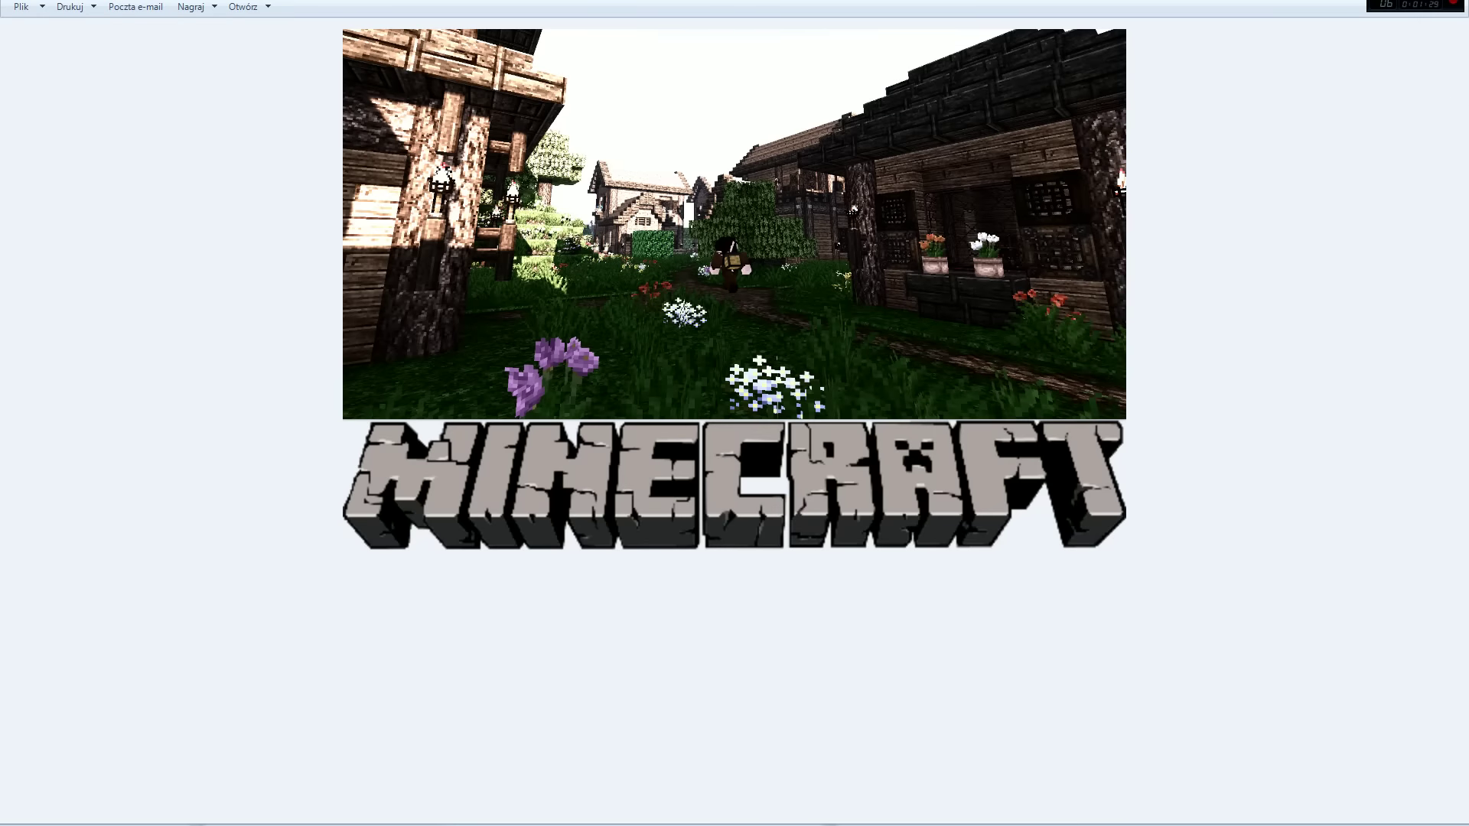
key(alt+F4)
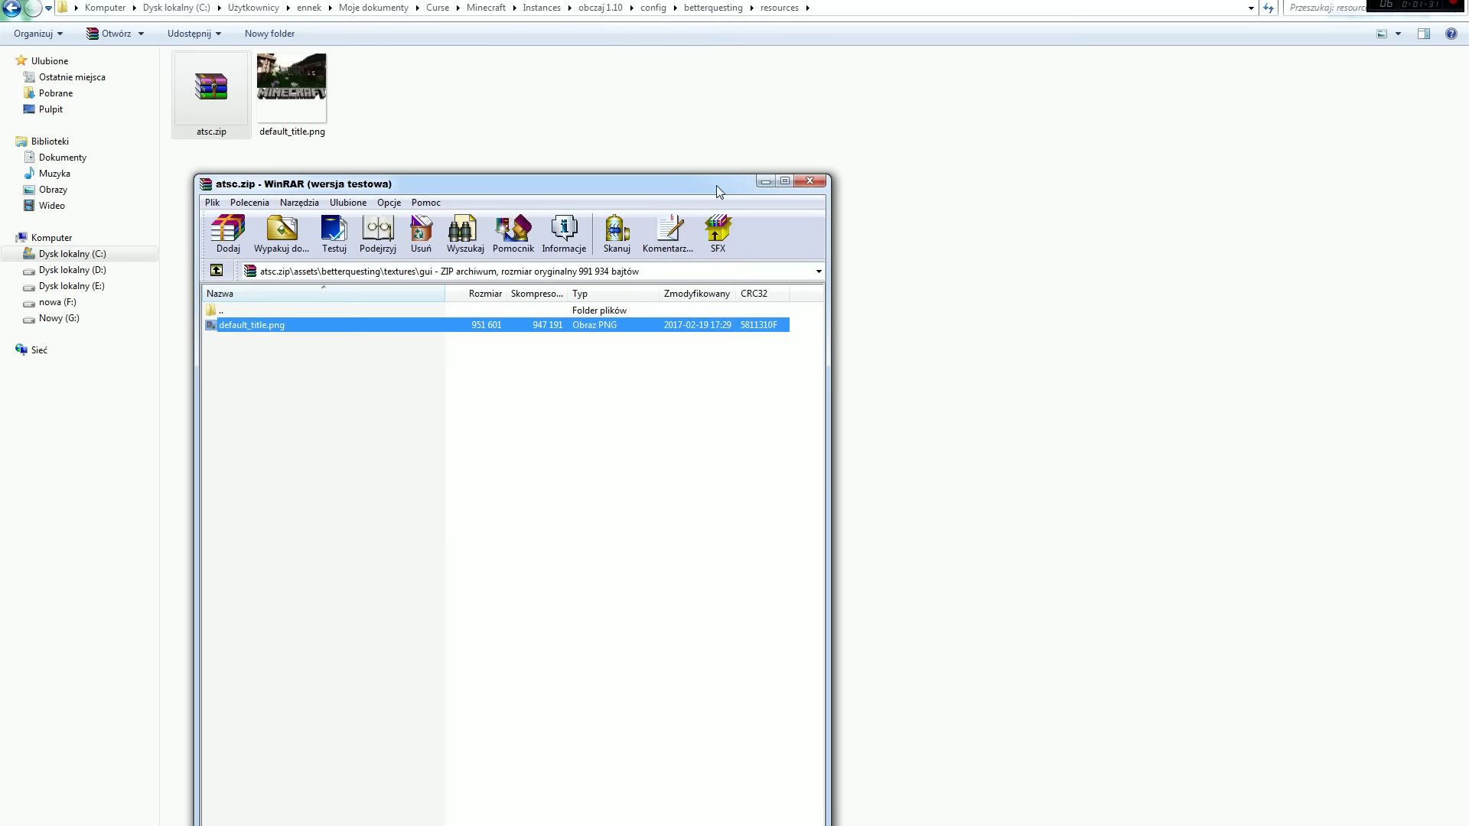
drag(716, 186, 988, 97)
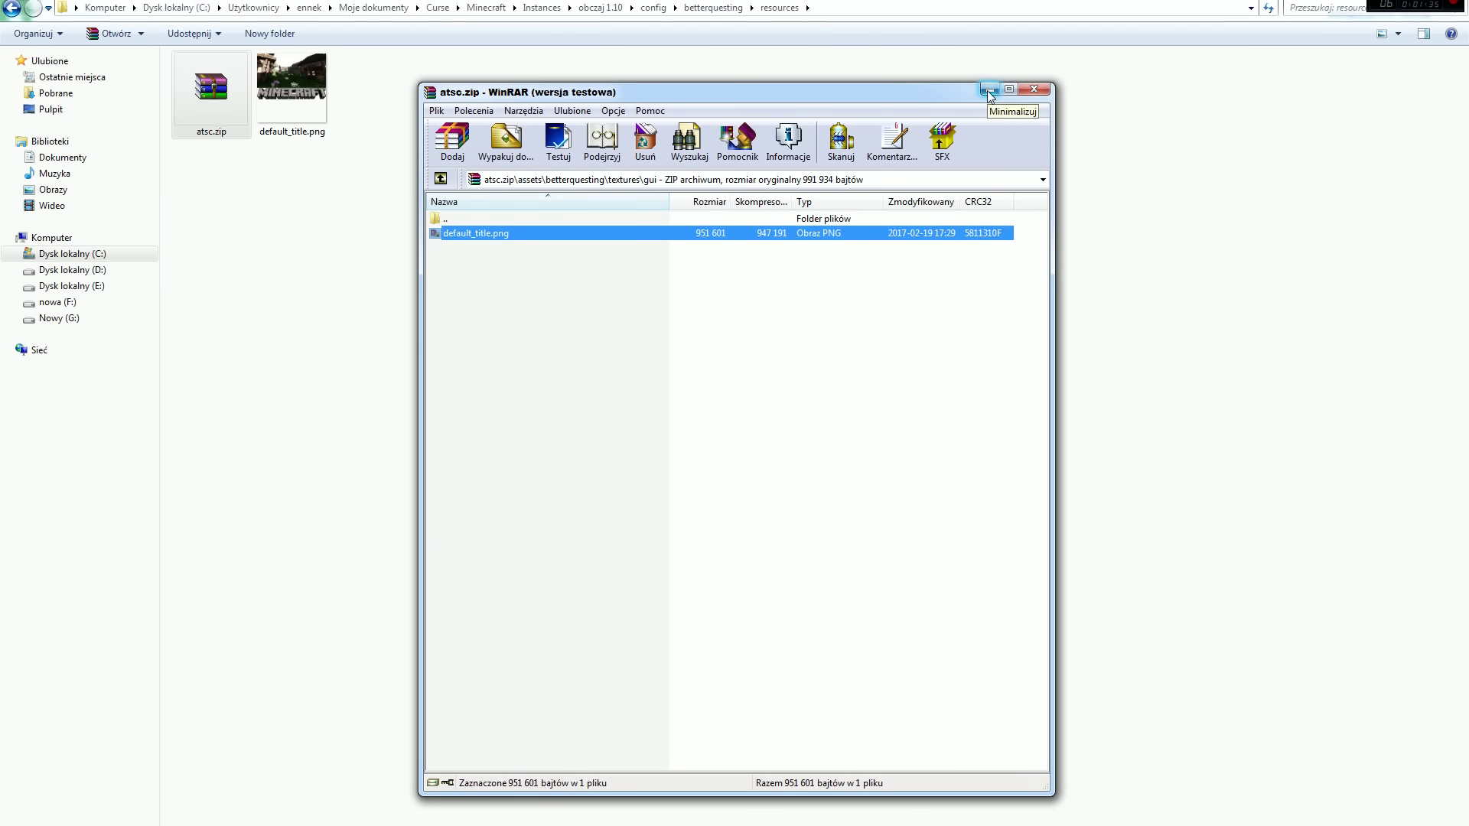
click(988, 89)
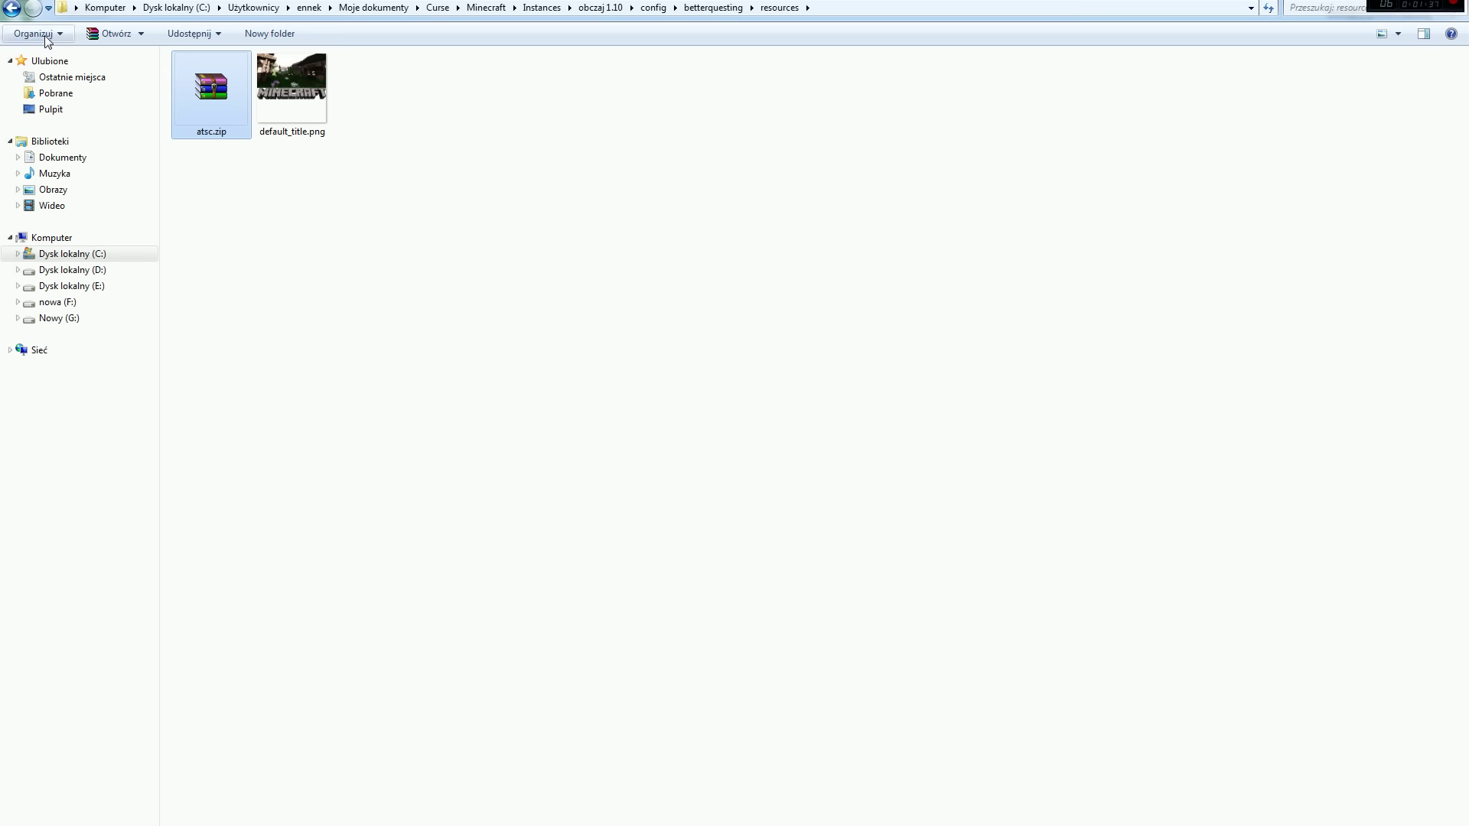
- Open BetterQuesting-2.3.222.jar from the mods folder as an archive in WinRAR and dismiss the trial notice
mouse_move(182, 825)
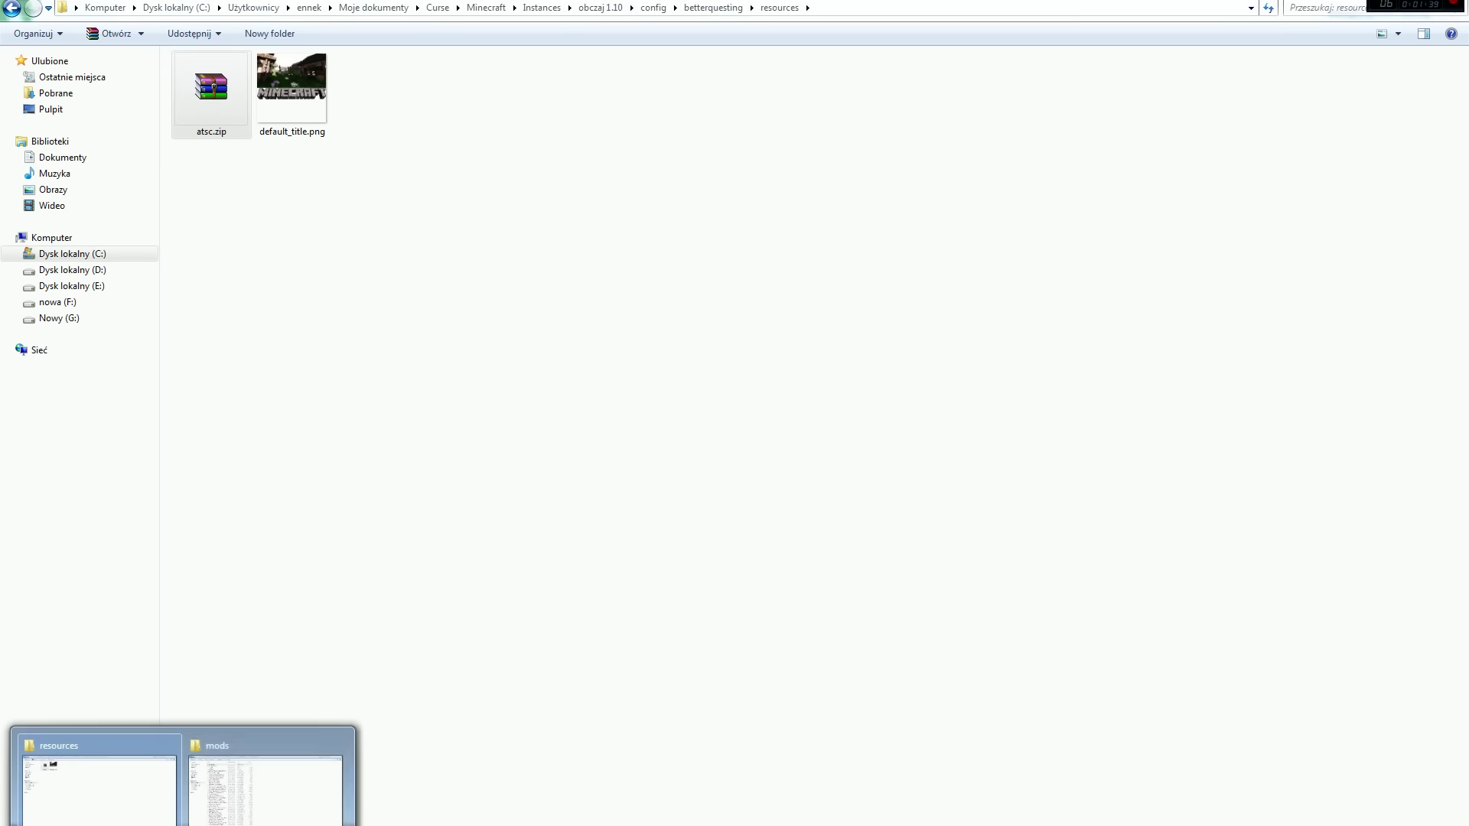
click(294, 765)
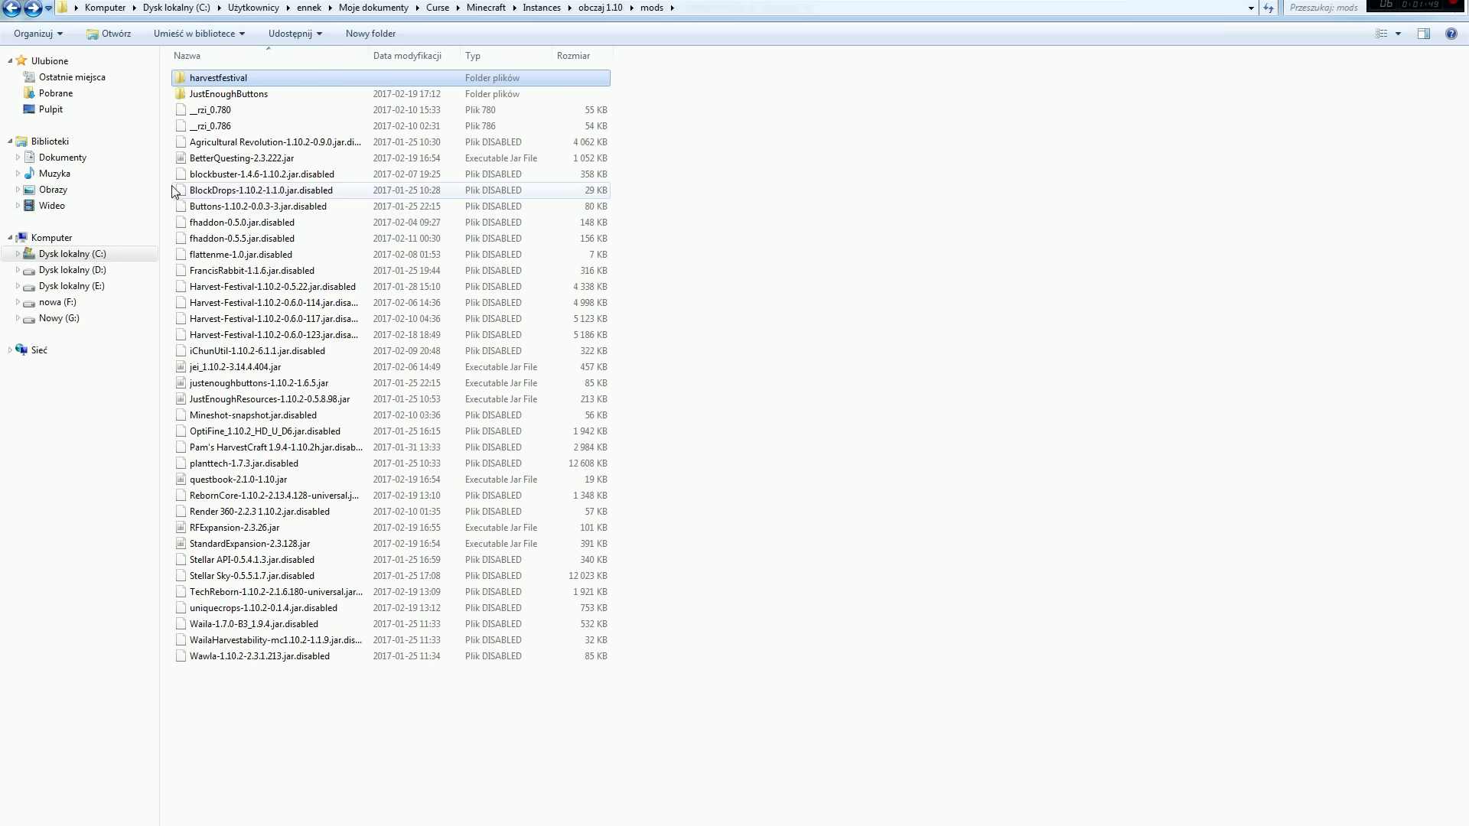
right_click(221, 161)
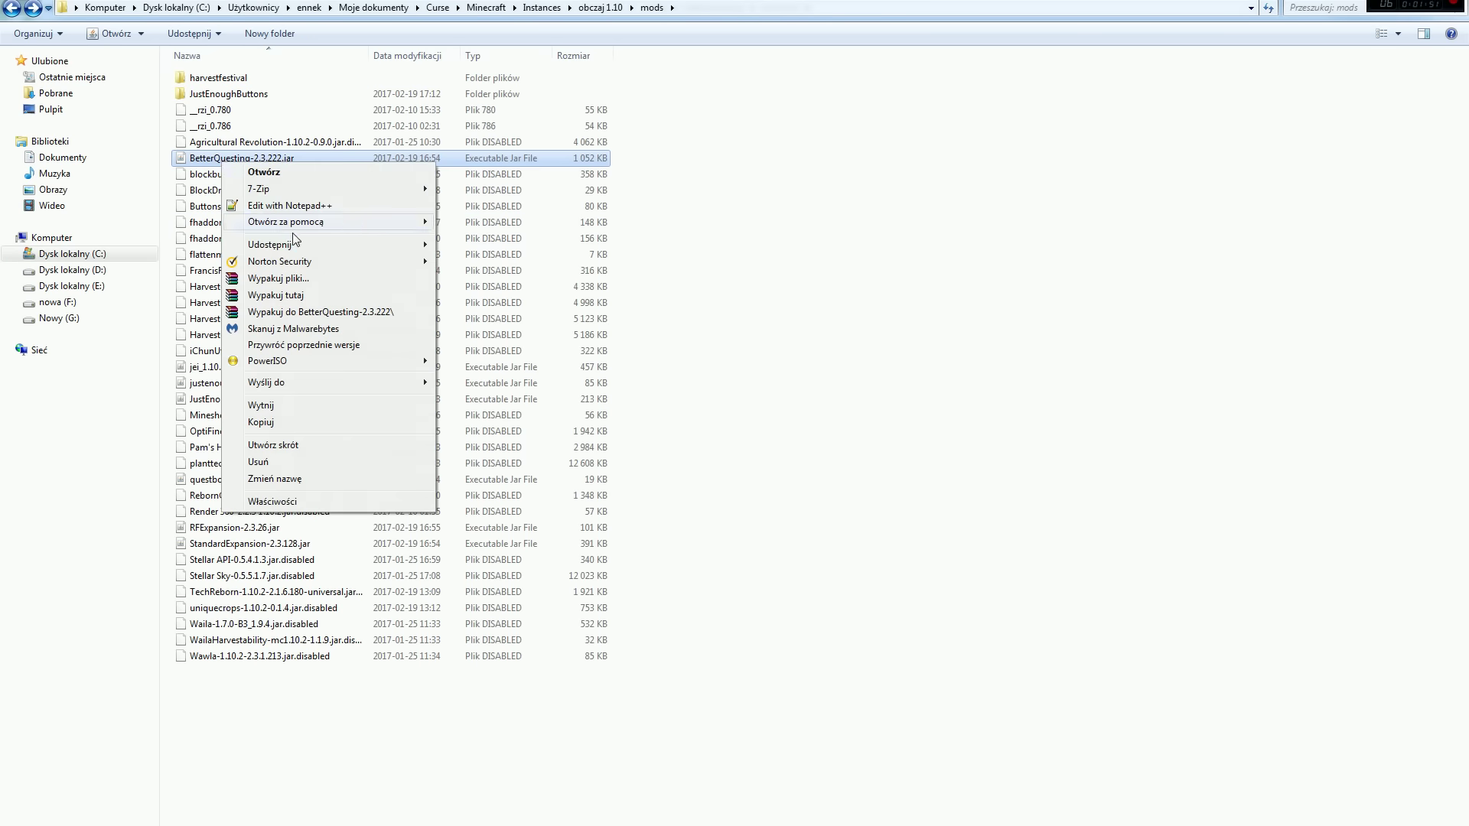
mouse_move(329, 222)
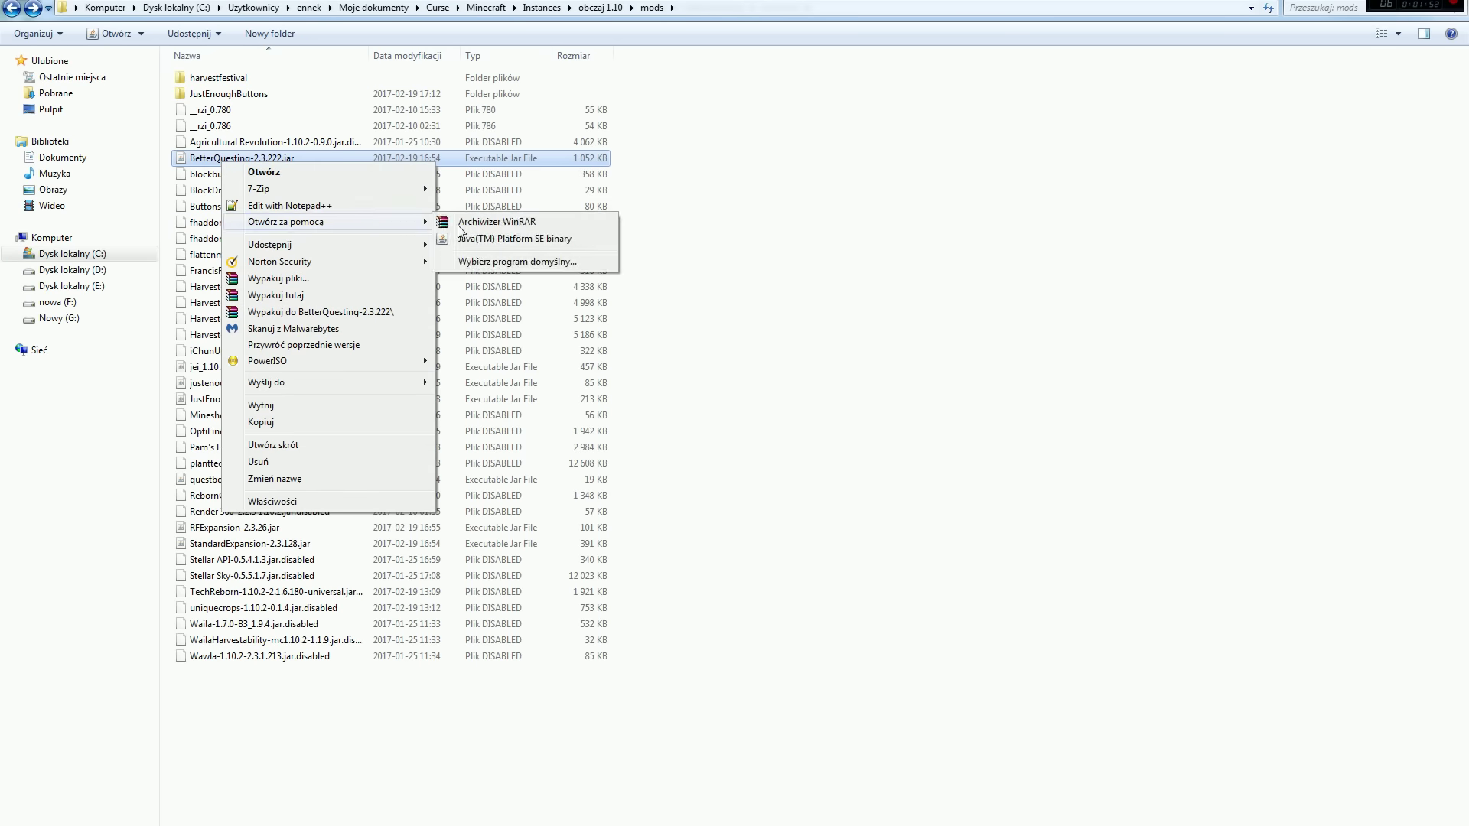
click(502, 229)
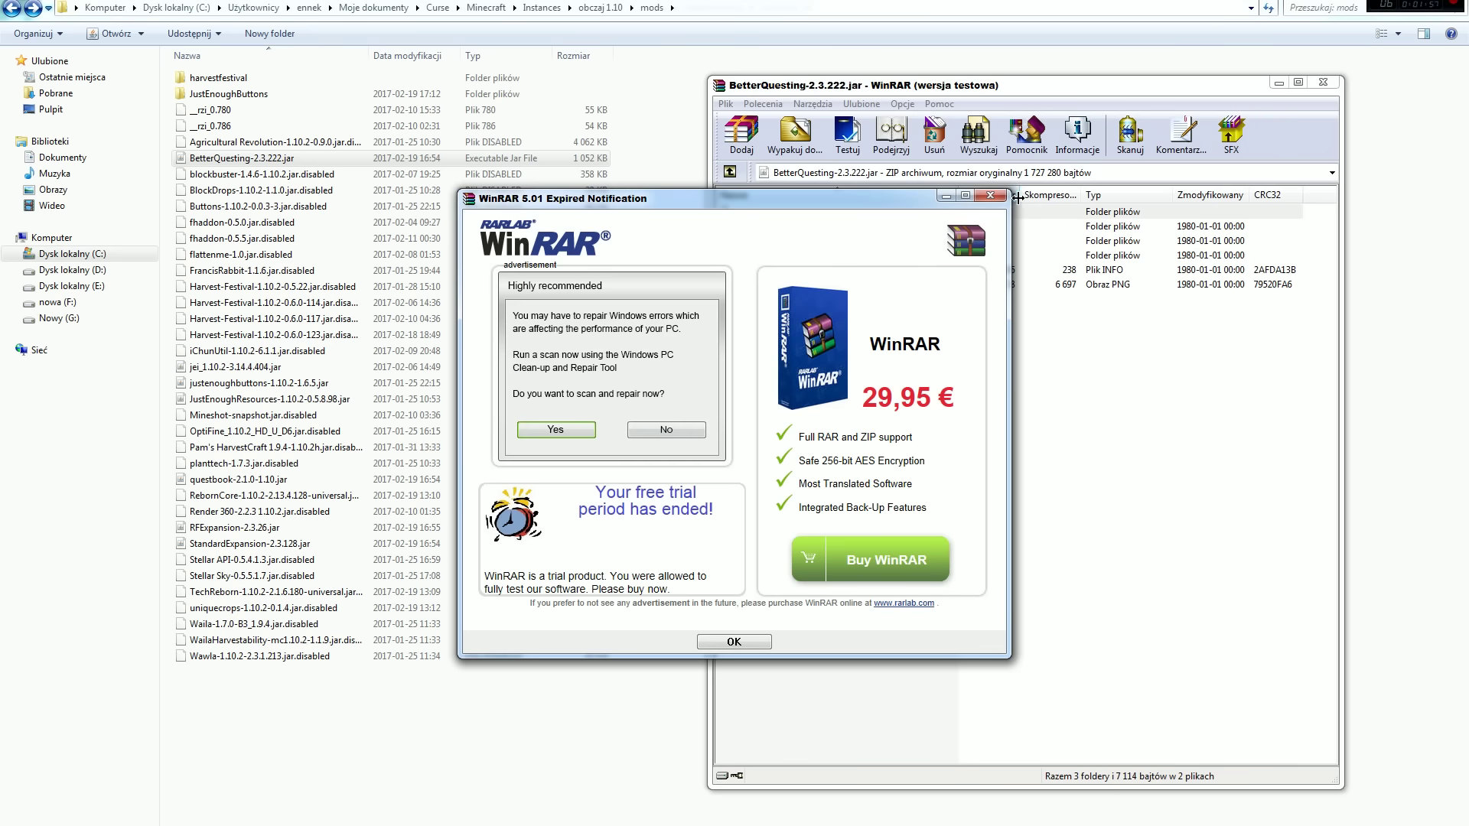
click(990, 196)
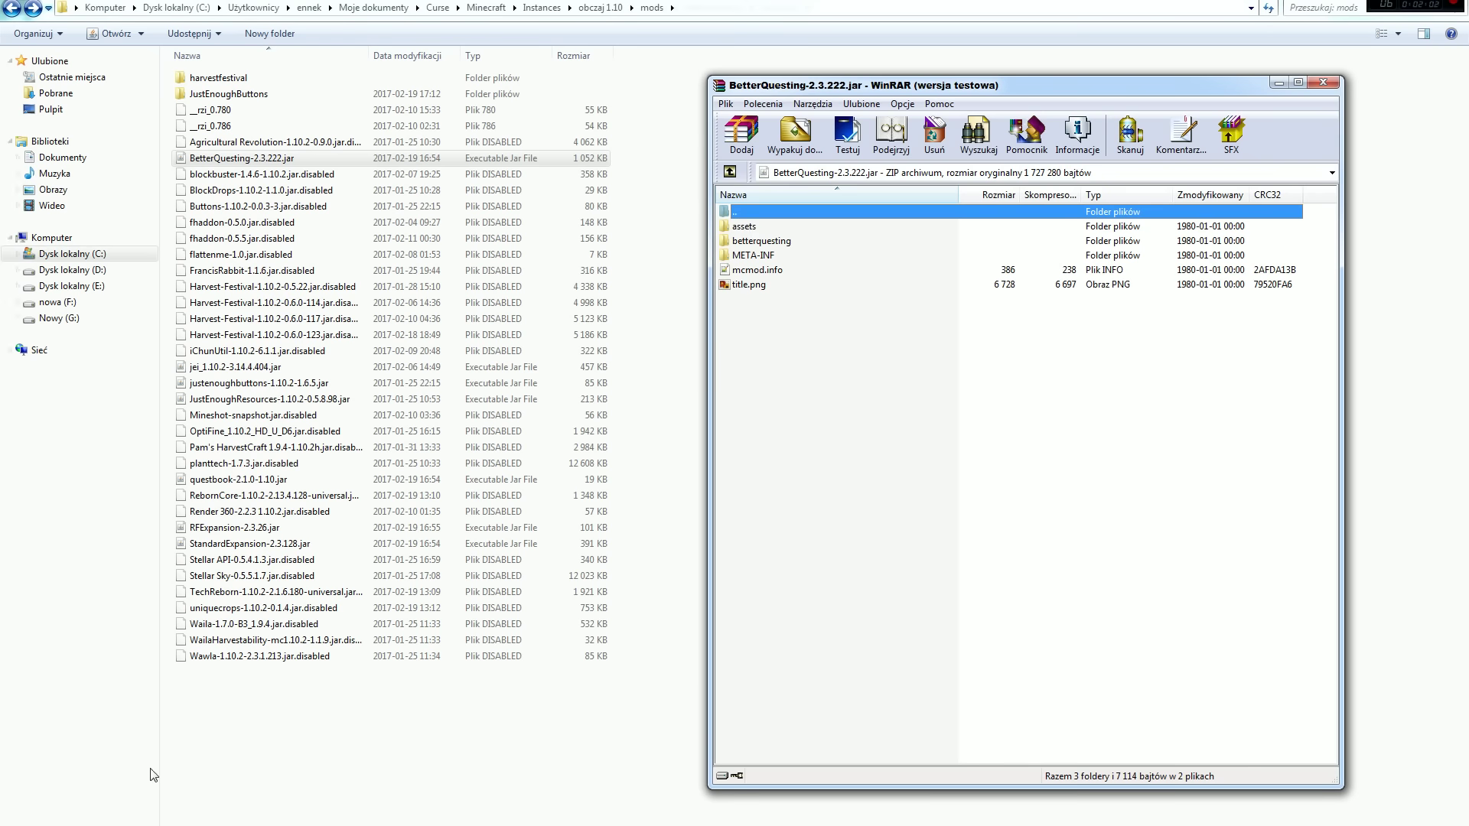
- Extract the assets folder from the BetterQuesting jar into the betterquesting resources folder
click(245, 773)
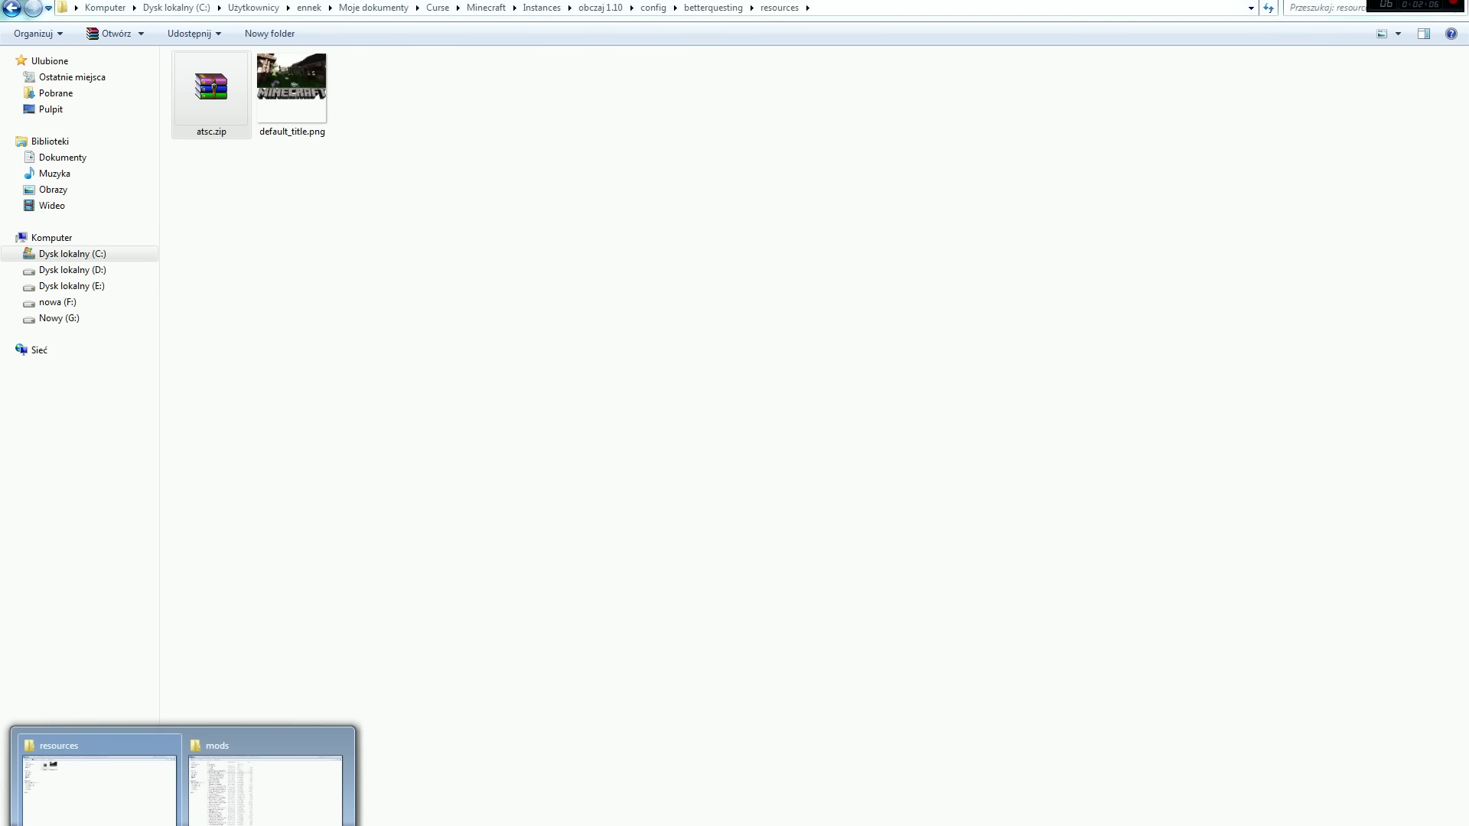
click(1061, 797)
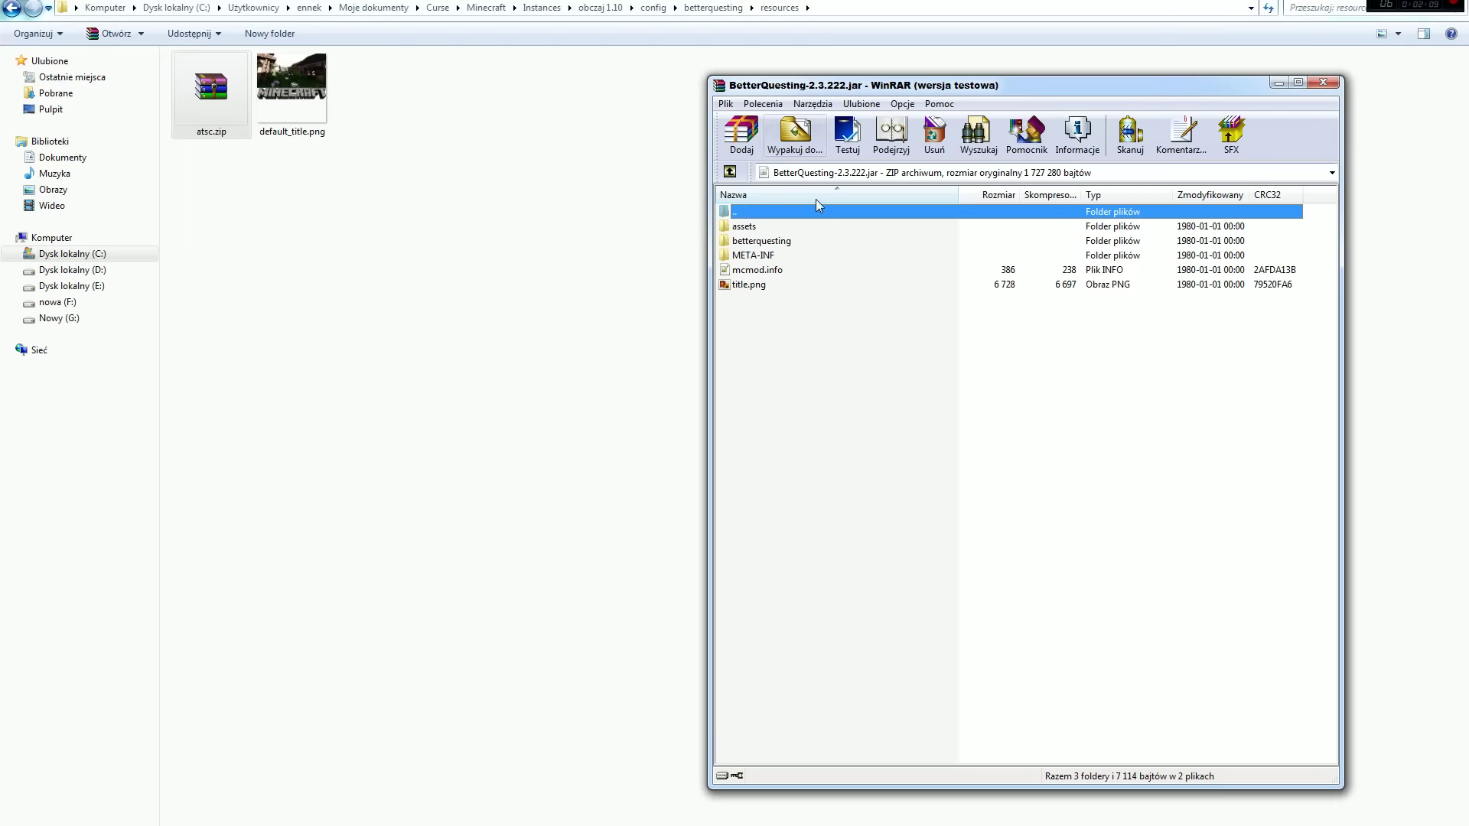
drag(753, 227, 451, 124)
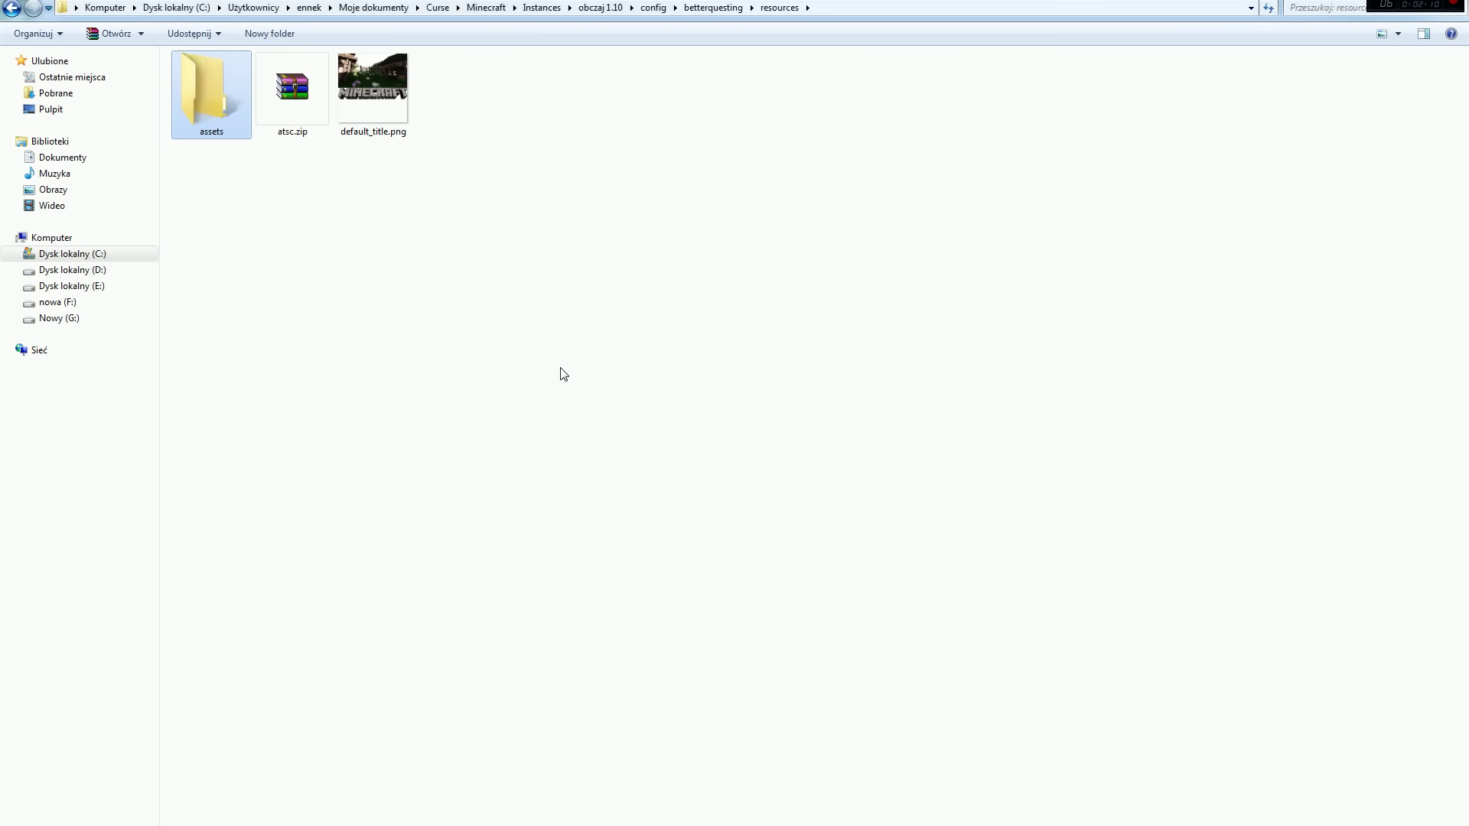
- Open the extracted assets\betterquesting folder and check the contents of its sounds subfolder
double_click(206, 98)
double_click(219, 84)
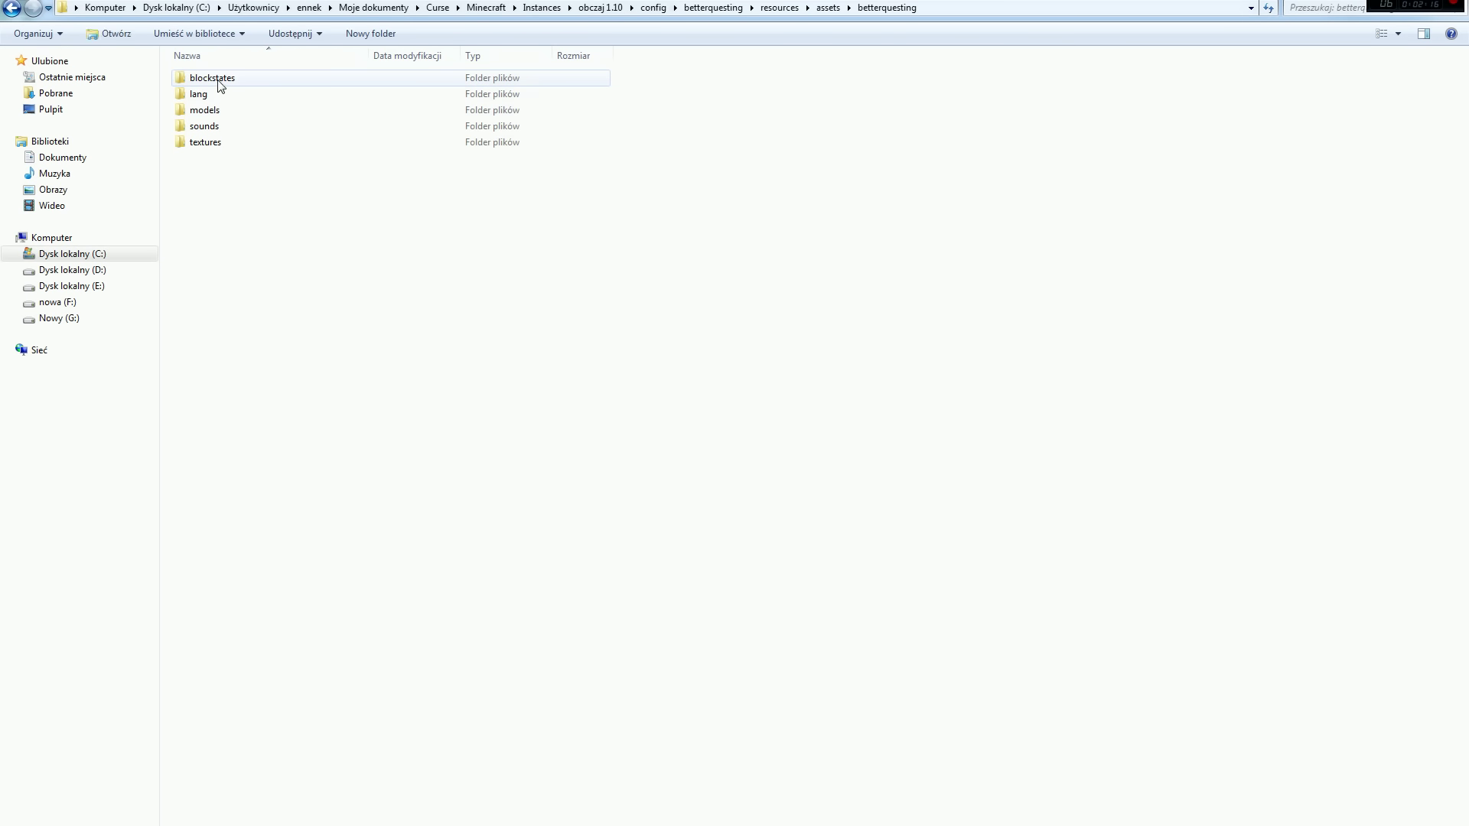
click(198, 132)
double_click(198, 132)
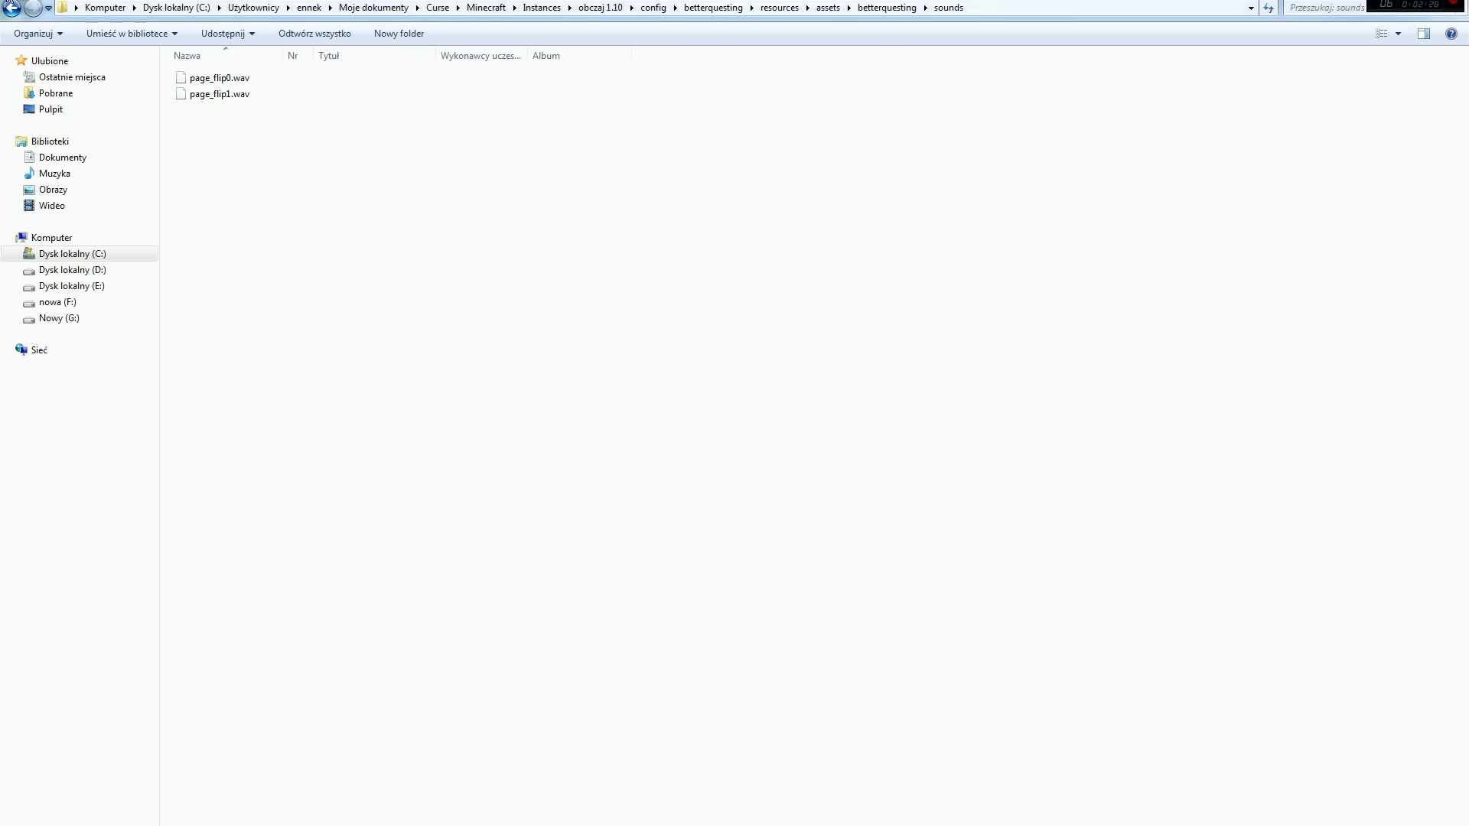
click(12, 7)
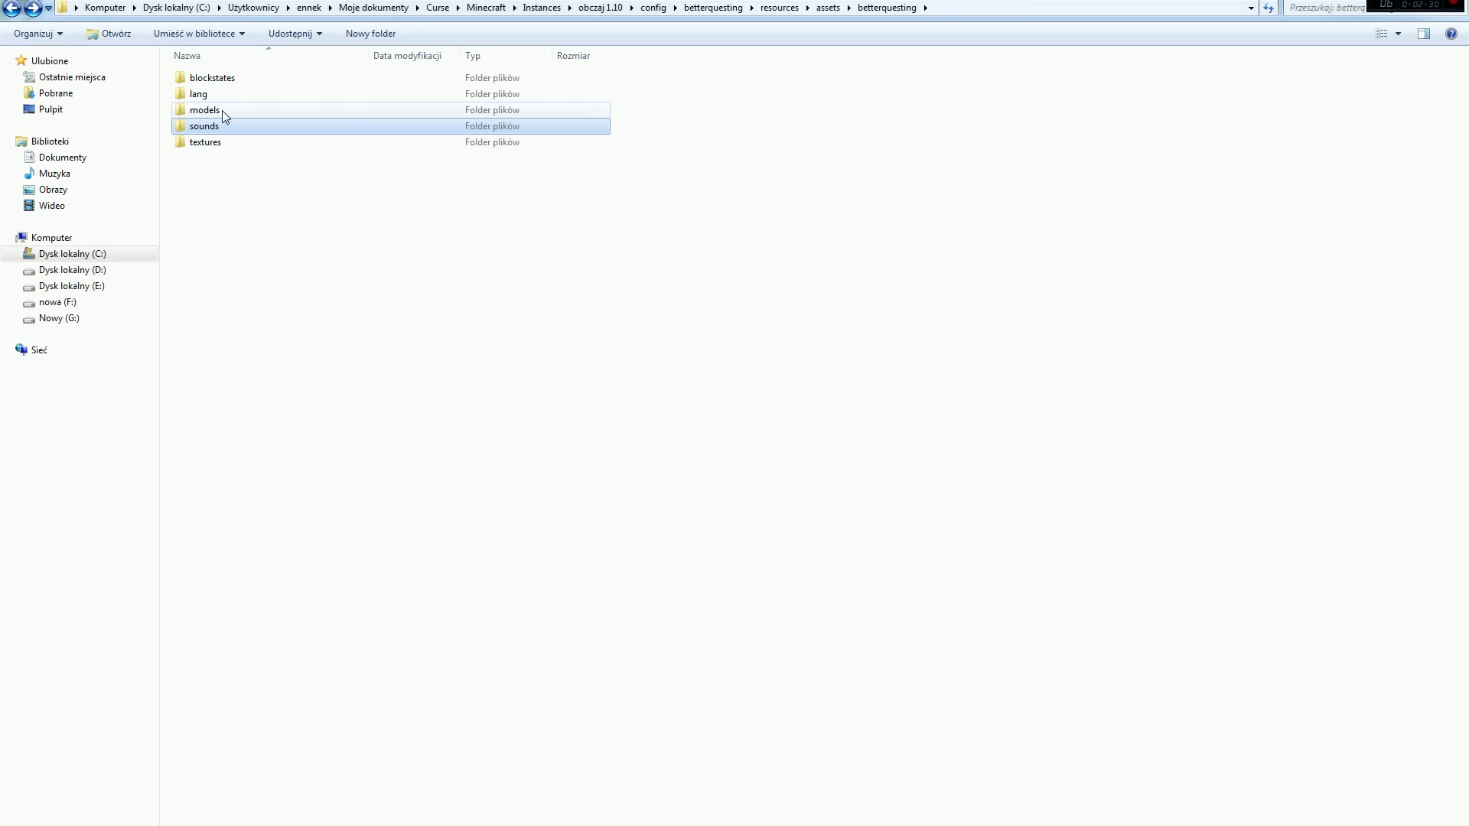
- Delete the blockstates, lang, models and sounds folders from assets\betterquesting, keeping only textures
click(219, 110)
click(203, 94)
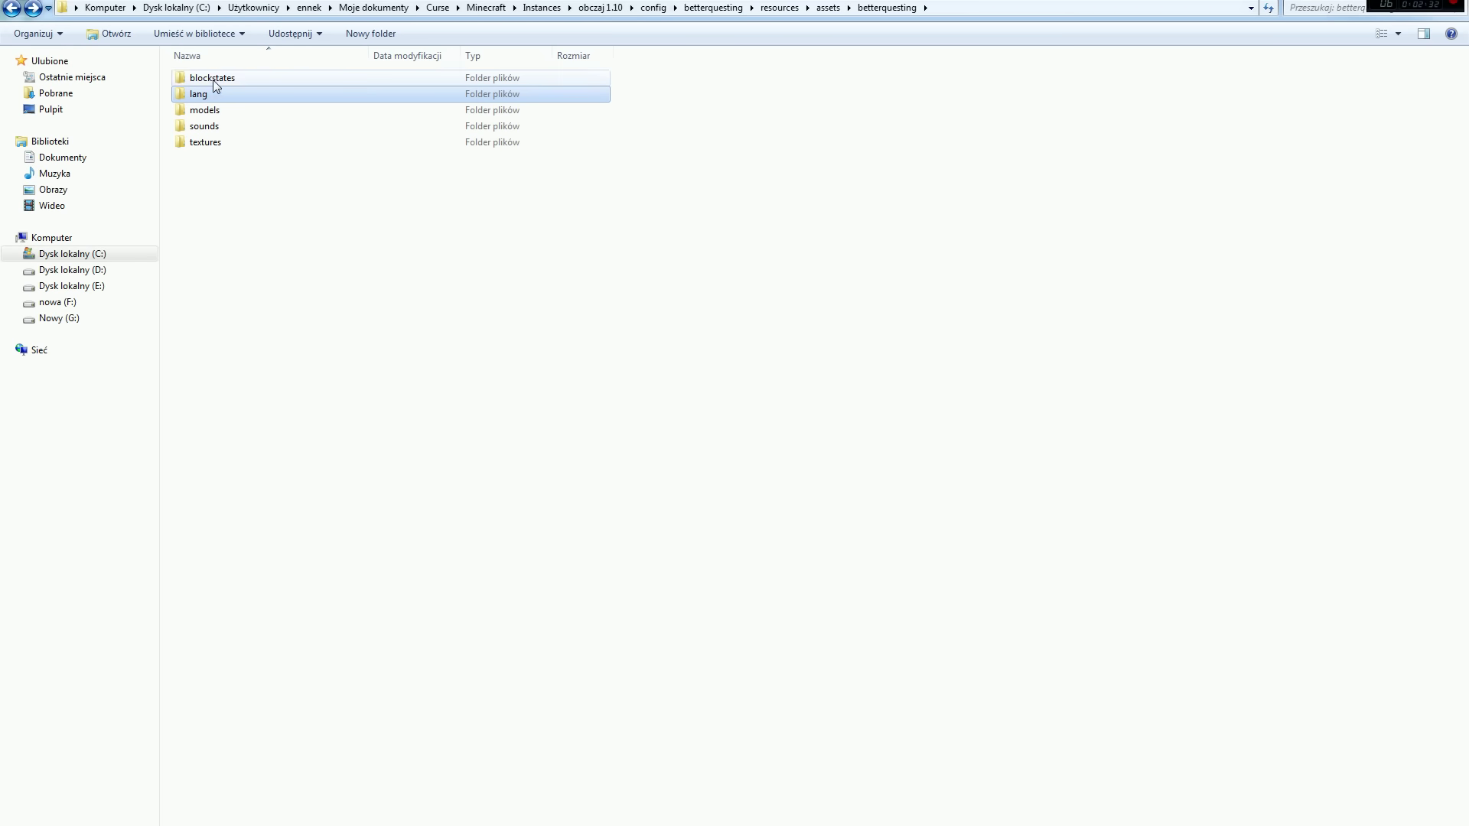
click(232, 82)
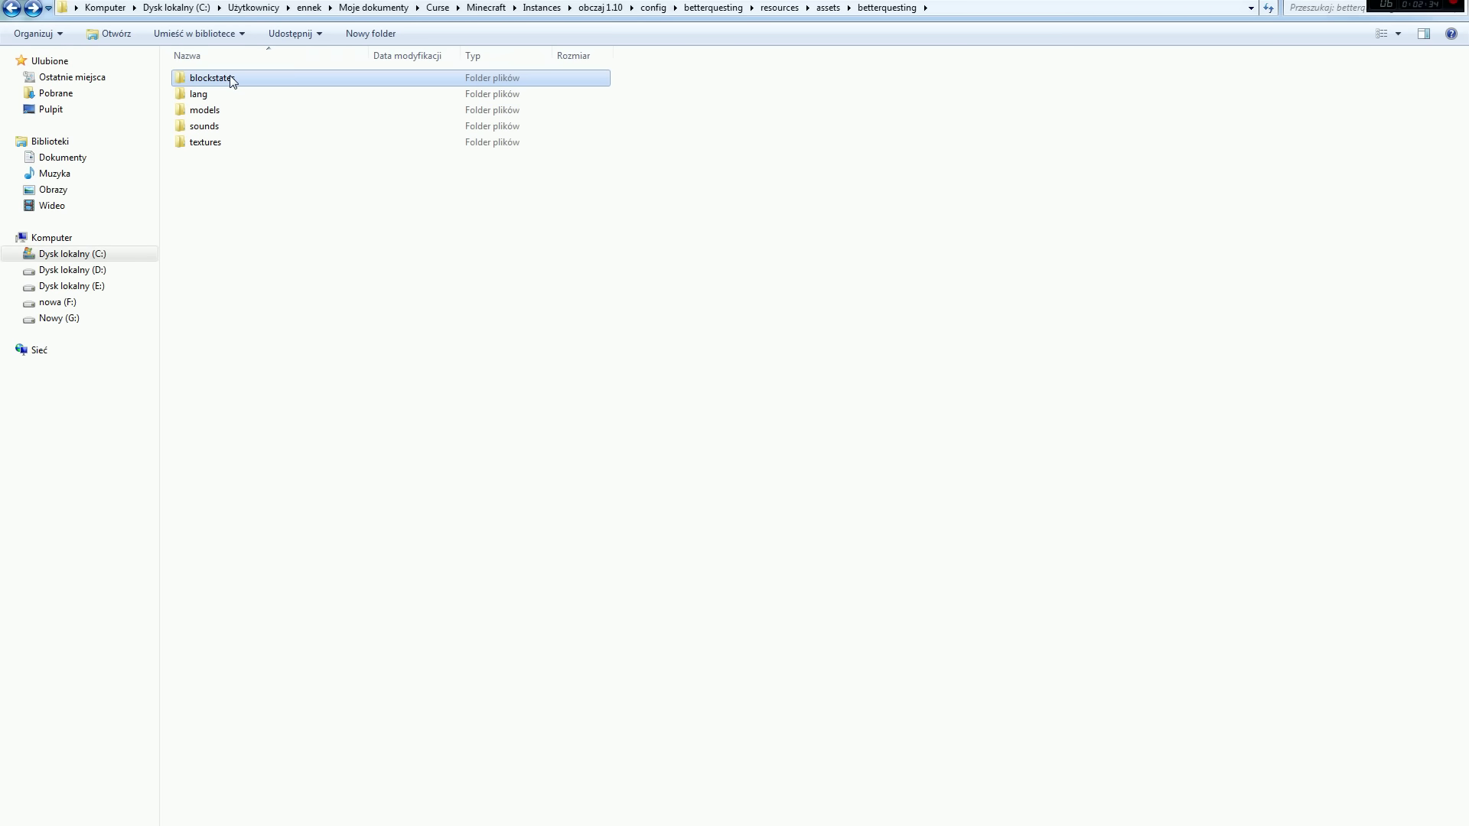
shift+click(220, 128)
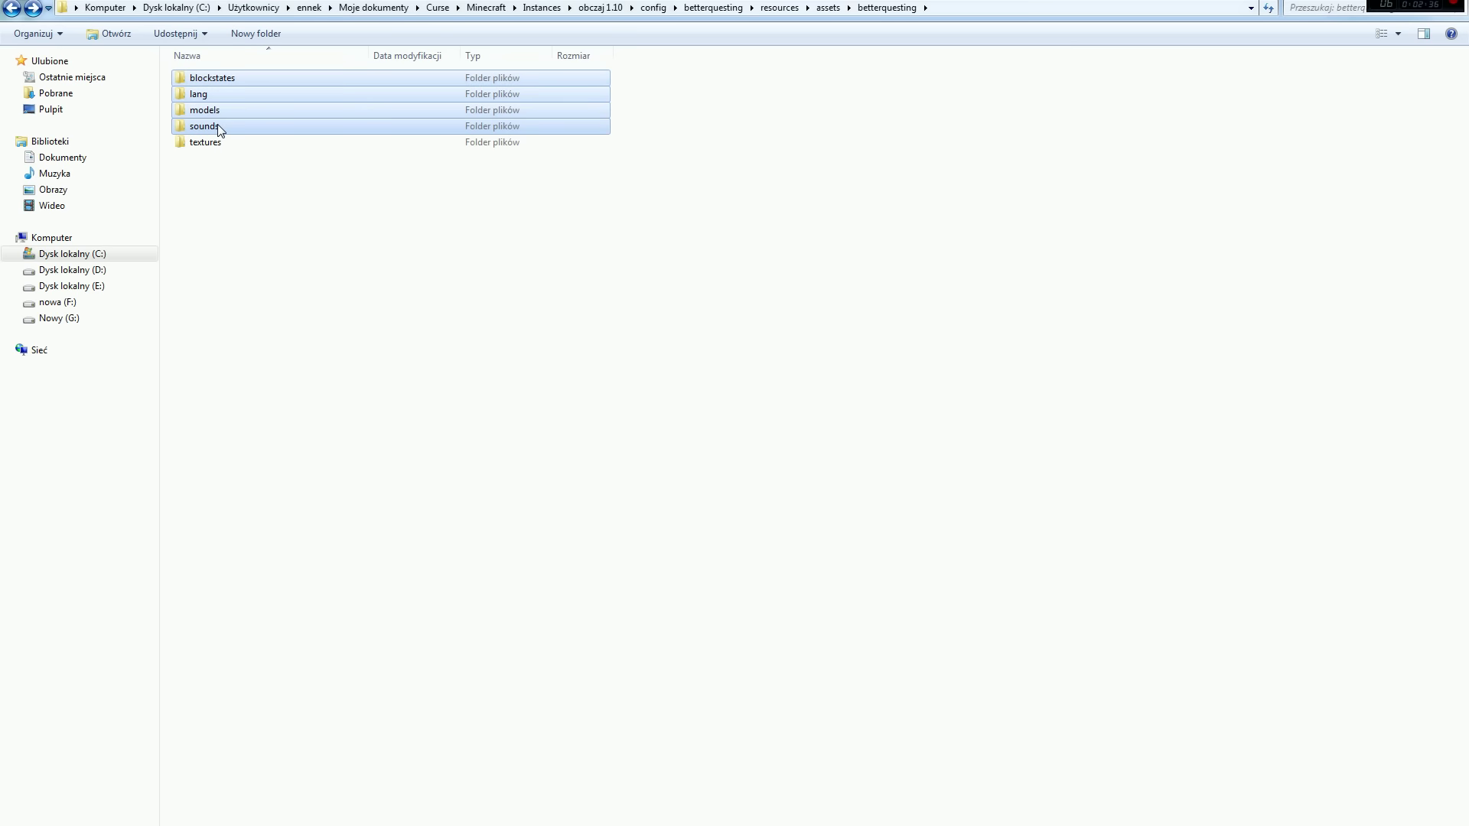
key(Delete)
click(775, 436)
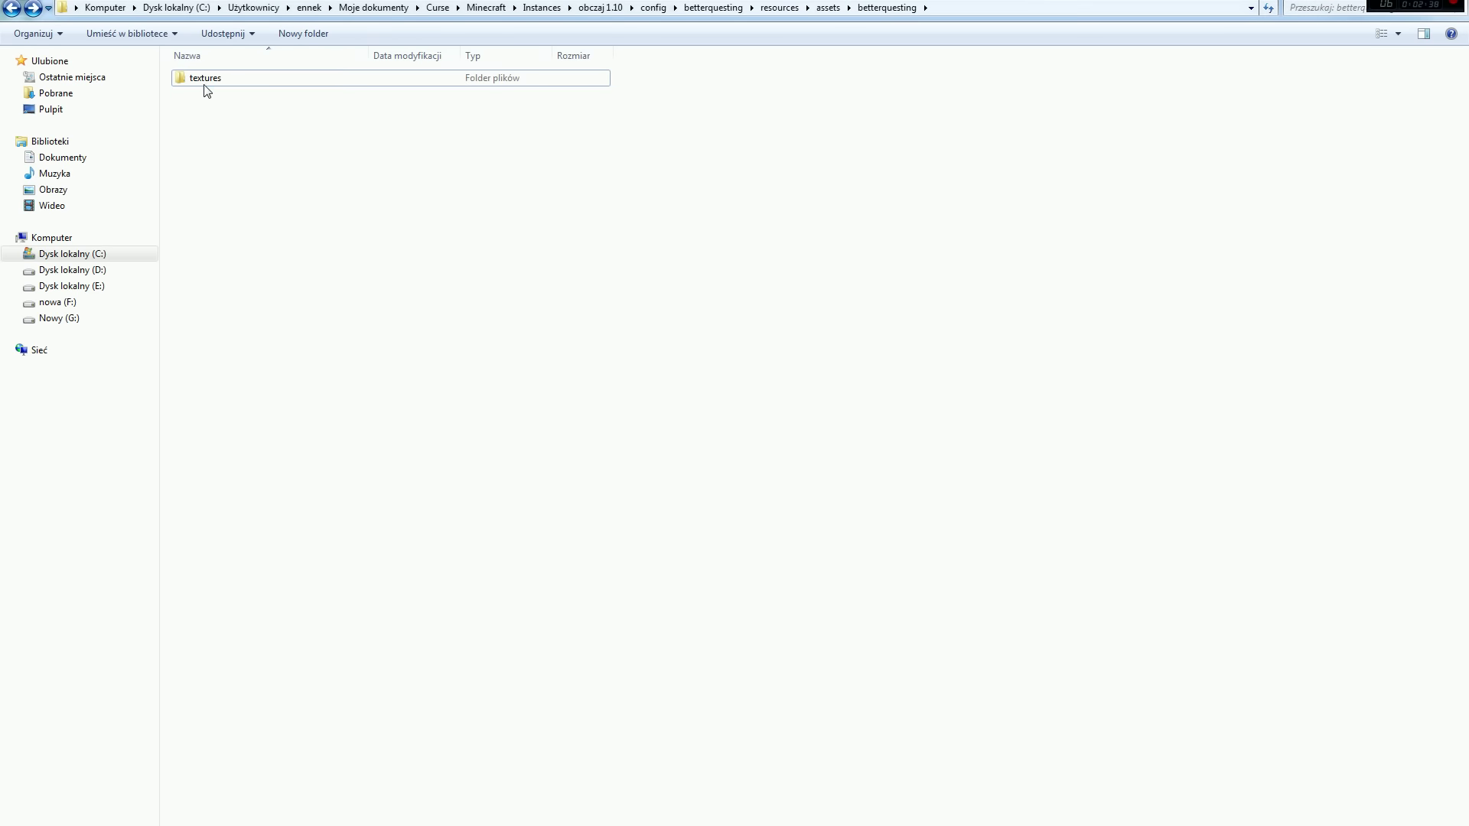
- Check the blocks folder inside textures and open the neighbouring gui folder
double_click(204, 83)
double_click(214, 80)
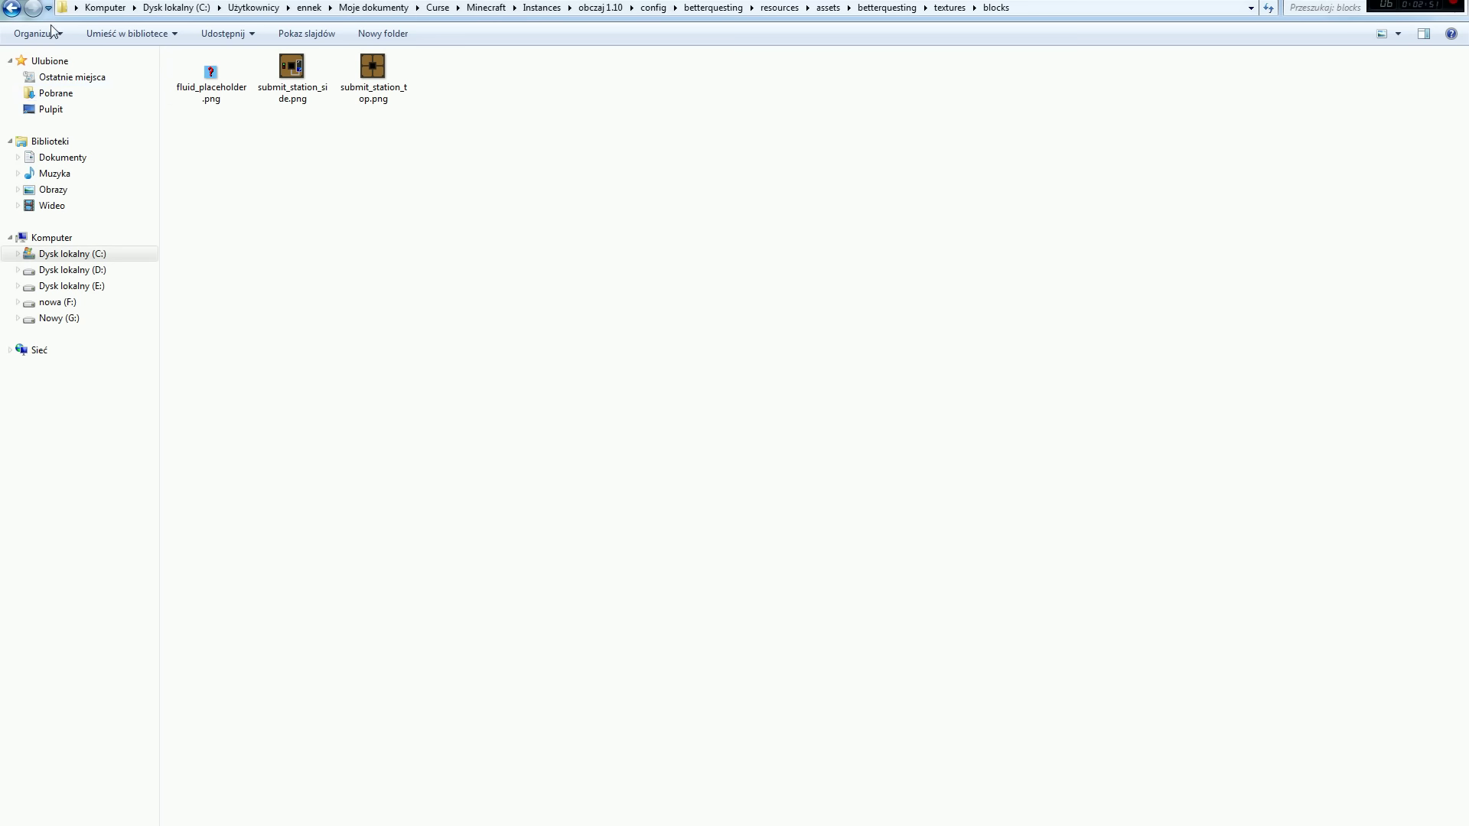
click(12, 8)
click(197, 97)
double_click(197, 102)
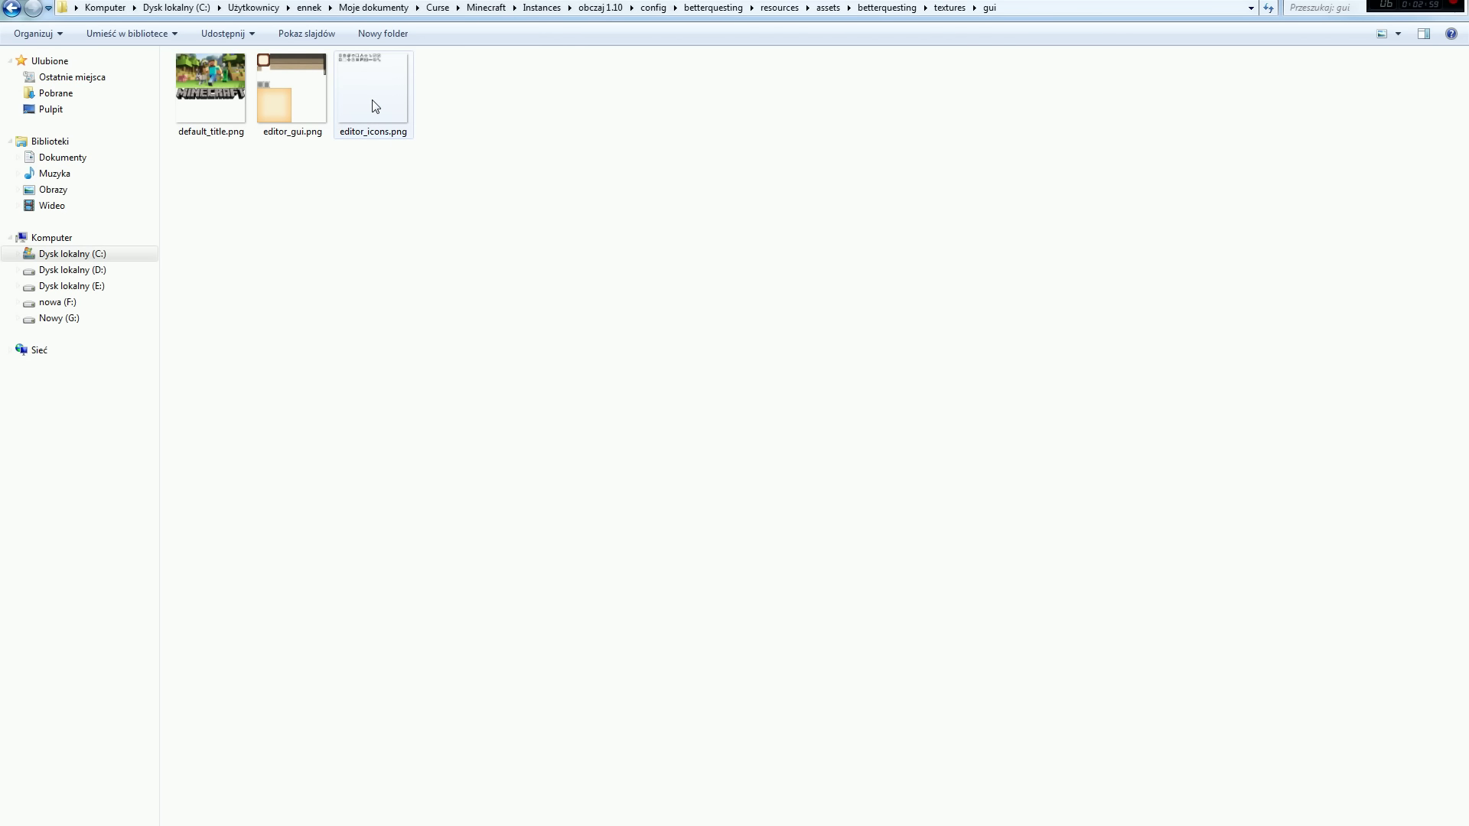
- View the mod's original default_title.png from the gui folder and close the preview
right_click(197, 93)
click(813, 159)
double_click(200, 101)
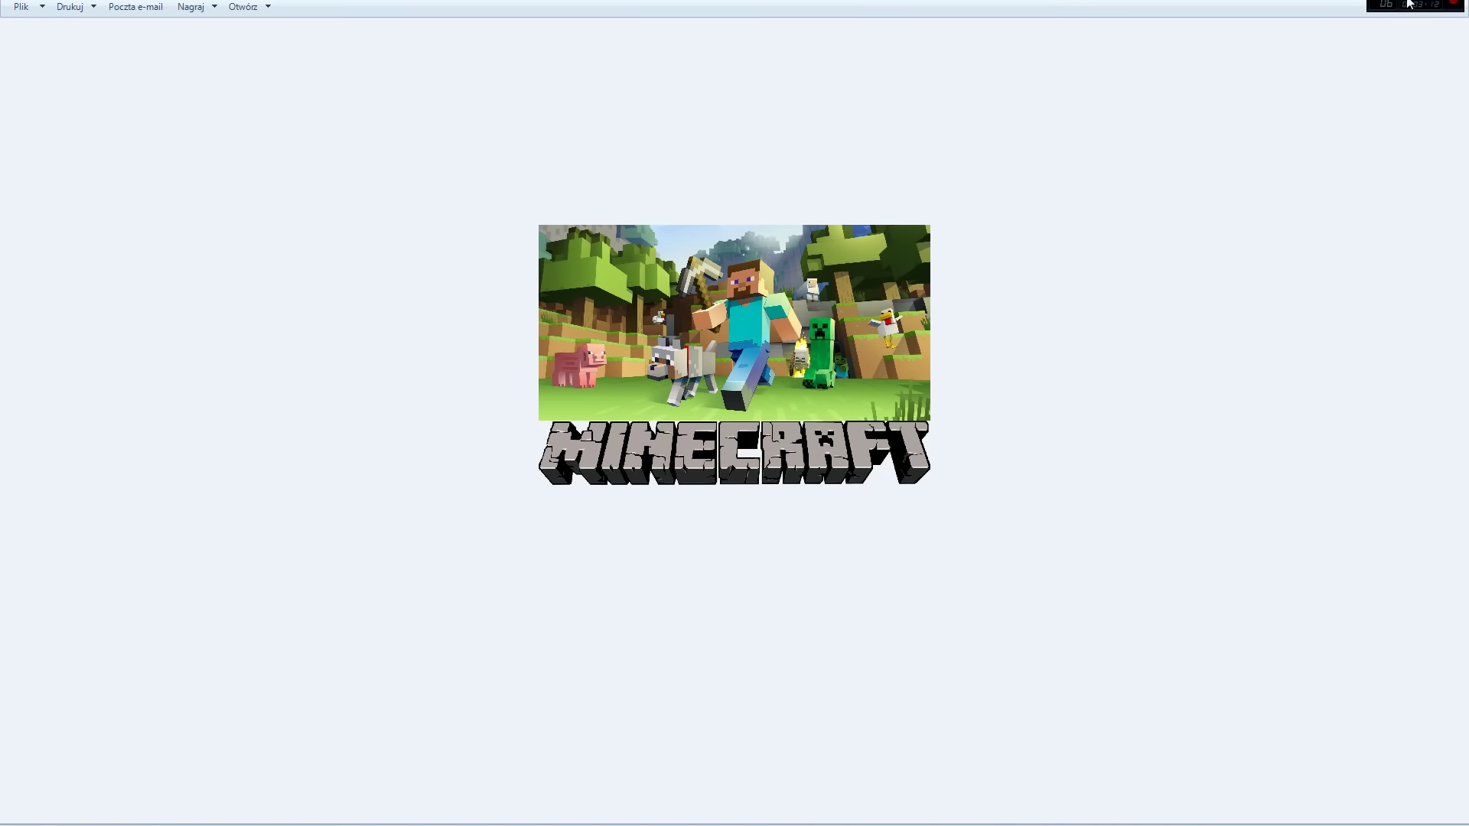
key(alt+F4)
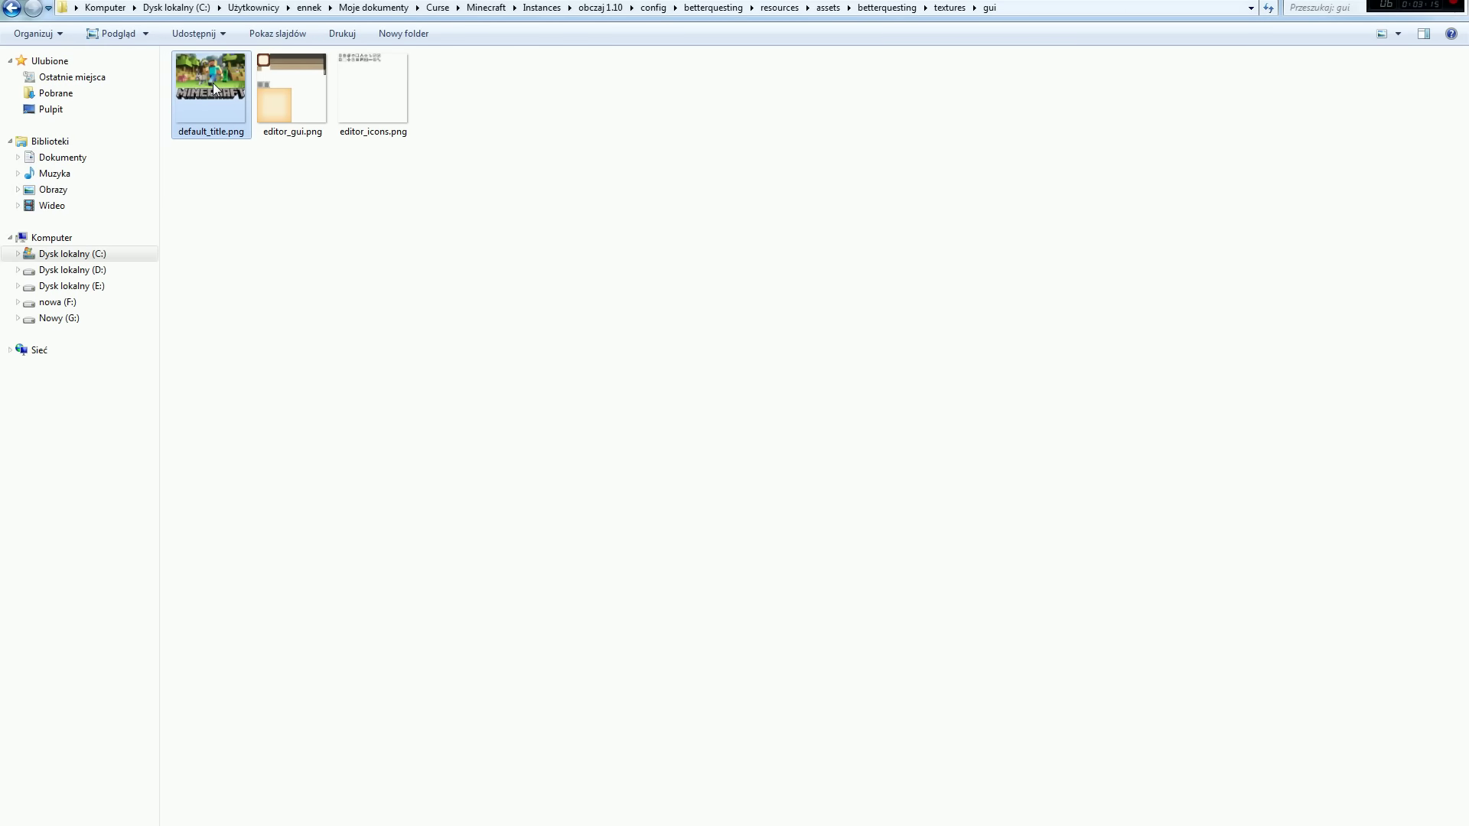
- Open default_title.png from the gui folder in Paint.NET for editing
right_click(212, 84)
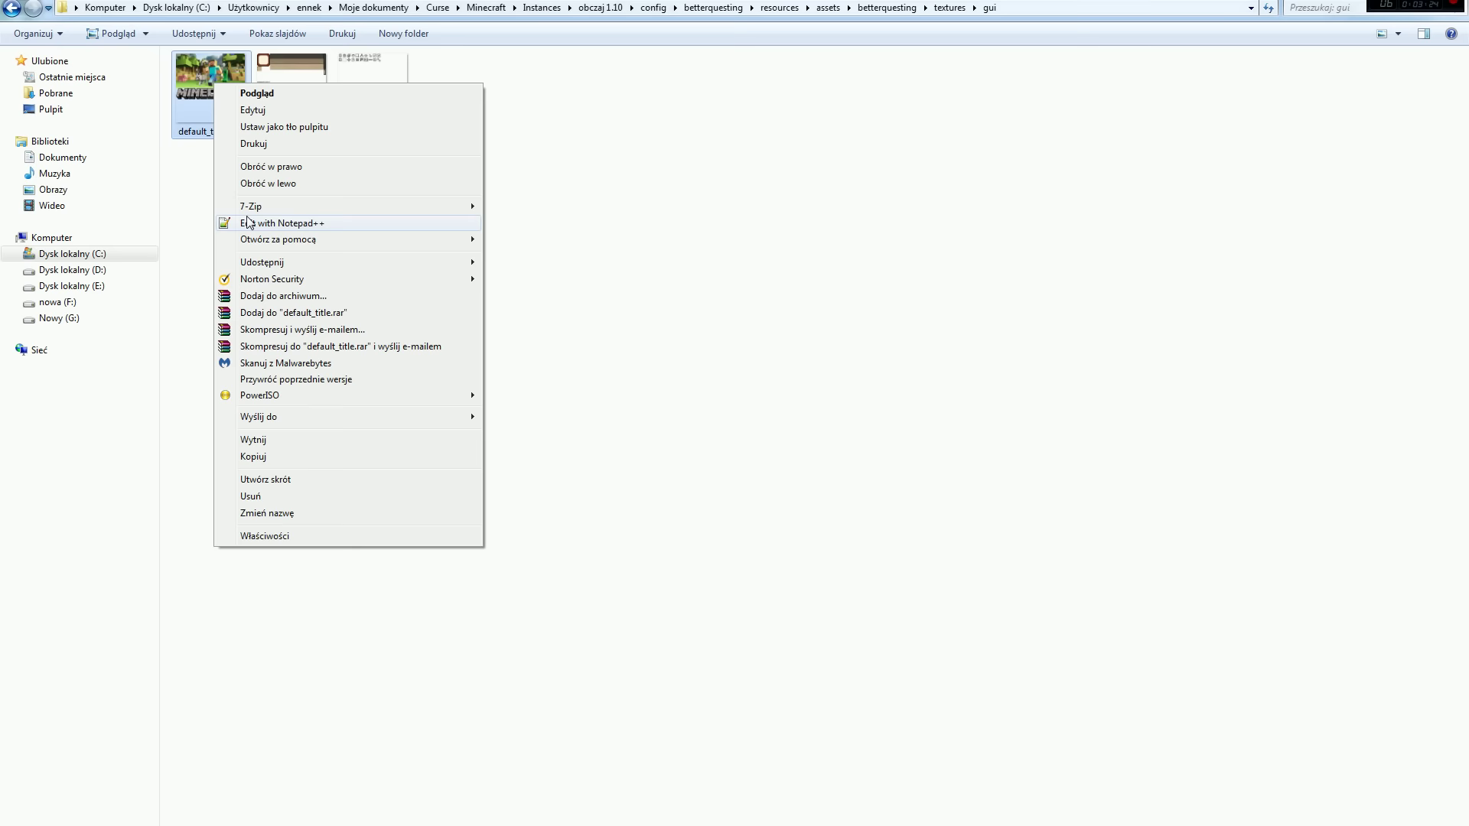
mouse_move(459, 240)
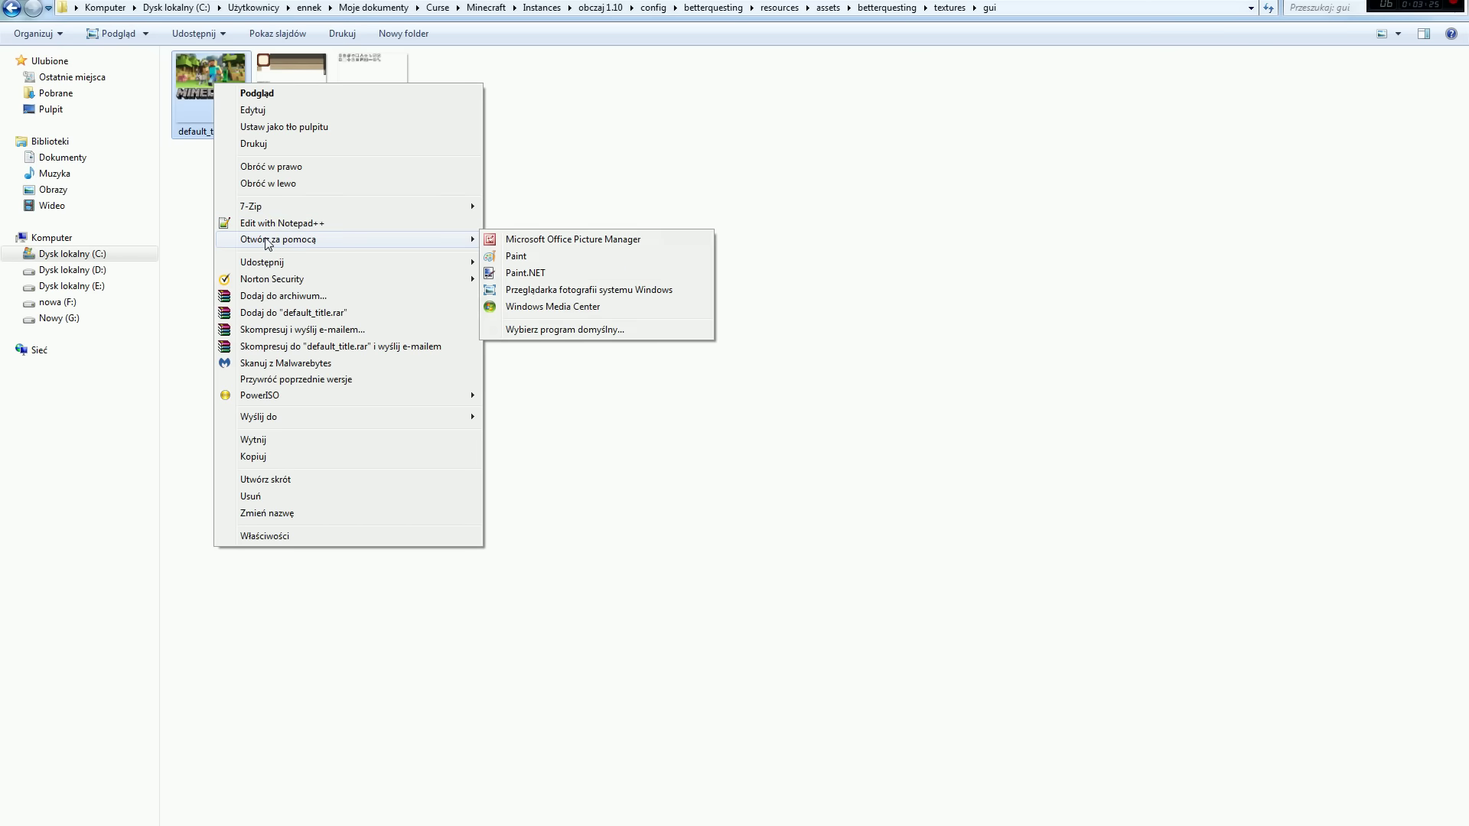
click(535, 273)
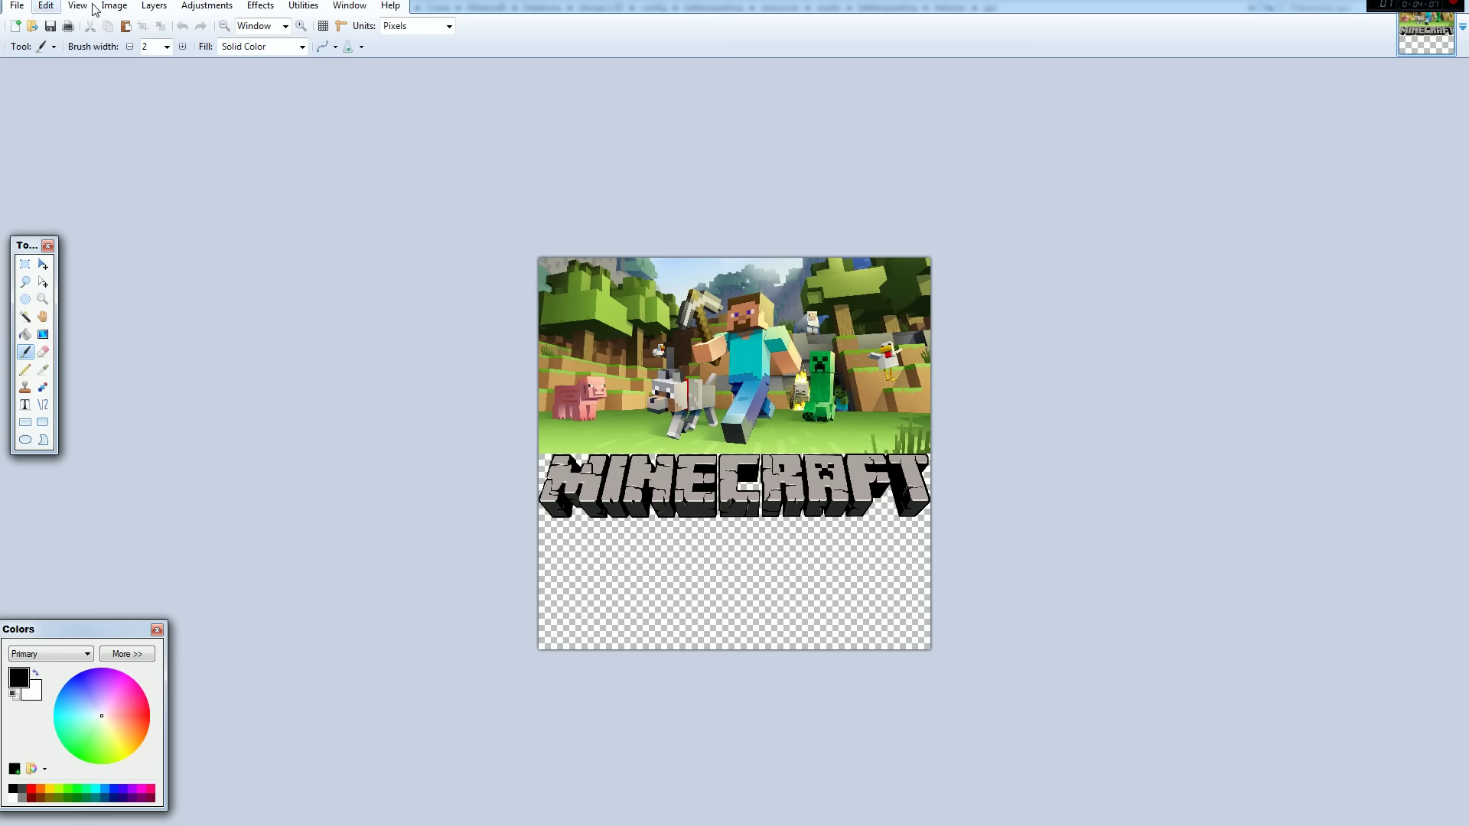
click(116, 8)
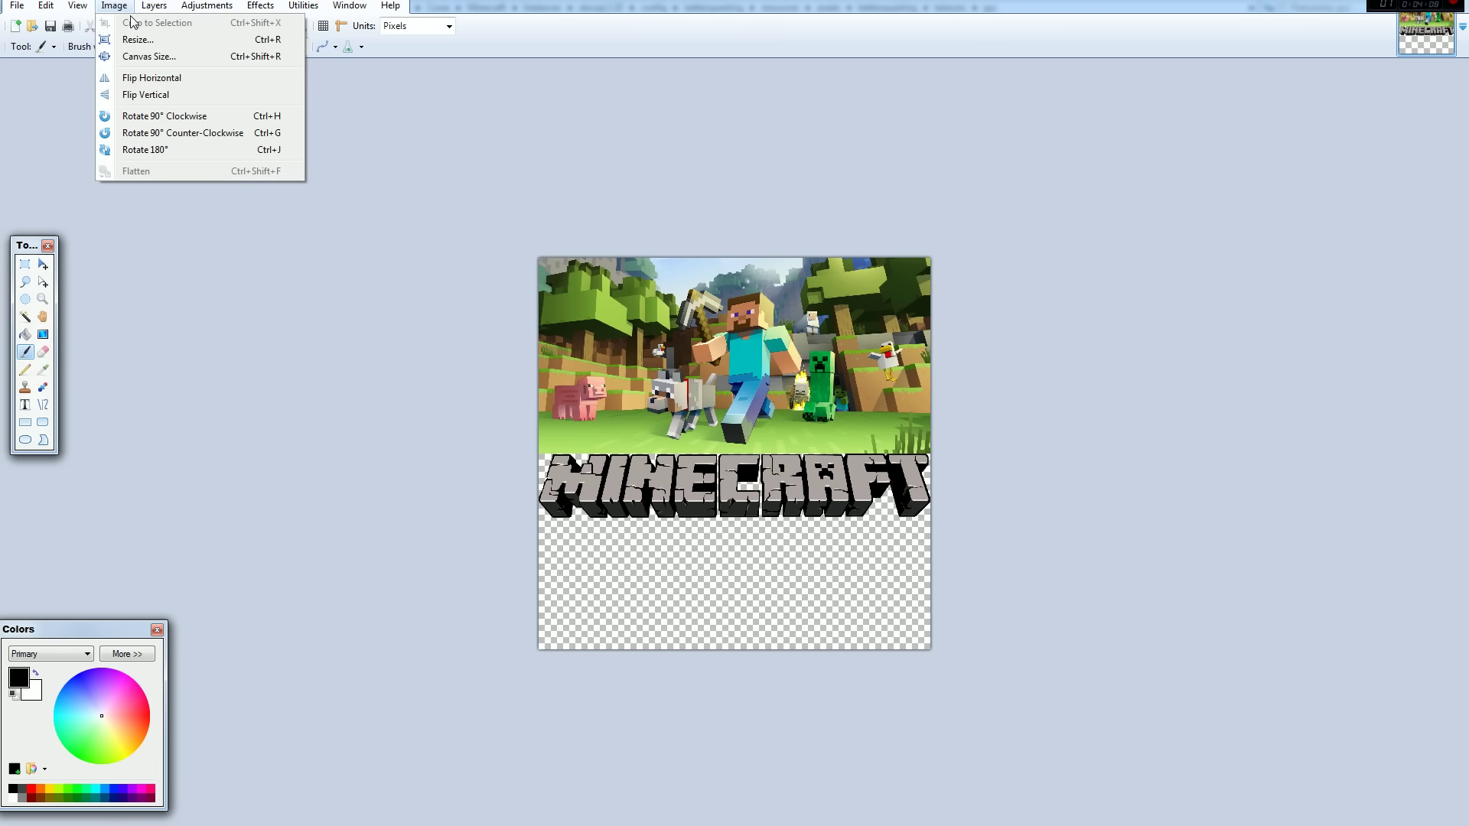
click(160, 57)
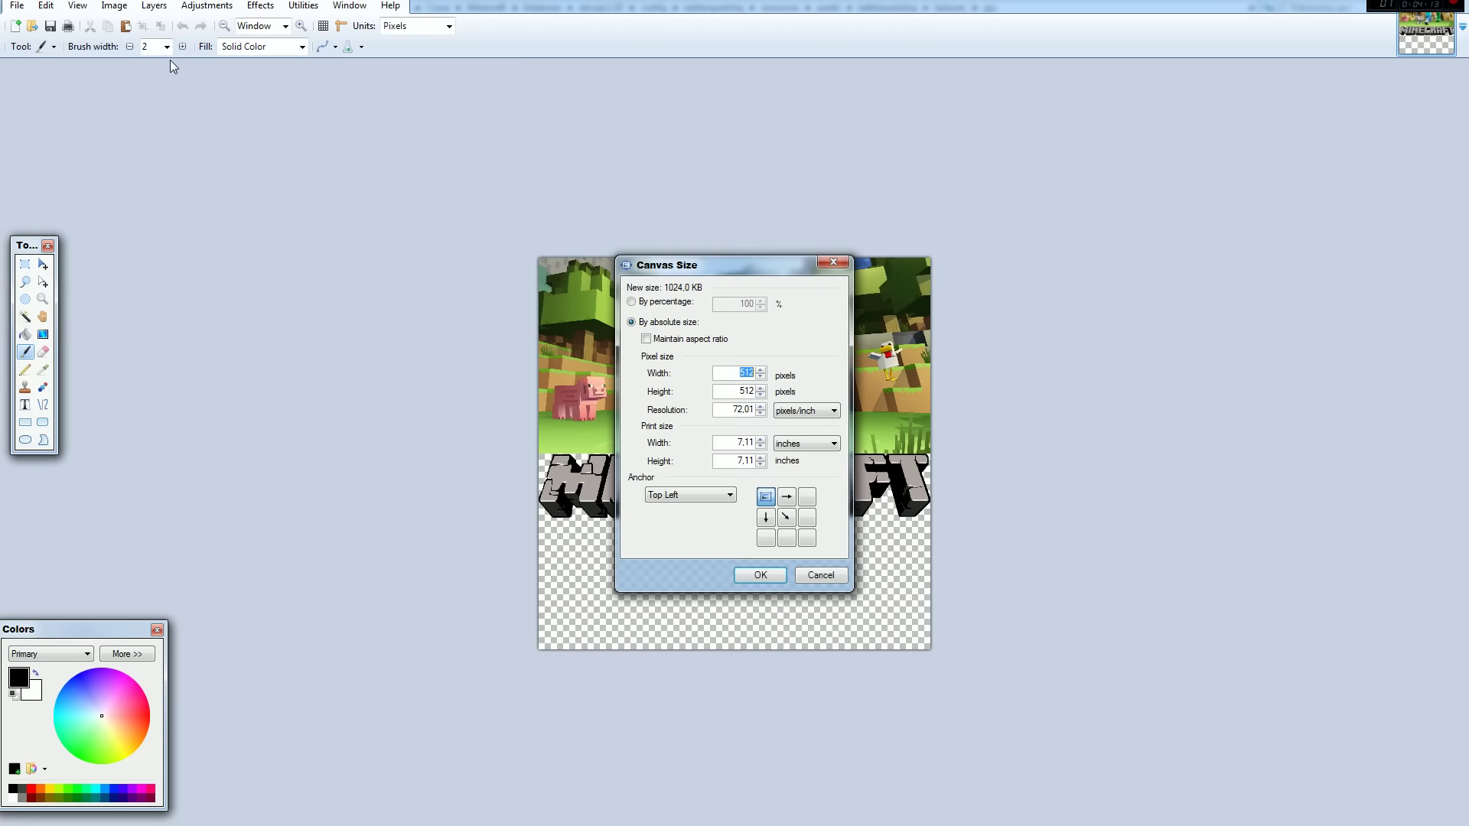
click(833, 263)
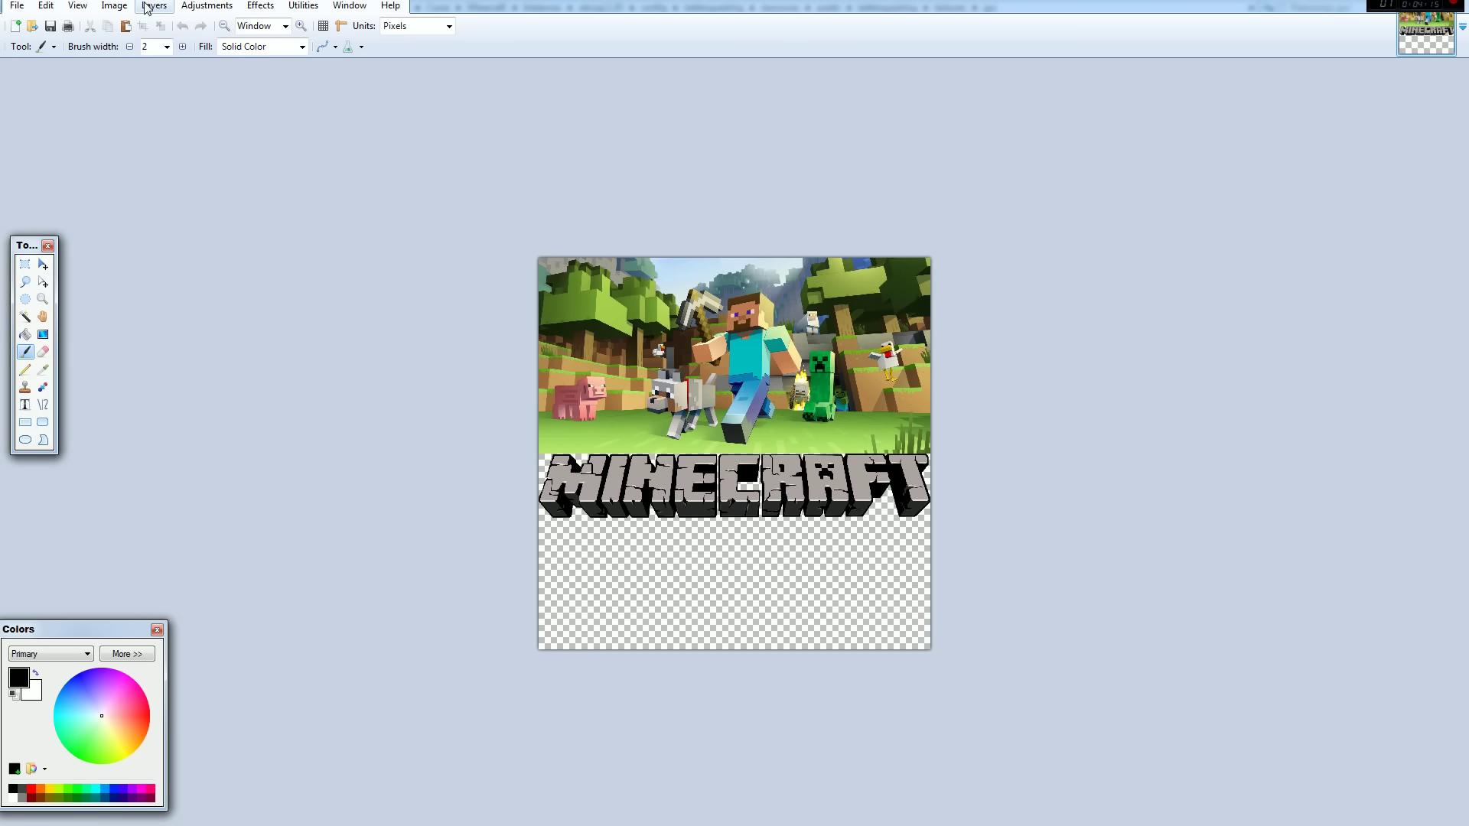
- Resize the title image to 1024 by 1024 pixels
click(114, 6)
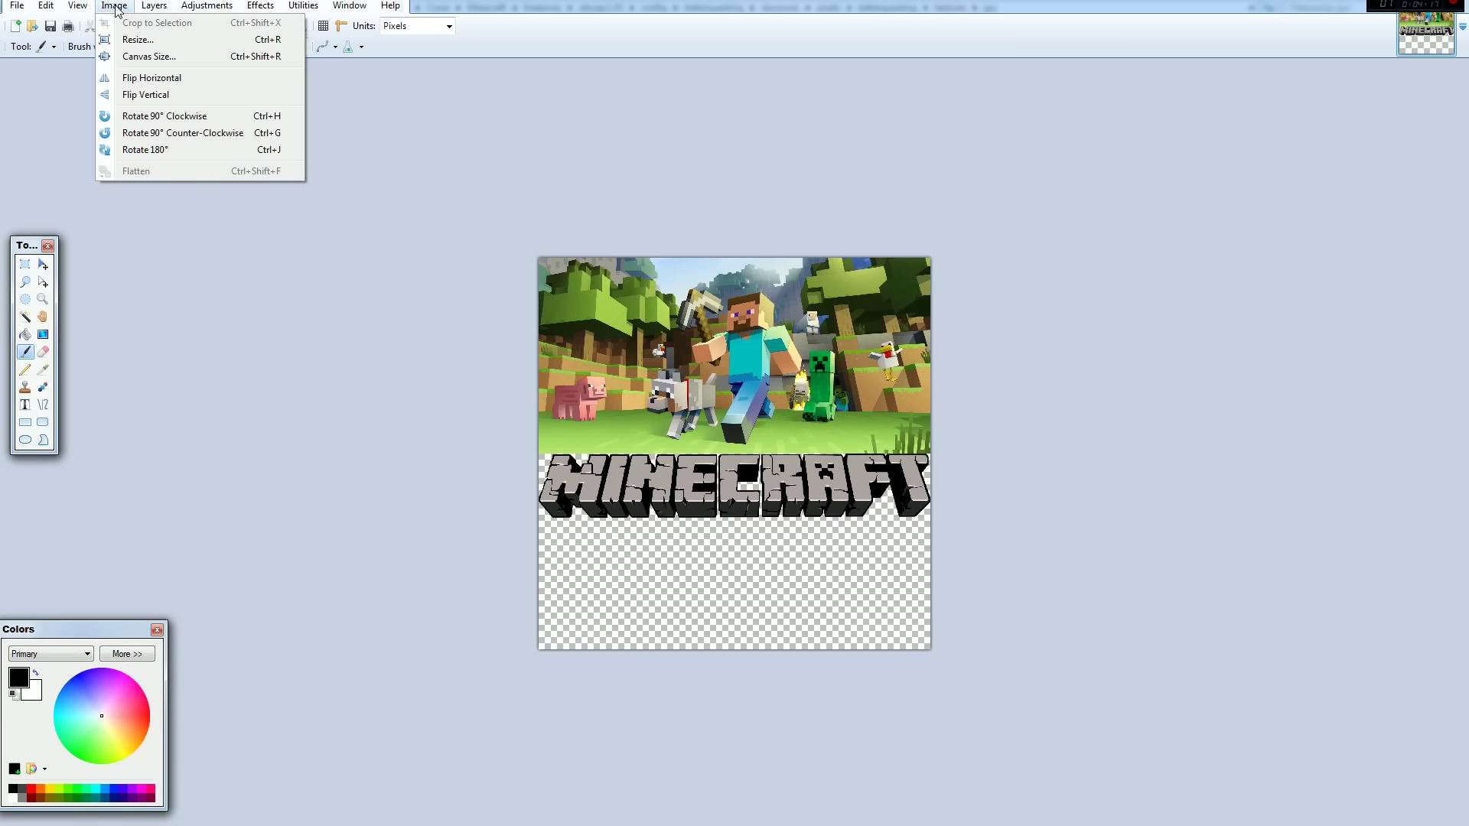
click(128, 40)
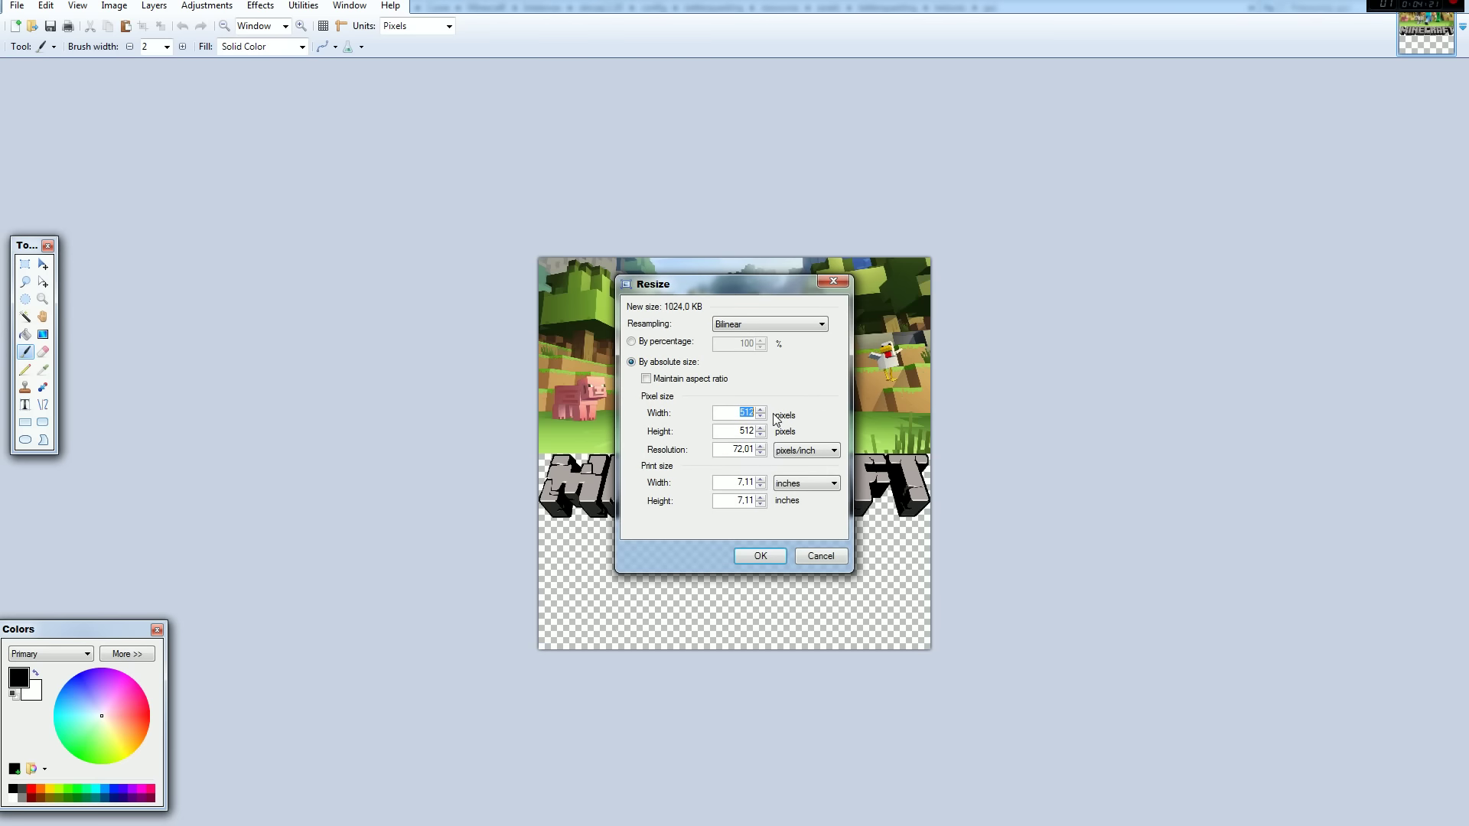
text(1024)
drag(739, 434, 749, 435)
text(1024)
click(758, 557)
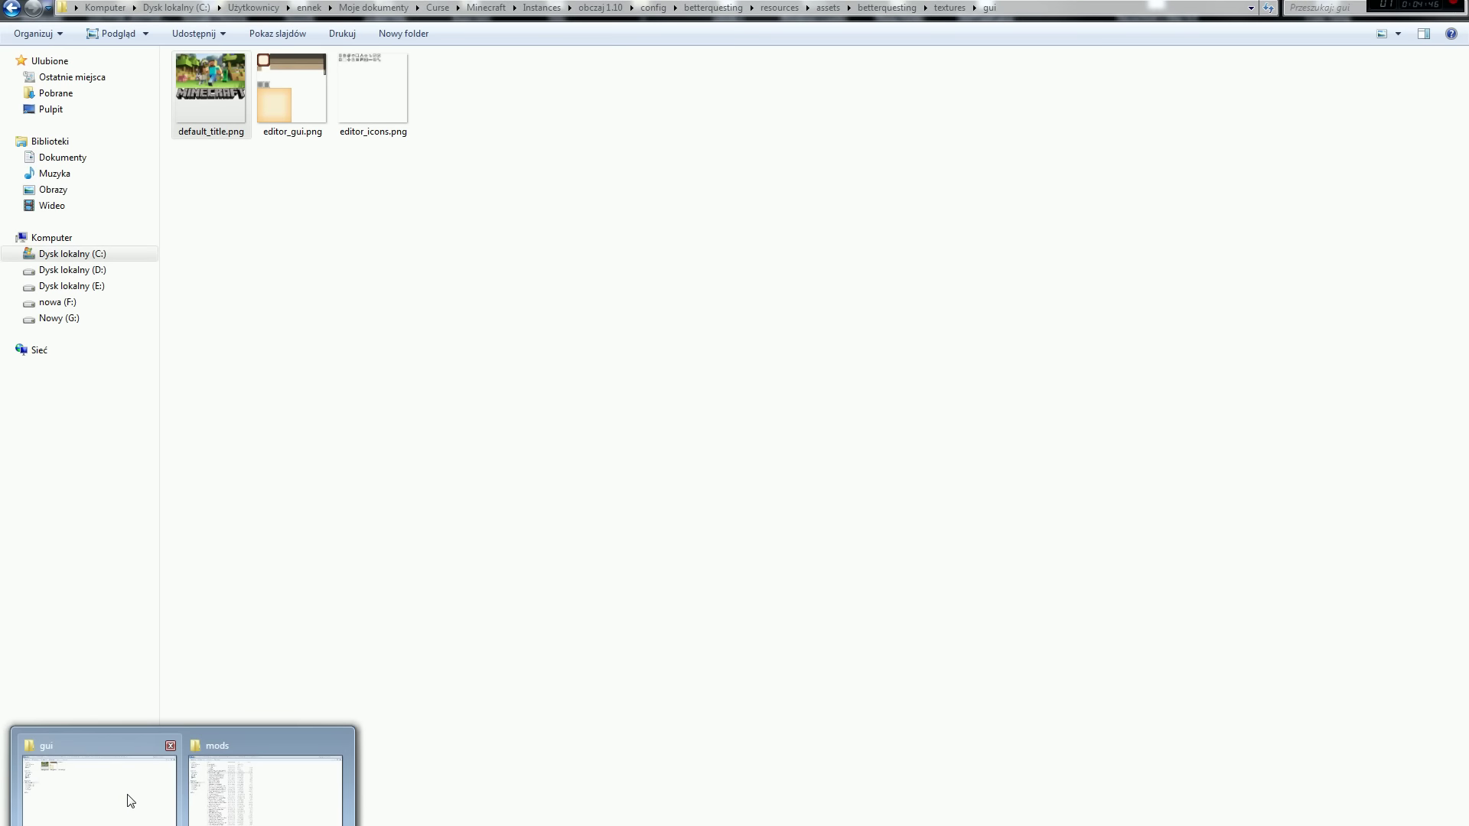
- Switch to the file explorer, go back to the betterquesting resources folder and paste the copied mmmmm.jpg there
click(131, 801)
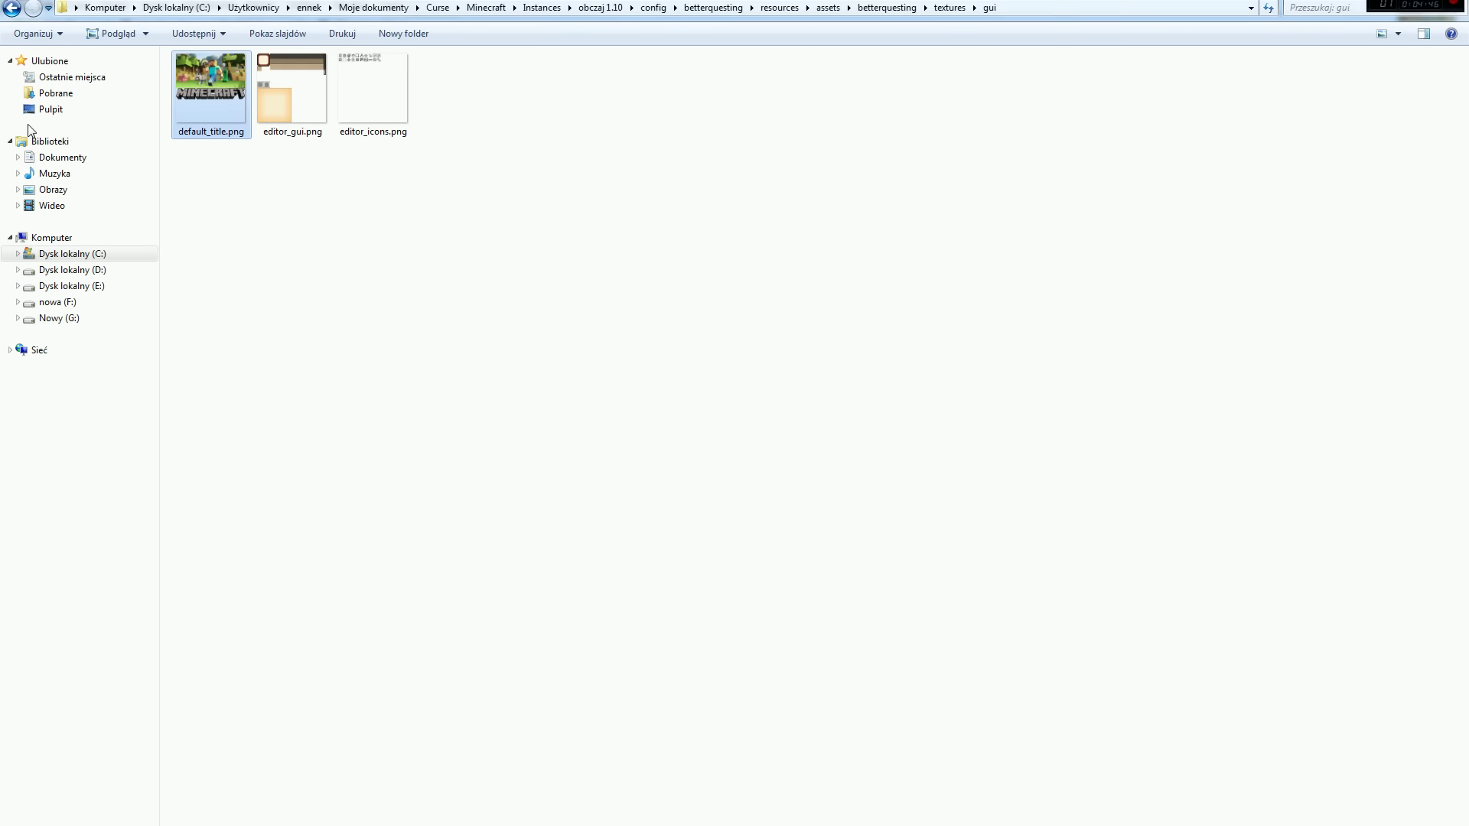
click(13, 9)
click(13, 10)
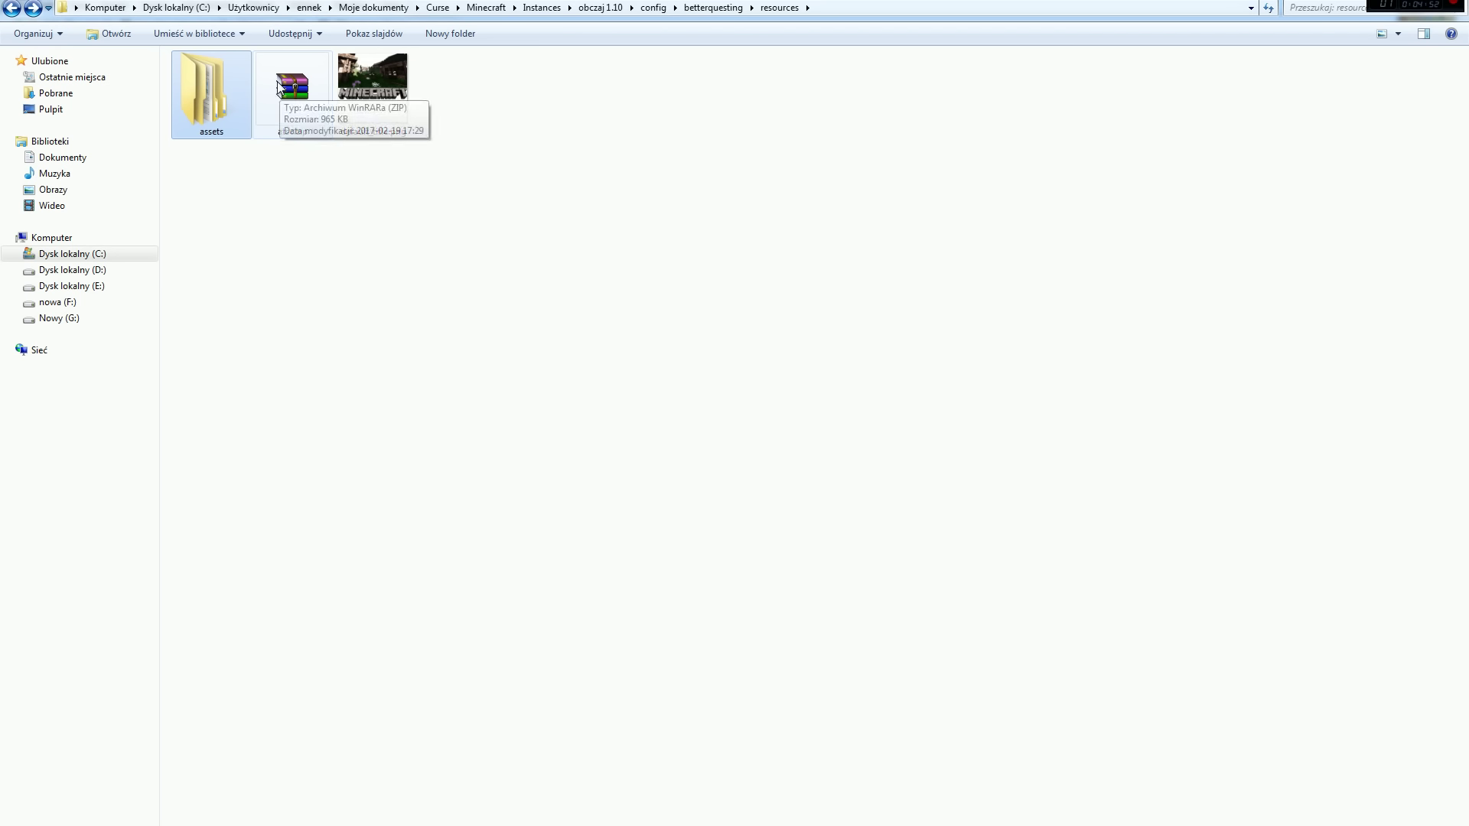
key(ctrl+v)
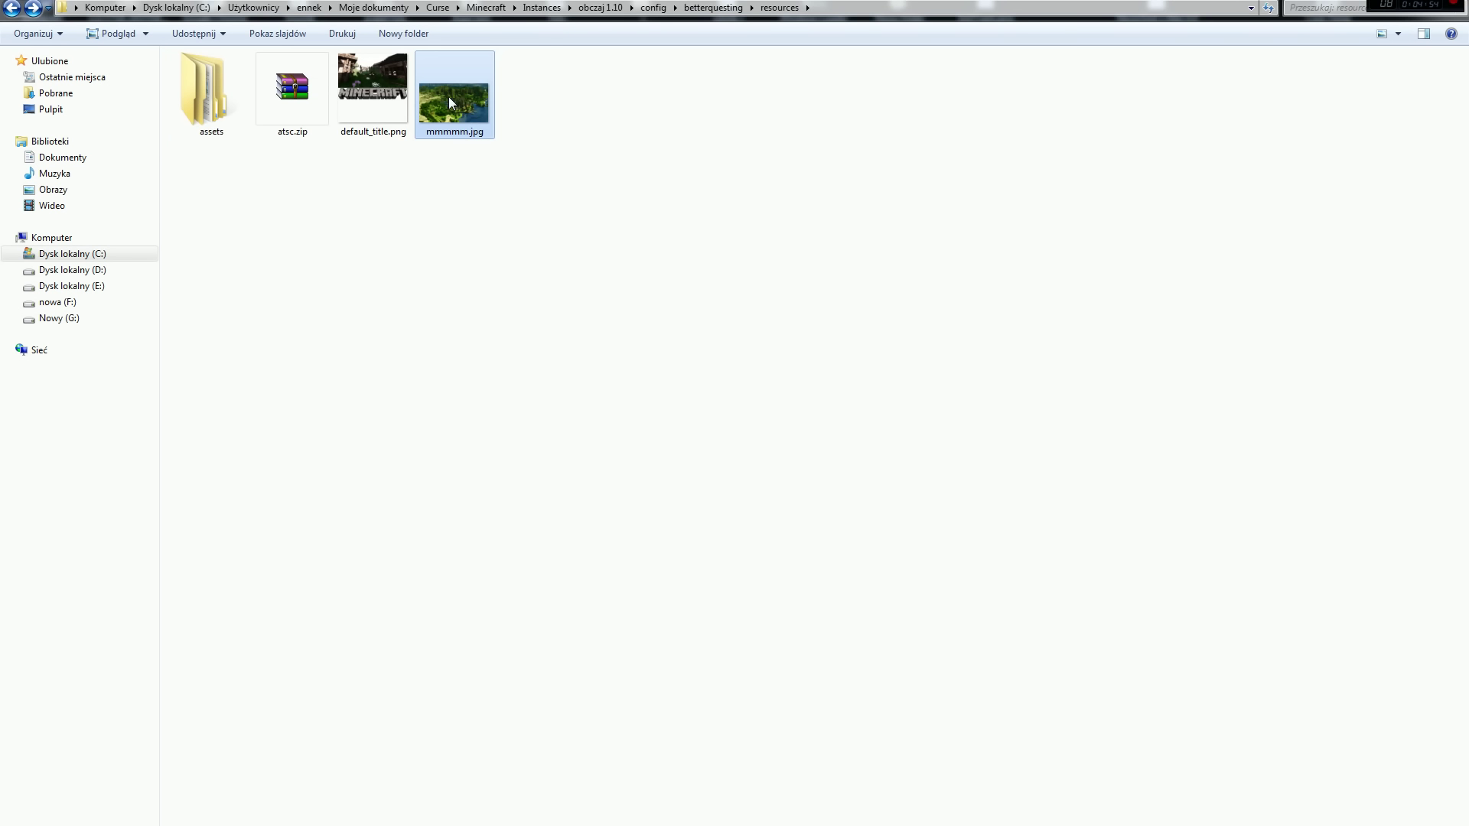
- Open the mmmmm.jpg landscape picture in Paint.NET
double_click(450, 98)
right_click(452, 101)
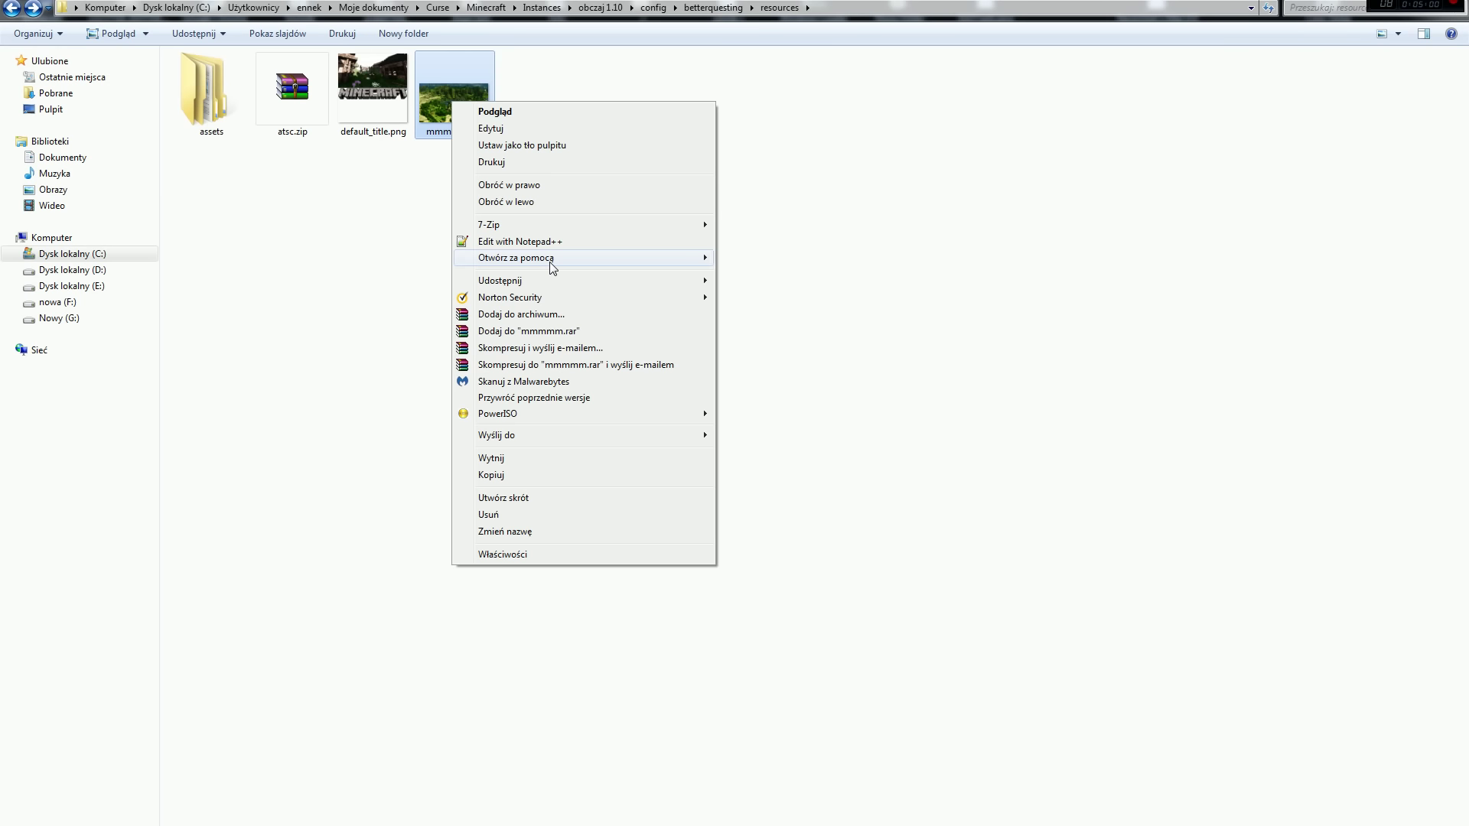
mouse_move(552, 264)
click(782, 309)
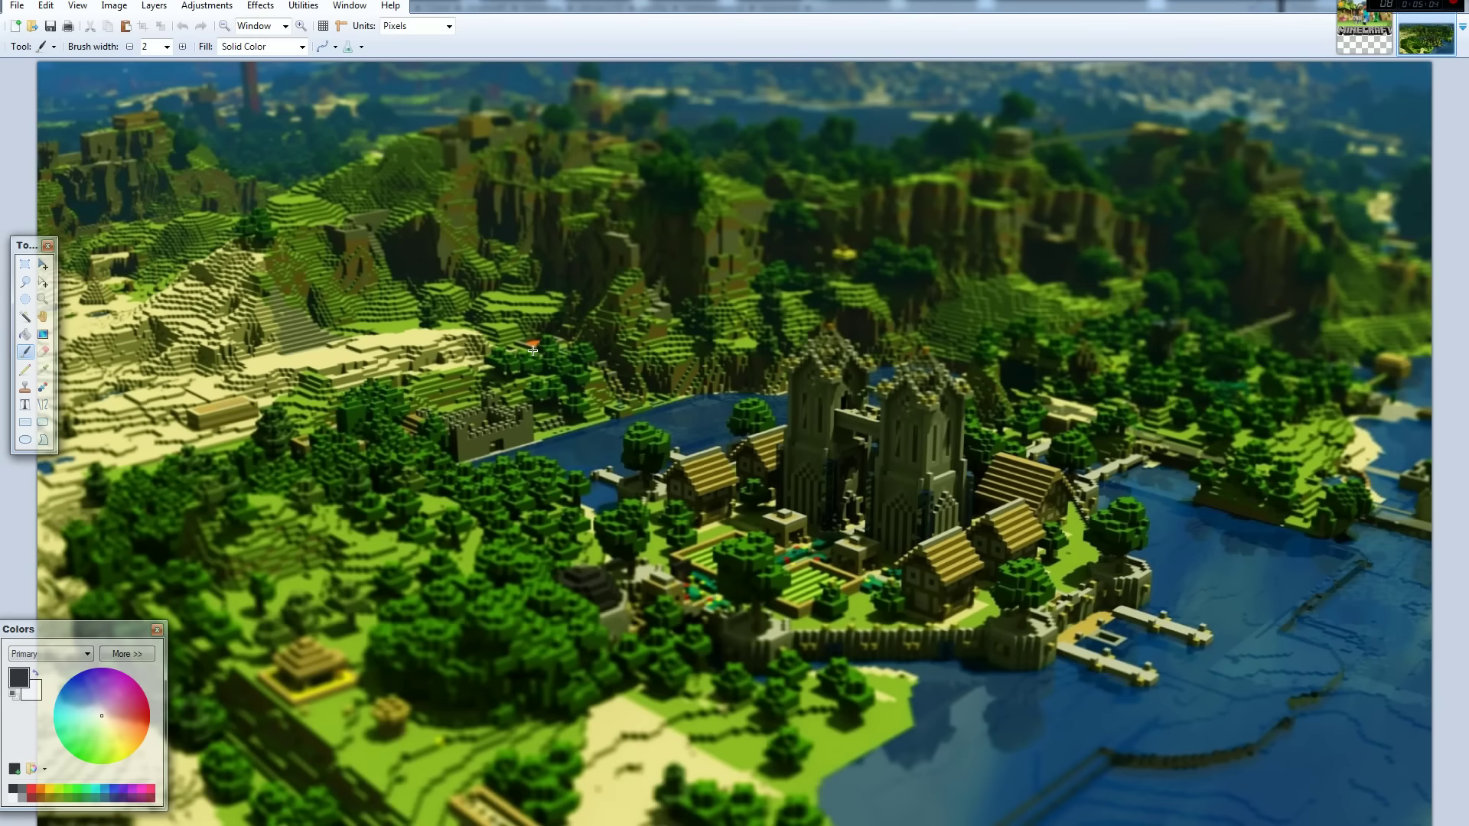
- Copy the entire landscape picture and paste it into the title image, keeping the canvas size
key(ctrl+a)
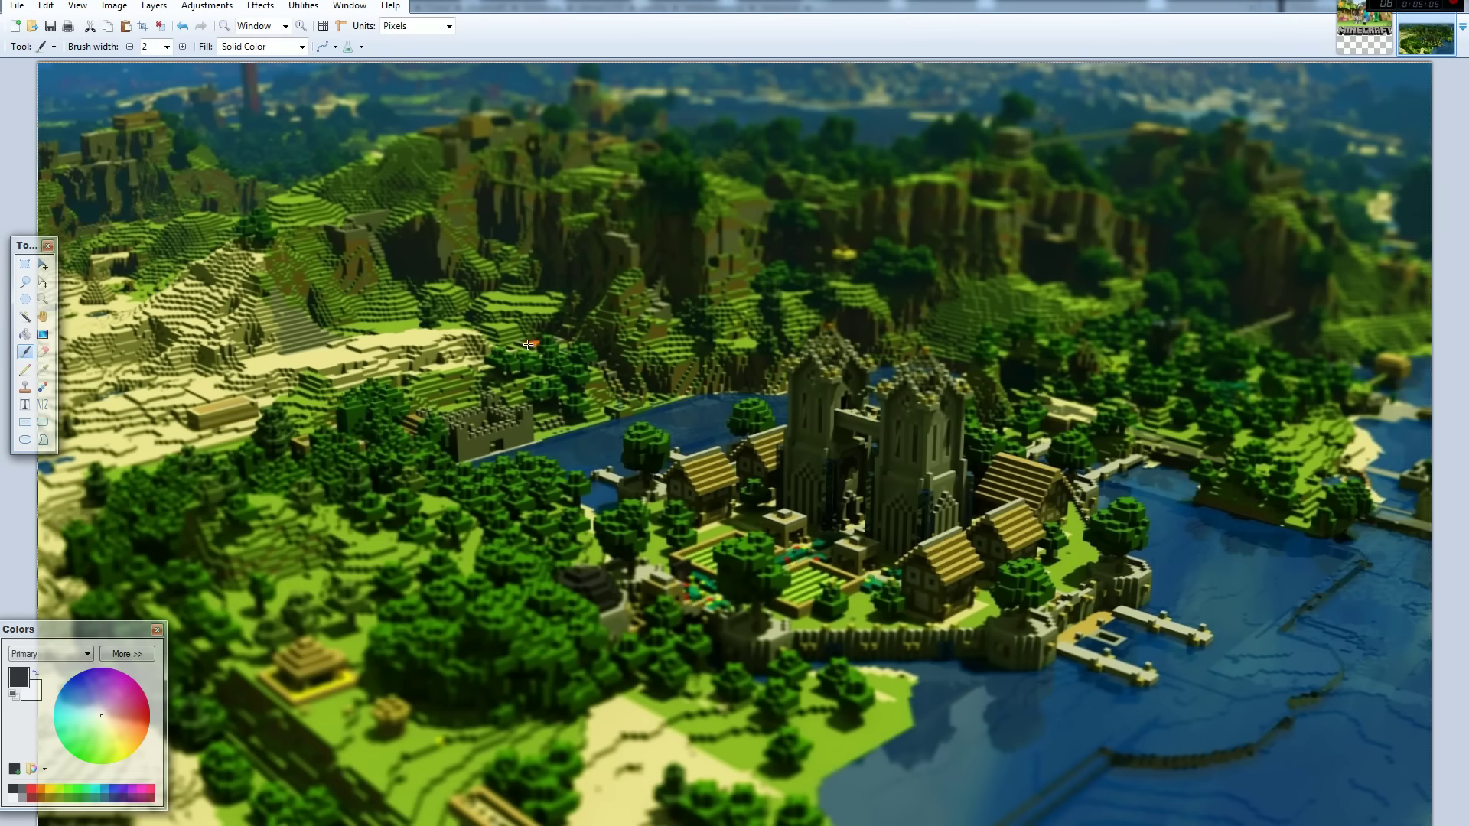
click(1355, 47)
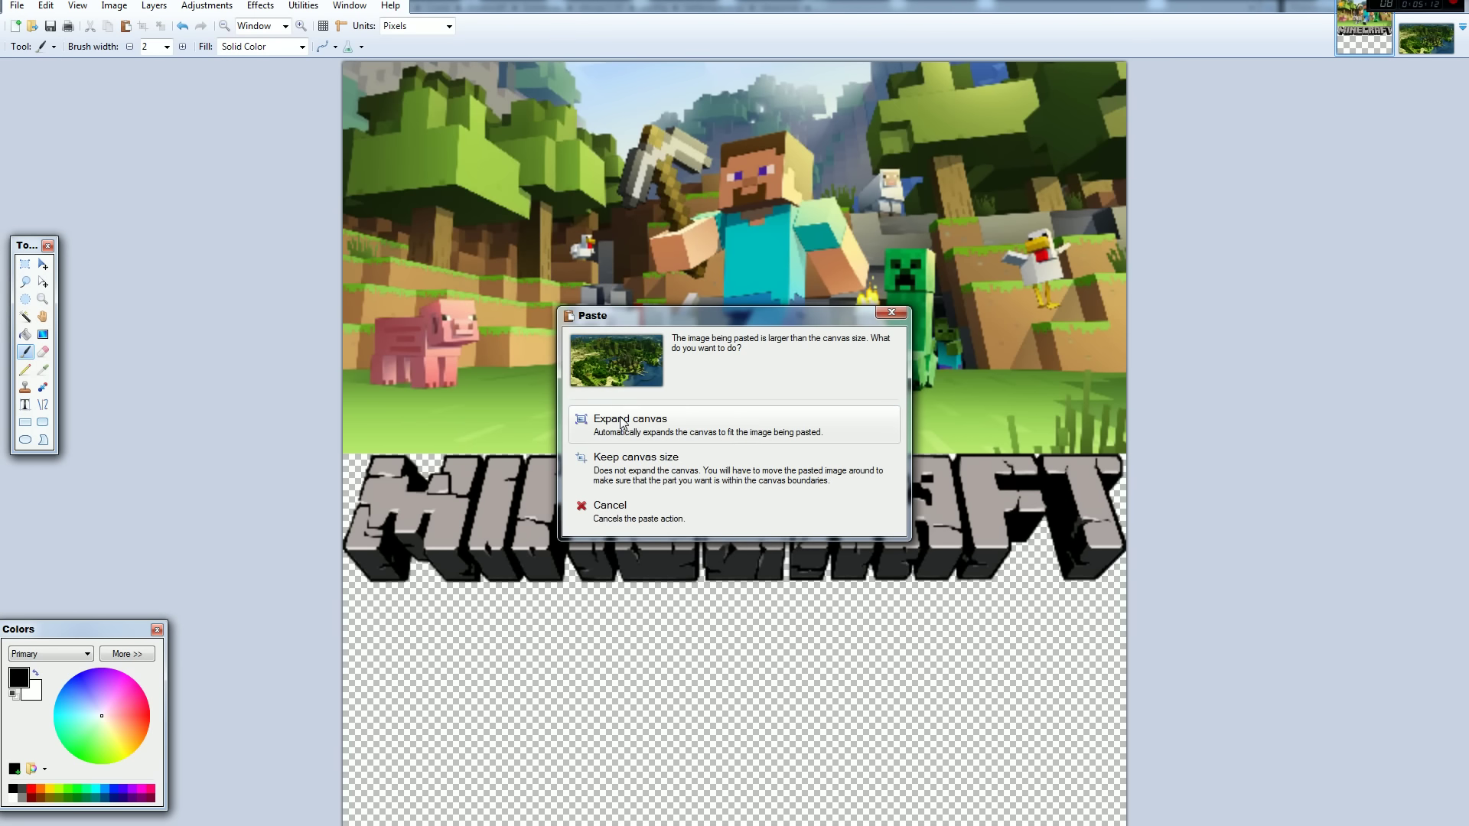
click(614, 476)
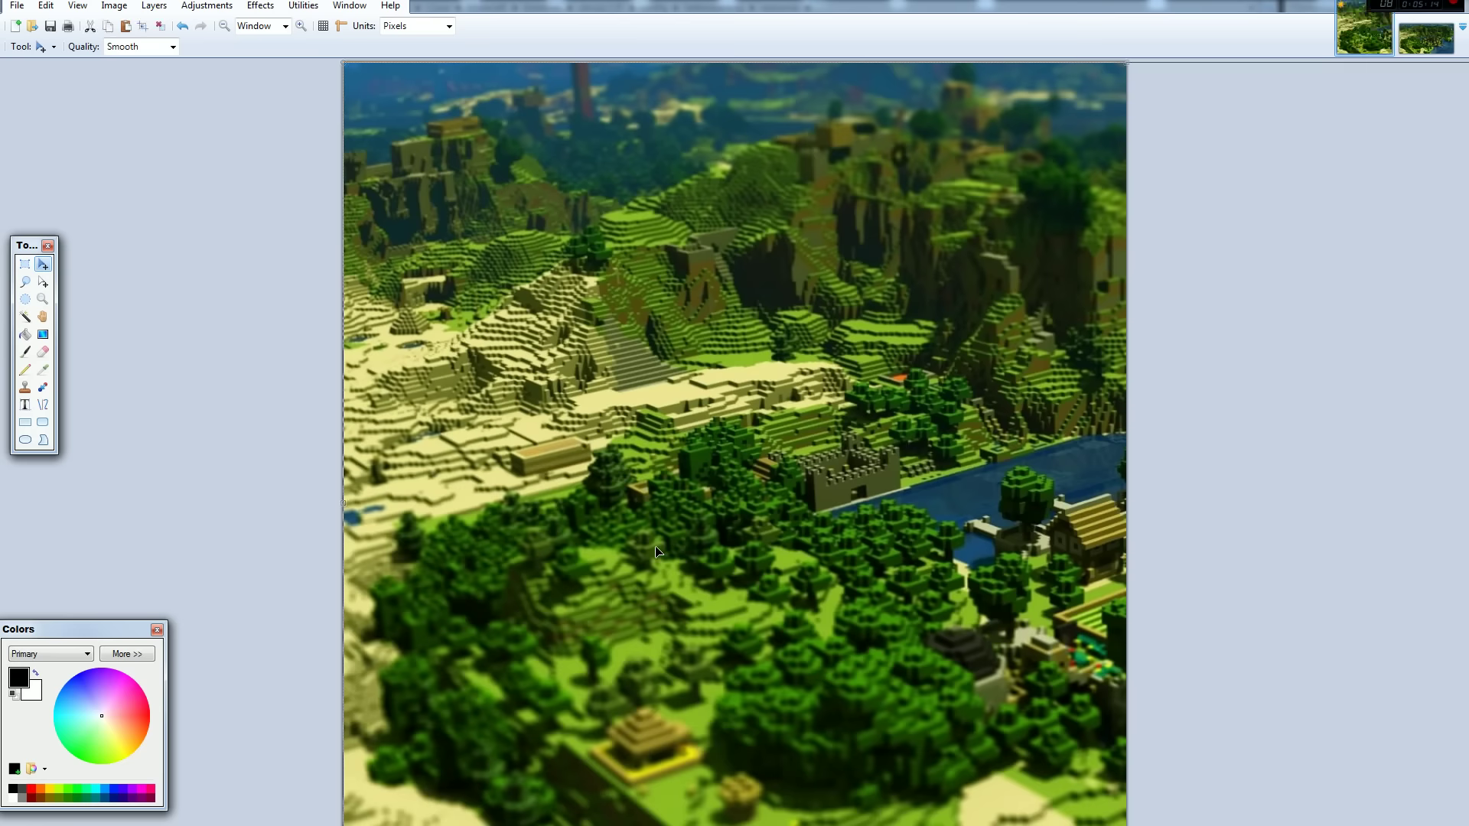
- Scale the pasted landscape down and position it above the MINECRAFT lettering so it covers the original artwork
drag(656, 551, 656, 291)
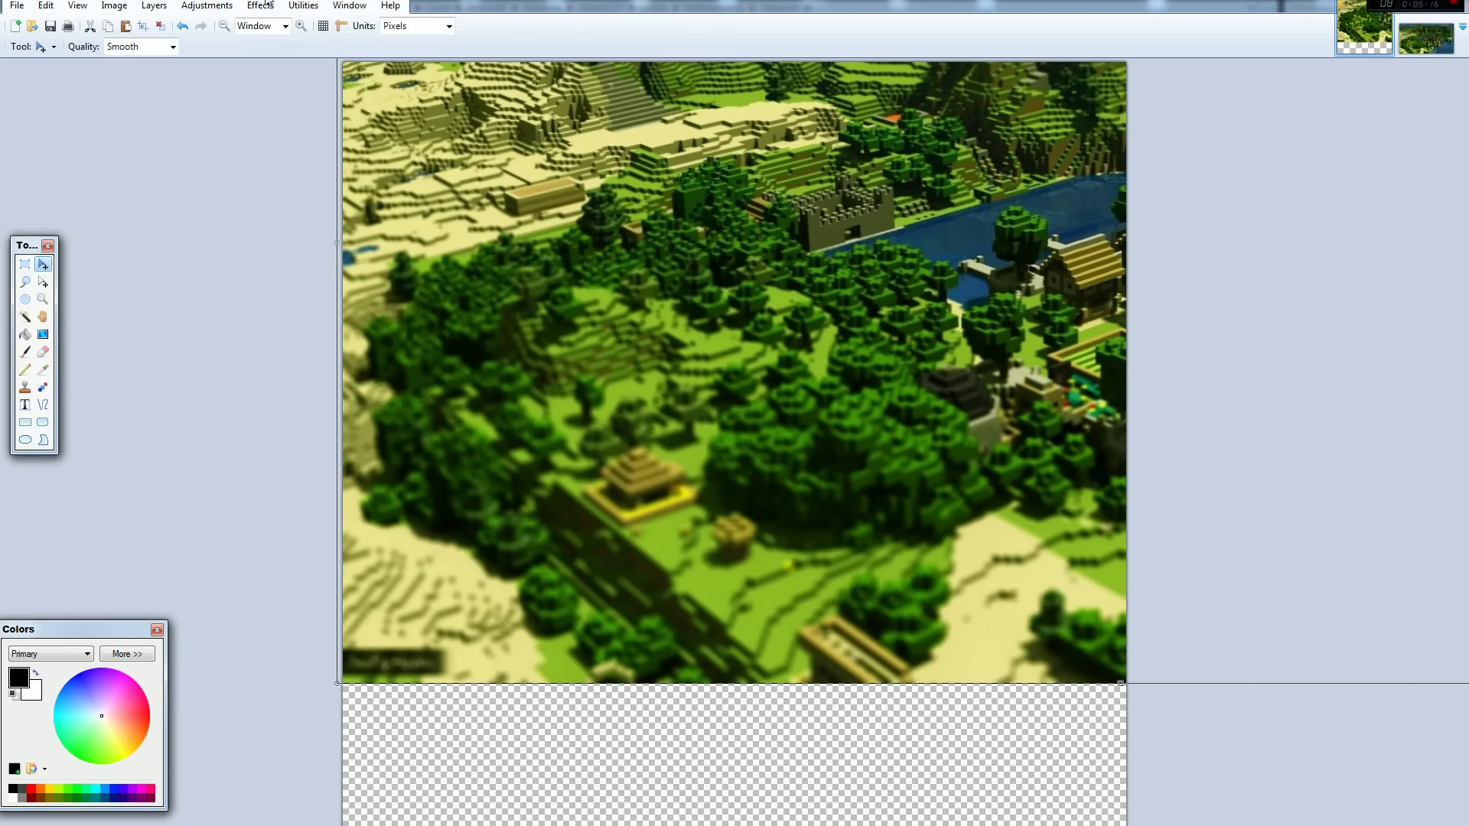
click(219, 29)
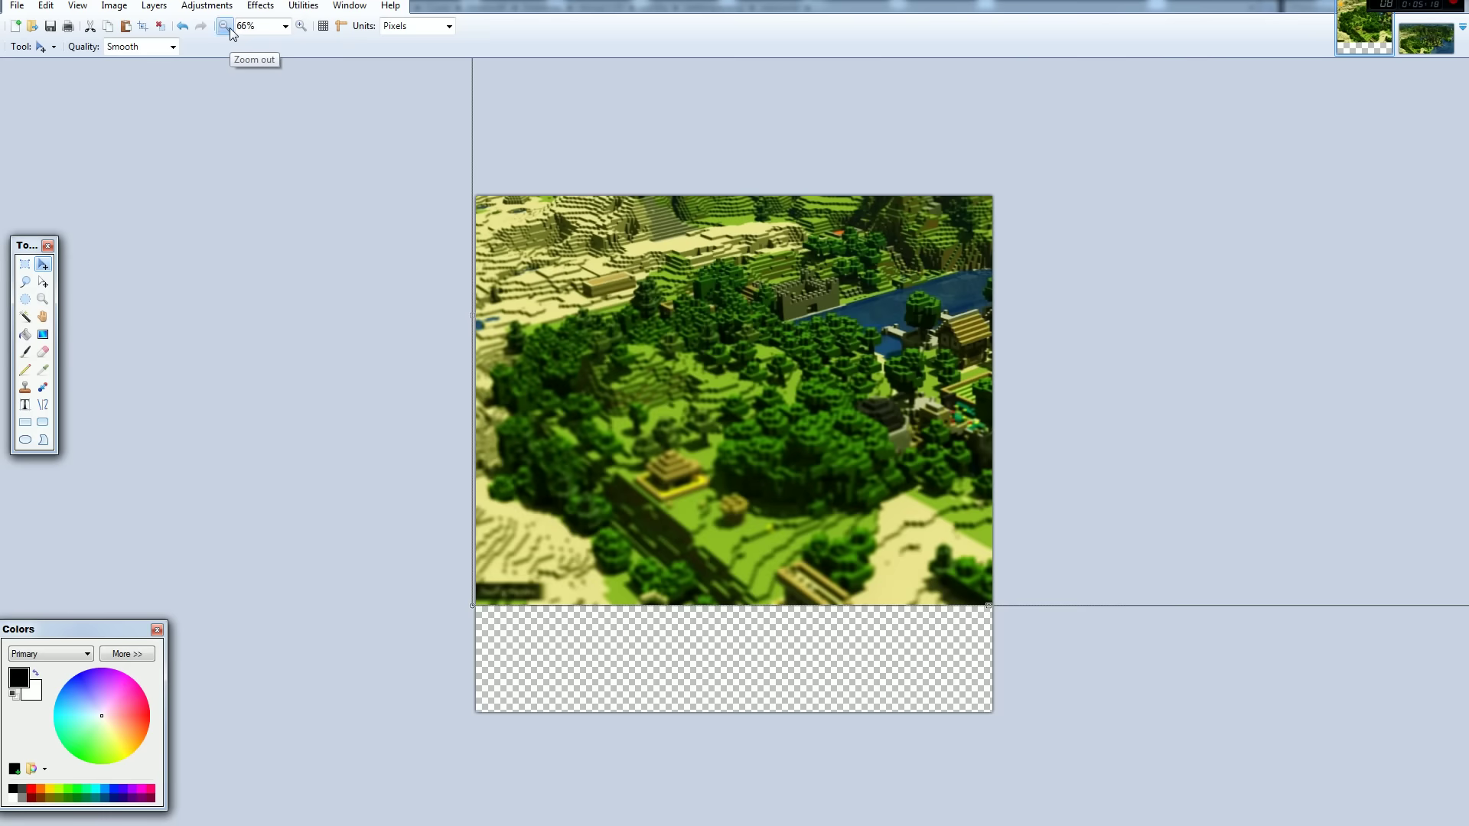
click(219, 29)
click(219, 29)
drag(719, 358, 641, 290)
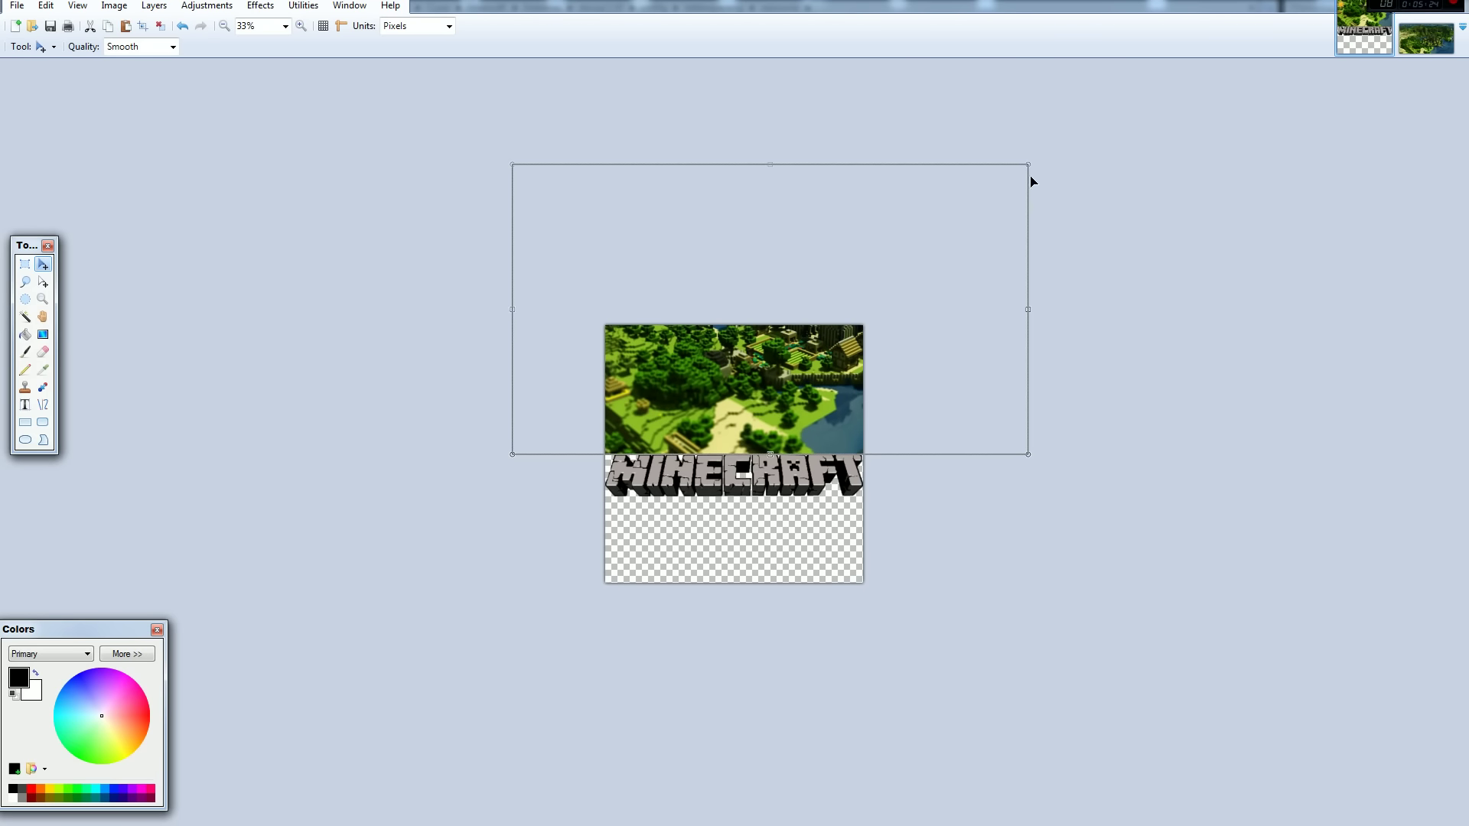
drag(1026, 163, 863, 289)
drag(735, 358, 821, 358)
mouse_move(895, 286)
mouse_down()
mouse_move(867, 318)
mouse_move(898, 311)
mouse_up()
drag(778, 358, 762, 359)
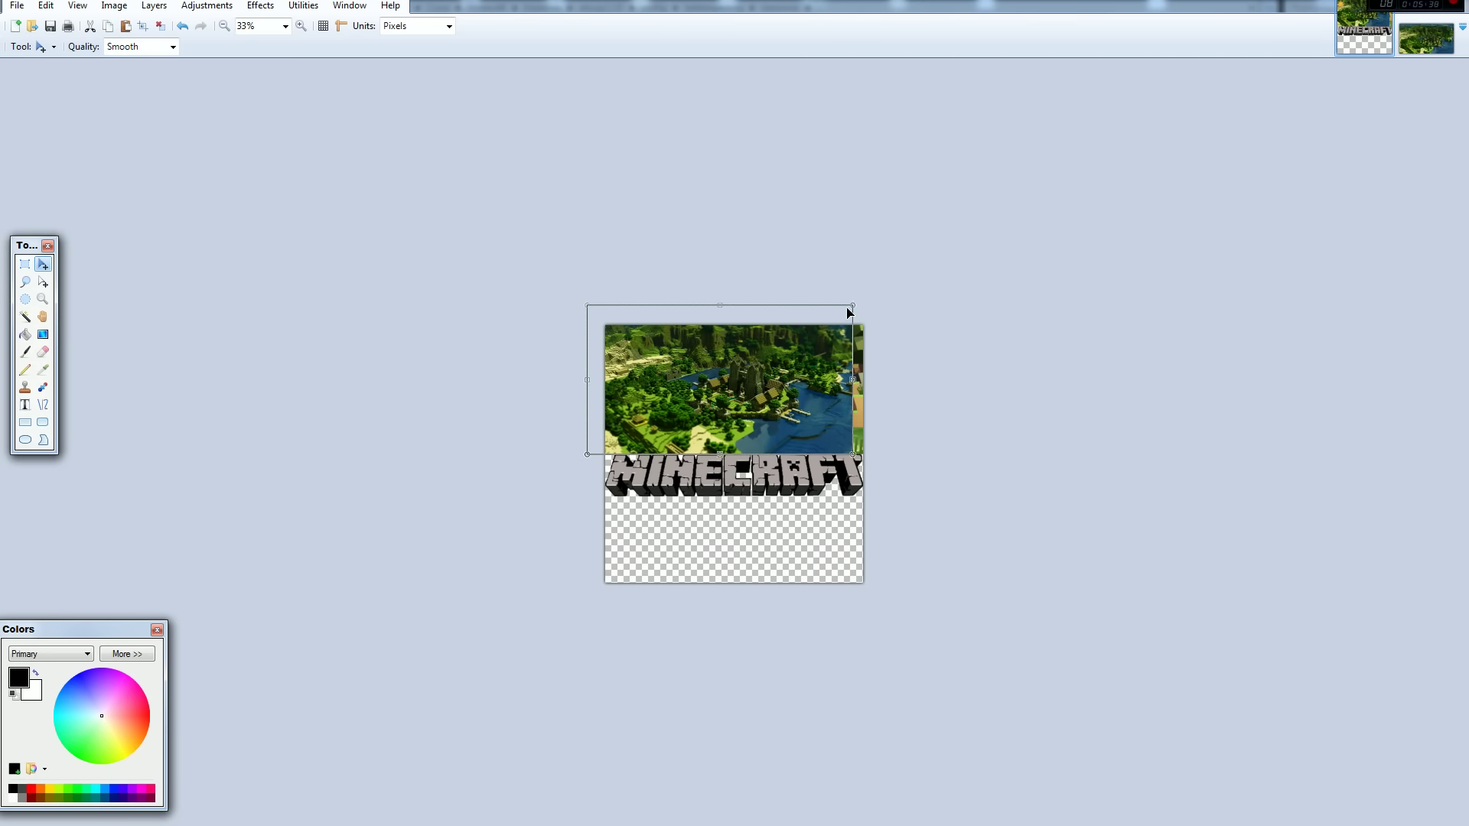
drag(852, 305, 888, 294)
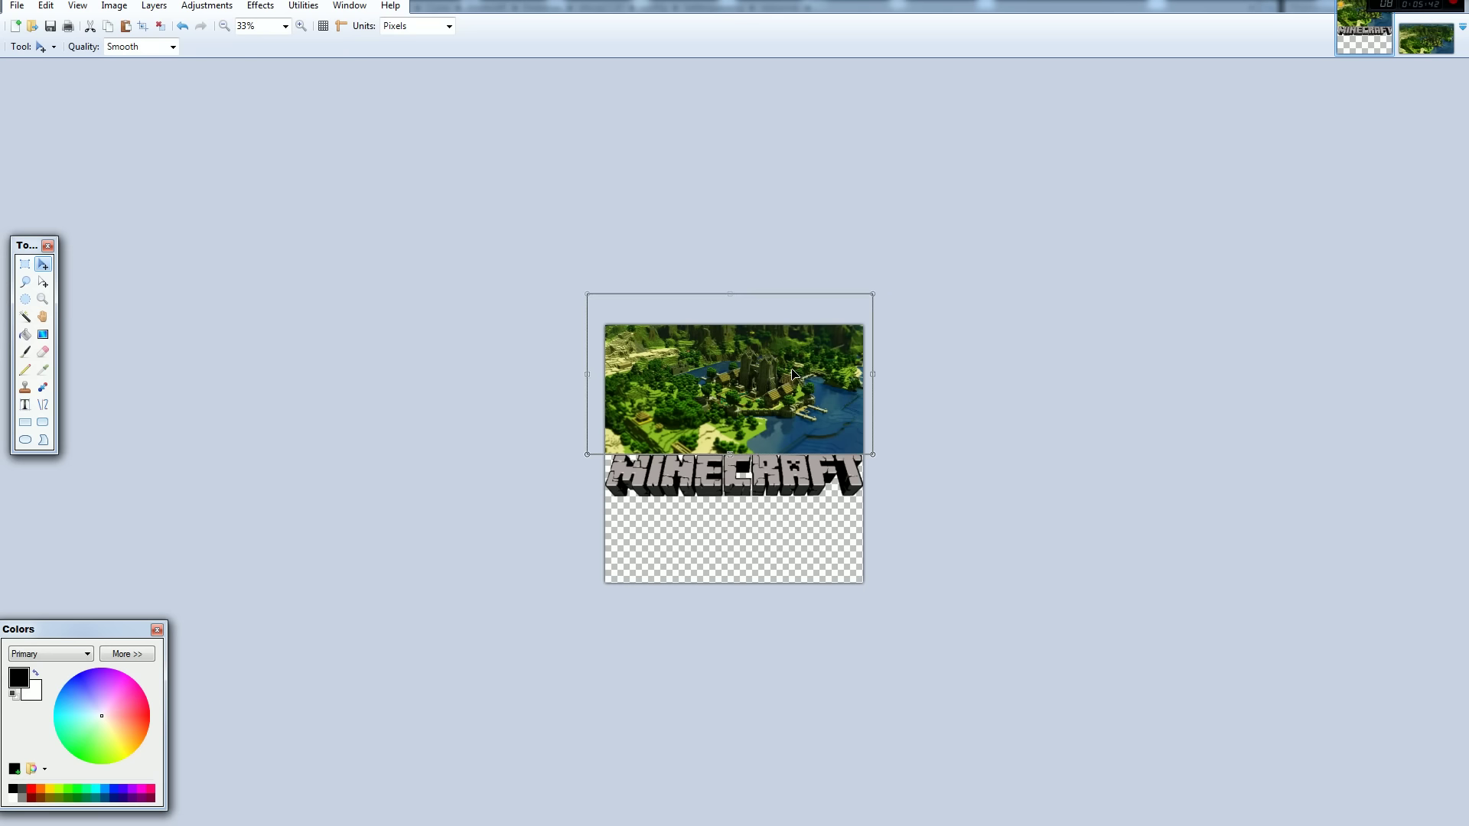
- Align the landscape's lower edge with the top of the MINECRAFT lettering and save the image with auto-detected bit depth
key(ctrl+d)
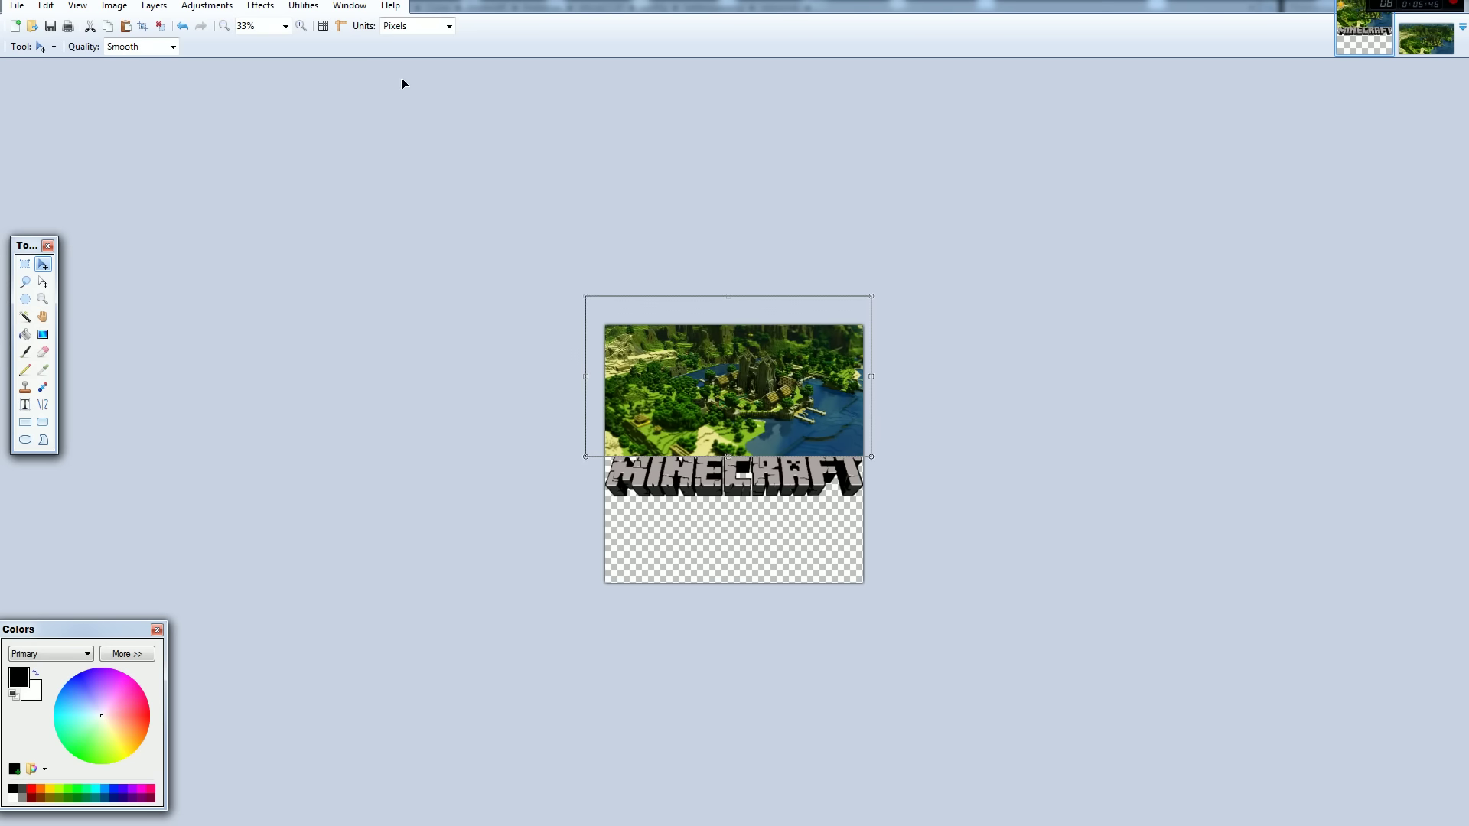
click(302, 27)
click(302, 27)
click(302, 28)
click(302, 28)
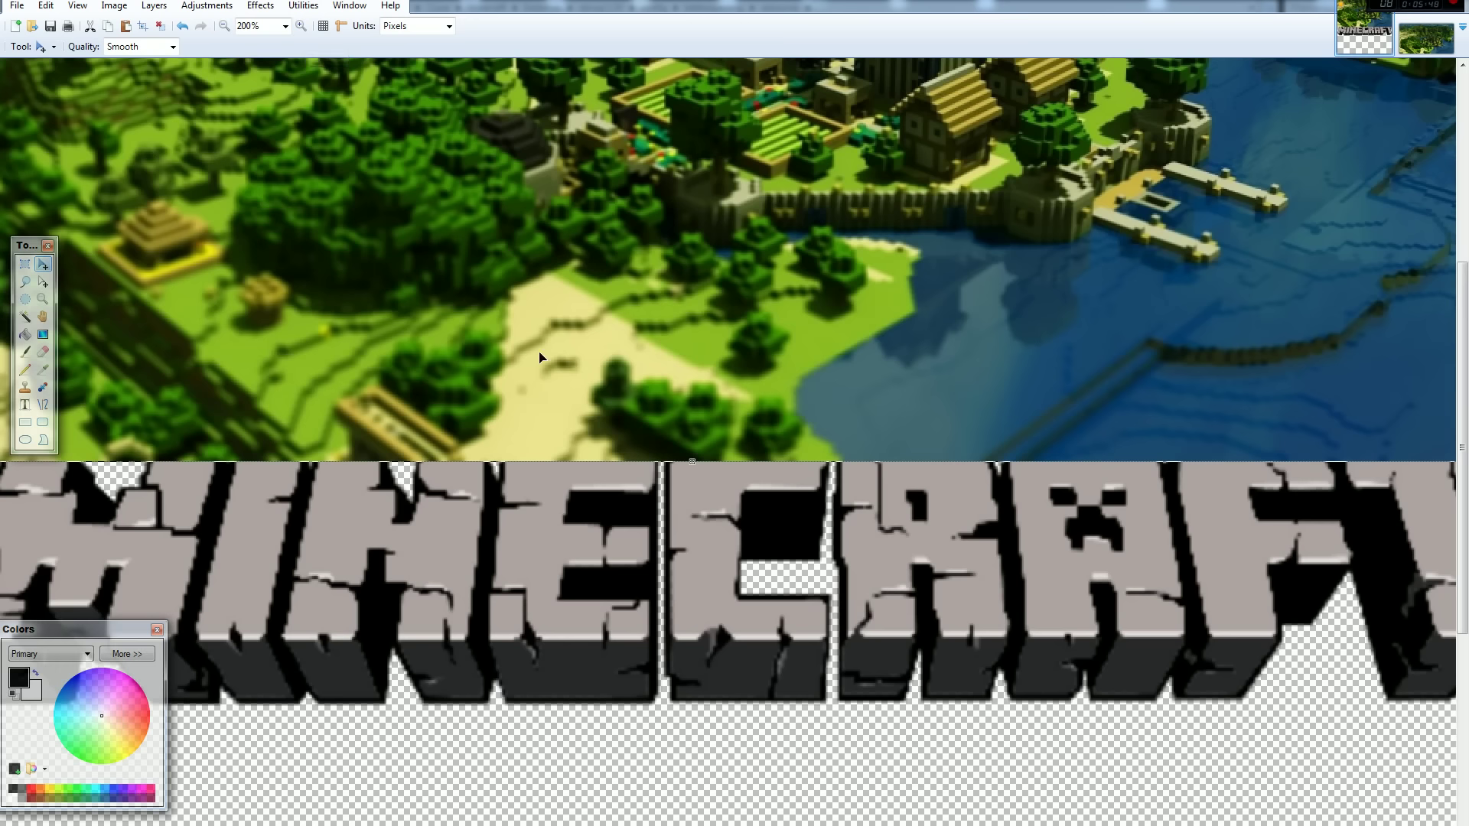
click(224, 26)
click(224, 26)
click(224, 26)
drag(435, 375, 429, 363)
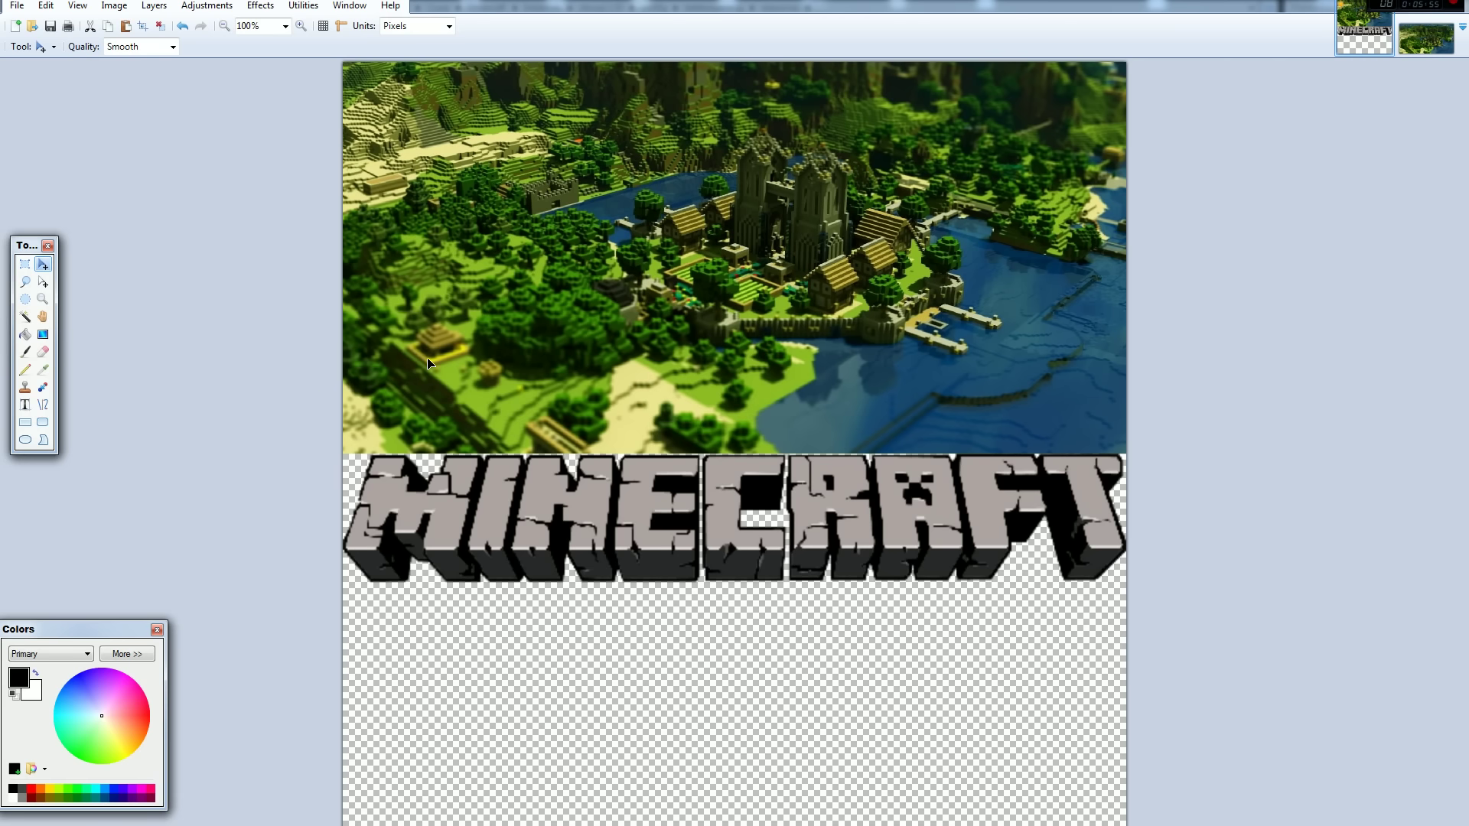
drag(427, 359, 426, 359)
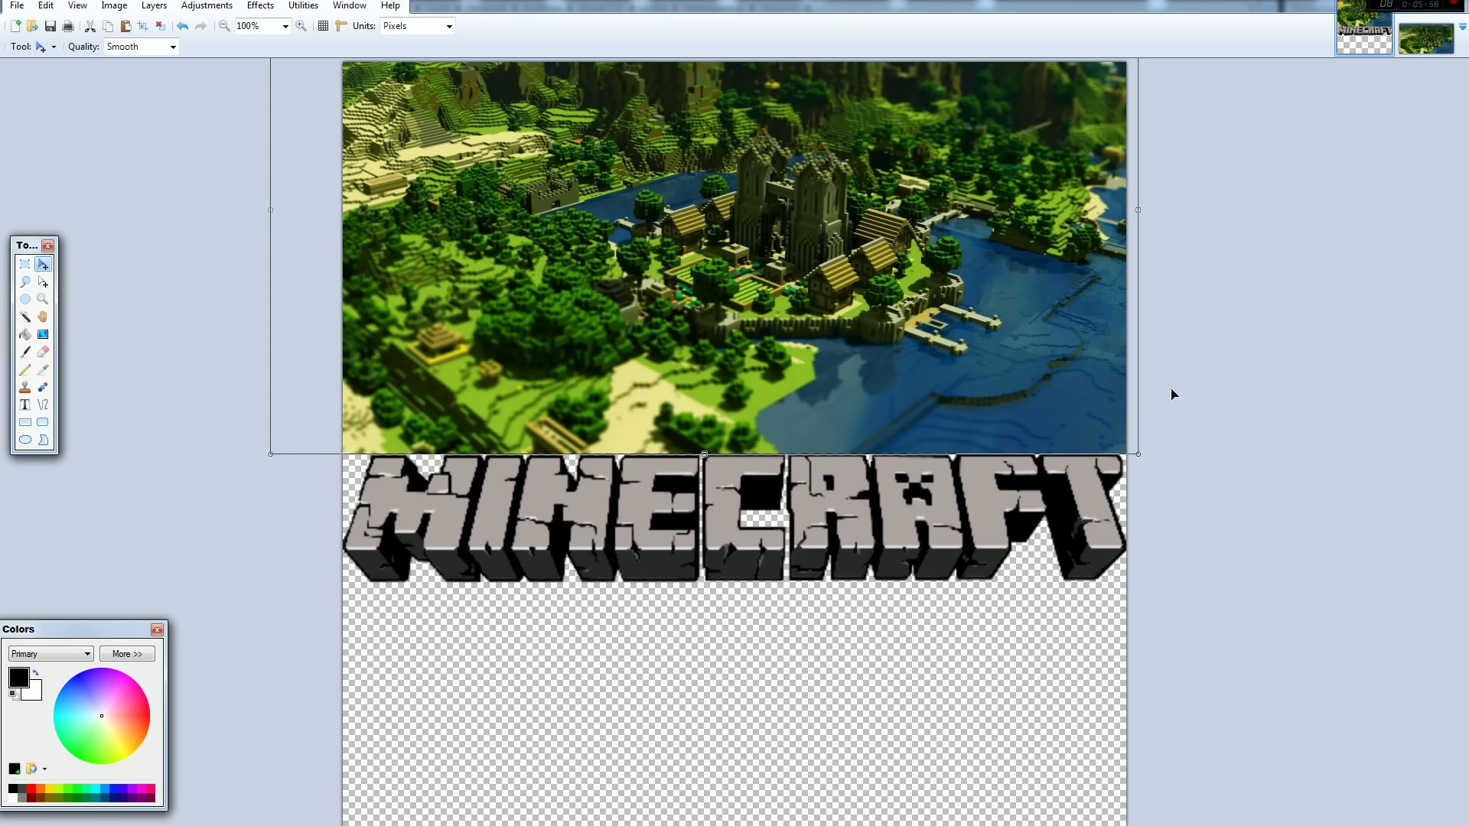
click(50, 26)
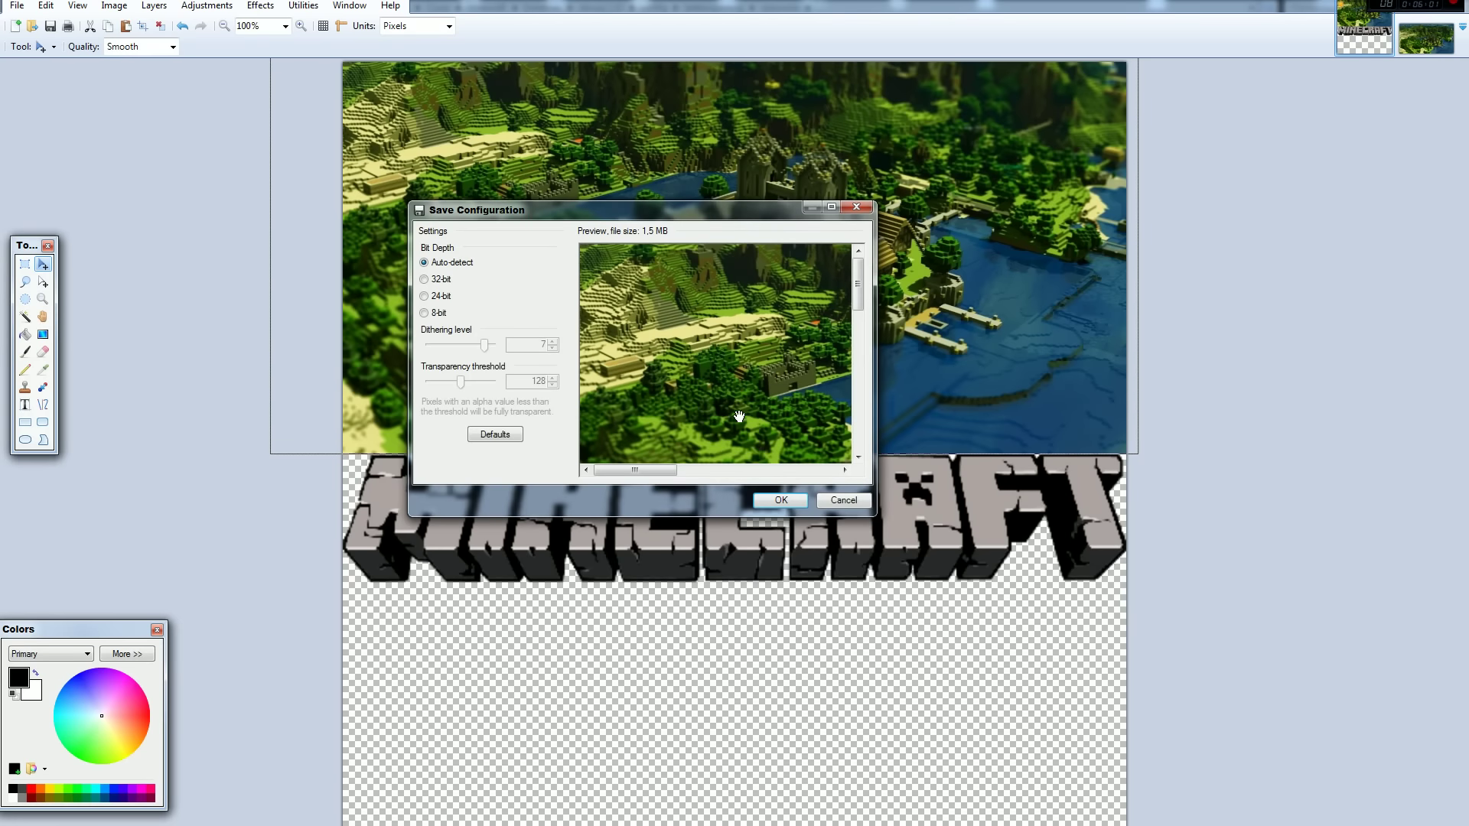
click(786, 501)
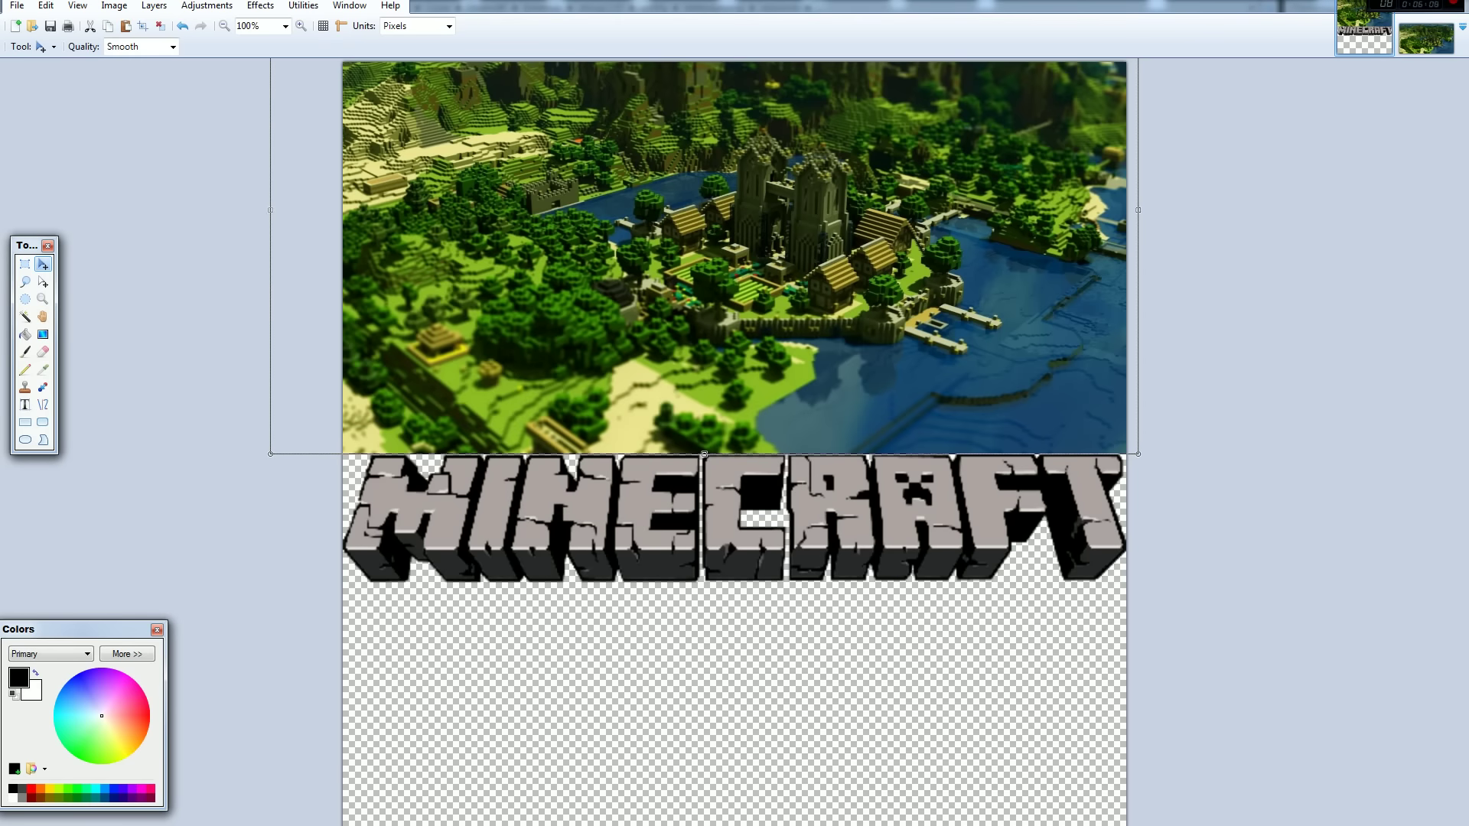
- Switch to the file explorer, open assets\betterquesting\textures\gui and view the edited default_title.png
click(129, 811)
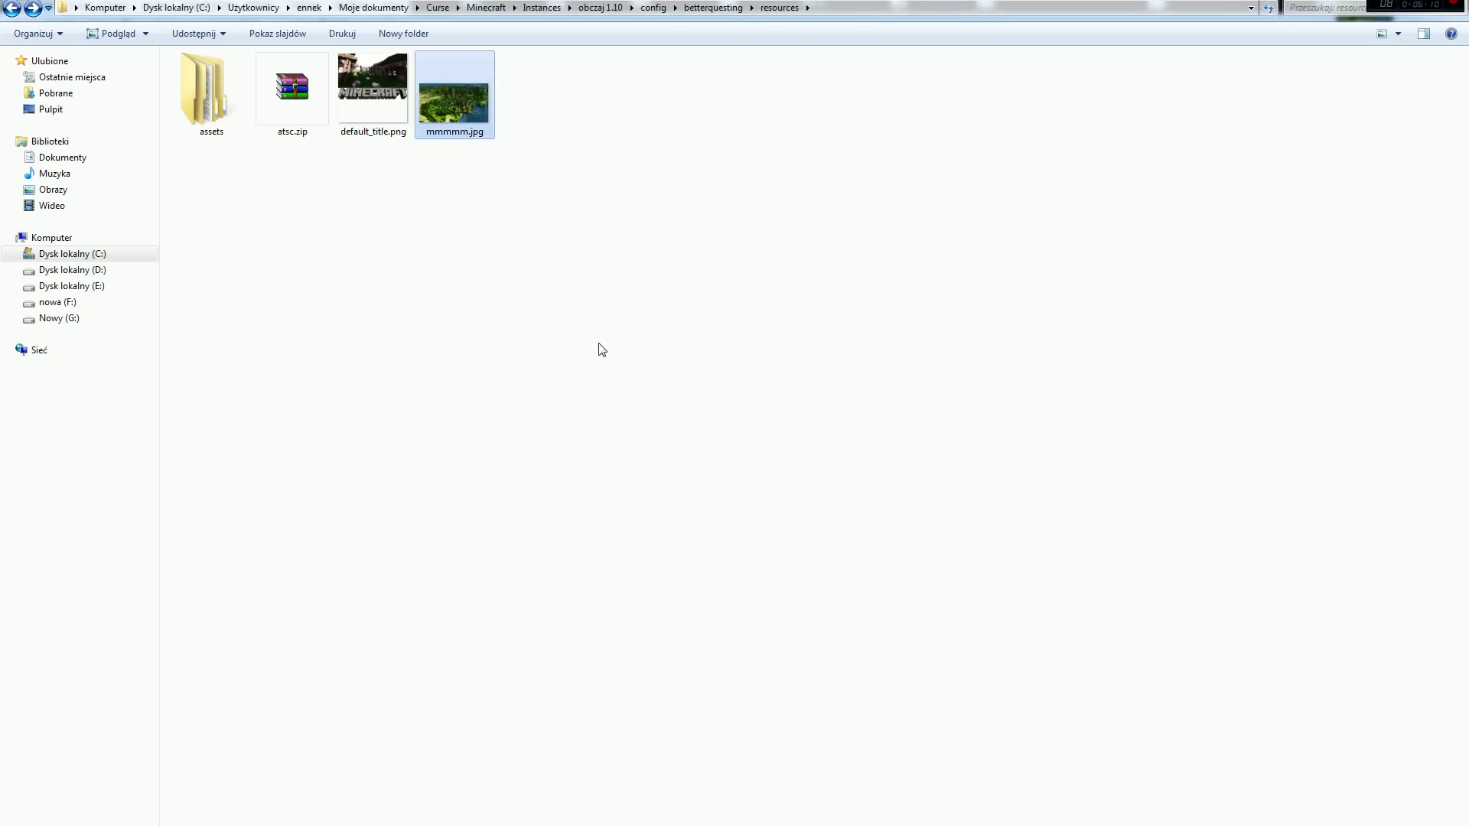
click(197, 92)
double_click(204, 92)
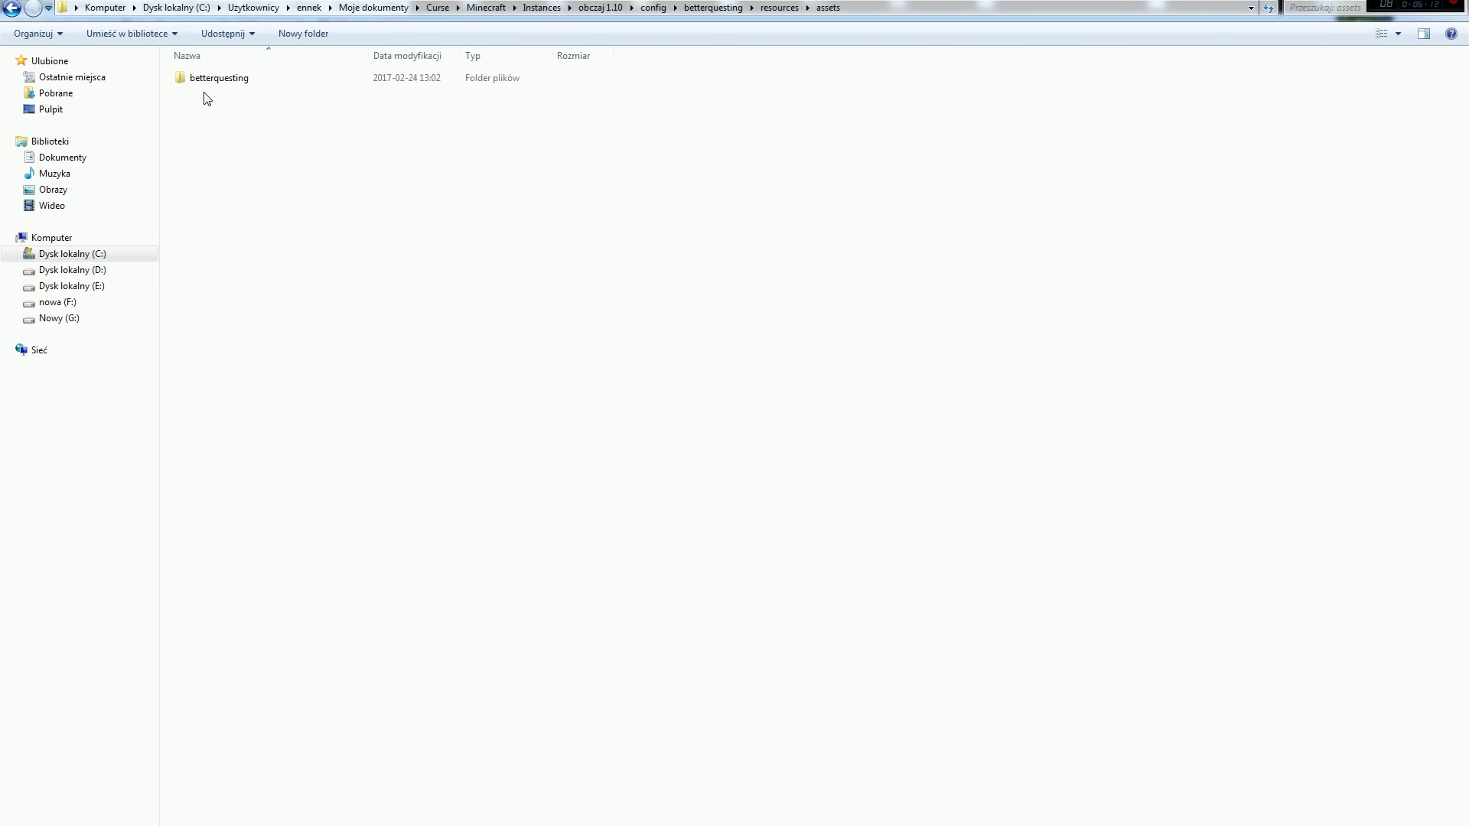
double_click(203, 79)
double_click(203, 81)
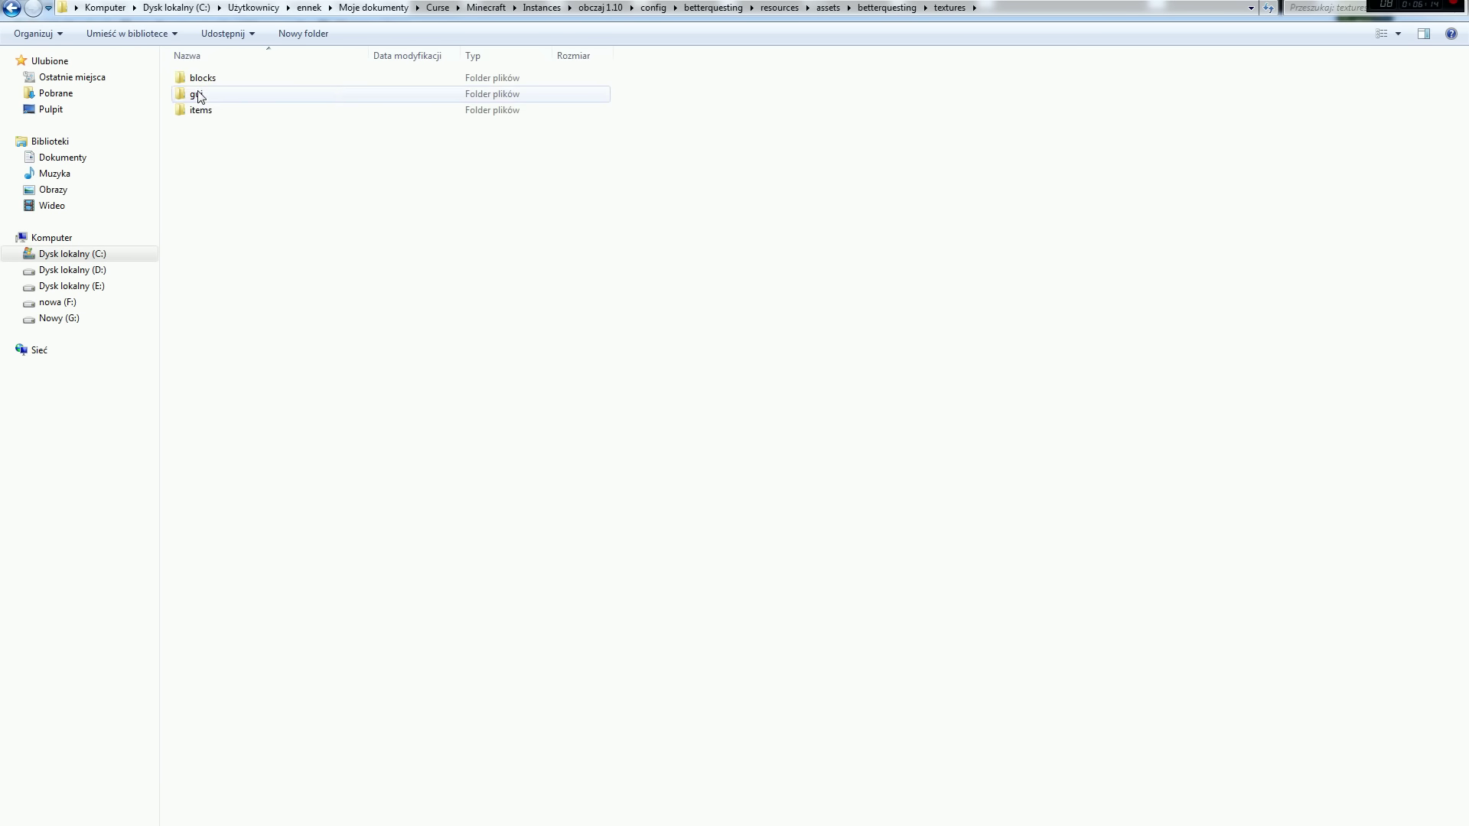
double_click(200, 93)
double_click(204, 104)
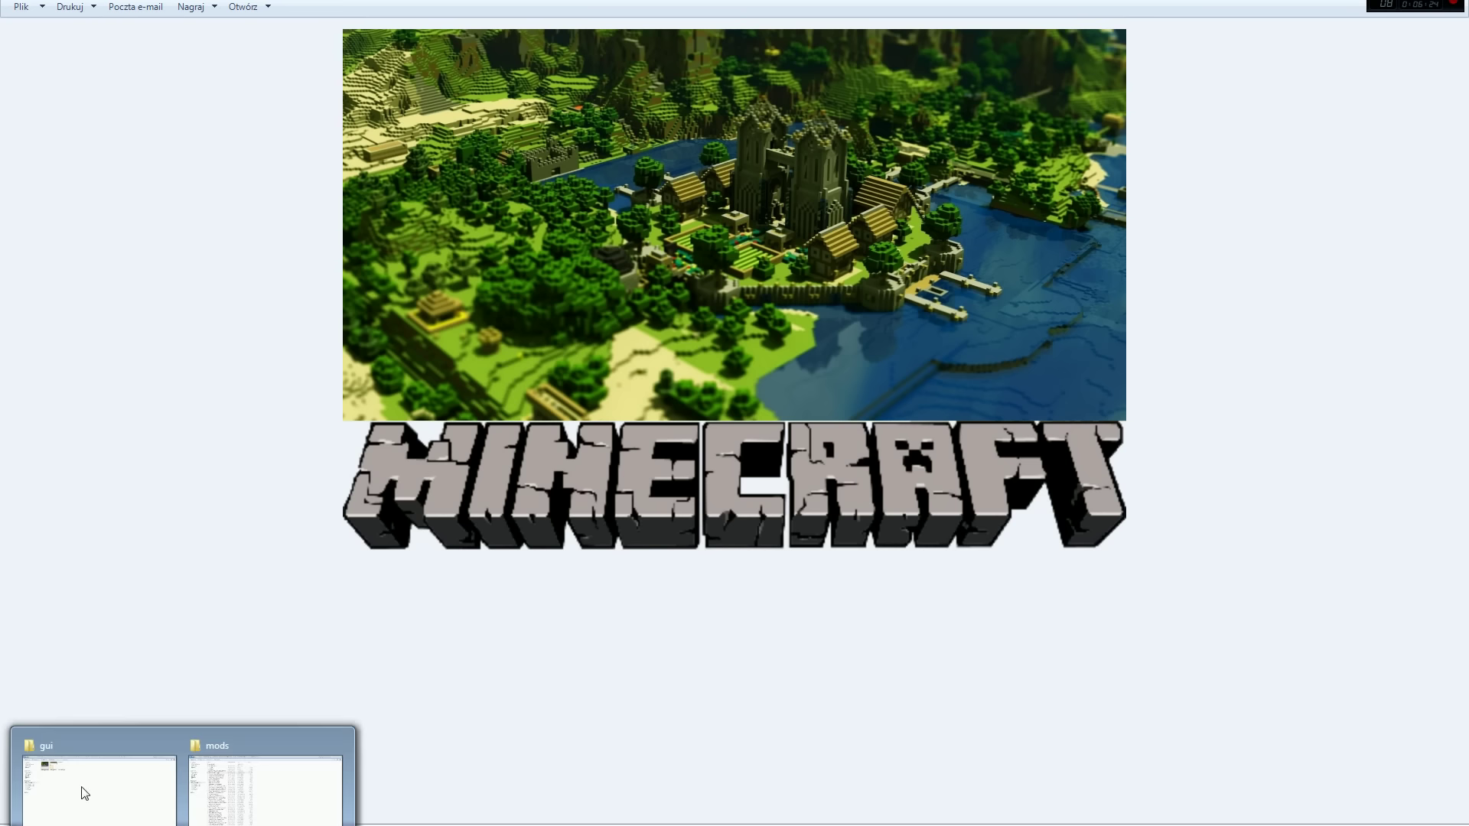
click(80, 790)
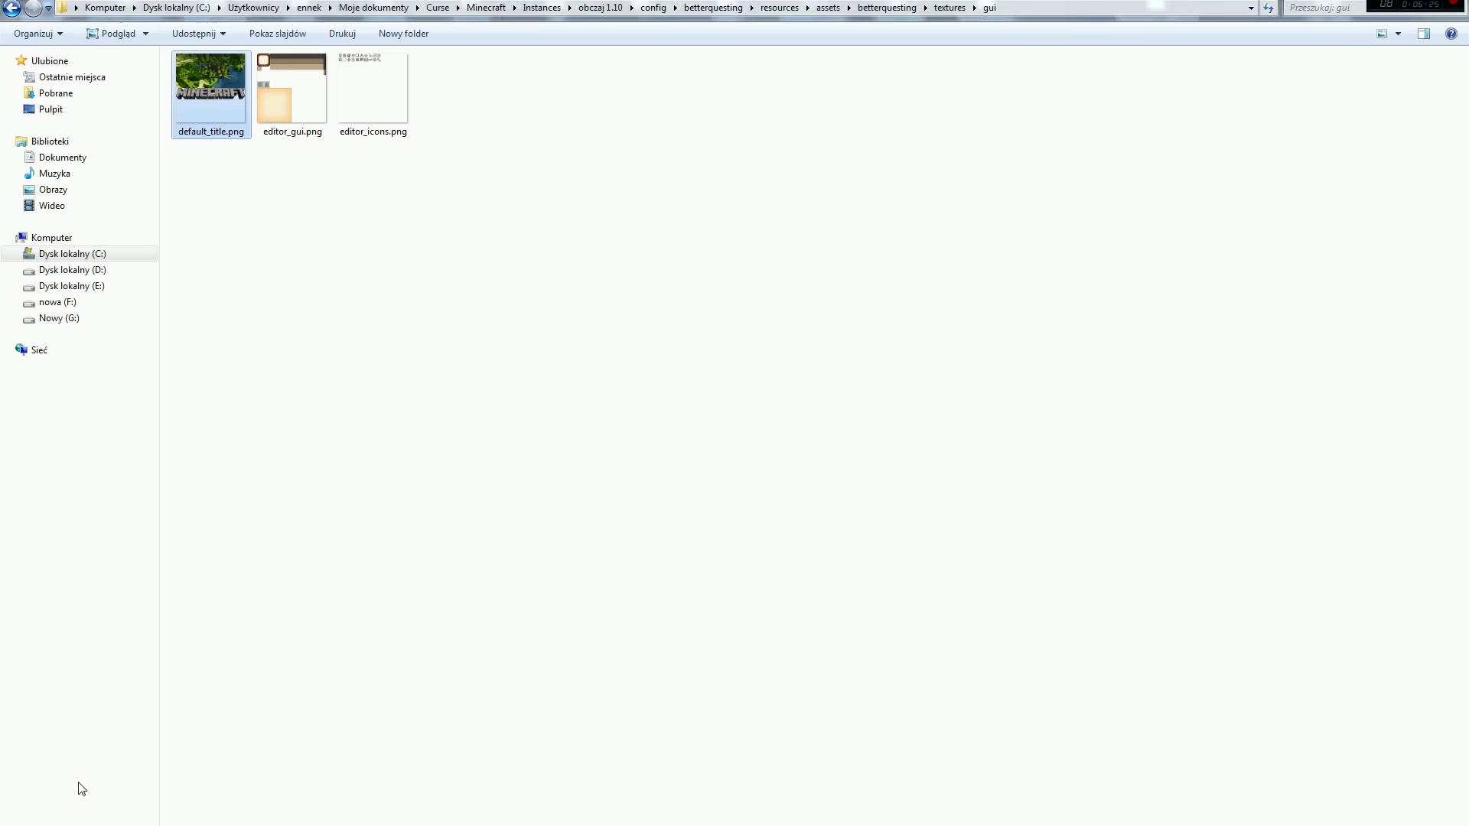
- Return to the resources folder and pack the assets folder into a ZIP archive named mybq.zip
click(10, 8)
click(10, 9)
click(10, 9)
click(10, 8)
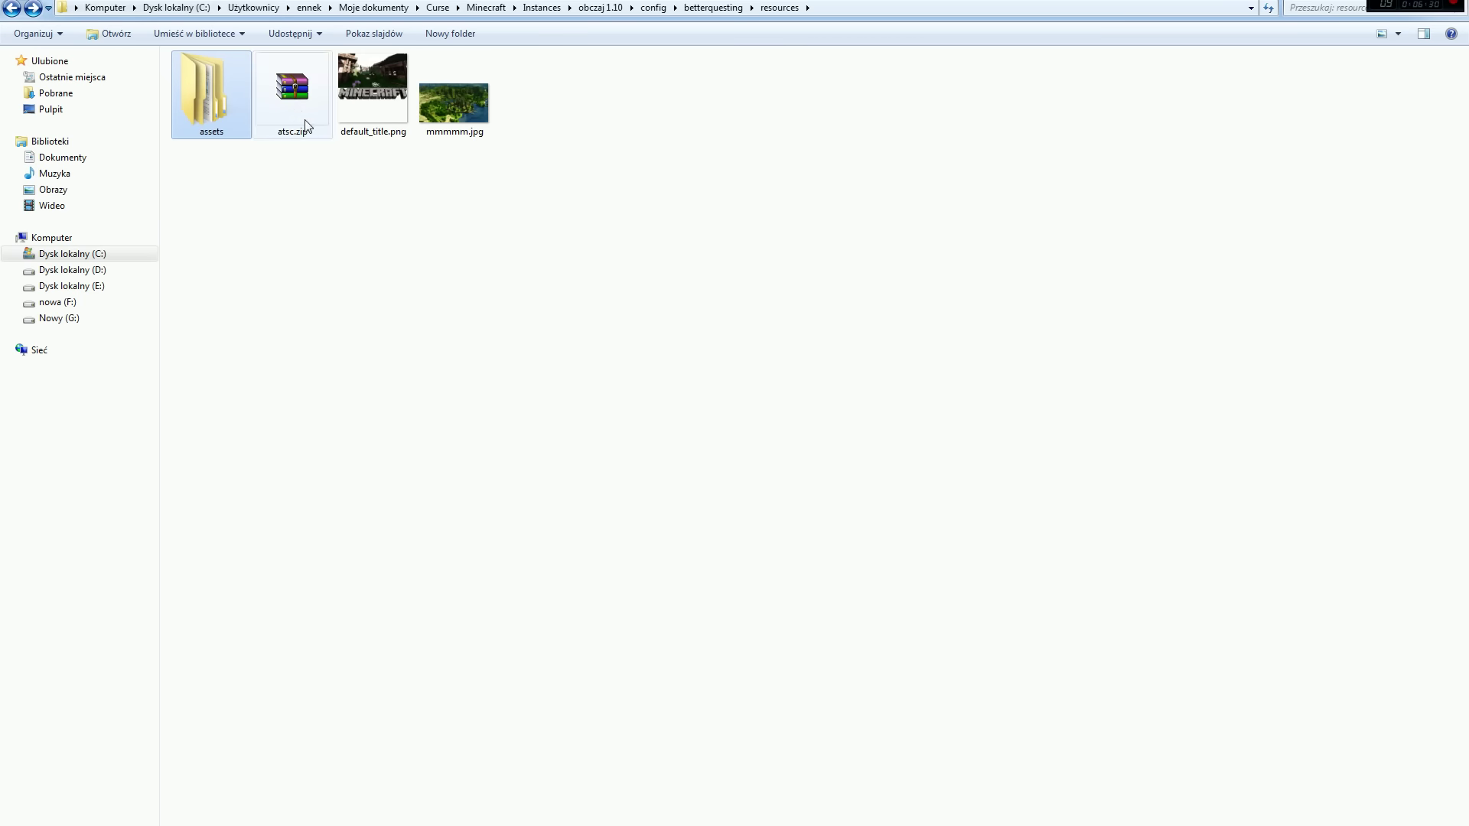
right_click(209, 112)
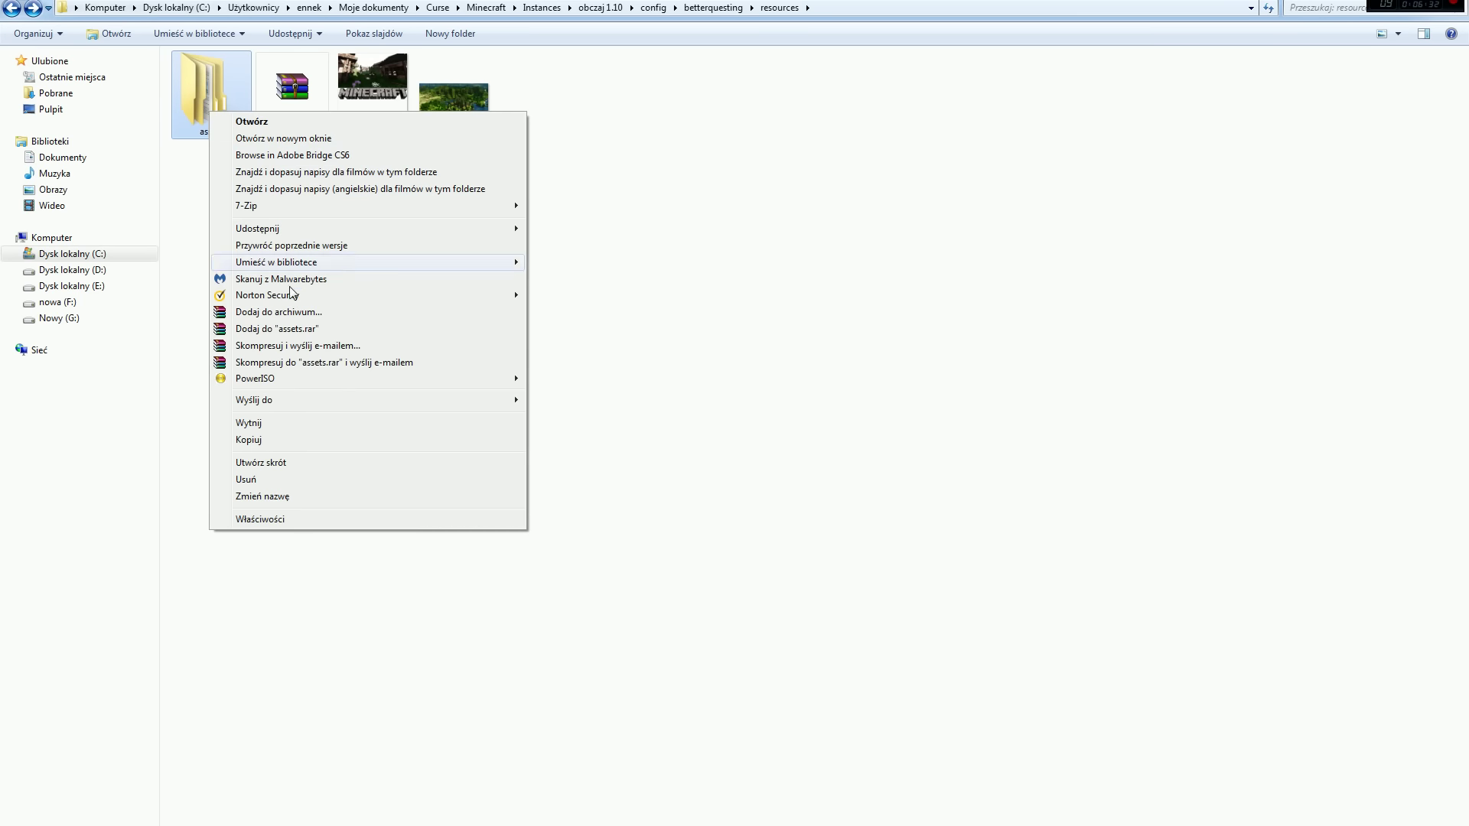
click(299, 312)
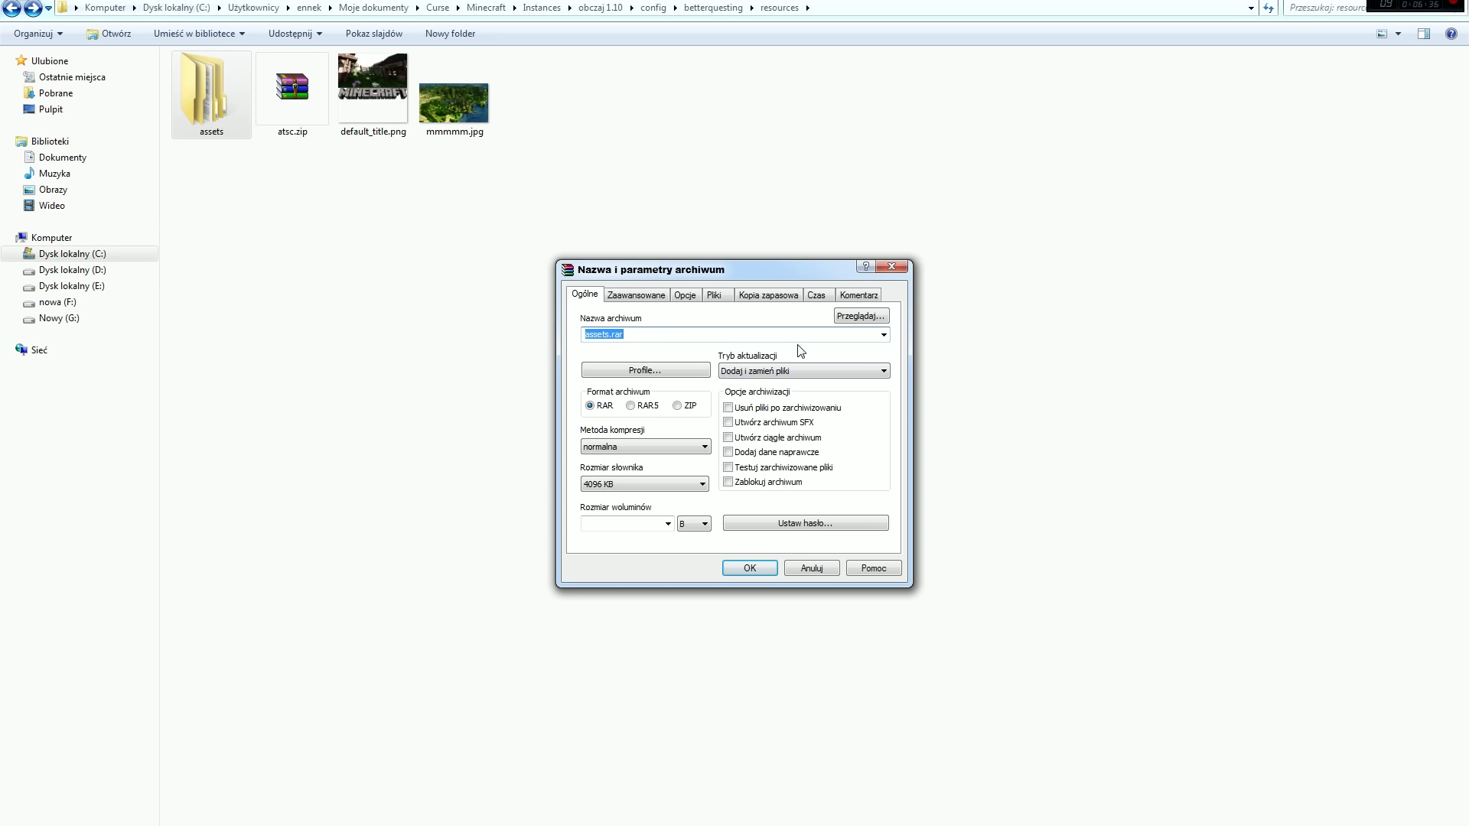
click(677, 405)
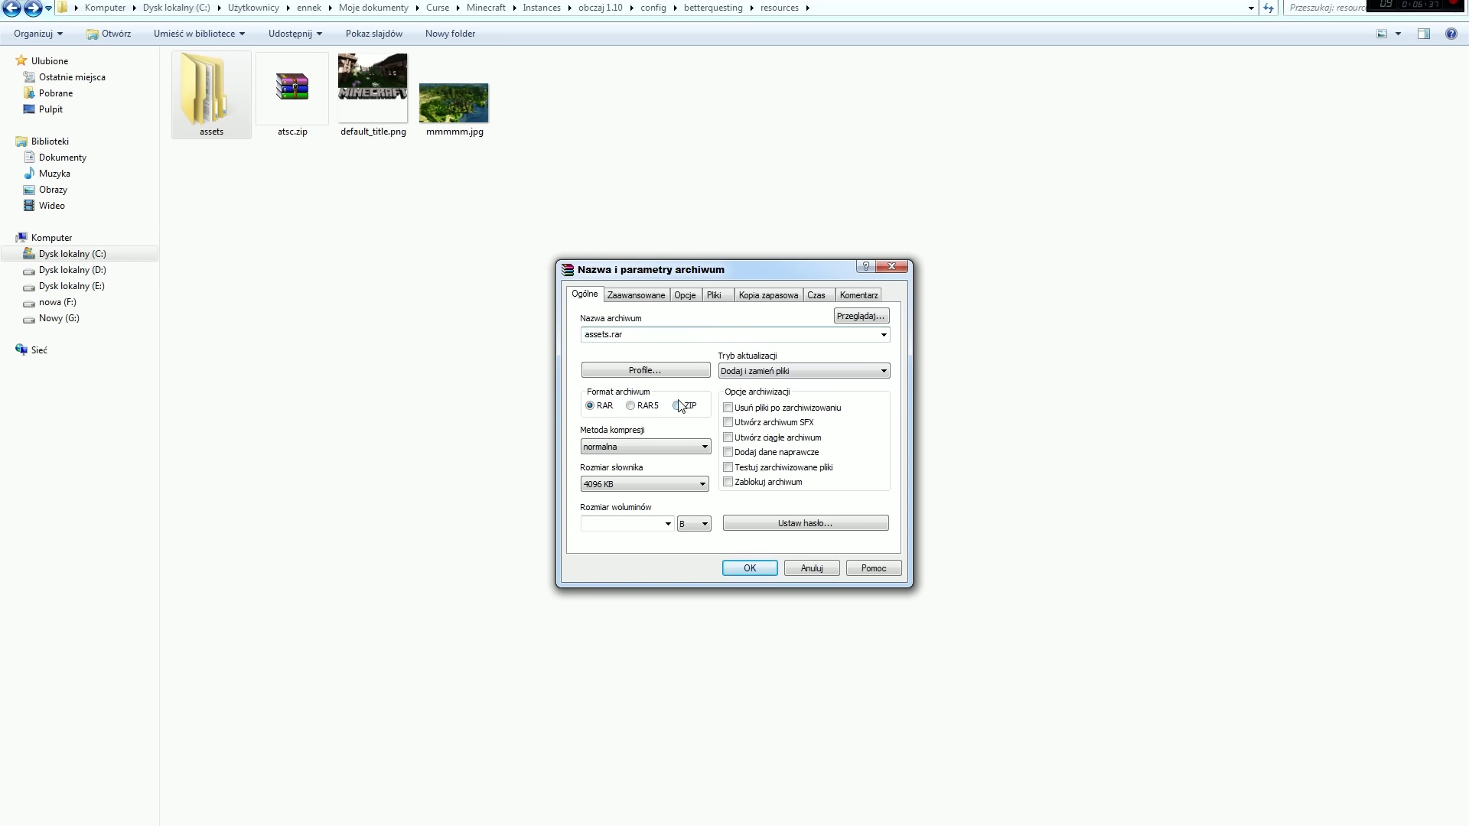
click(605, 339)
click(607, 336)
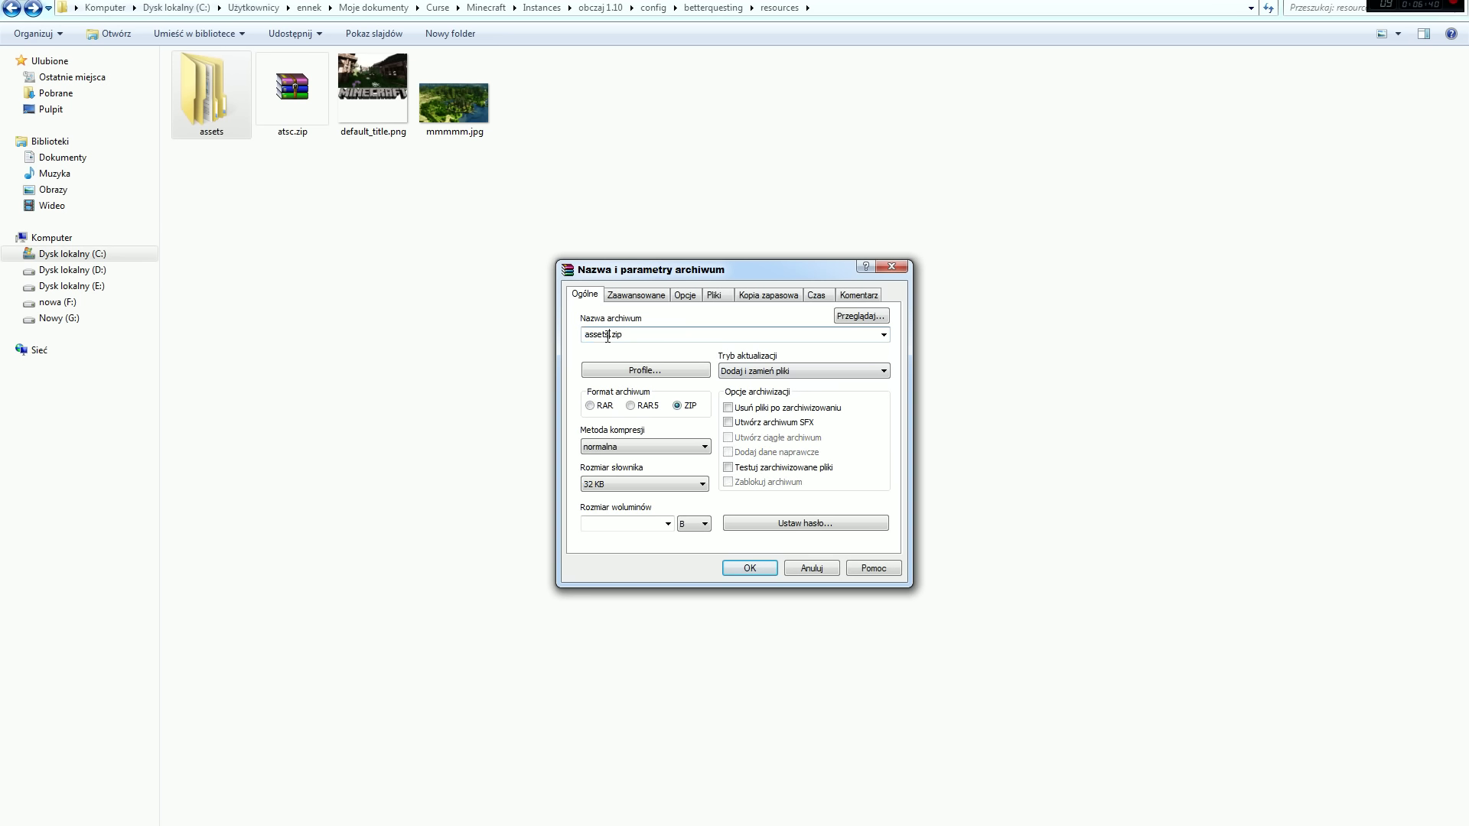
drag(607, 336, 560, 337)
text(mybq)
click(761, 572)
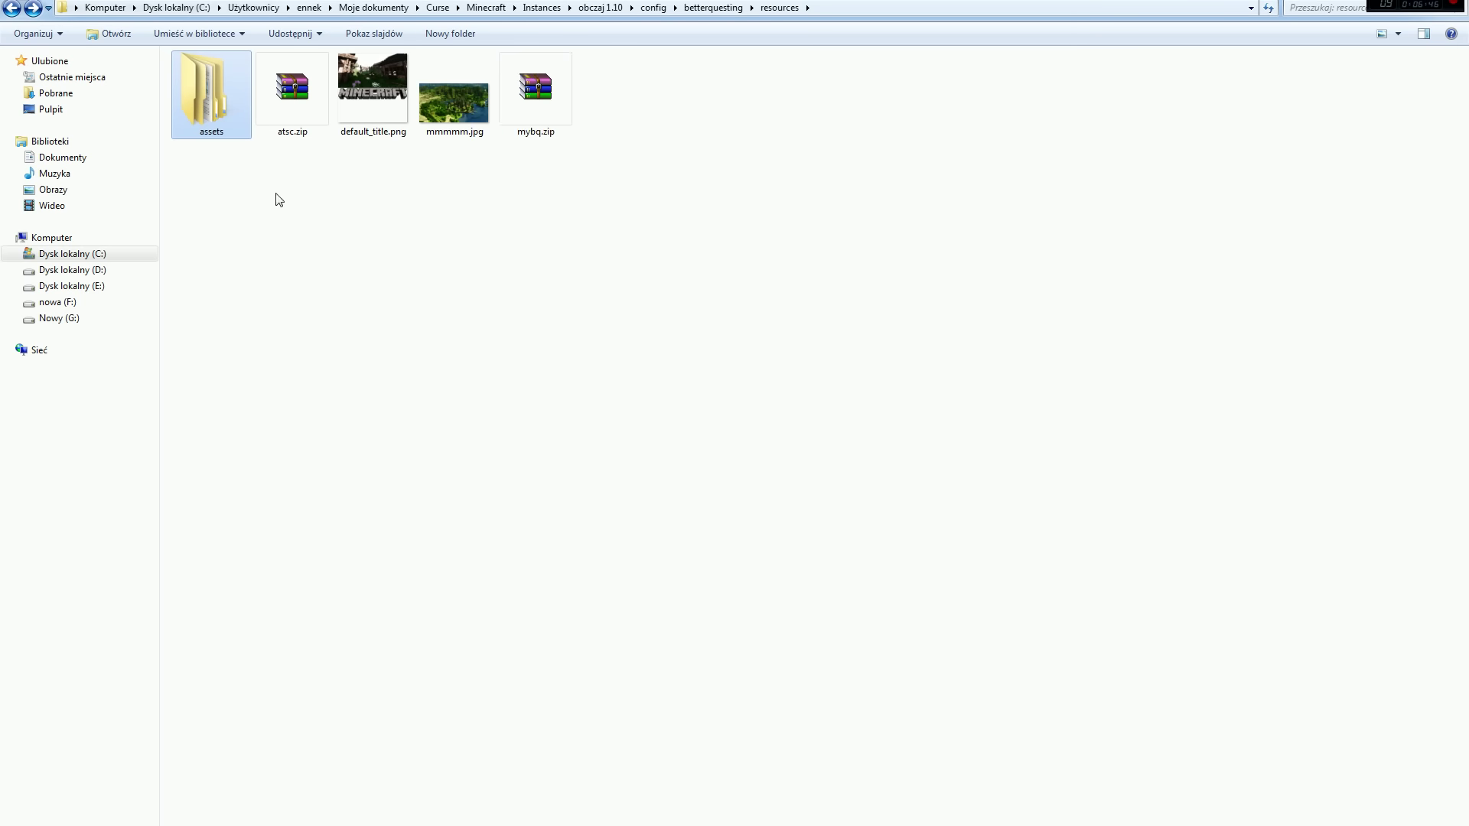
- Disable the old archive by renaming atsc.zip to atsc.zip.disabled and accept the extension change
click(313, 136)
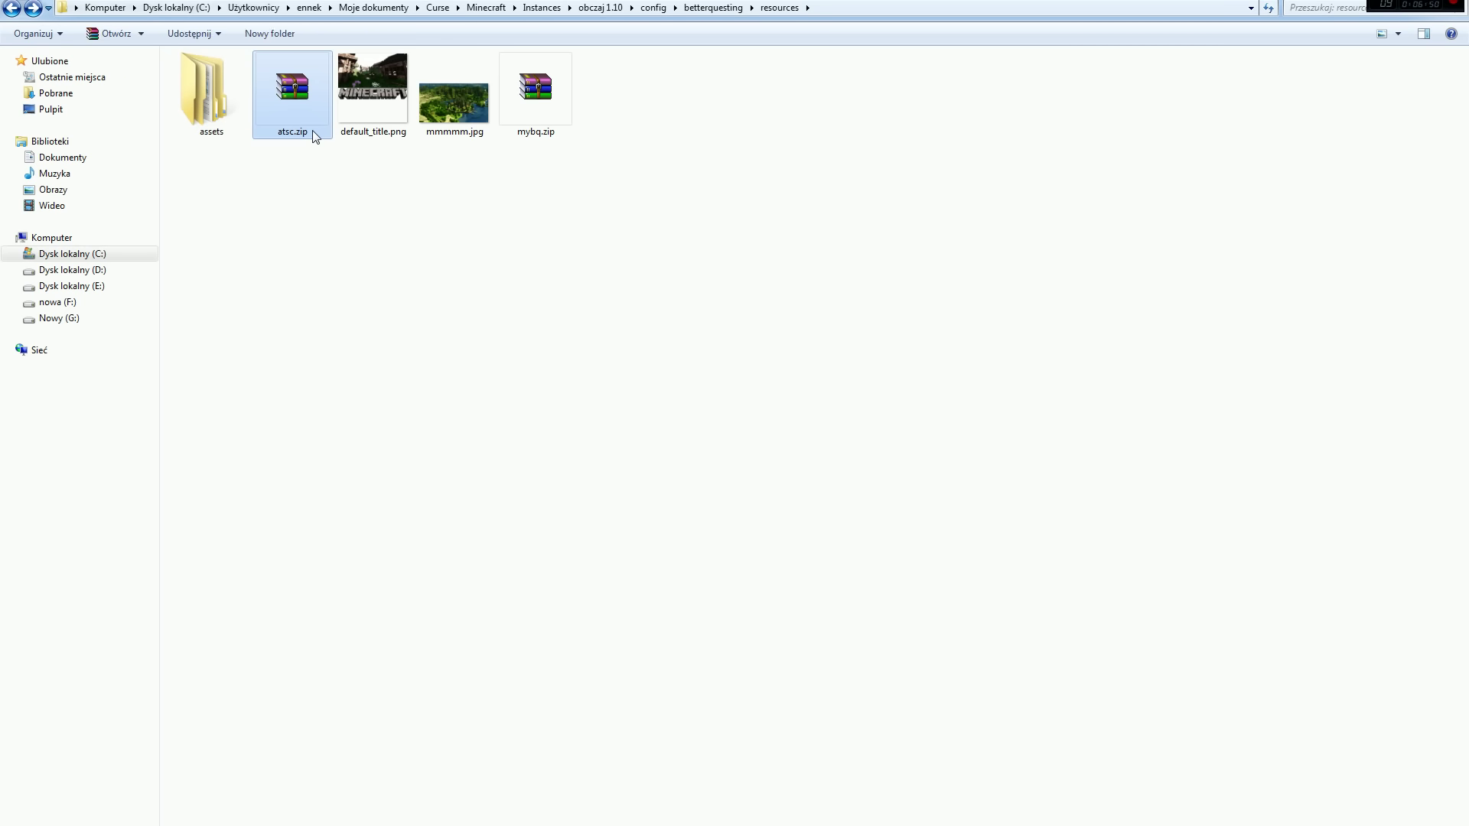
click(313, 136)
click(312, 130)
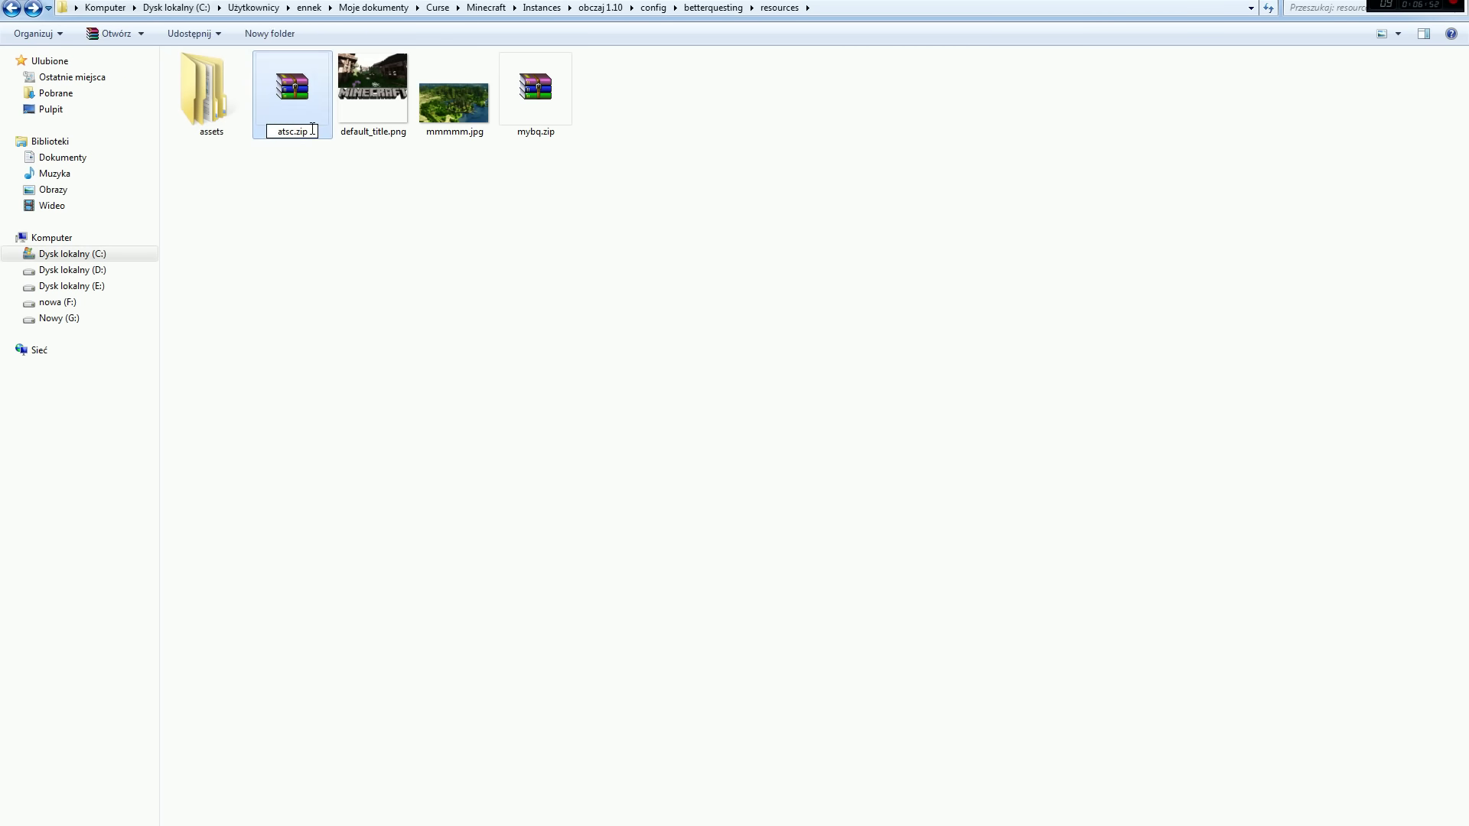
text(.disabled)
key(Return)
key(Return)
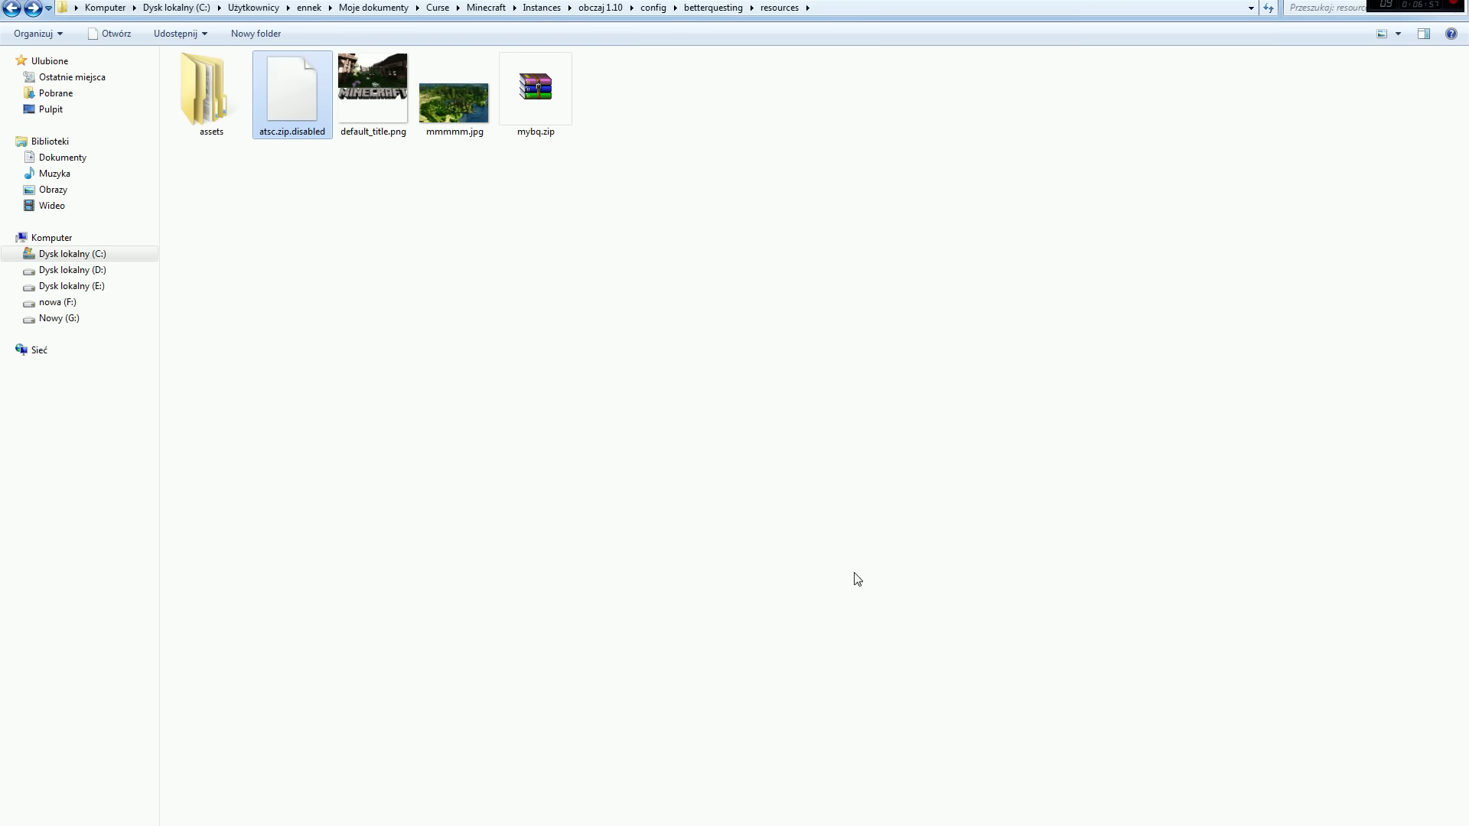
- Switch to the Curse launcher and start Minecraft with the obczaj 1.10 profile
key(alt+Tab)
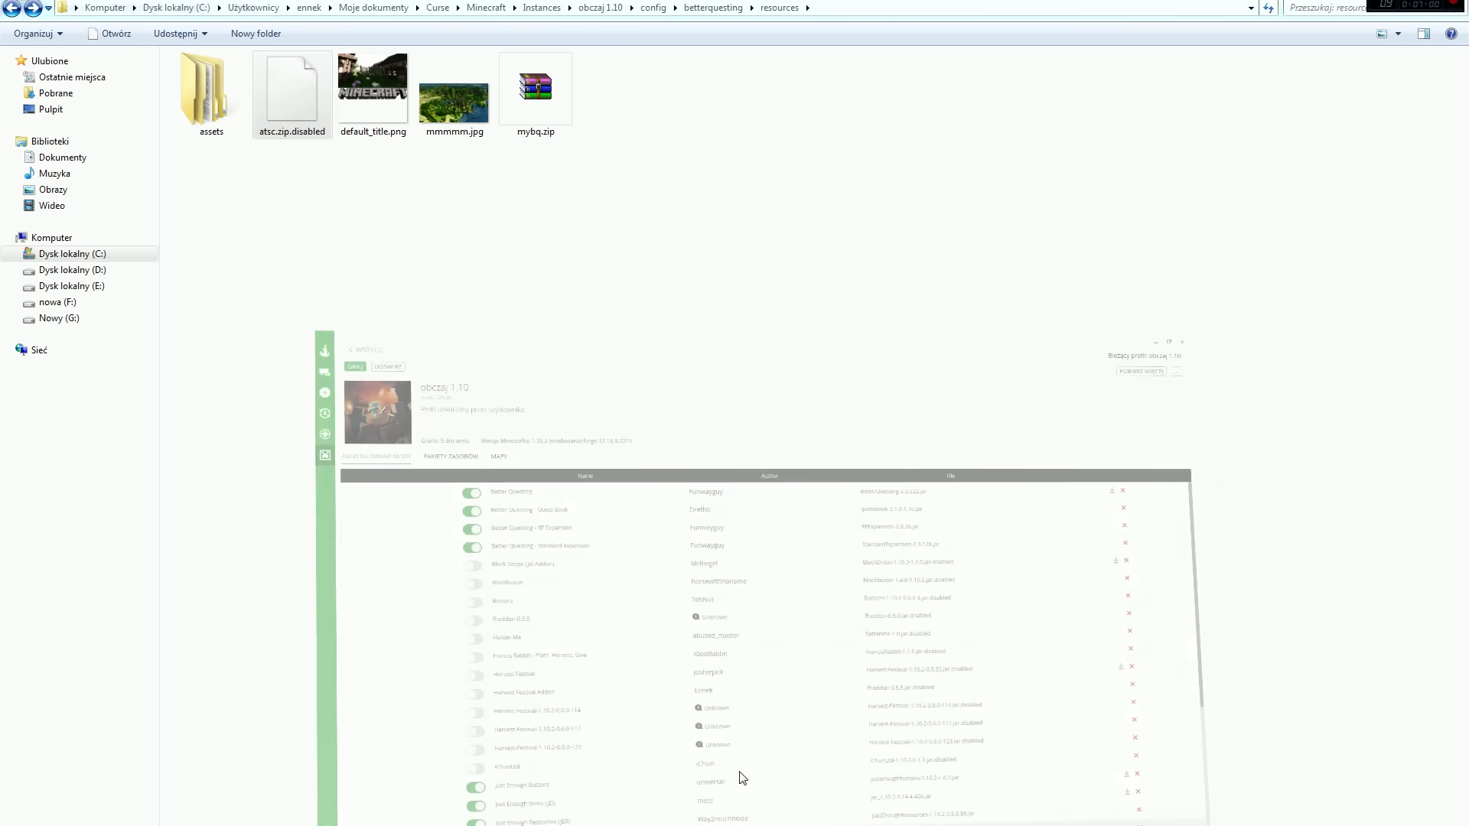
click(65, 41)
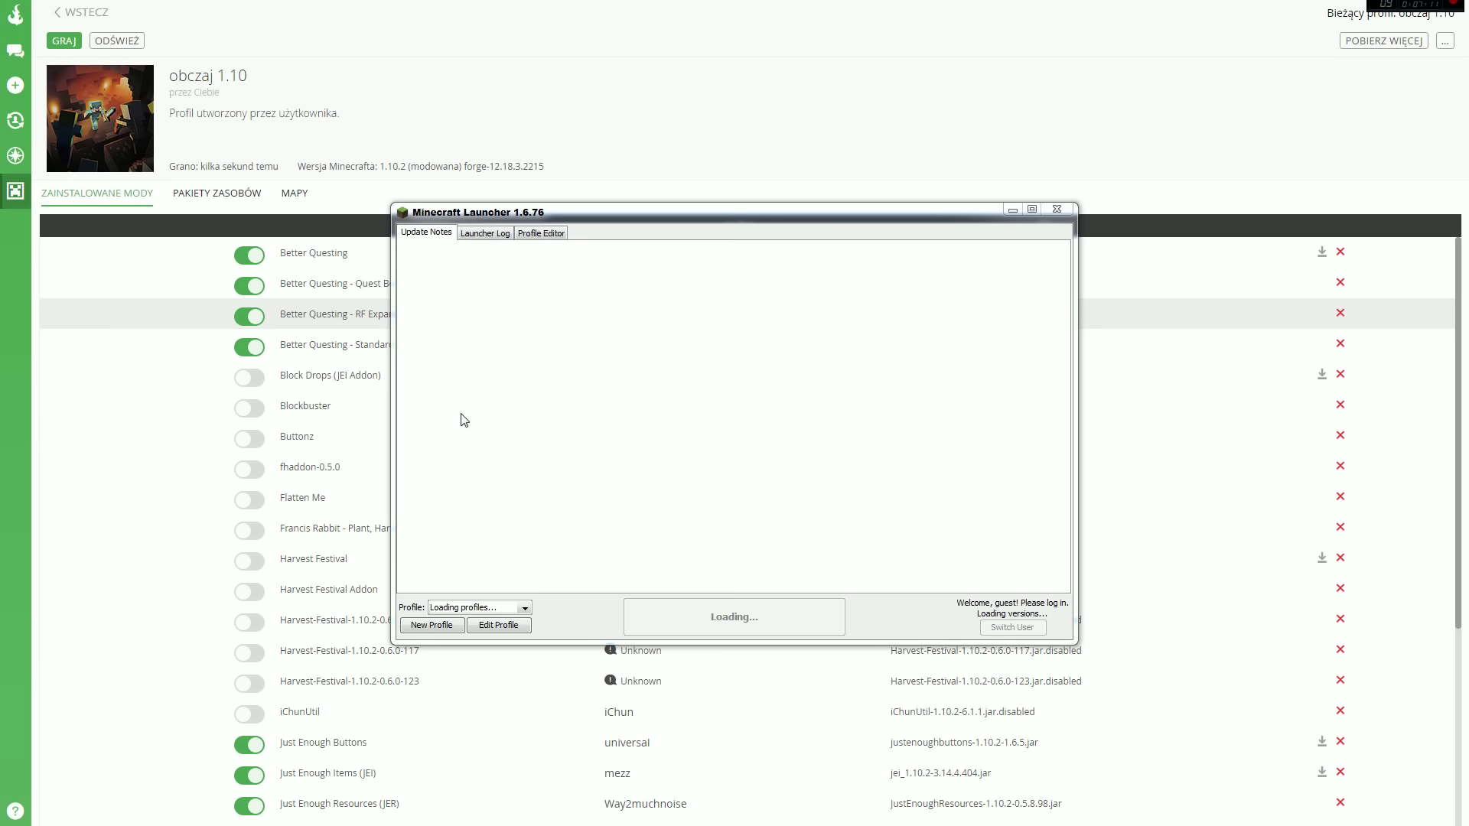
click(731, 616)
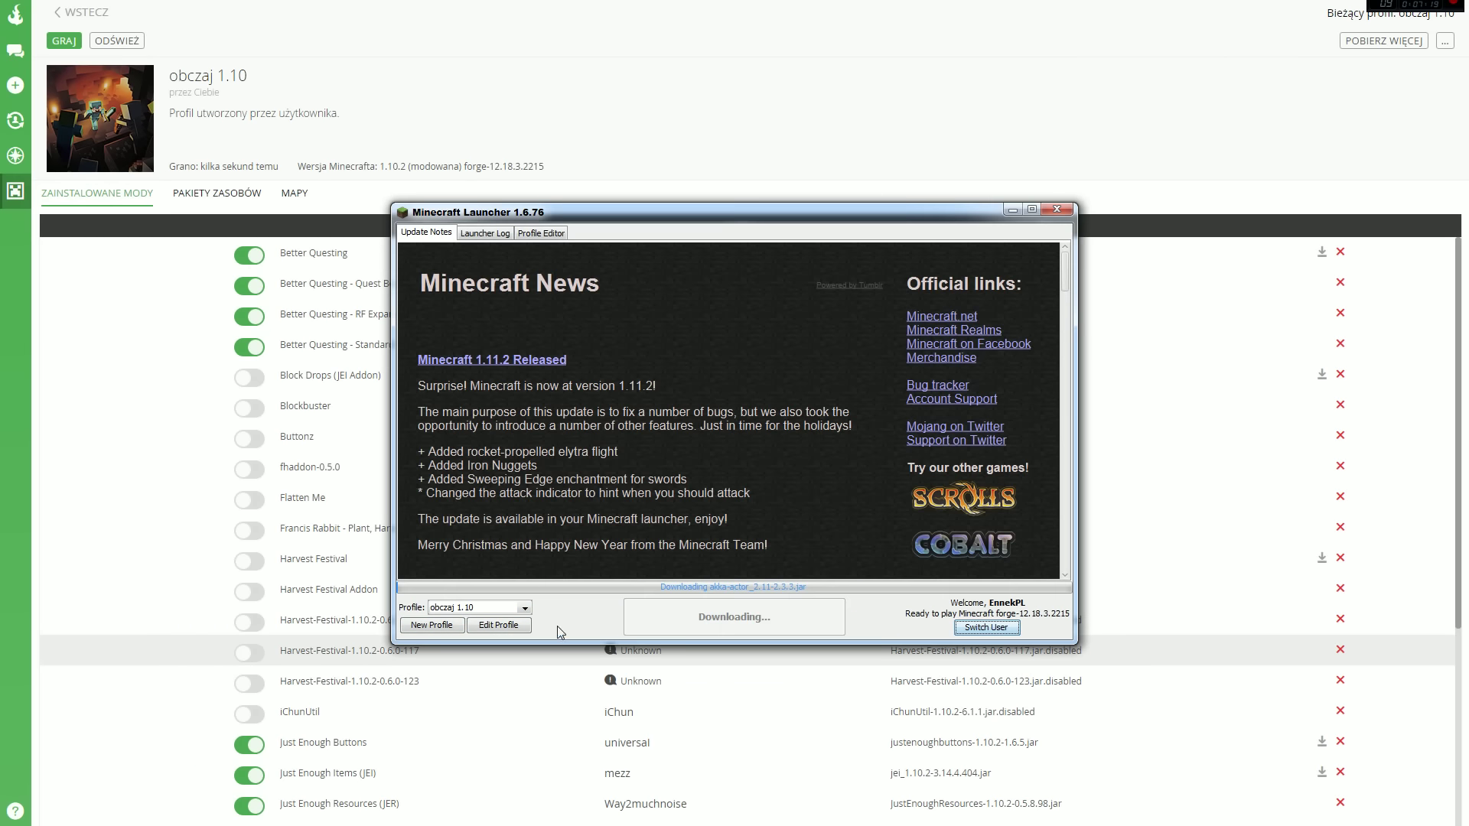
- Switch to the file explorer and browse from the betterquesting config folder to resources\assets\betterquesting\textures\gui
click(98, 801)
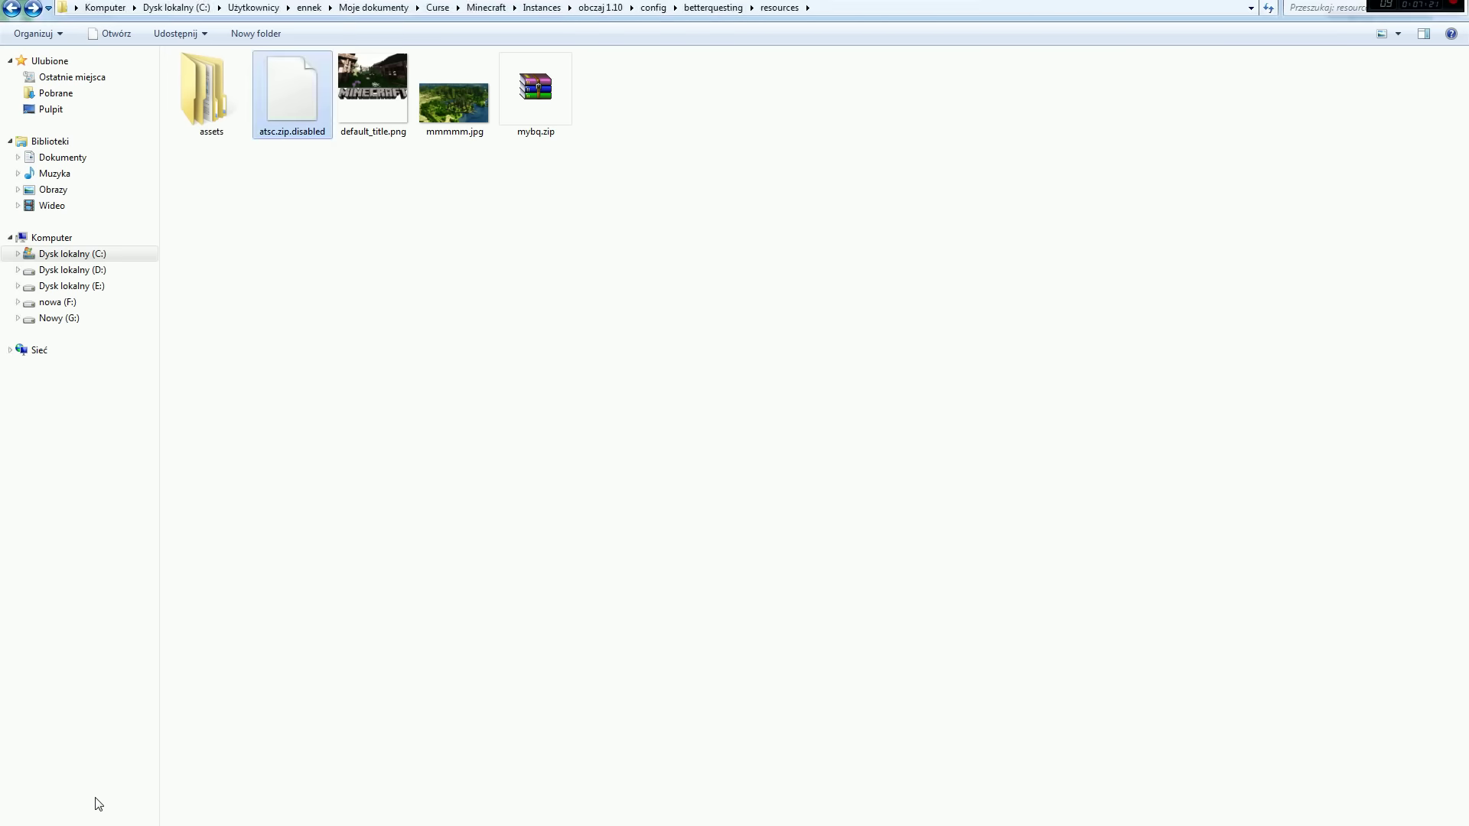
click(8, 9)
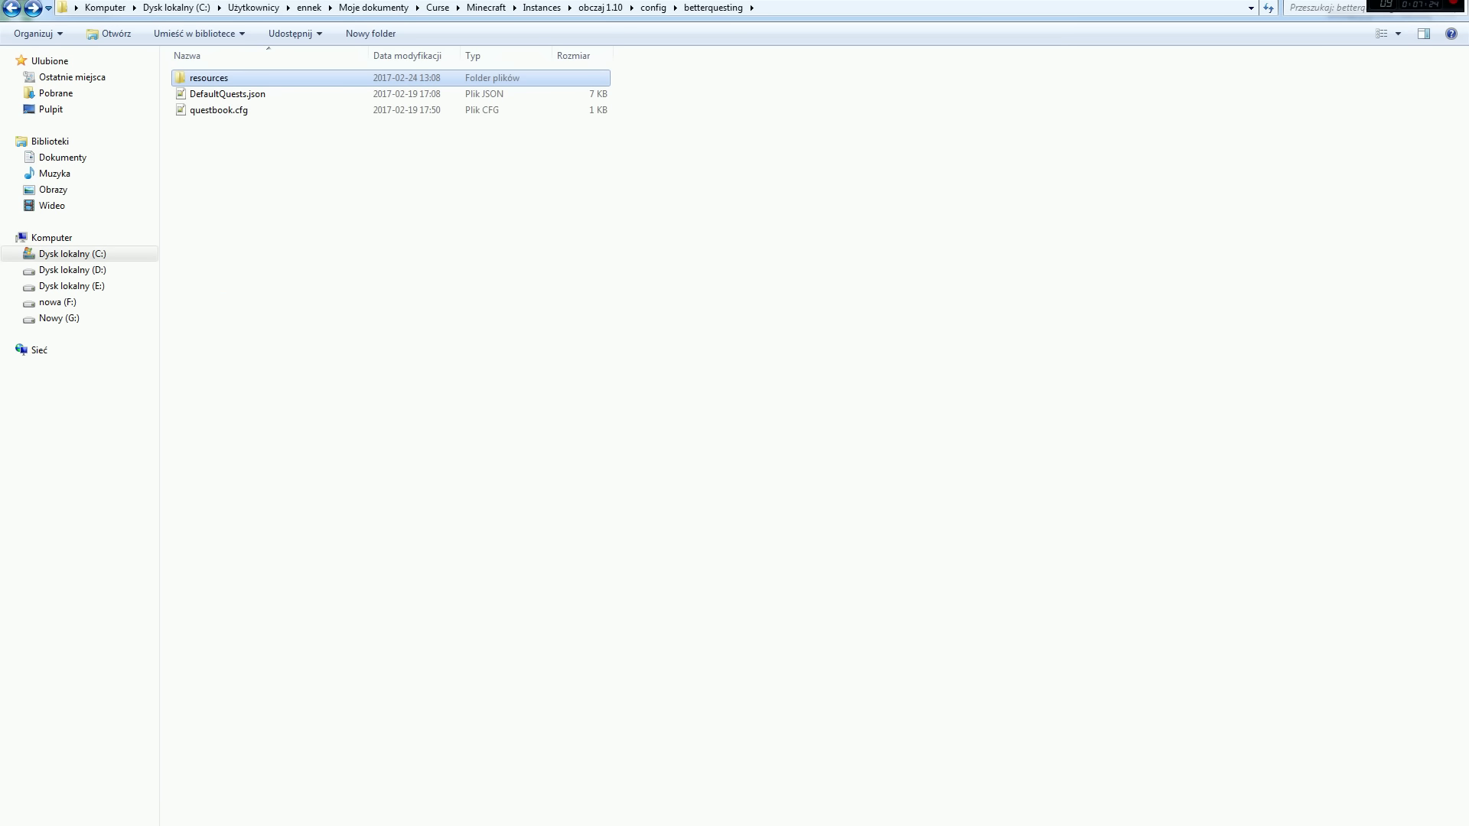
click(197, 809)
click(265, 767)
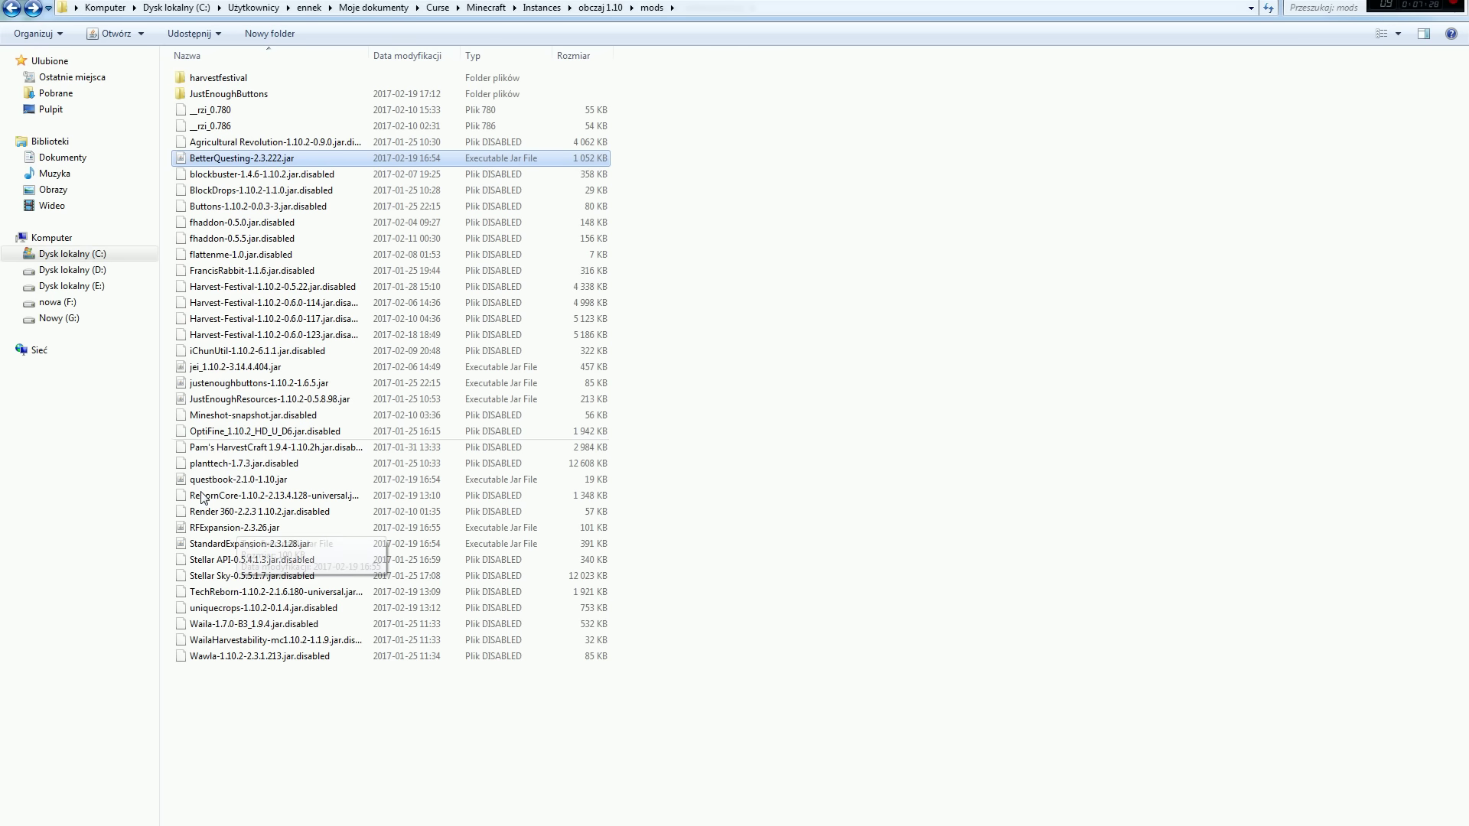
click(197, 809)
click(91, 771)
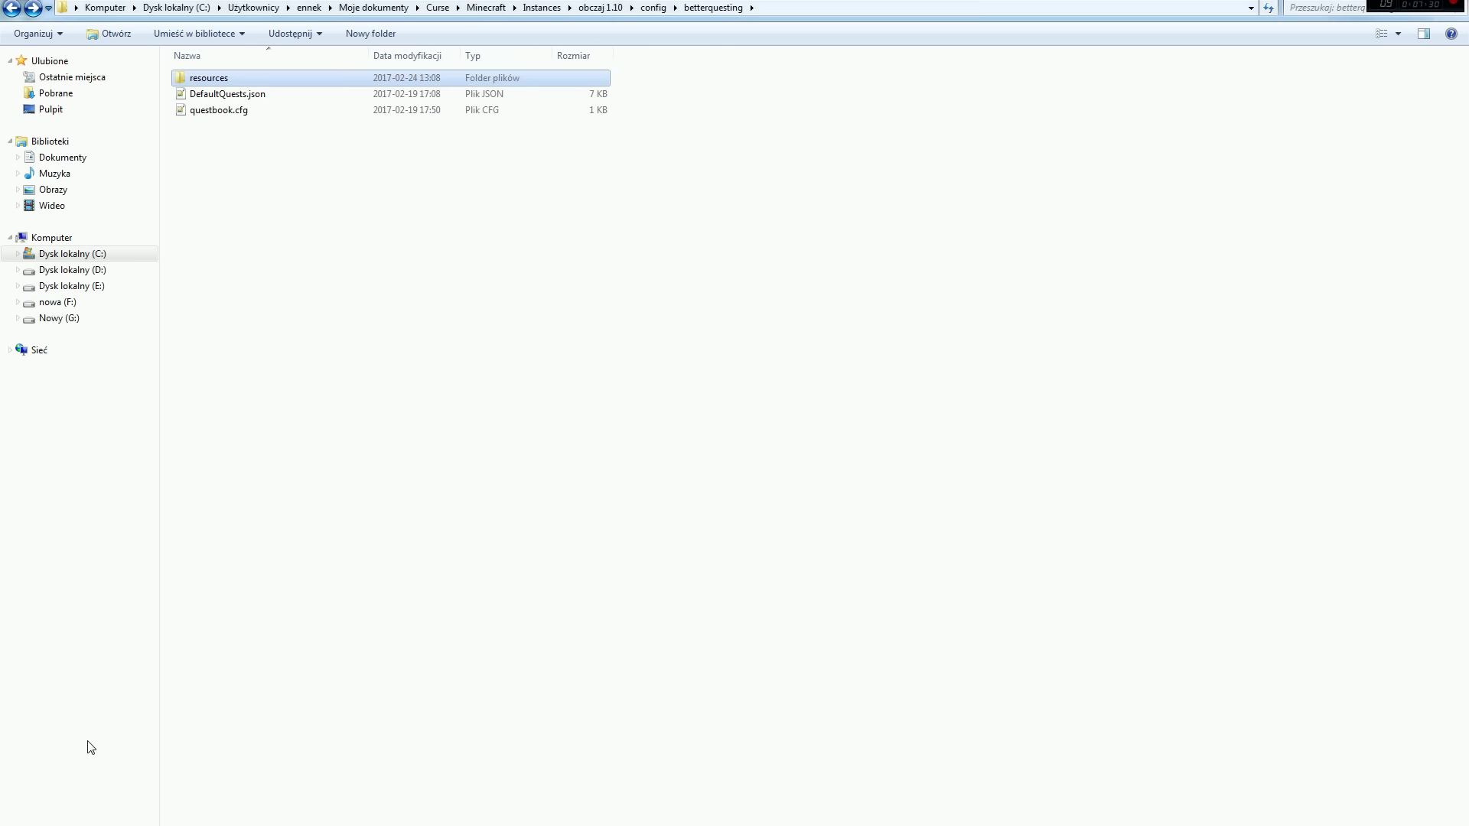
double_click(221, 81)
double_click(220, 82)
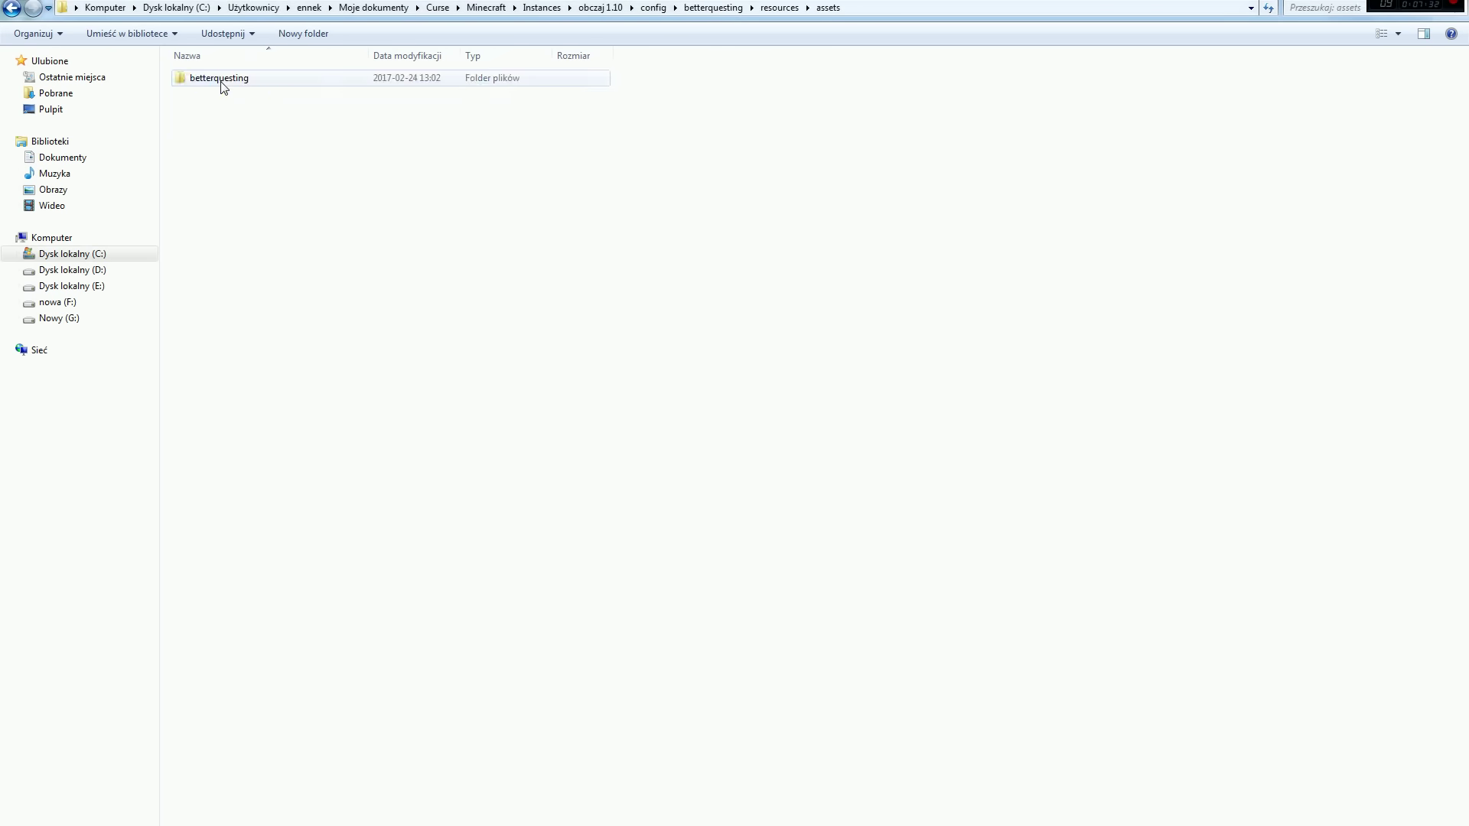
double_click(220, 82)
double_click(220, 81)
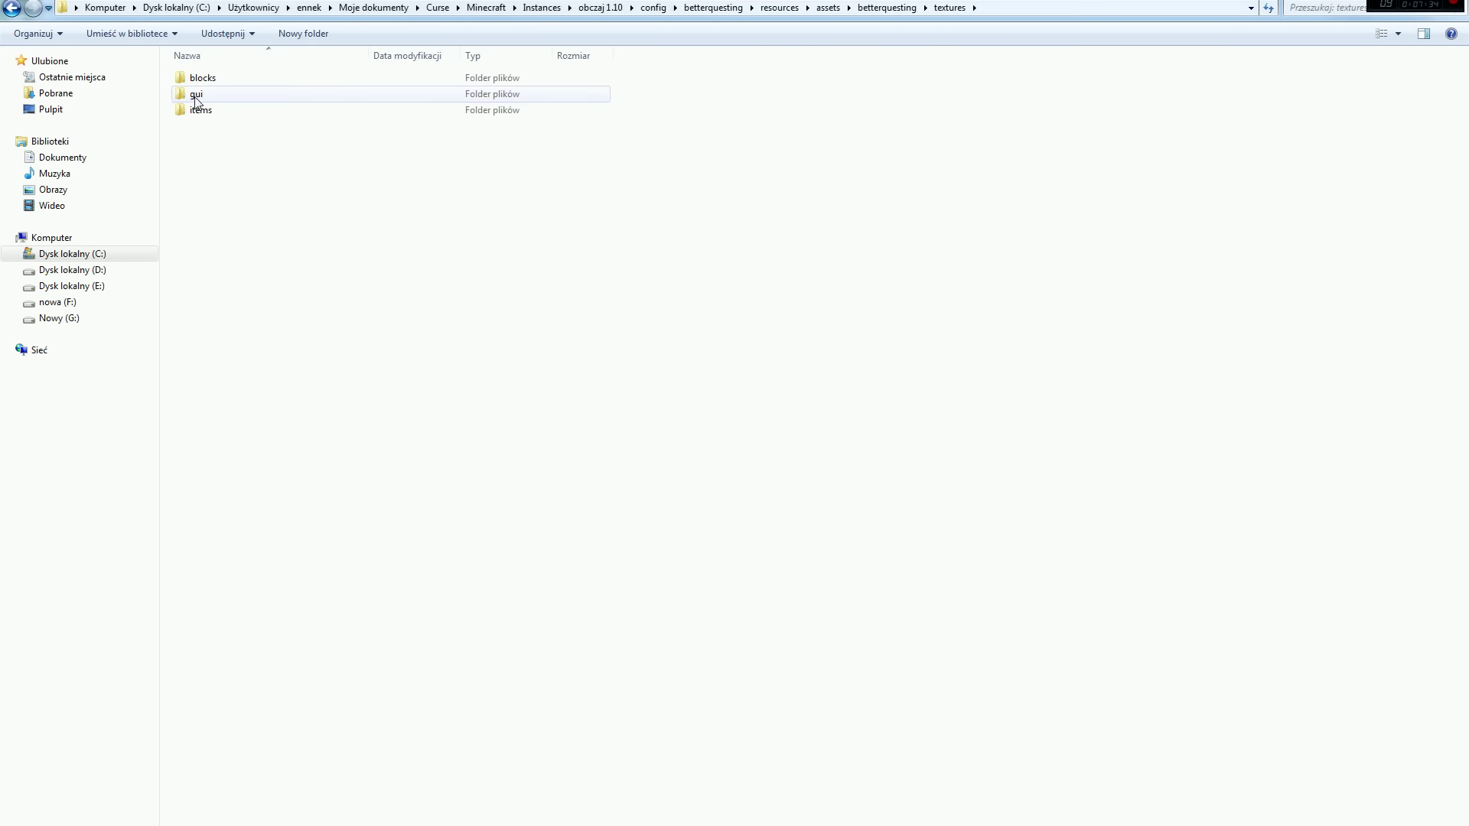
double_click(201, 97)
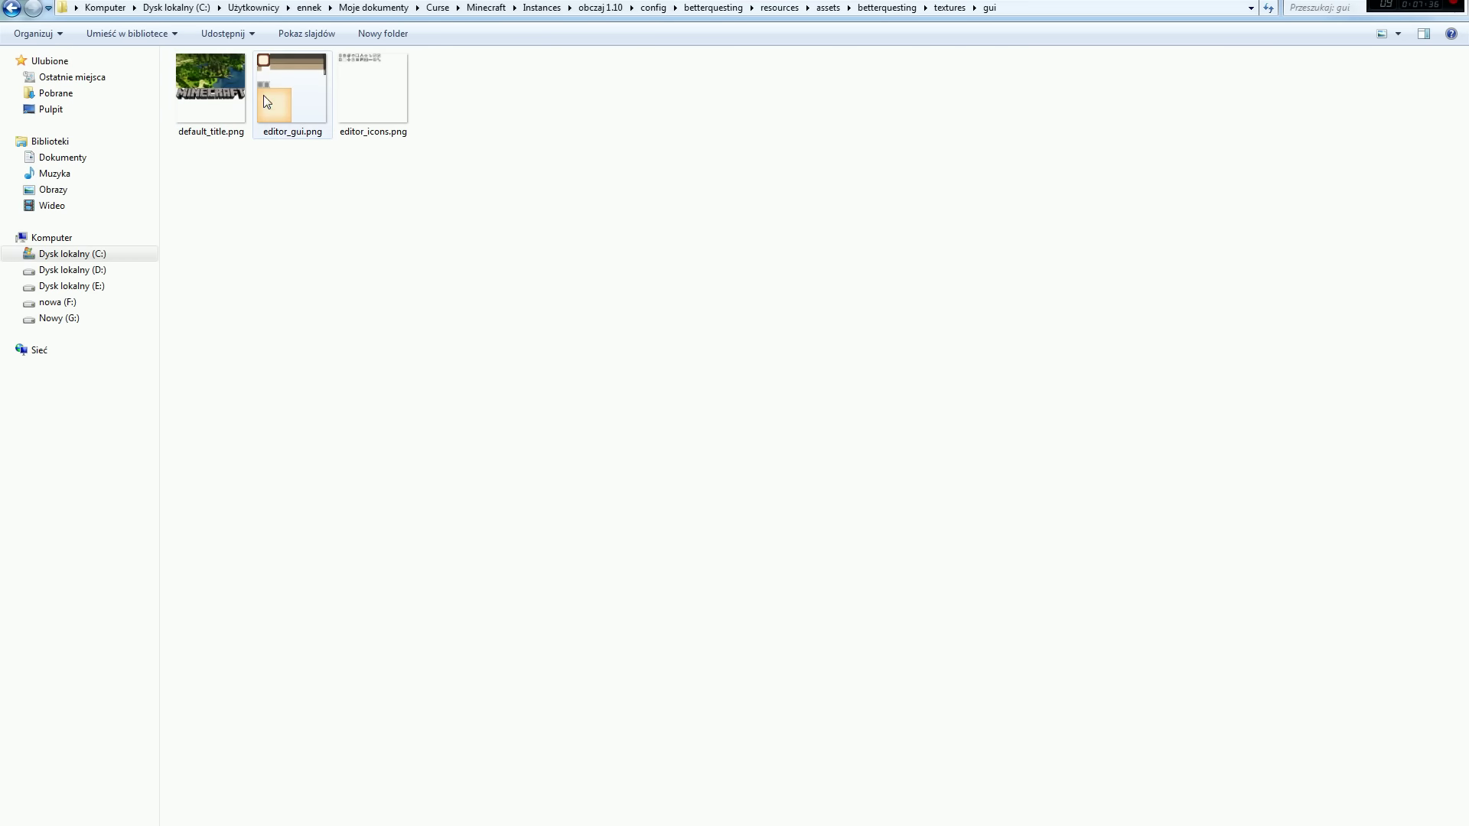
- Examine the textures in editor_icons.png and editor_gui.png at enlarged size in the image viewer
double_click(360, 102)
scroll(628, 374, up, 2)
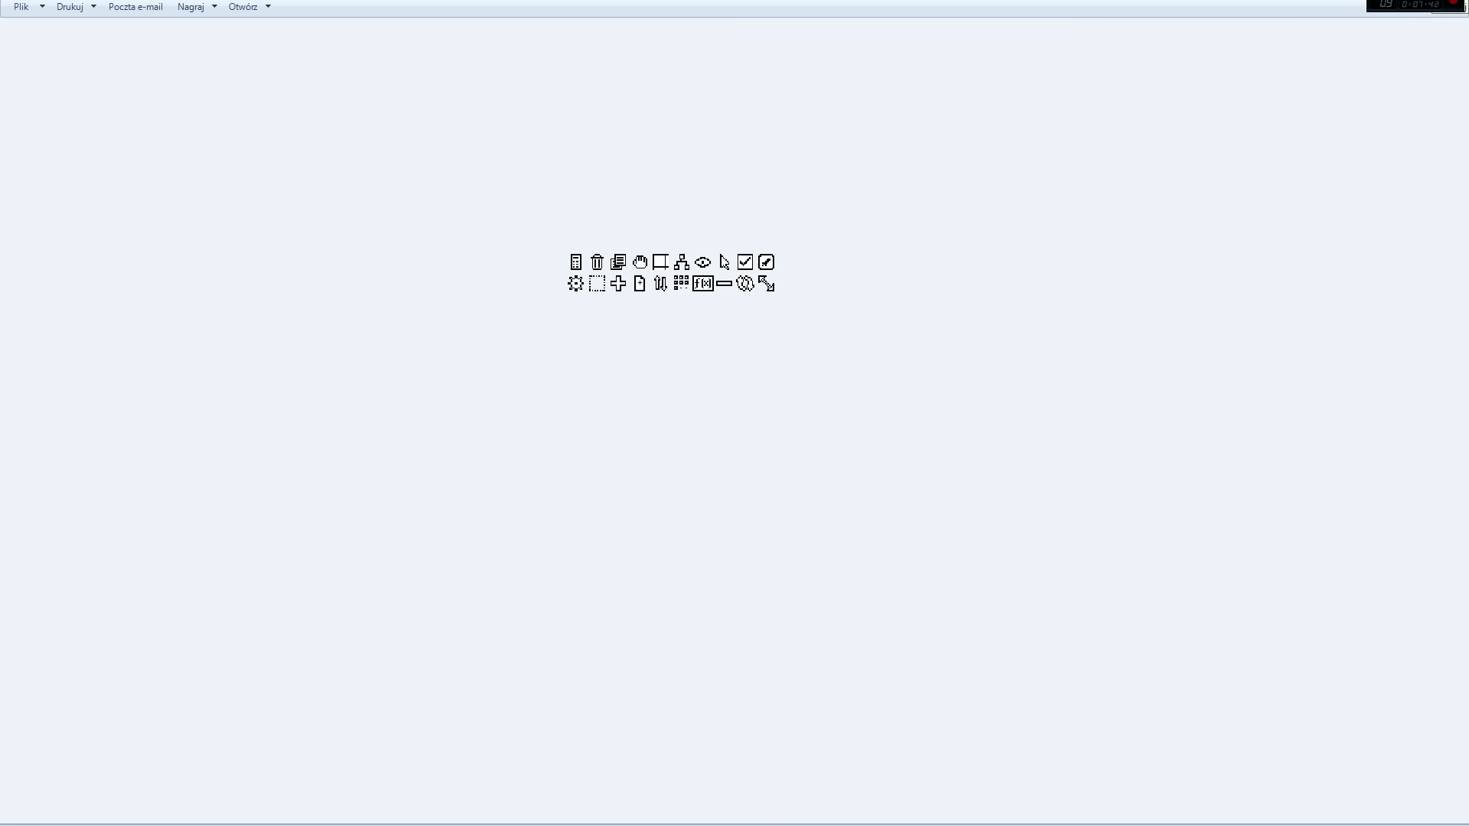
key(alt+F4)
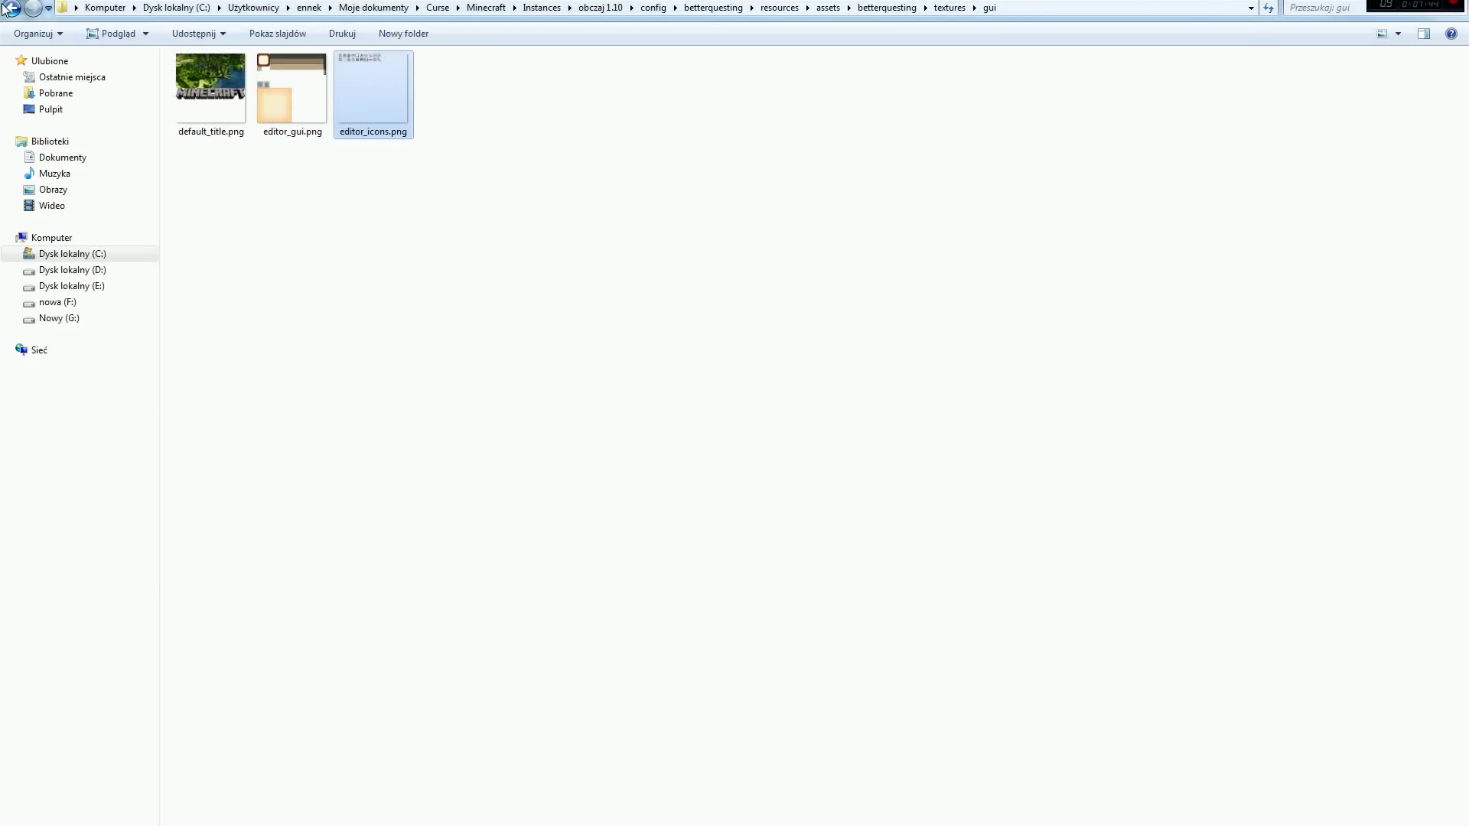
double_click(268, 80)
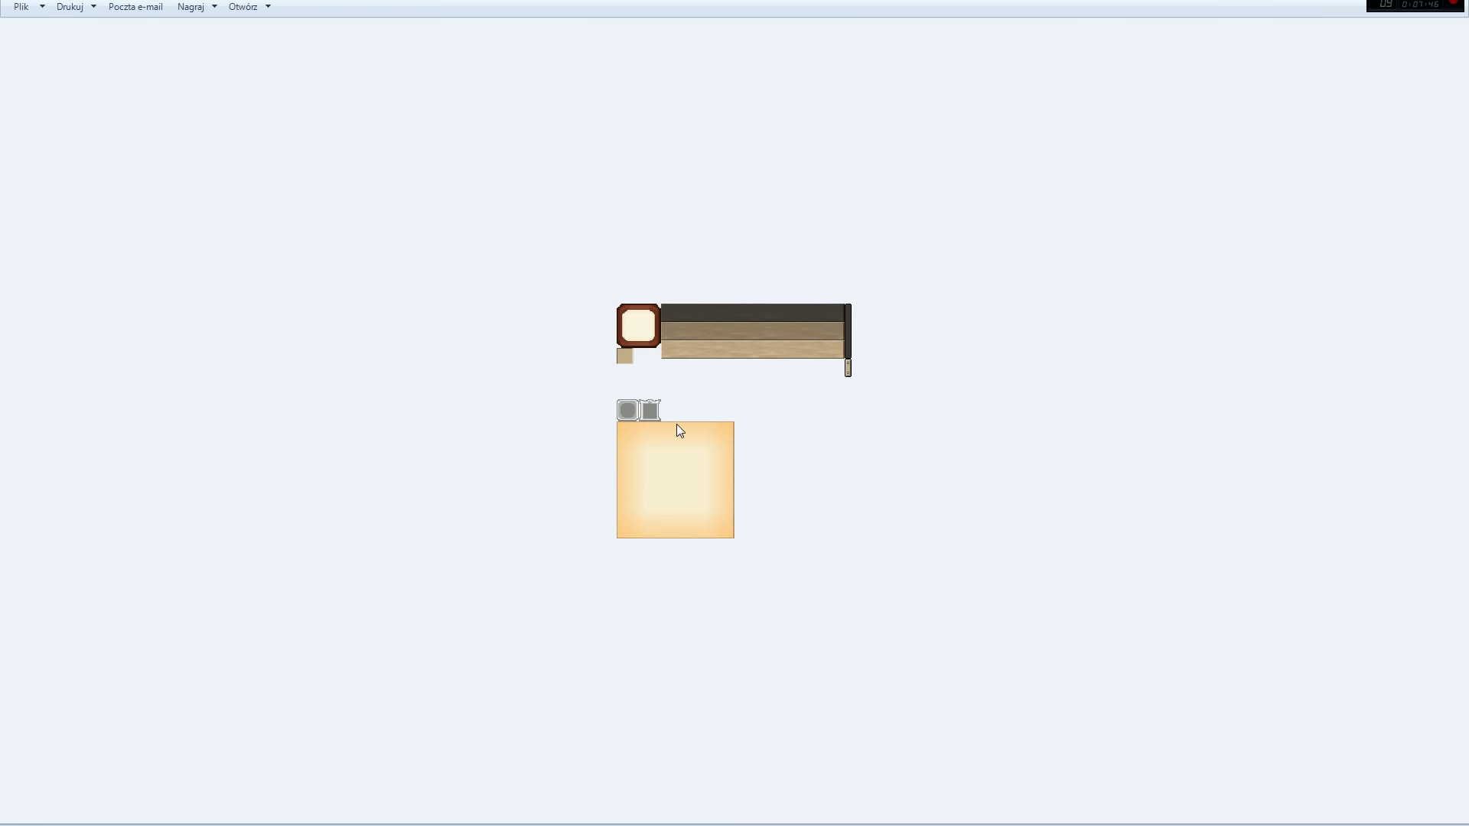
scroll(677, 424, up, 3)
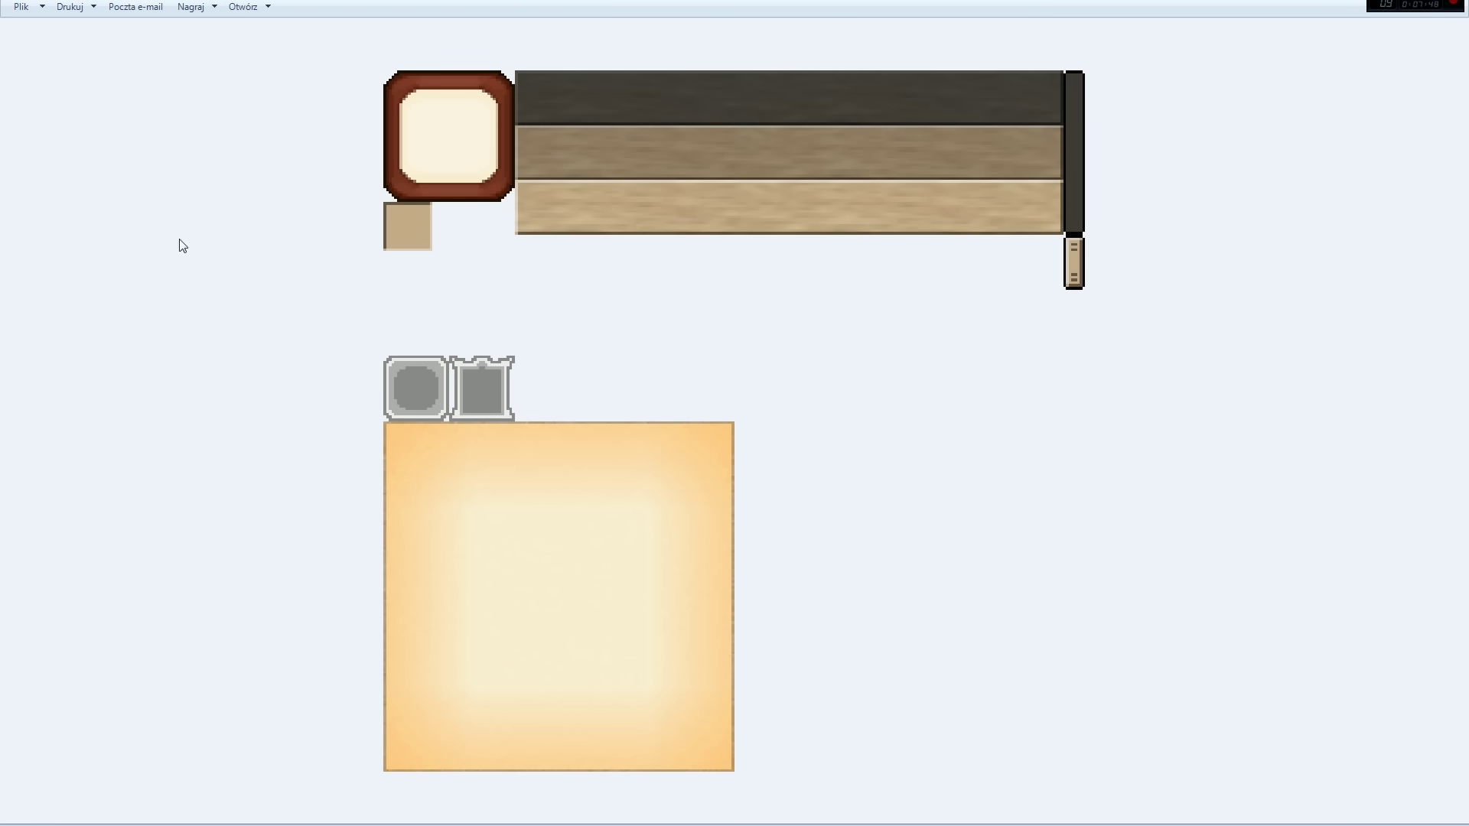
scroll(504, 371, down, 2)
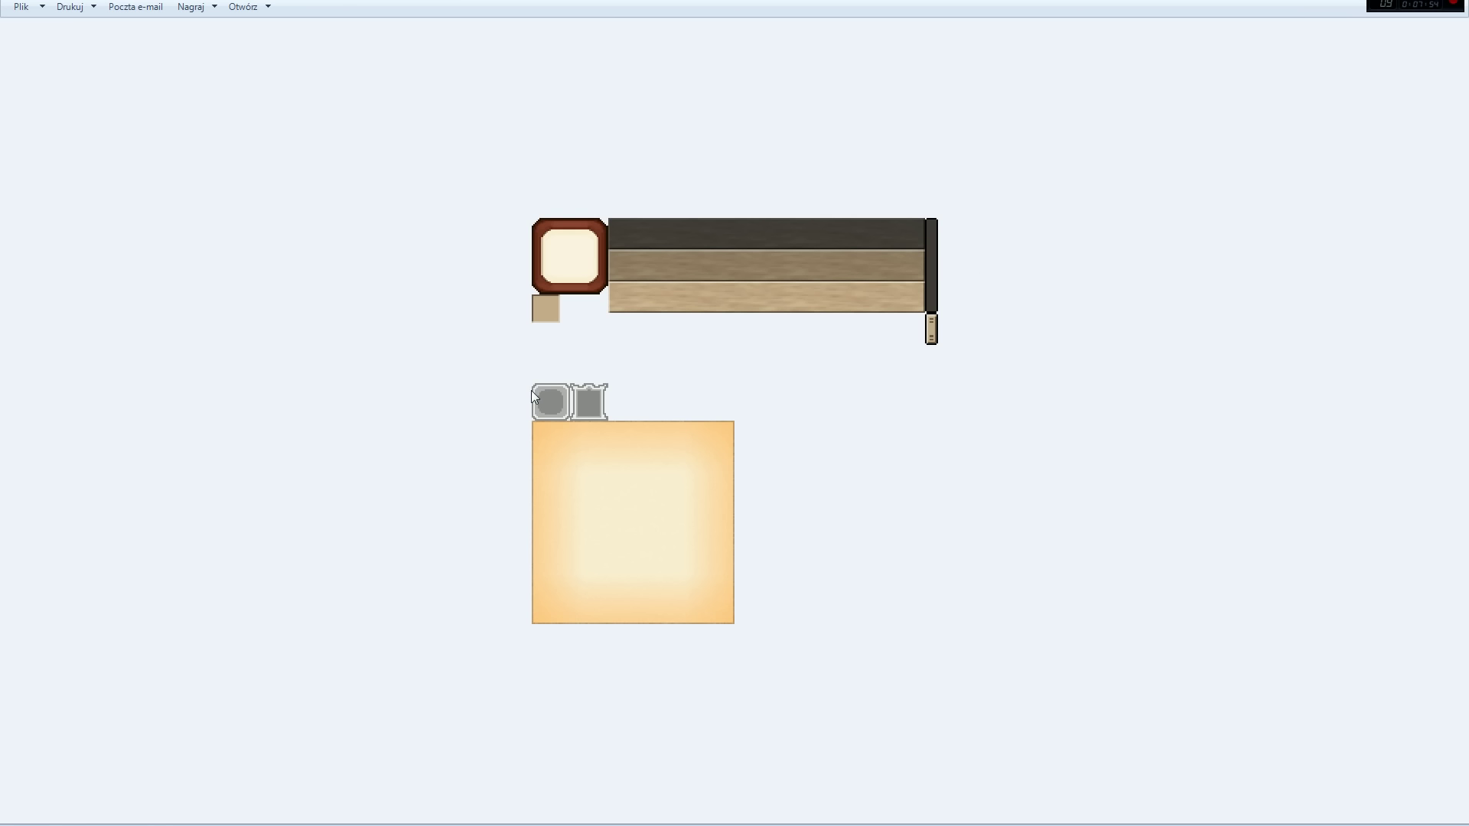
- Switch to Minecraft, load the singleplayer world bq and check the title image on the quest book's home screen
key(alt+Tab)
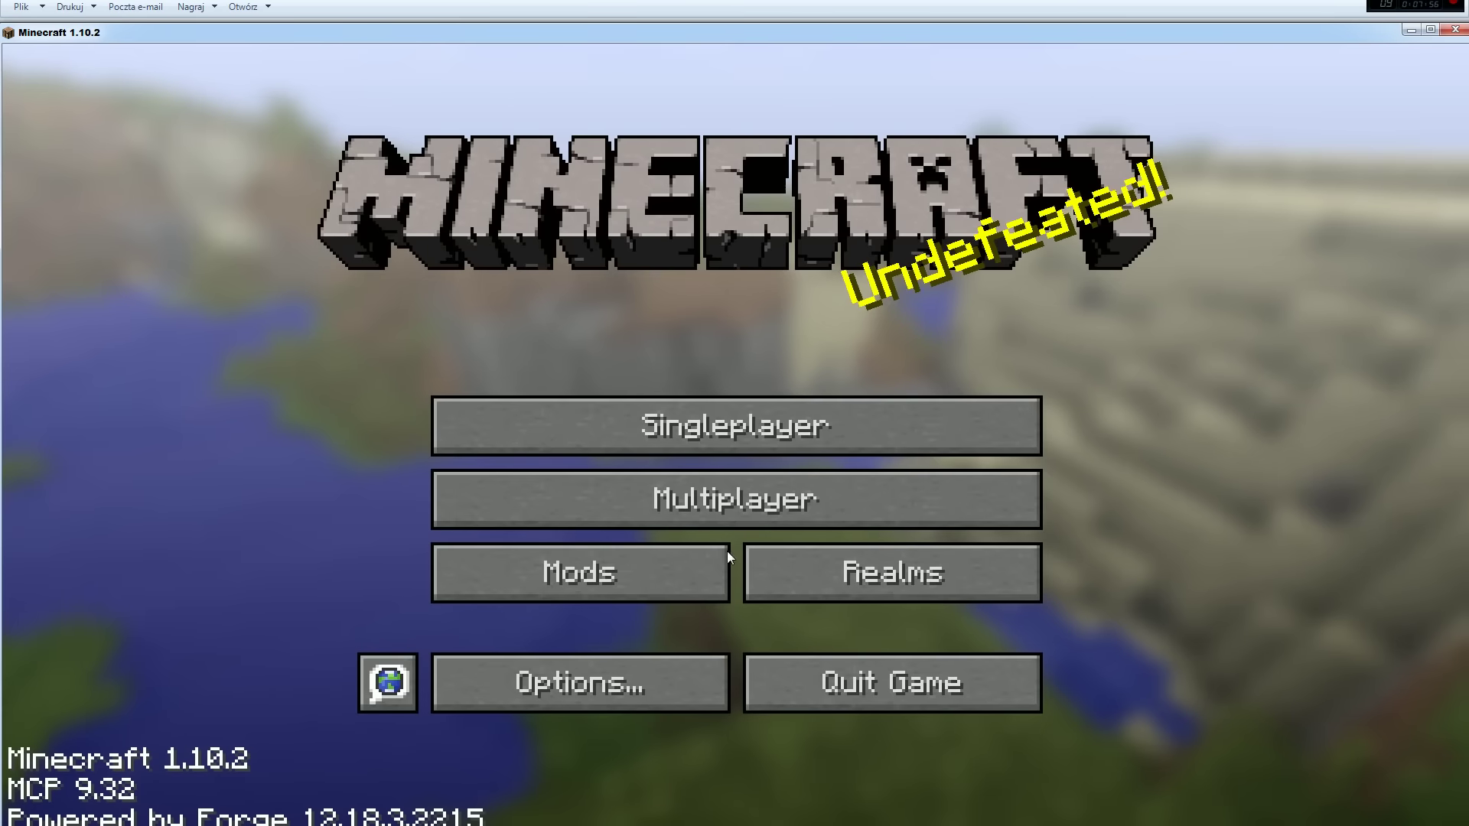
click(690, 433)
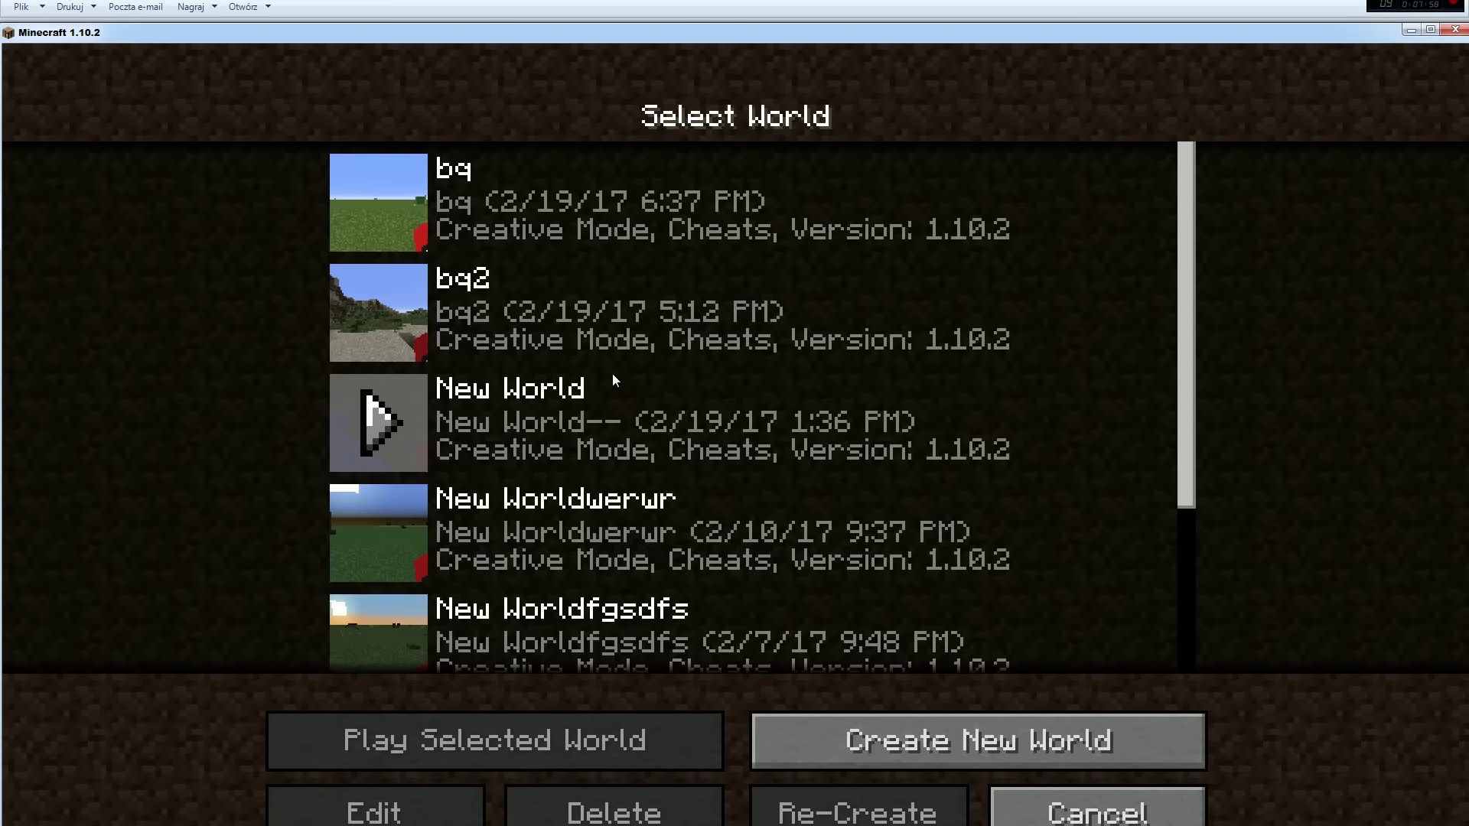
click(386, 201)
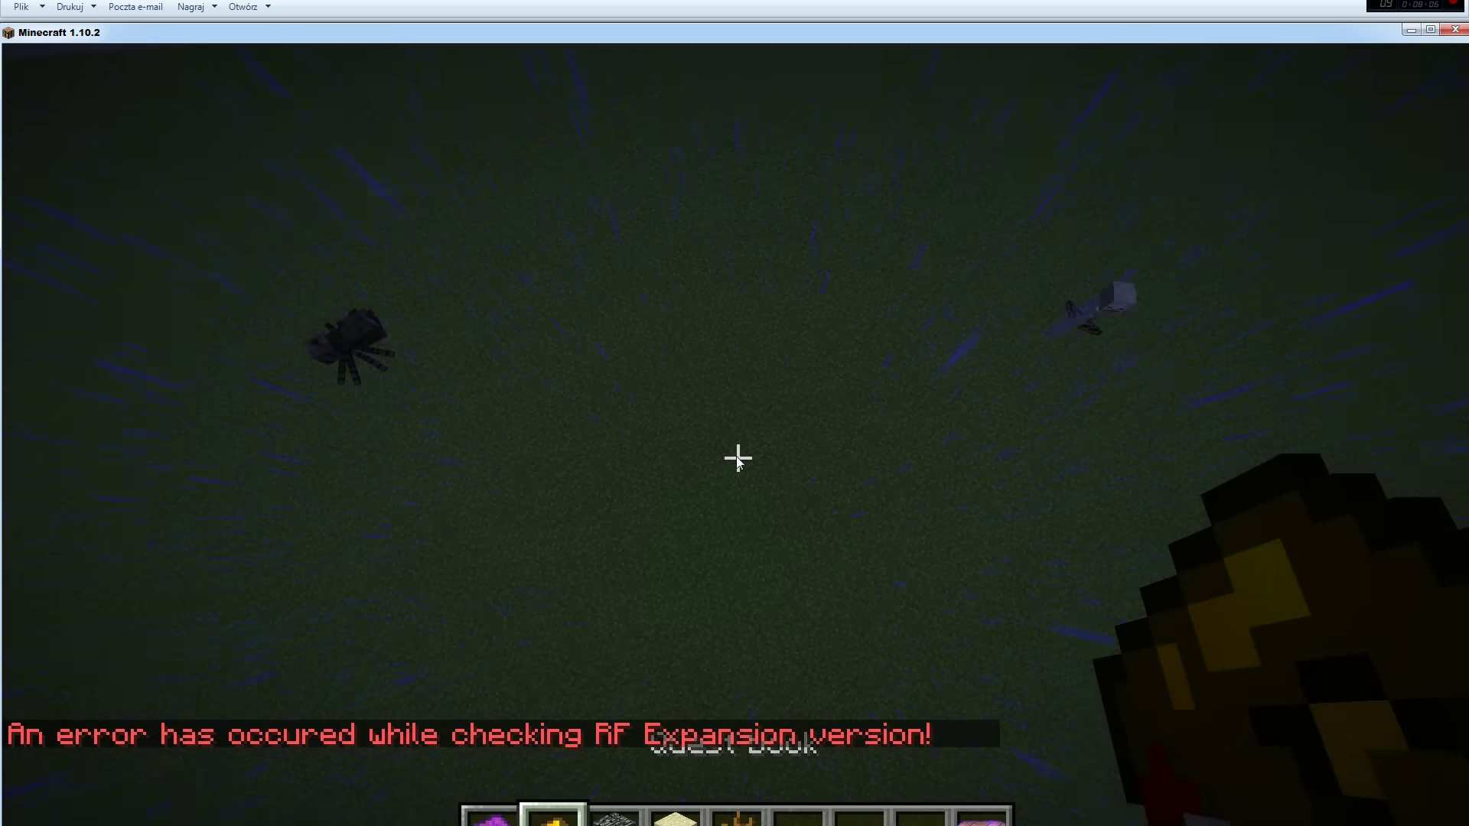
key(Escape)
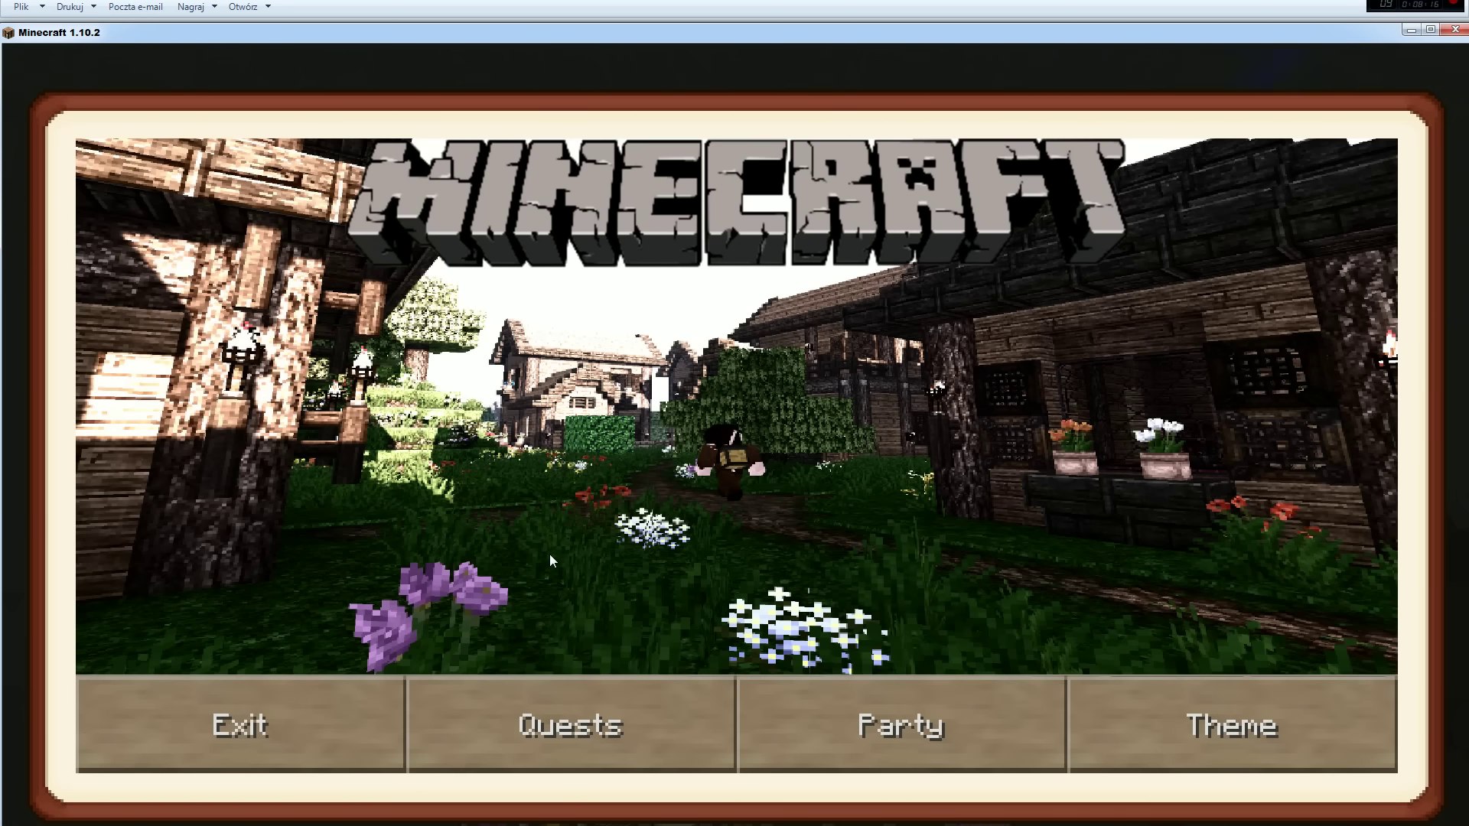
- Check mybq.zip in the resources folder and switch back to Minecraft to view the quest book's title image
key(alt+Tab)
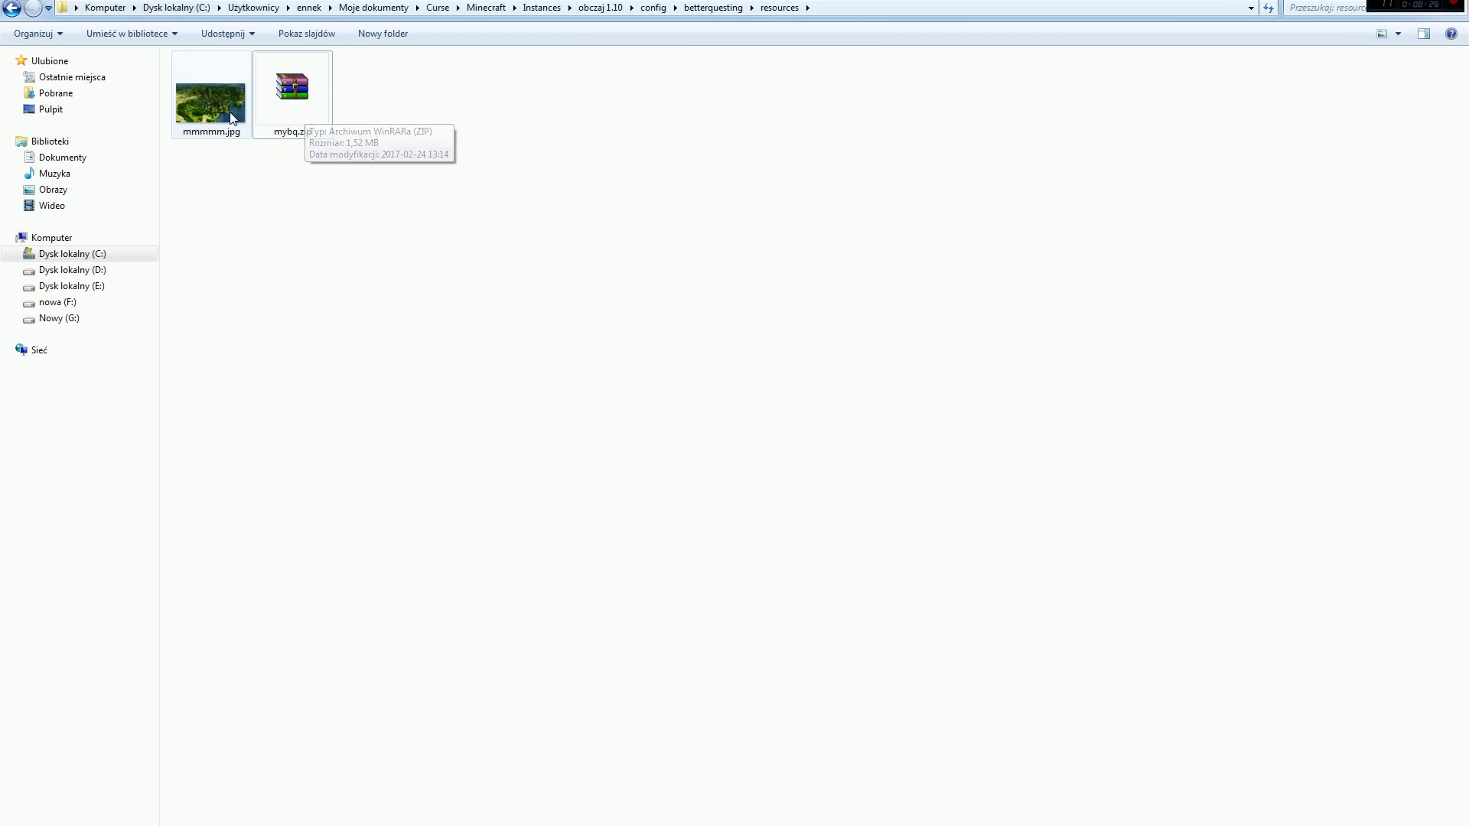
click(273, 117)
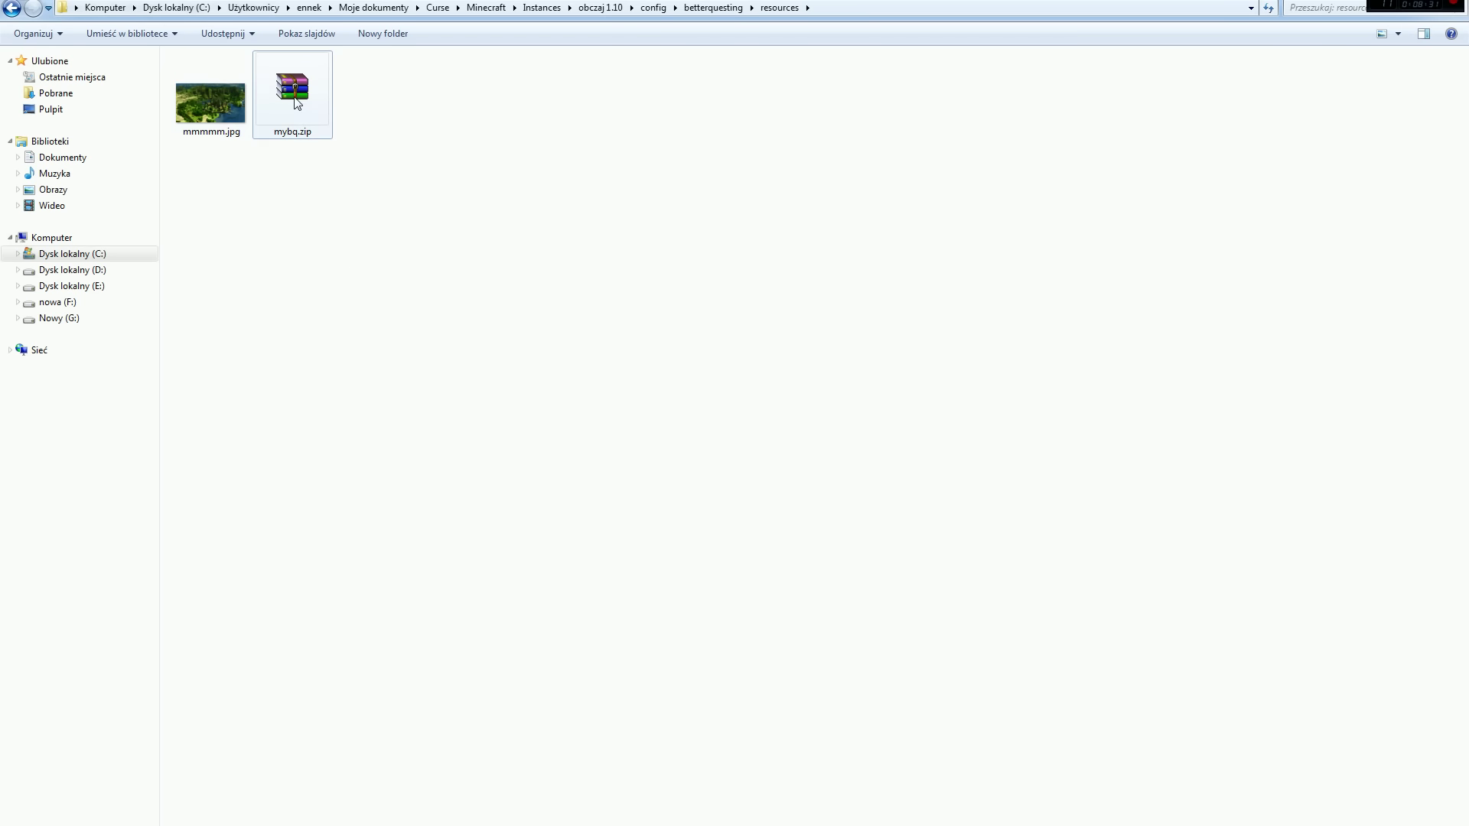
key(alt+Tab)
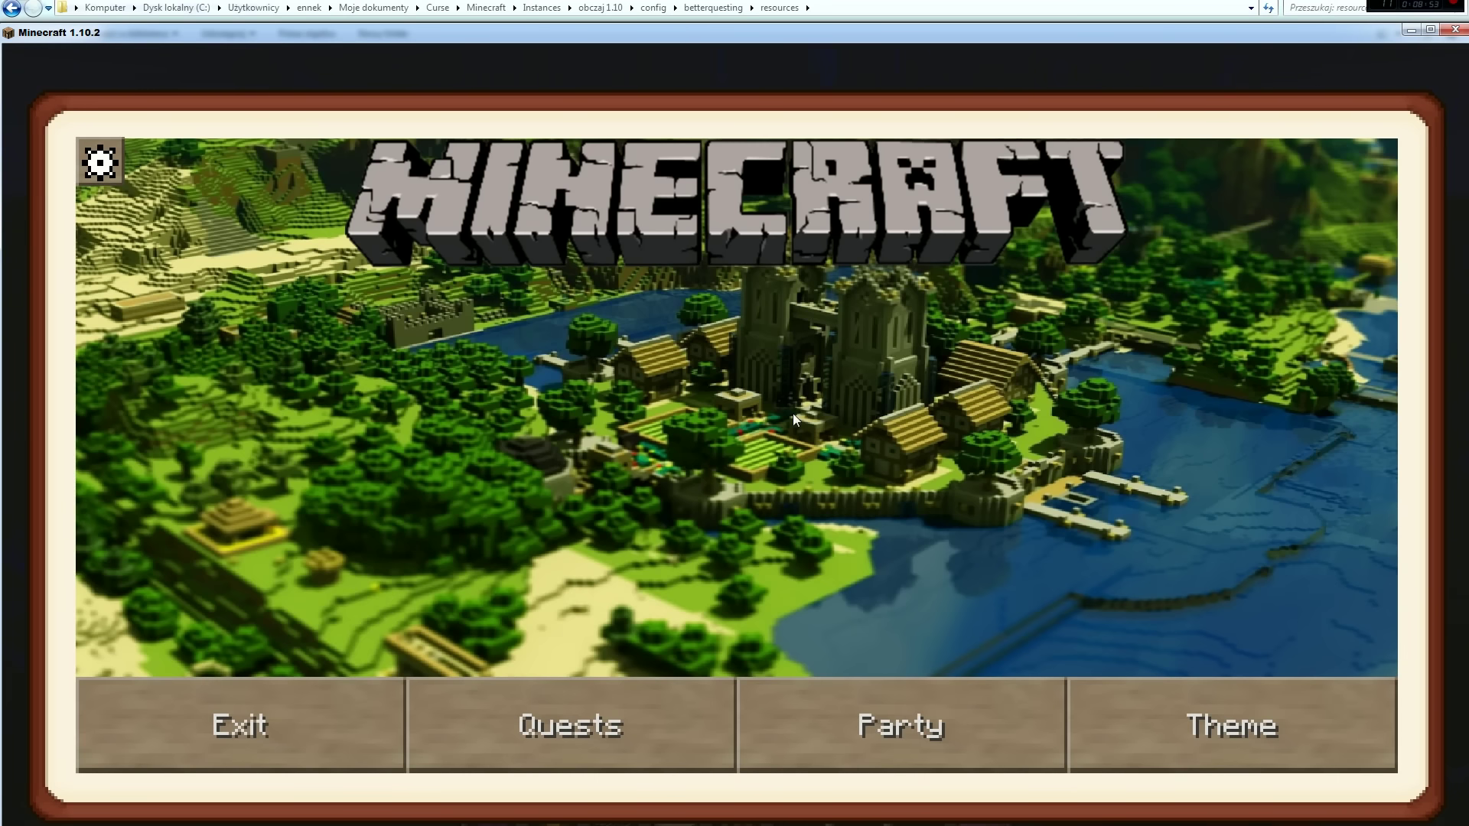
- View the edited default_title.png in the image viewer and bring up the mods folder in the file explorer
mouse_move(921, 824)
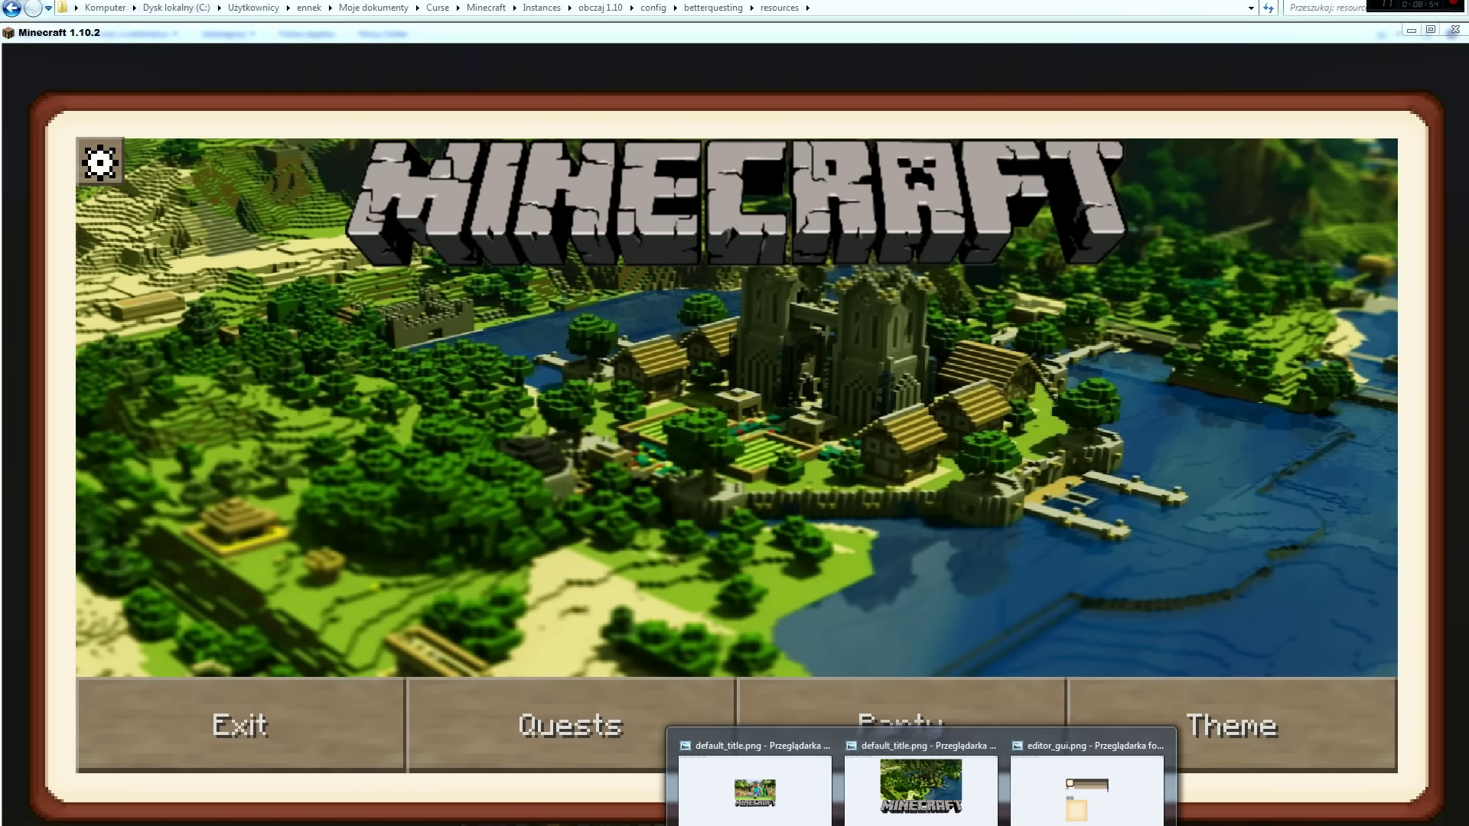
click(944, 785)
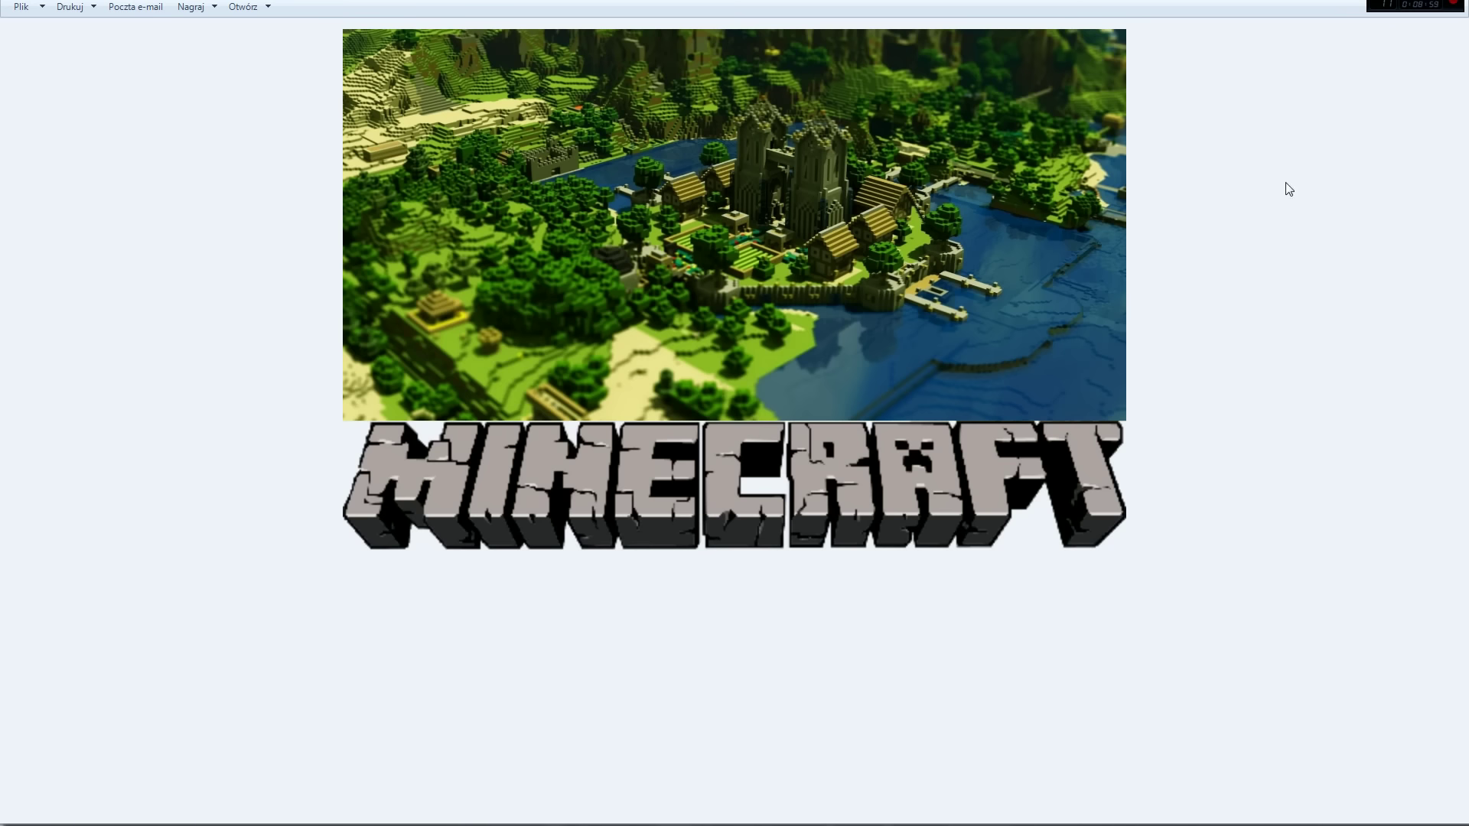
mouse_move(181, 819)
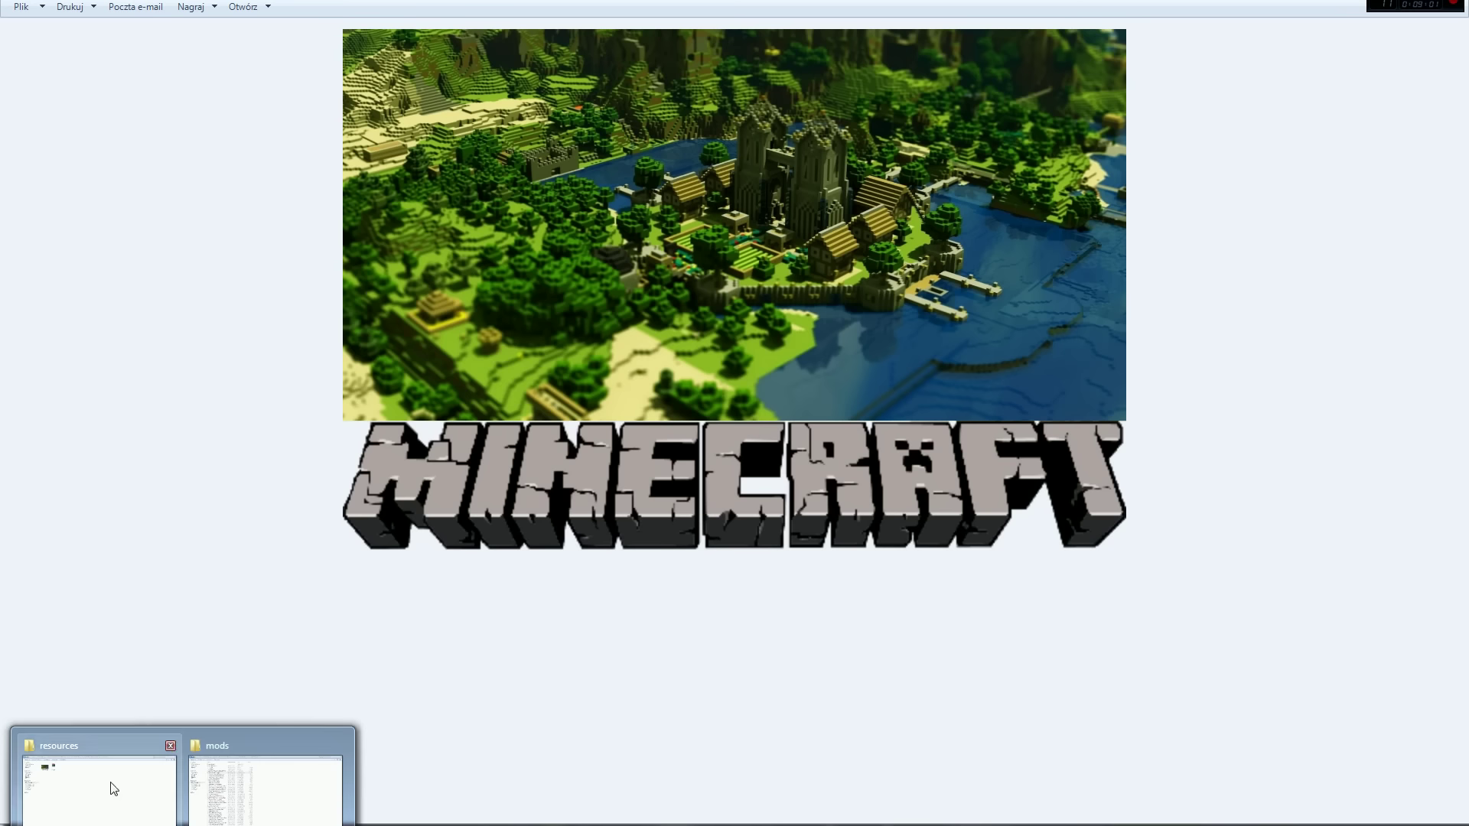
click(220, 785)
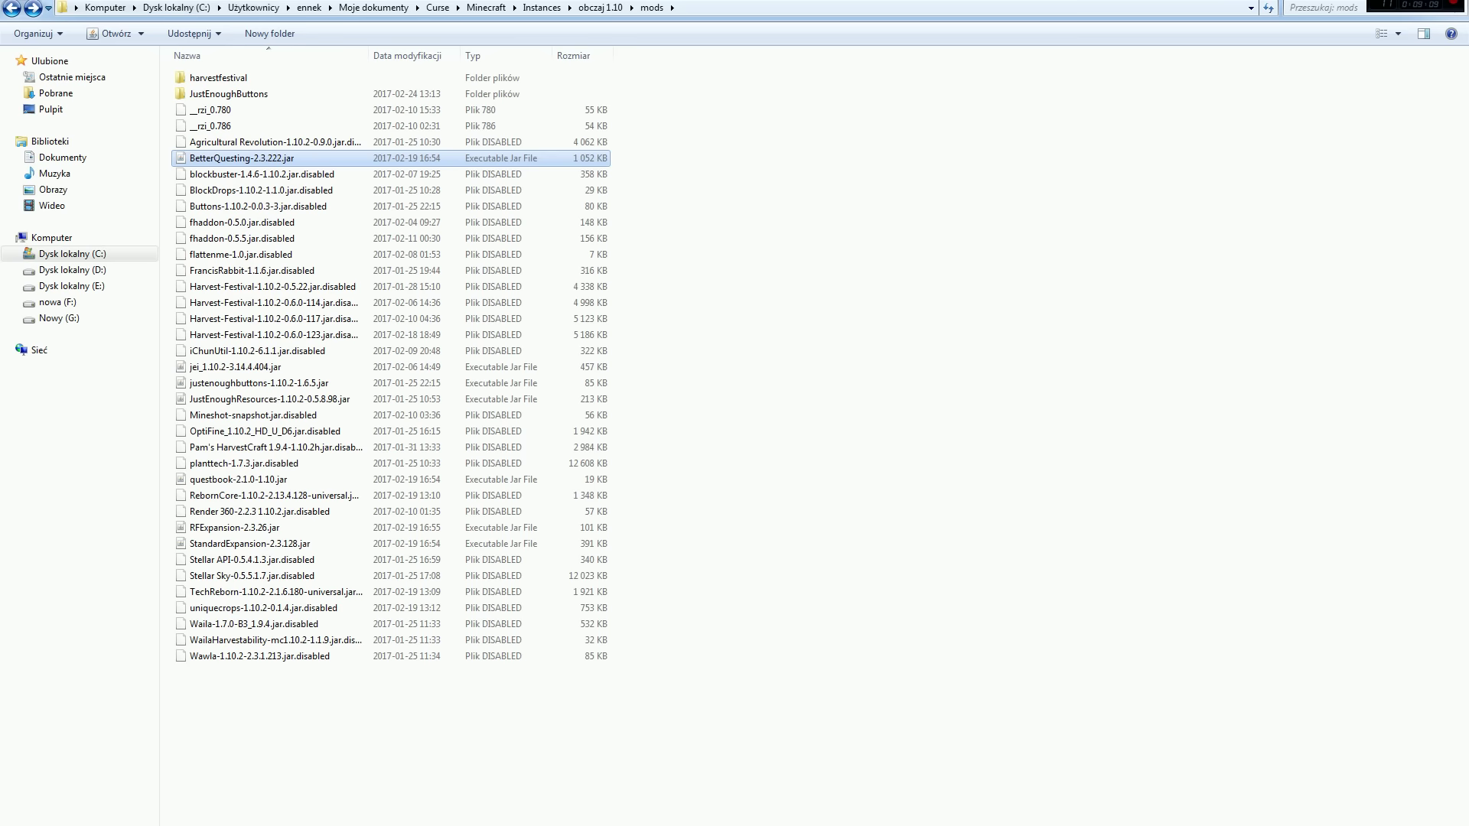
- Open mybq.zip from the resources folder and view editor_gui.png from its assets\betterquesting\textures\gui folder at enlarged size
click(192, 823)
click(105, 788)
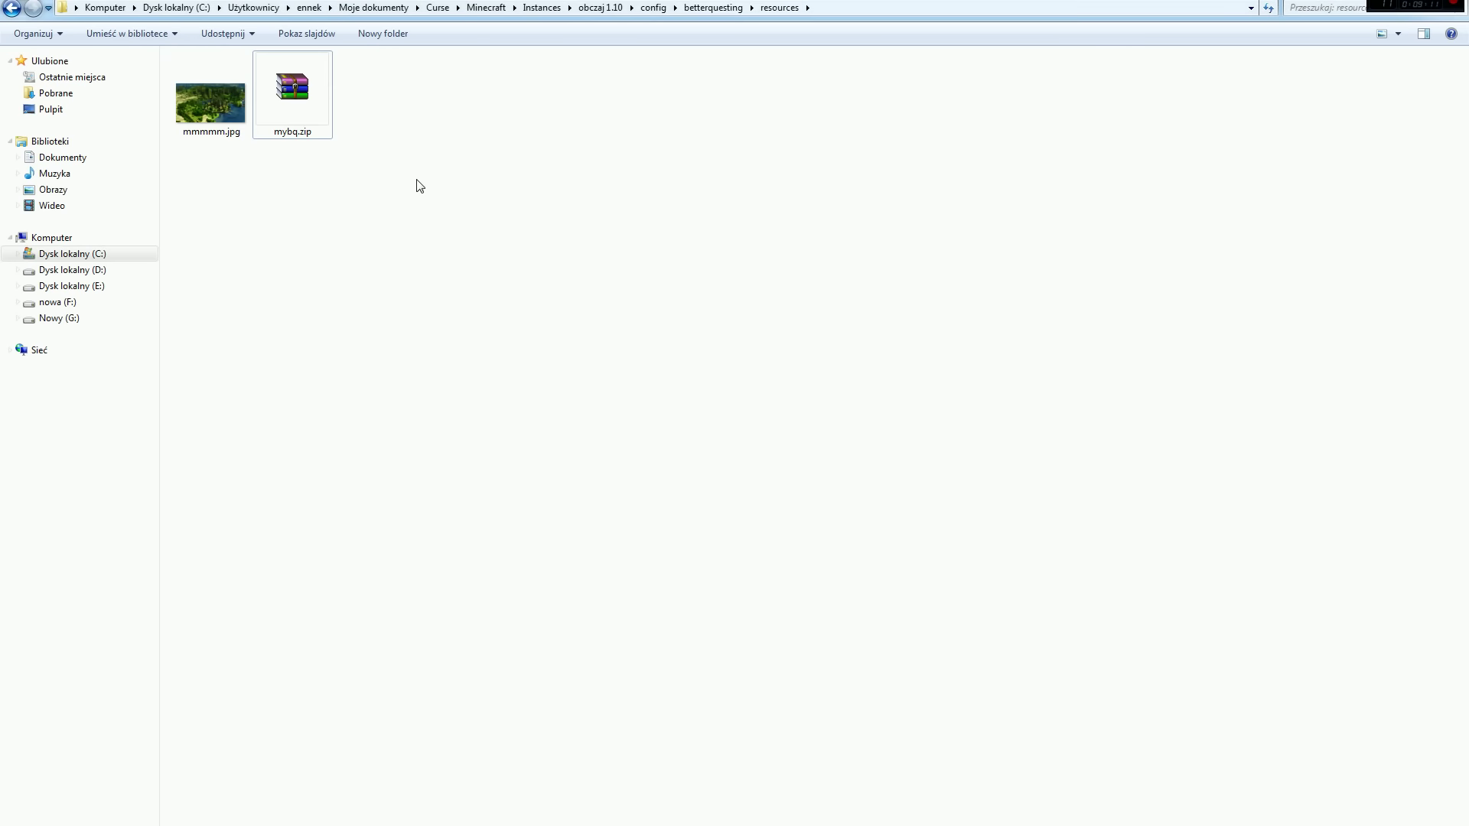
double_click(300, 95)
double_click(159, 238)
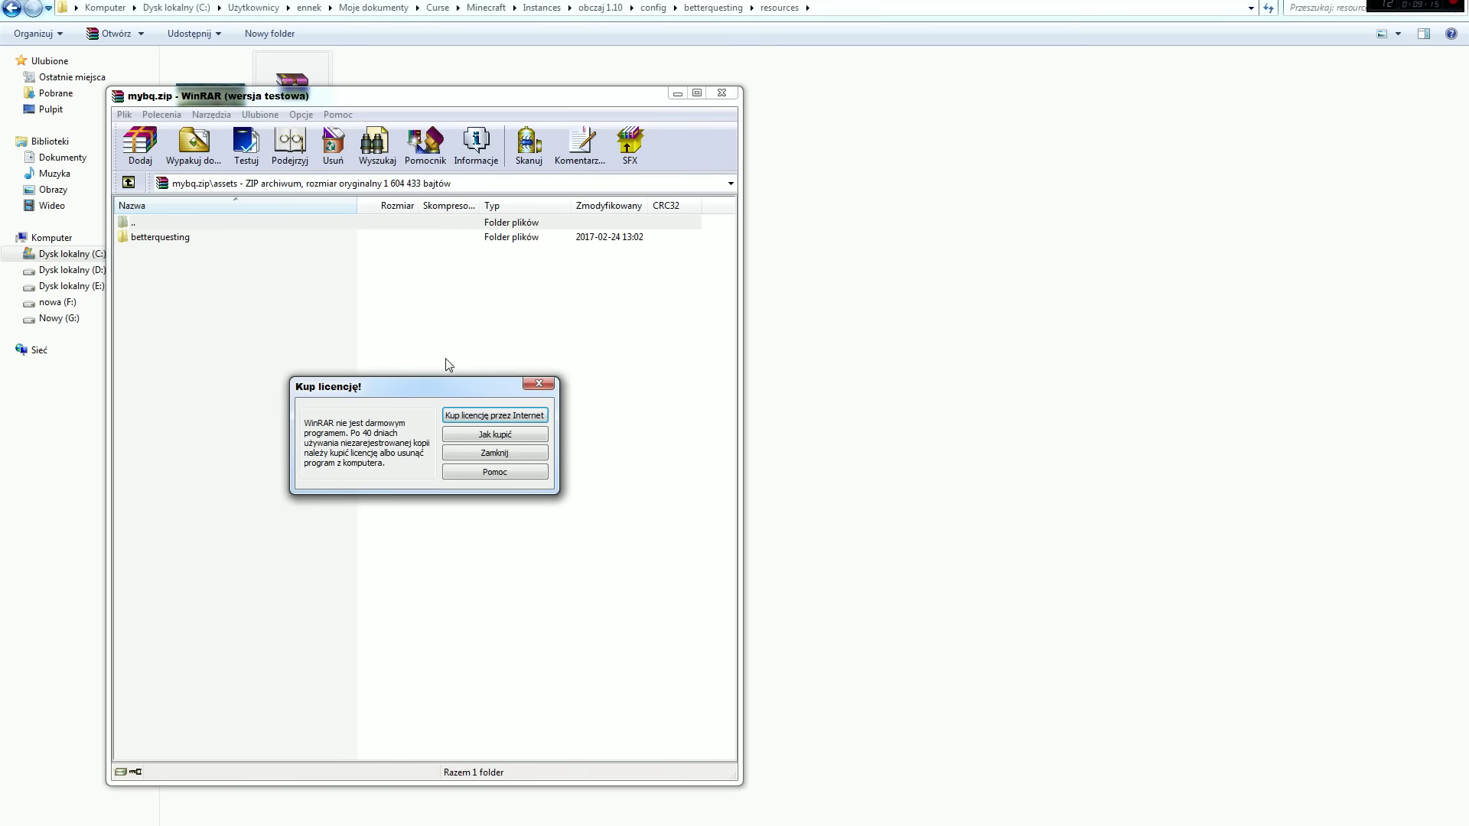
click(545, 384)
click(161, 243)
double_click(160, 239)
double_click(157, 238)
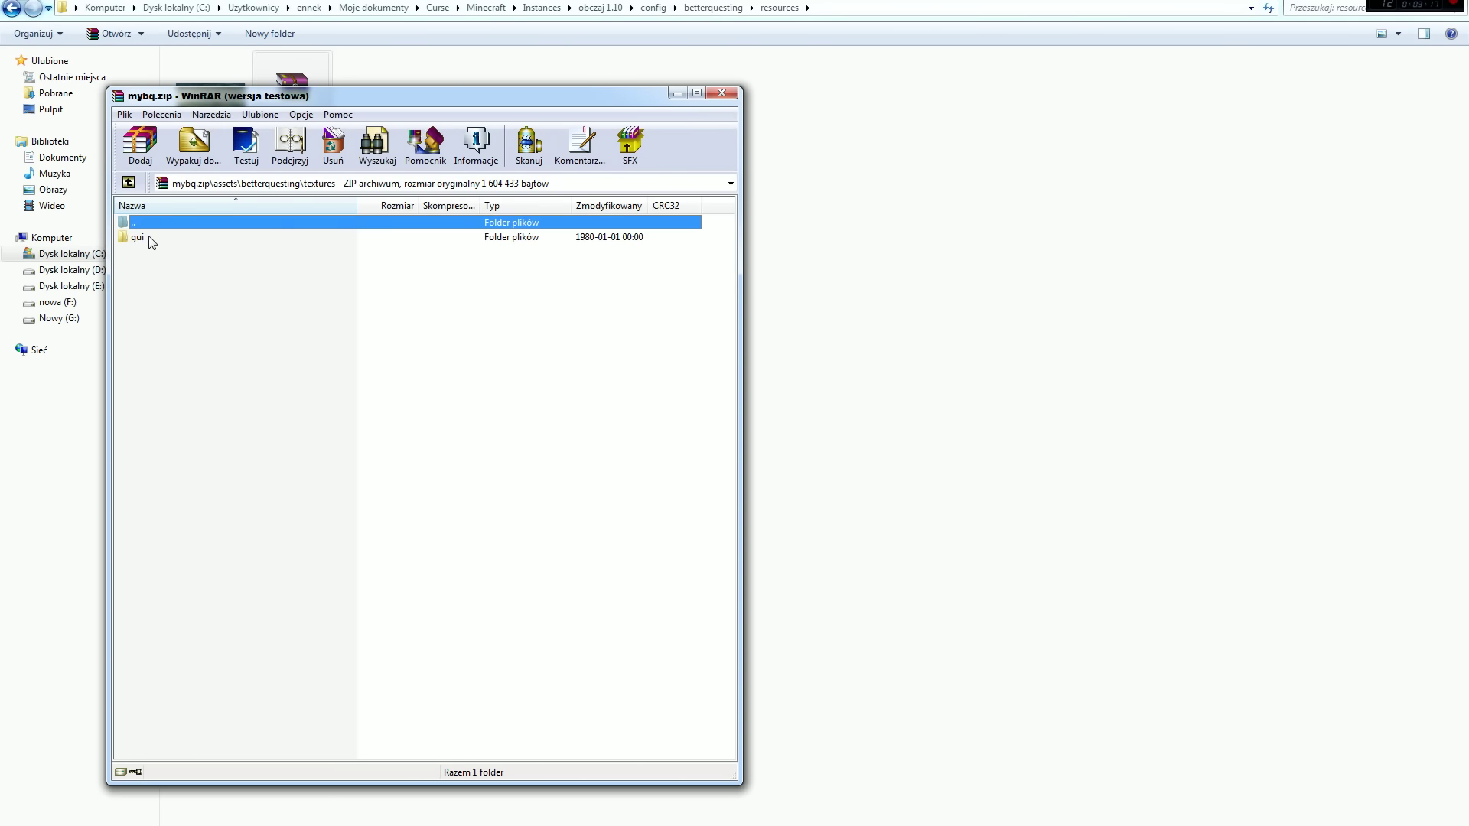
double_click(146, 237)
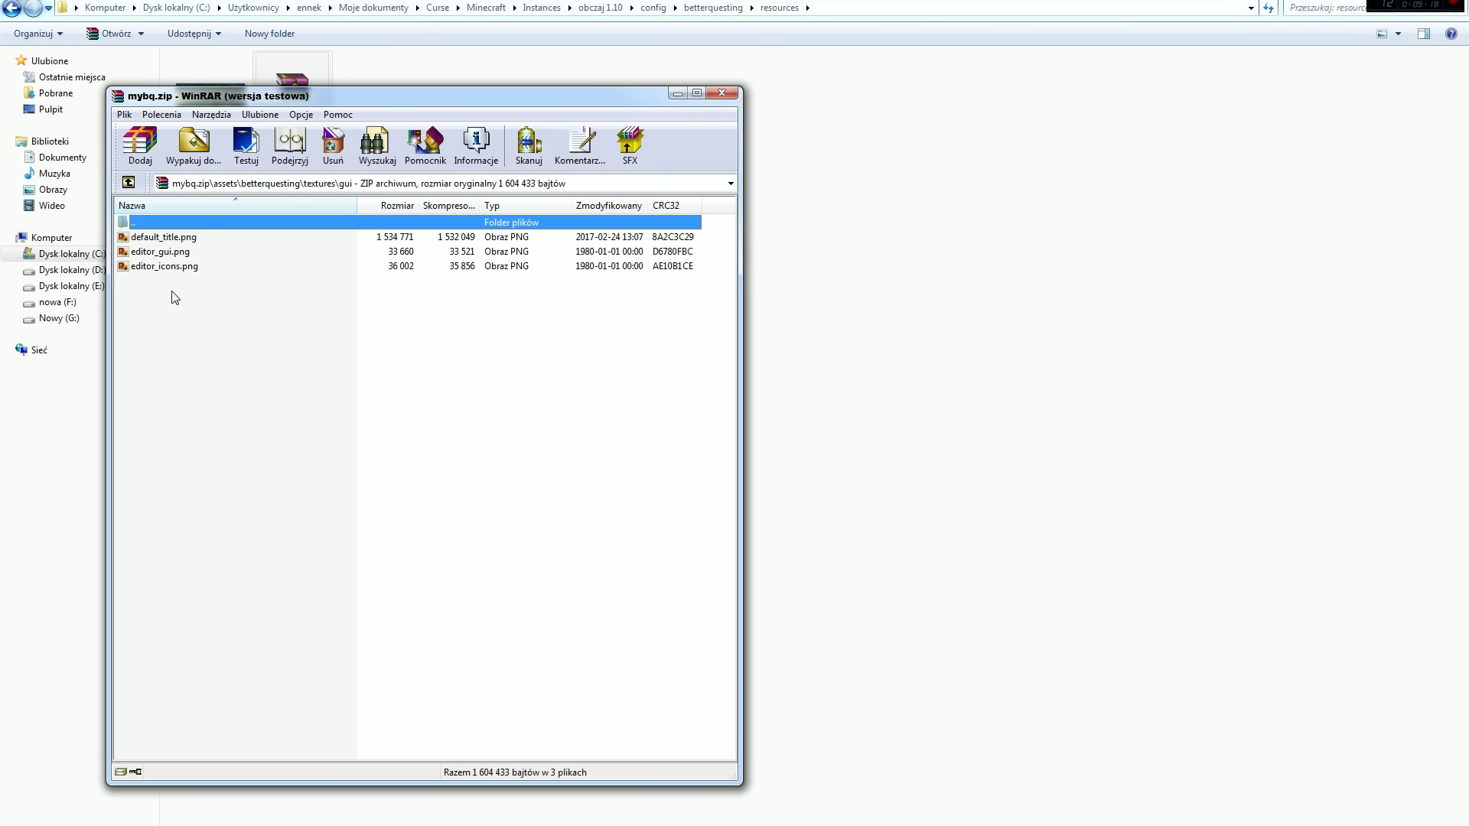
double_click(147, 255)
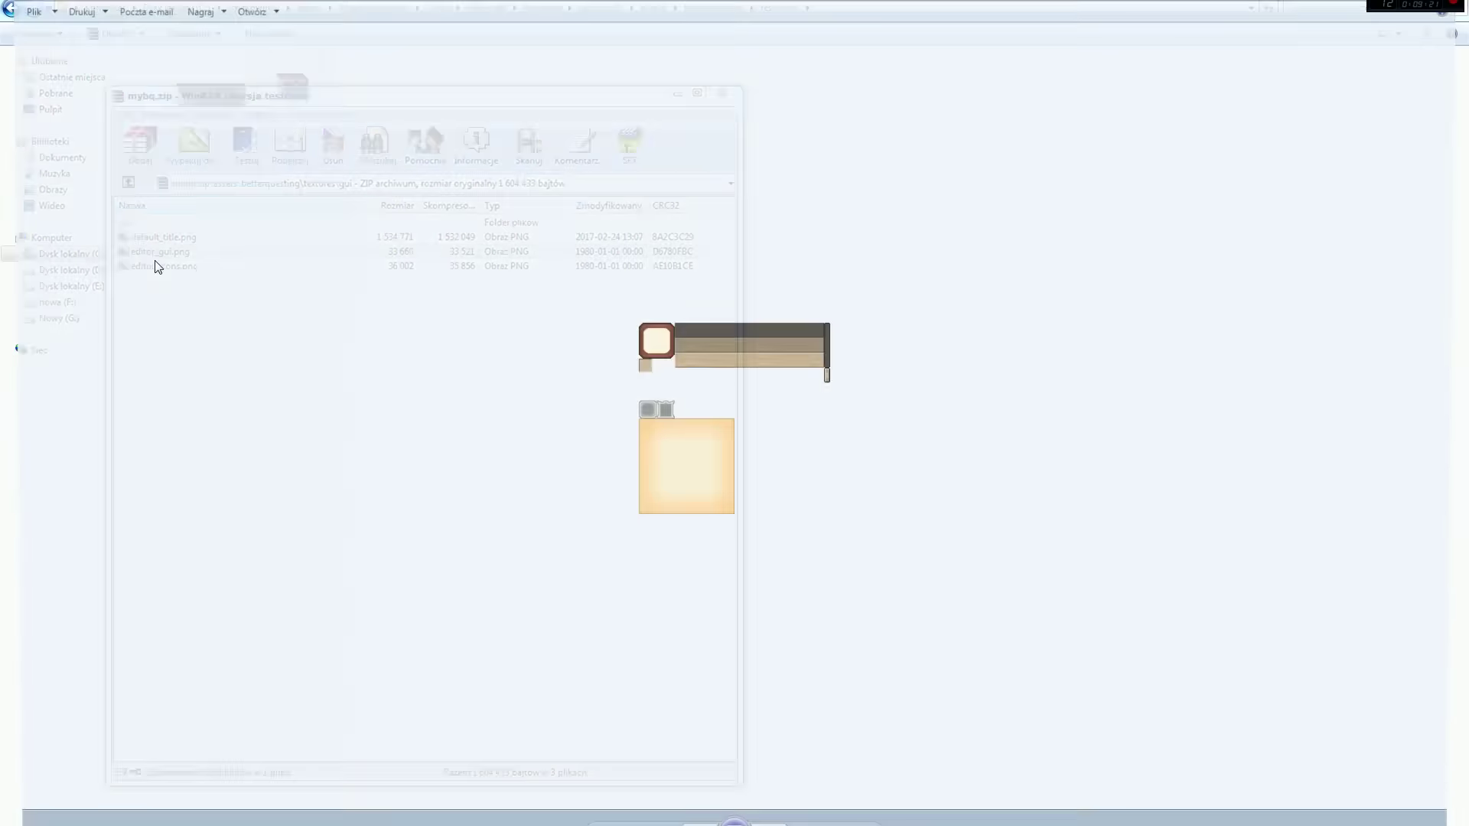
scroll(701, 364, up, 2)
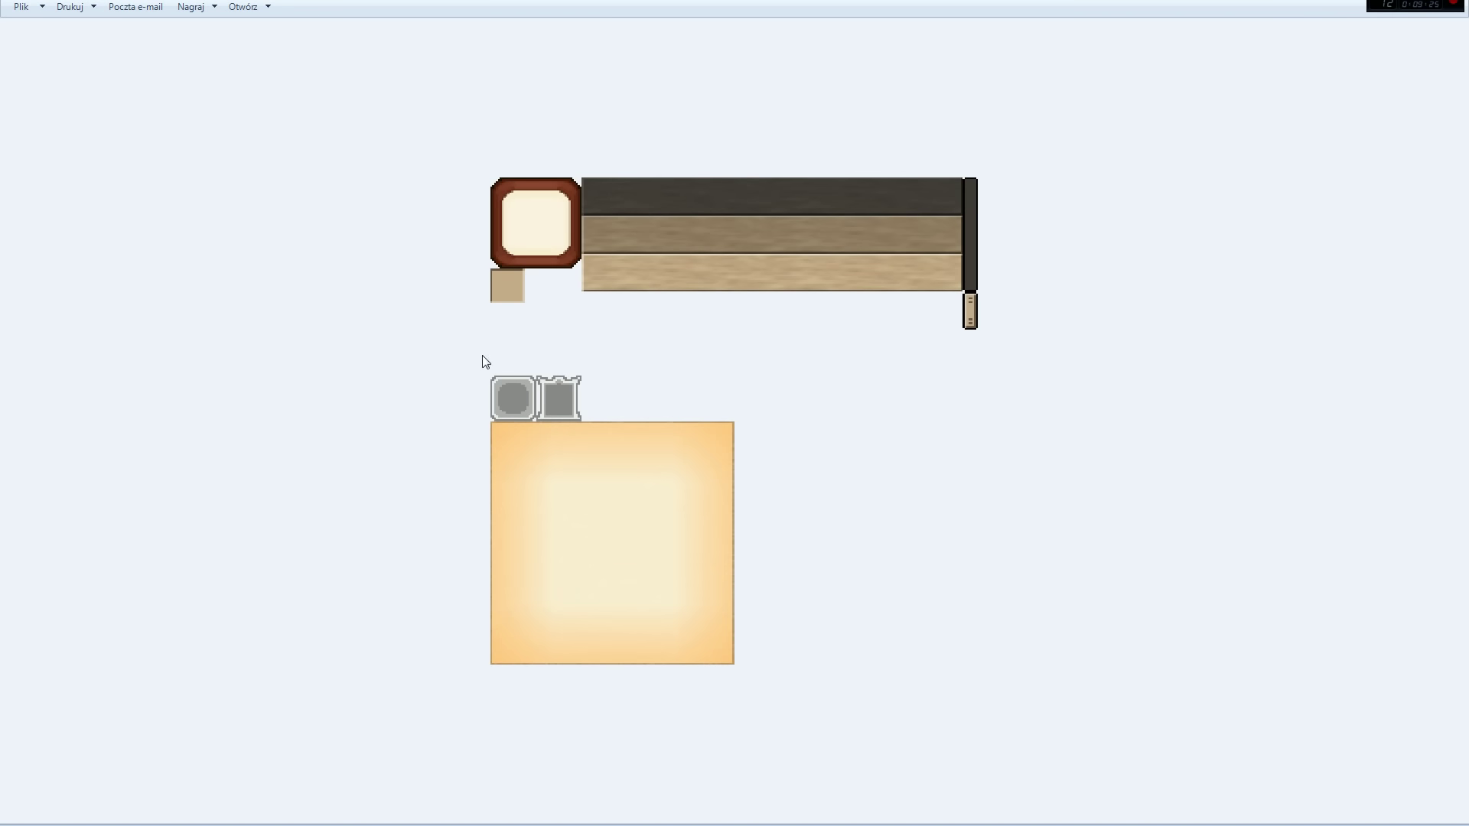
- Switch to Minecraft, look at the quest book's Quest Lines page and return to its home screen
key(alt+Tab)
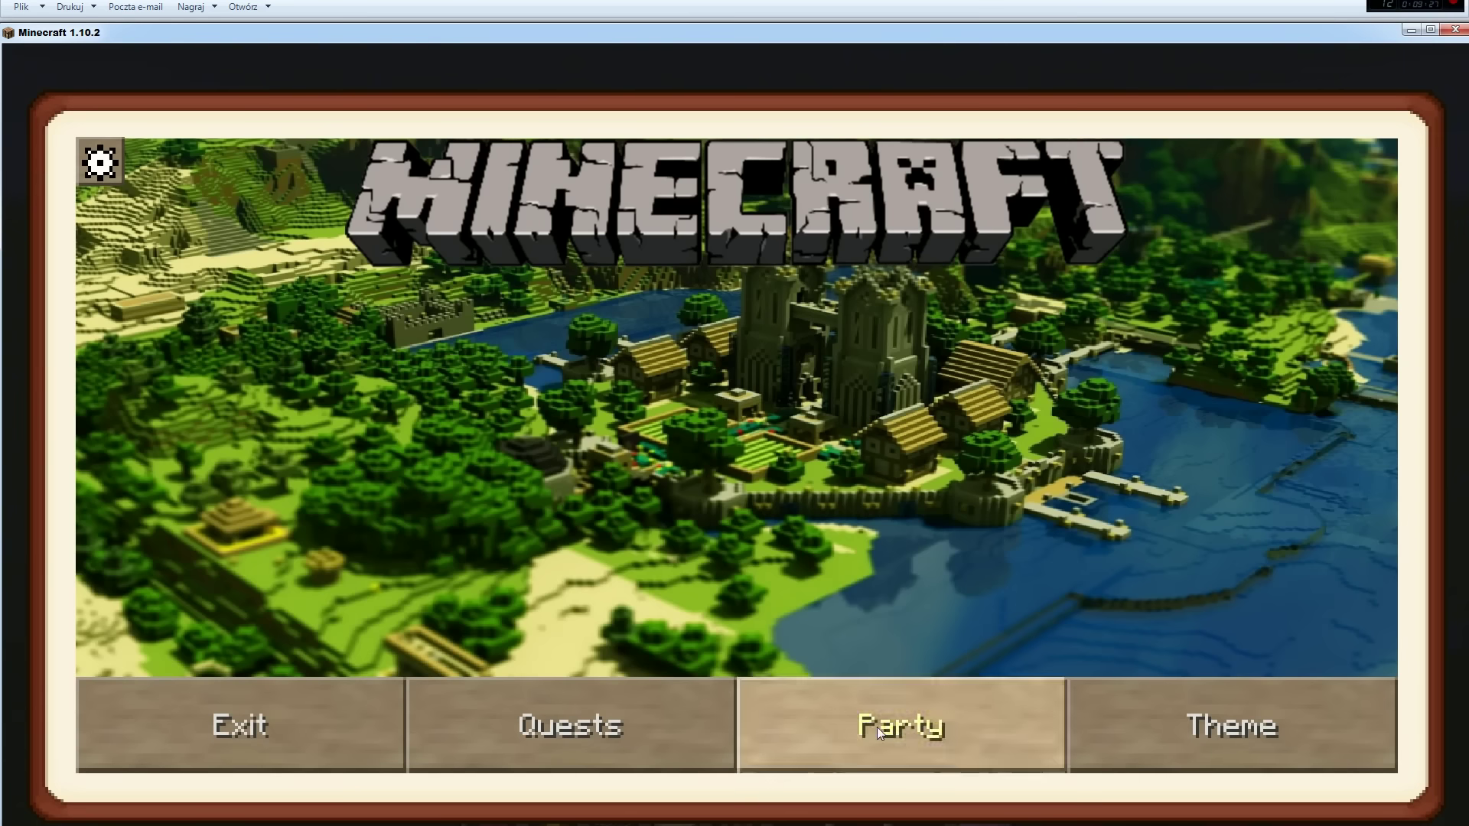
click(547, 731)
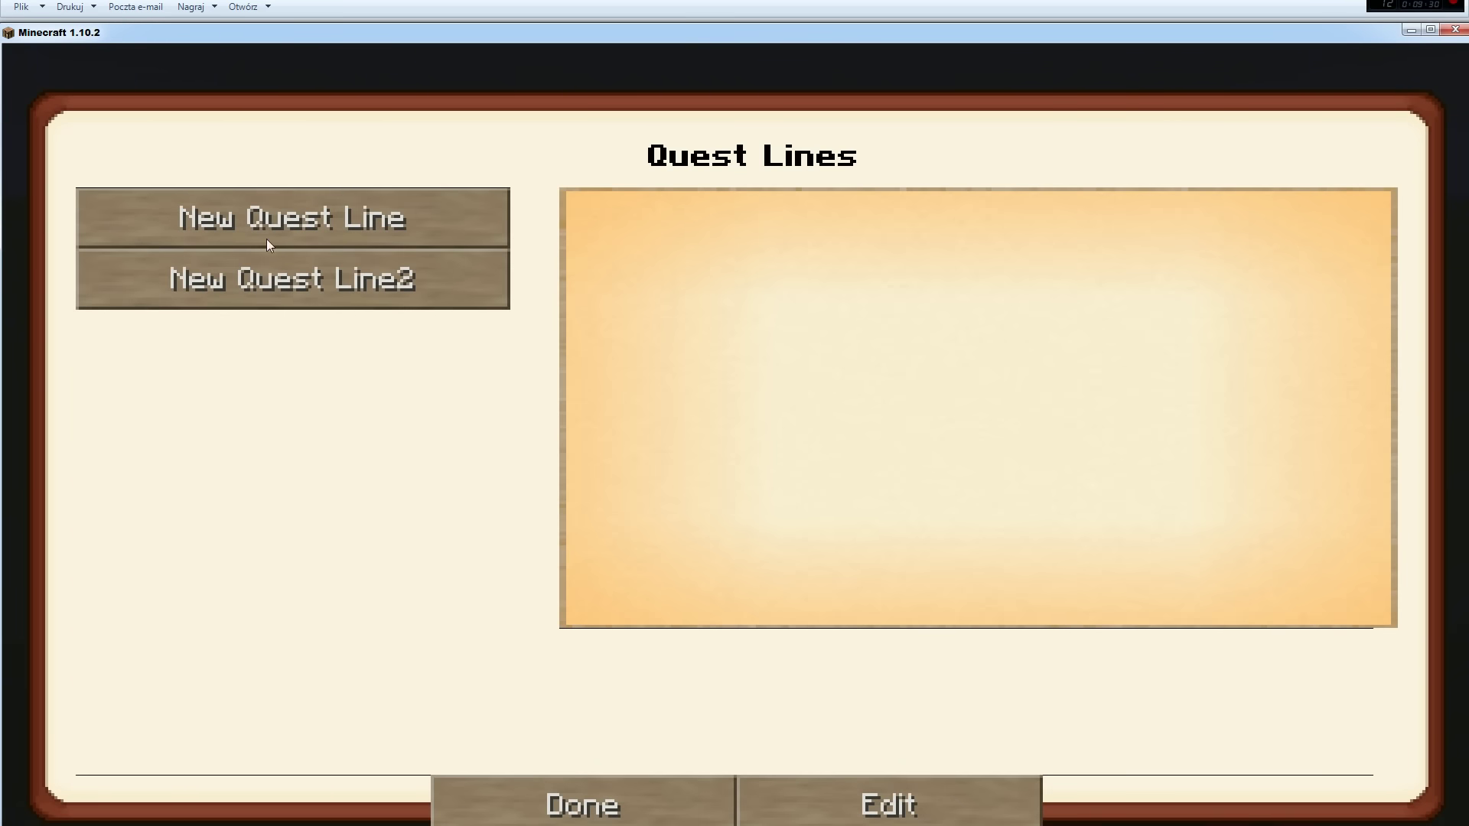
click(637, 806)
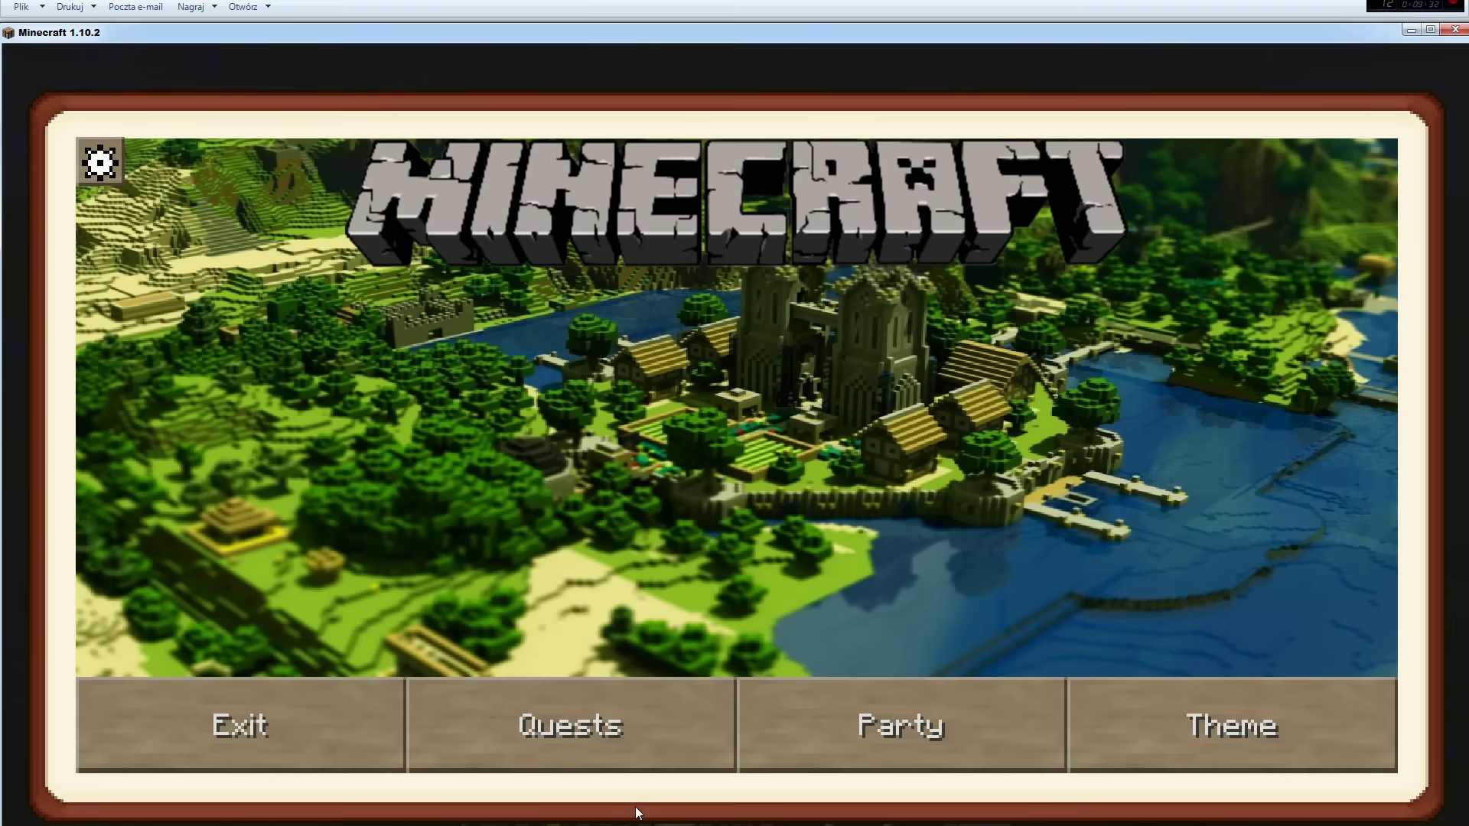
- Preview the quest book themes, including End, Standard Dark, Nether, Stronghold and Vanilla, finishing on Overworld
click(1303, 719)
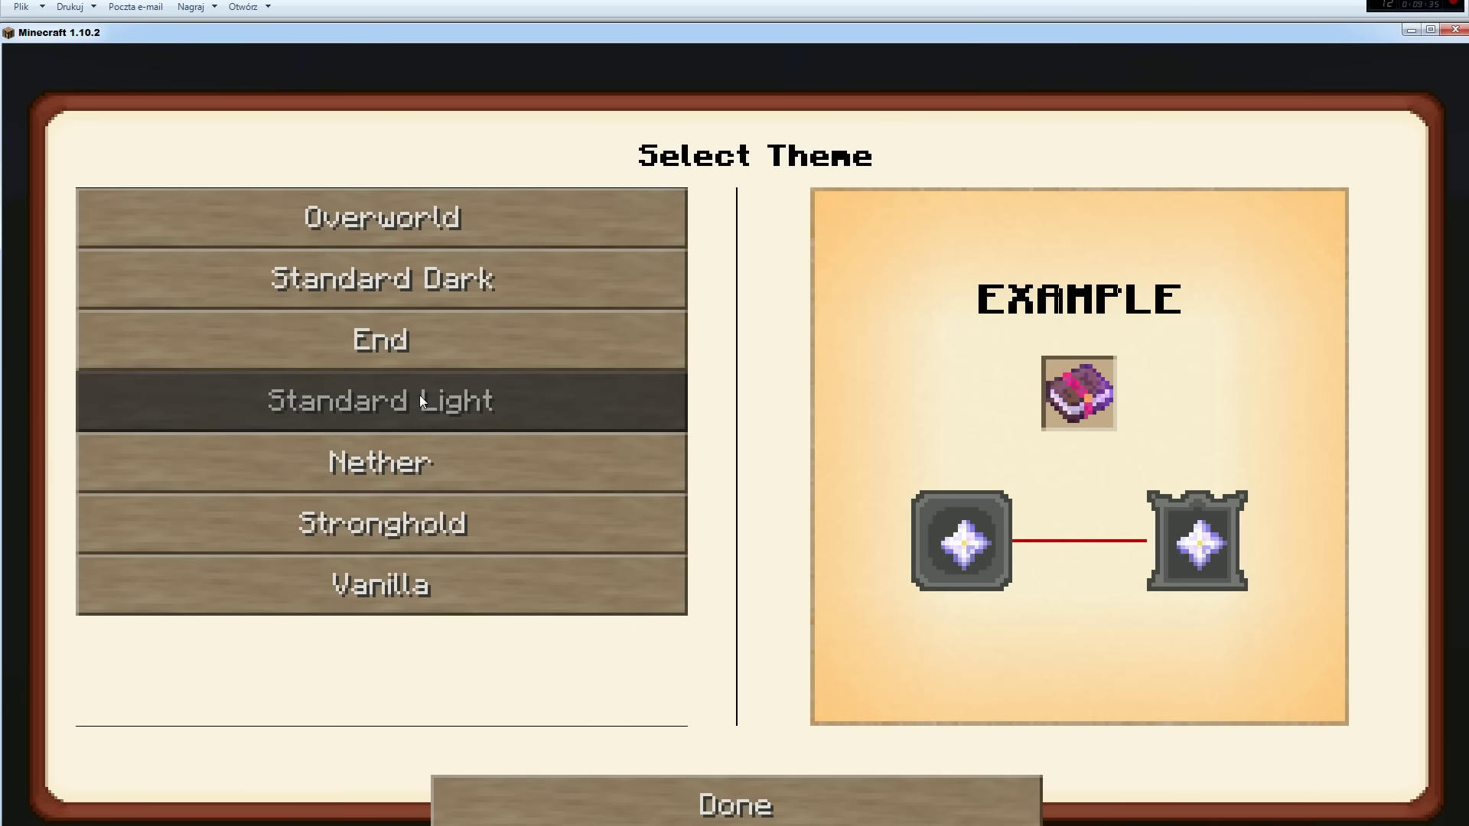
click(412, 338)
click(417, 281)
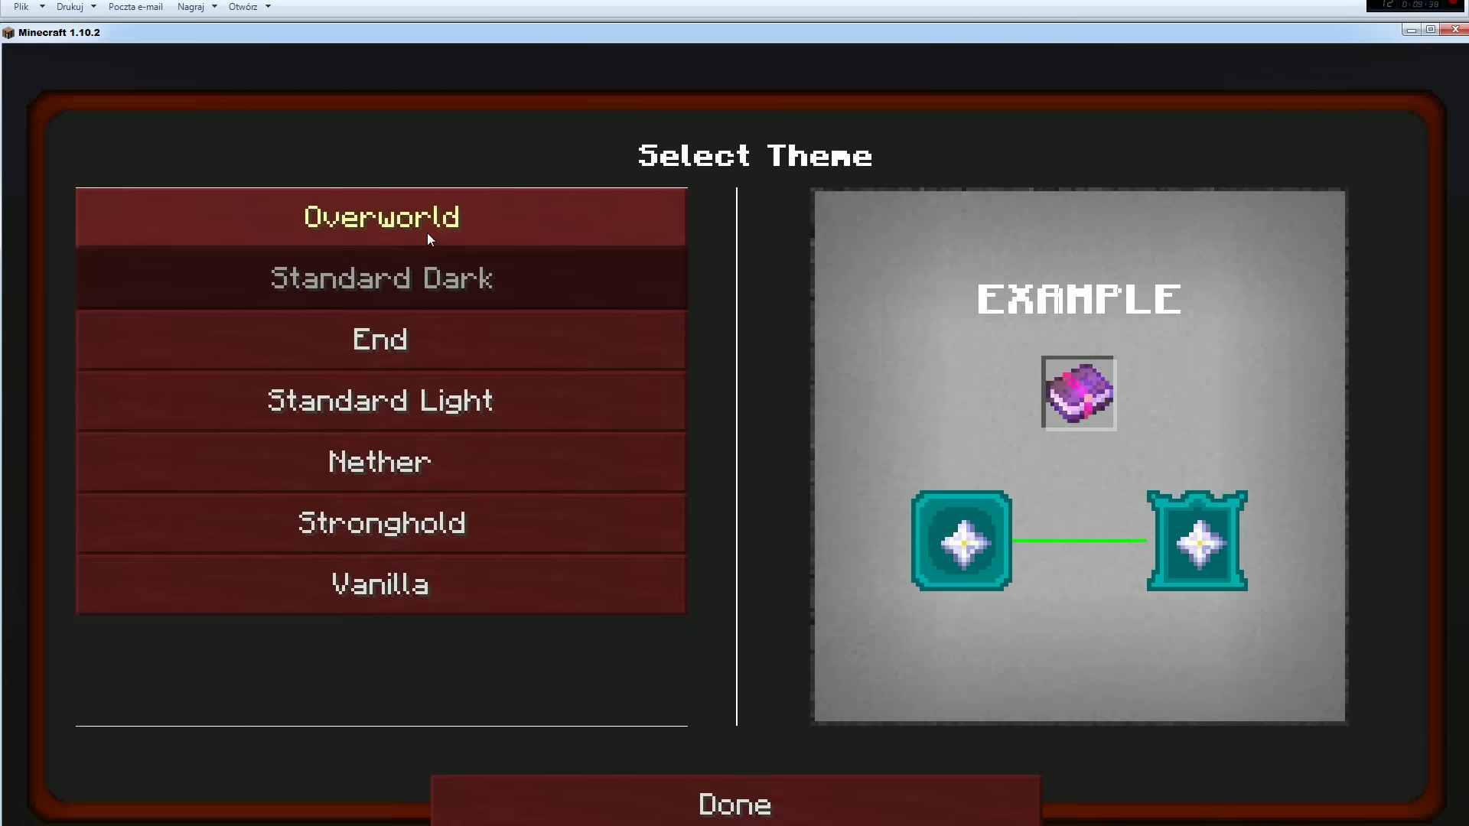
click(426, 229)
click(414, 463)
click(416, 518)
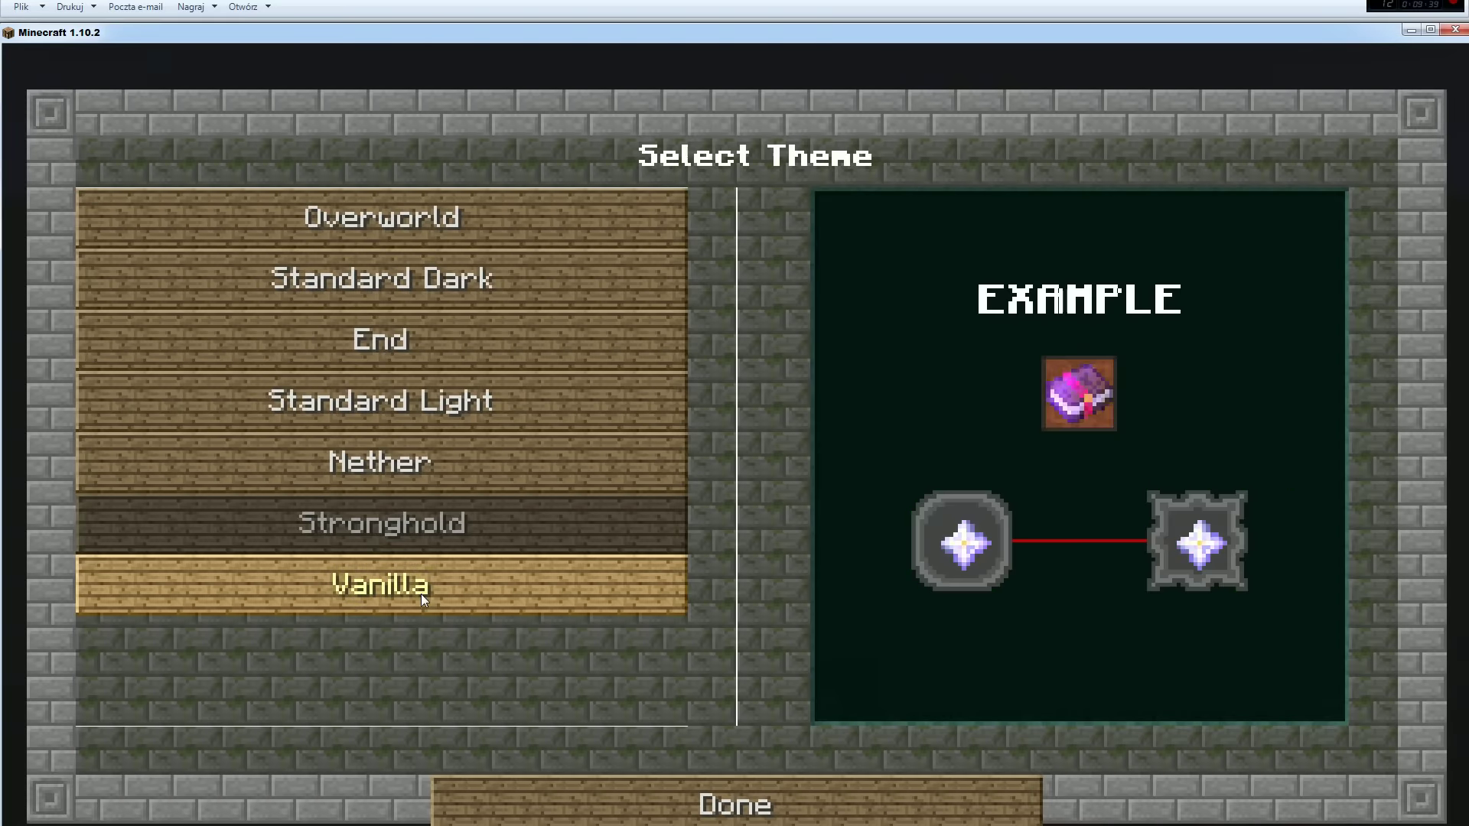
click(420, 594)
click(409, 506)
click(413, 451)
click(422, 401)
click(431, 361)
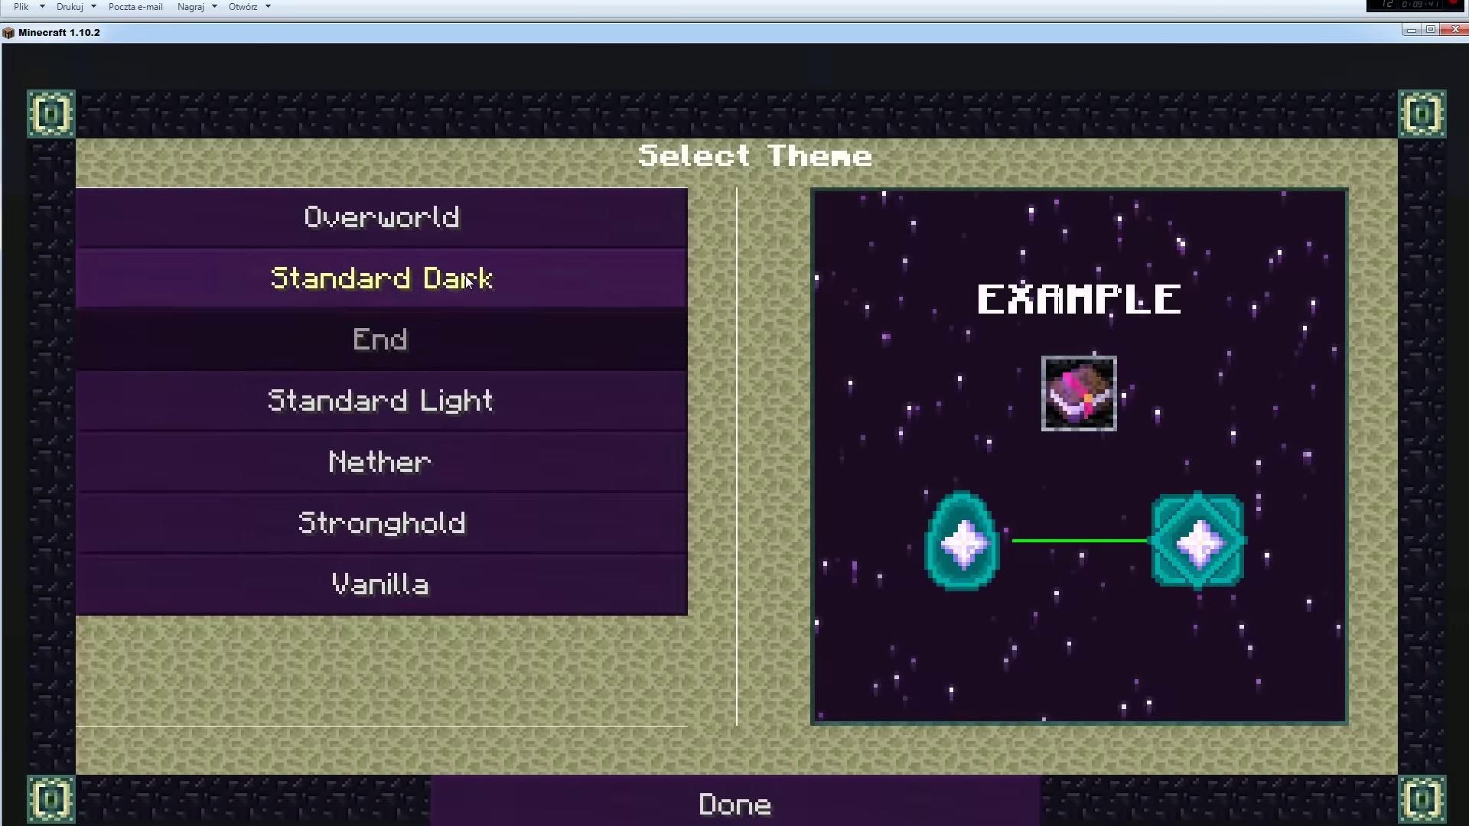
click(459, 279)
click(483, 228)
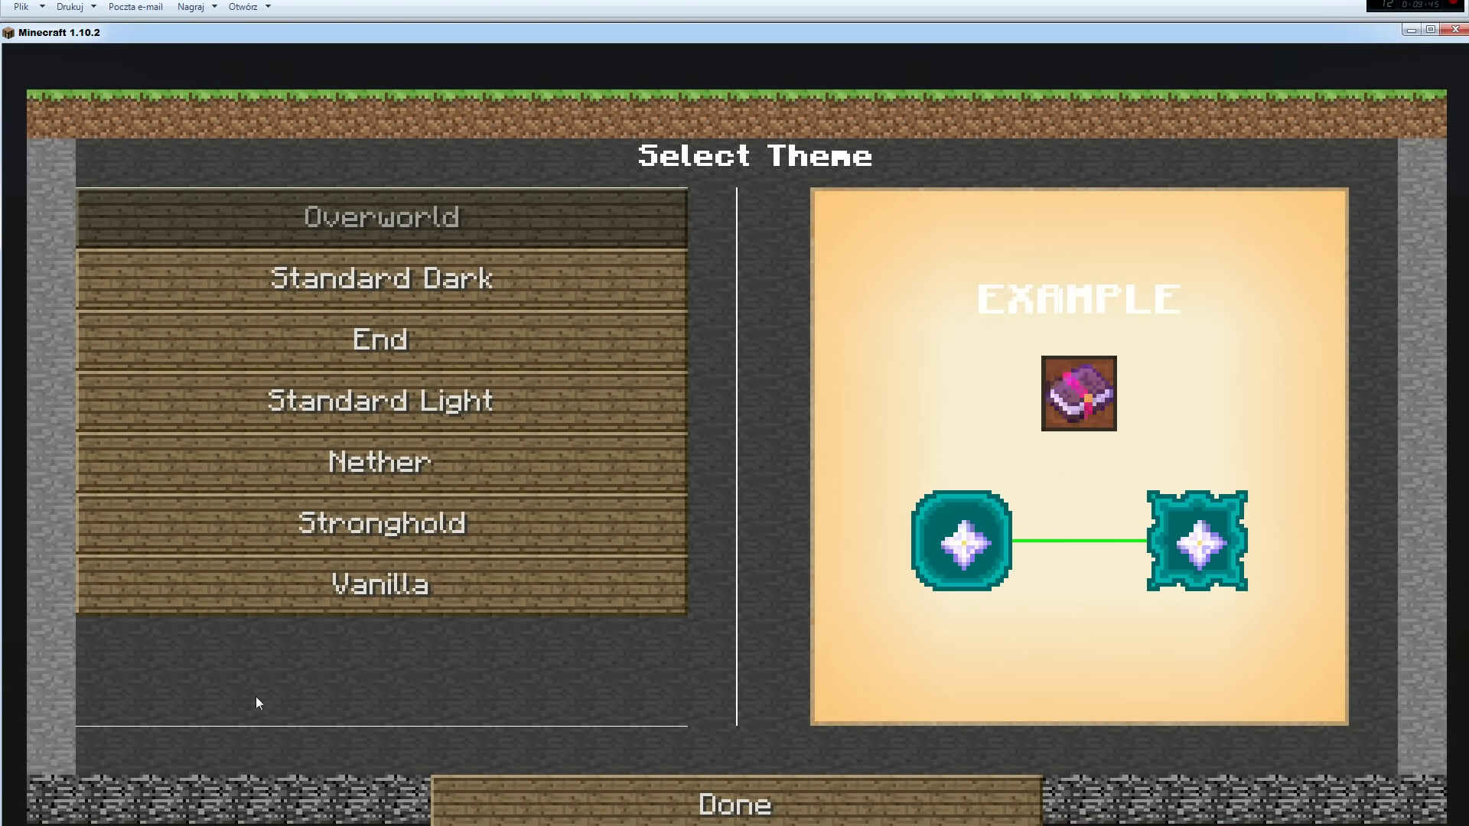
- Switch to the mods folder and open StandardExpansion-2.3.128.jar as an archive in WinRAR, dismissing the licence reminder
click(217, 788)
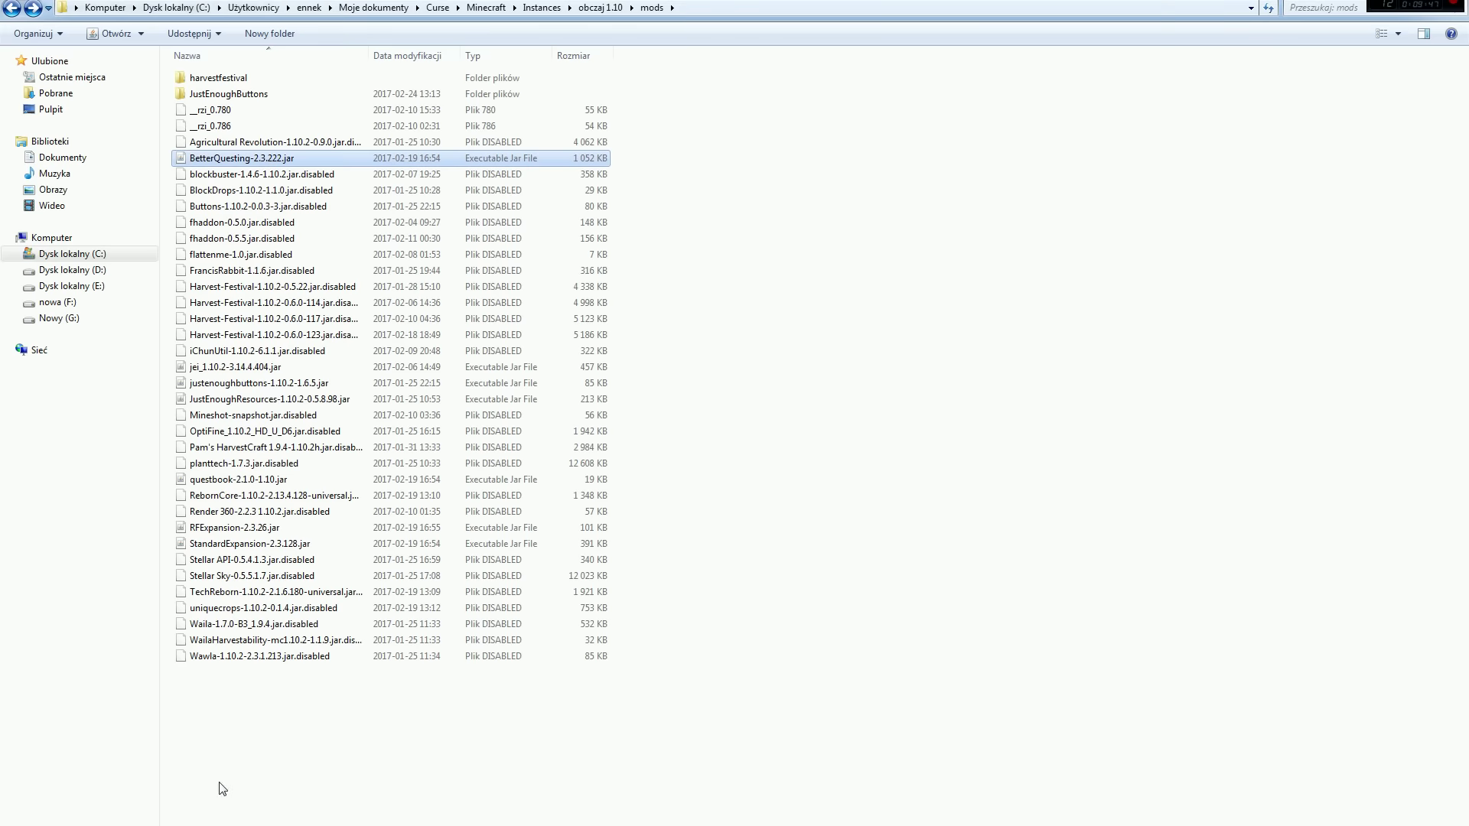
right_click(216, 546)
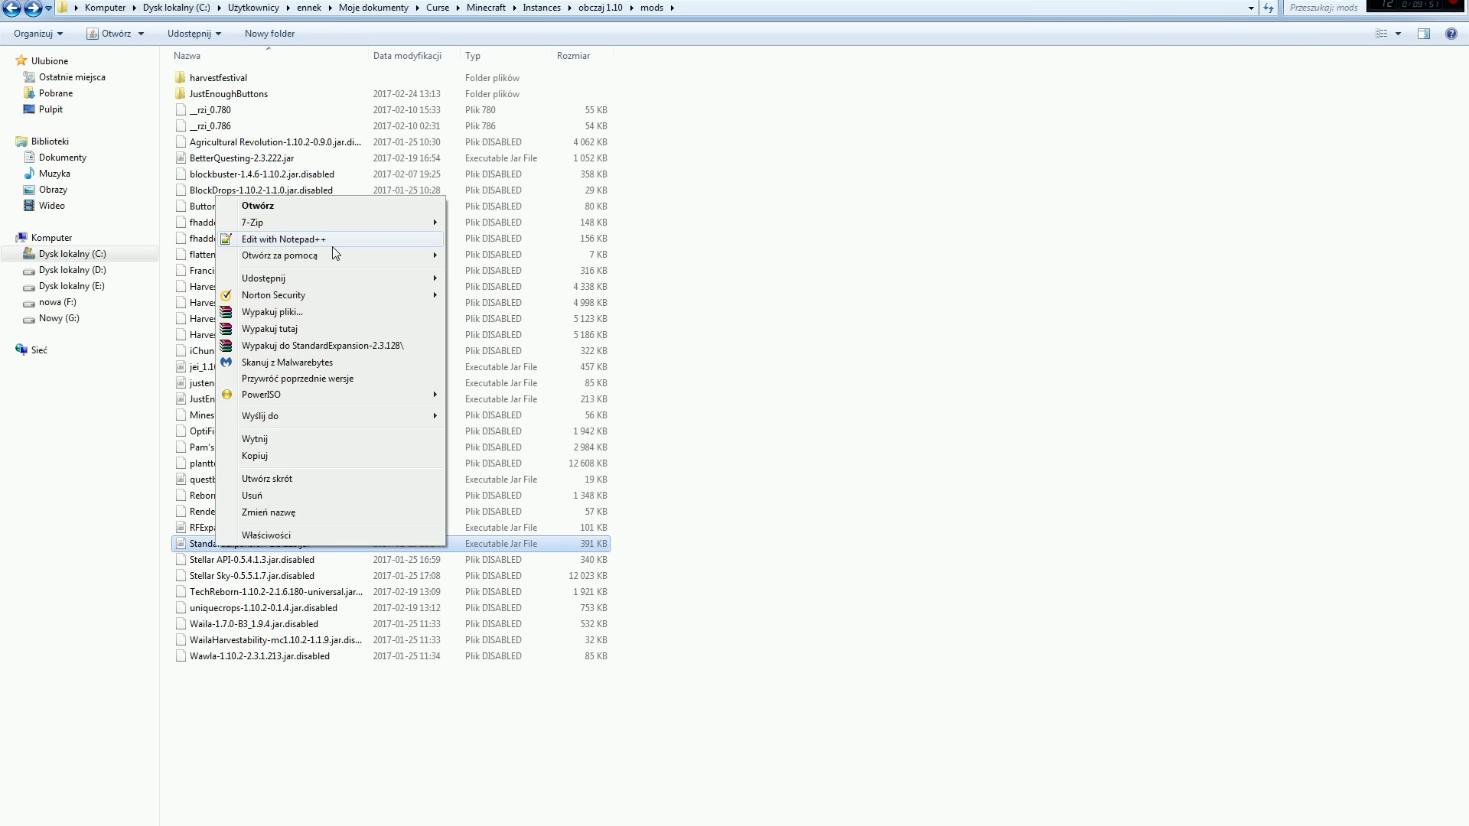
mouse_move(332, 256)
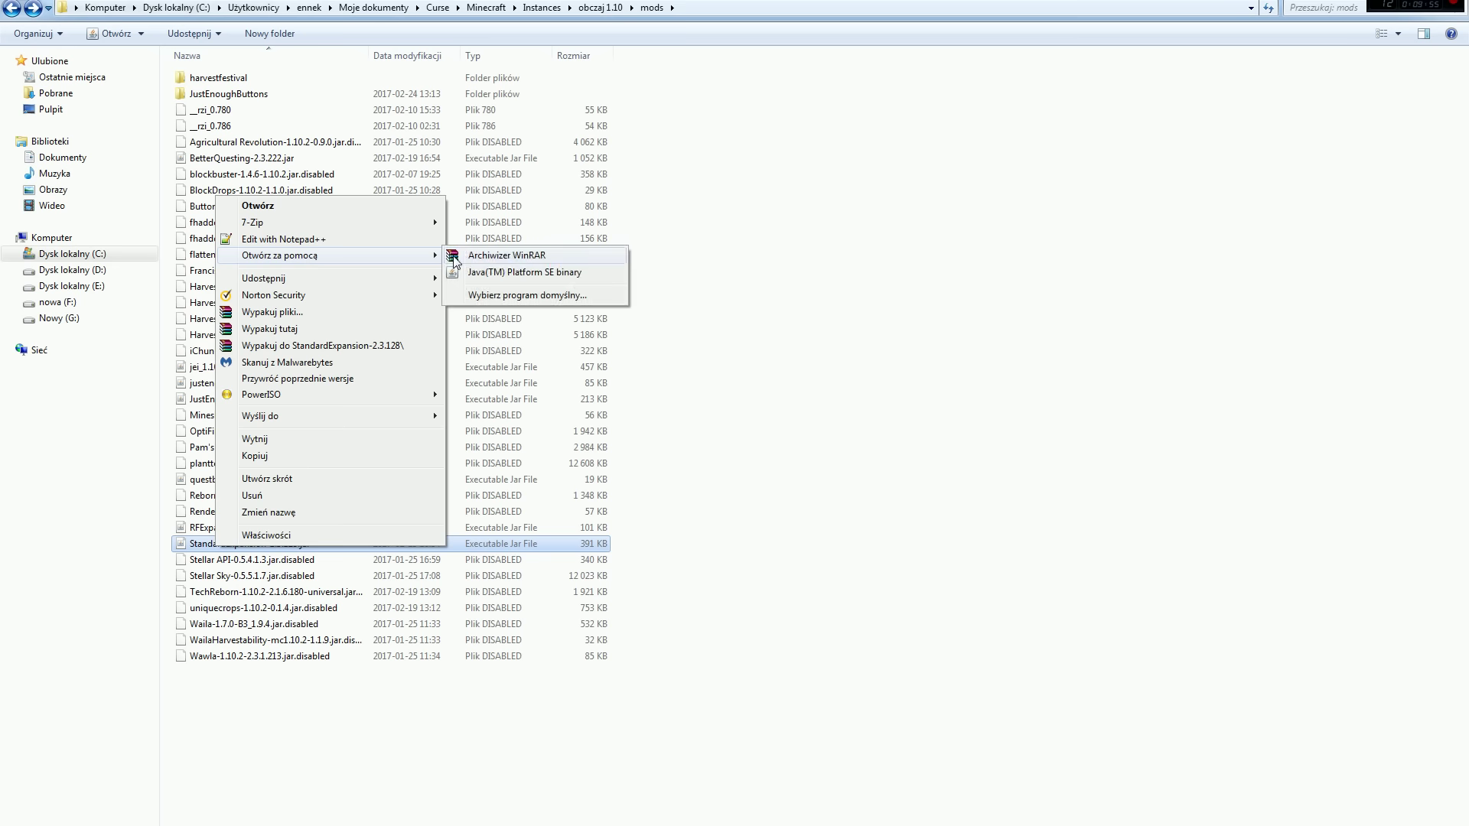
click(478, 259)
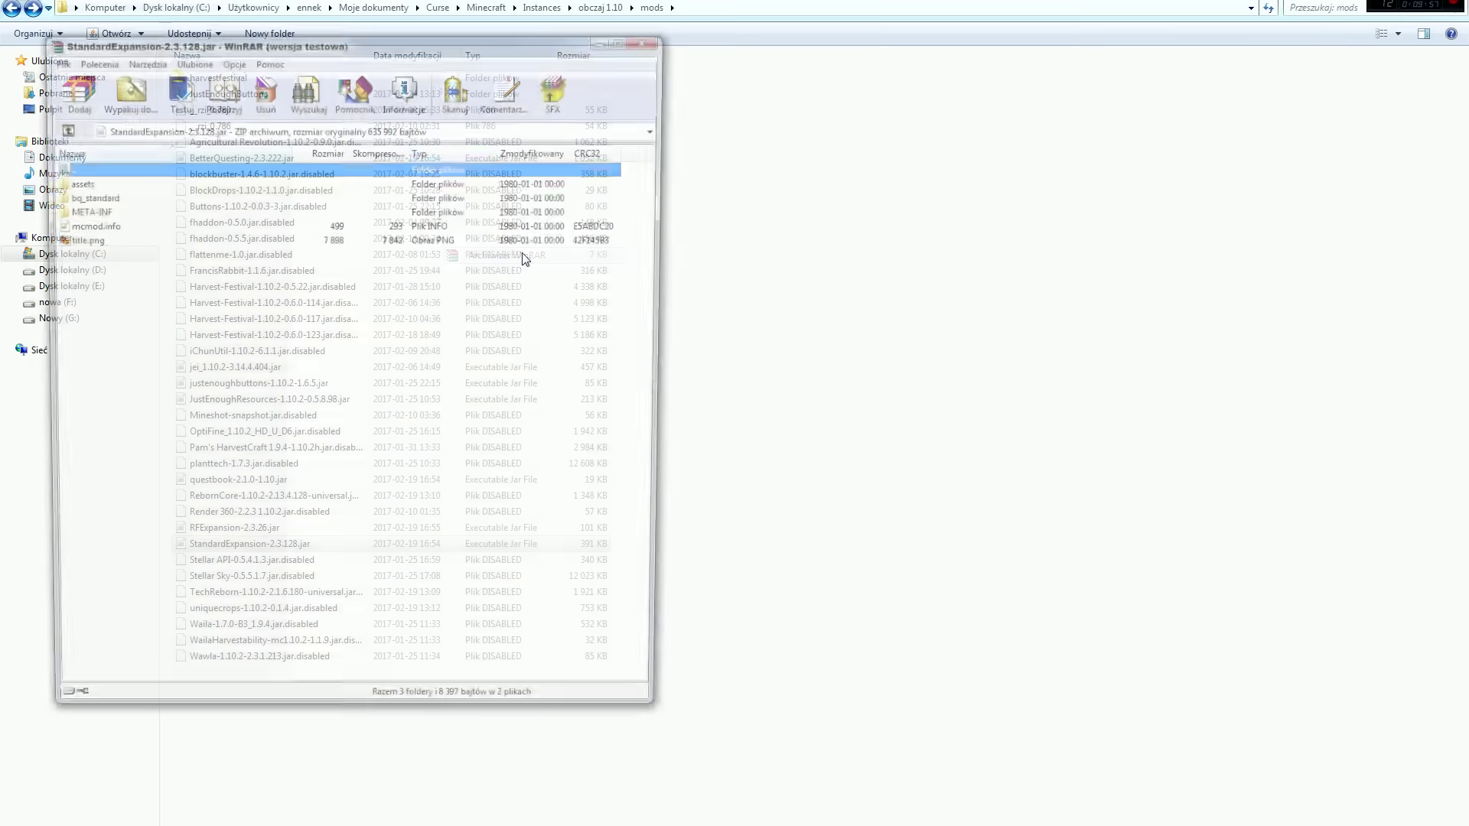
drag(367, 55, 875, 52)
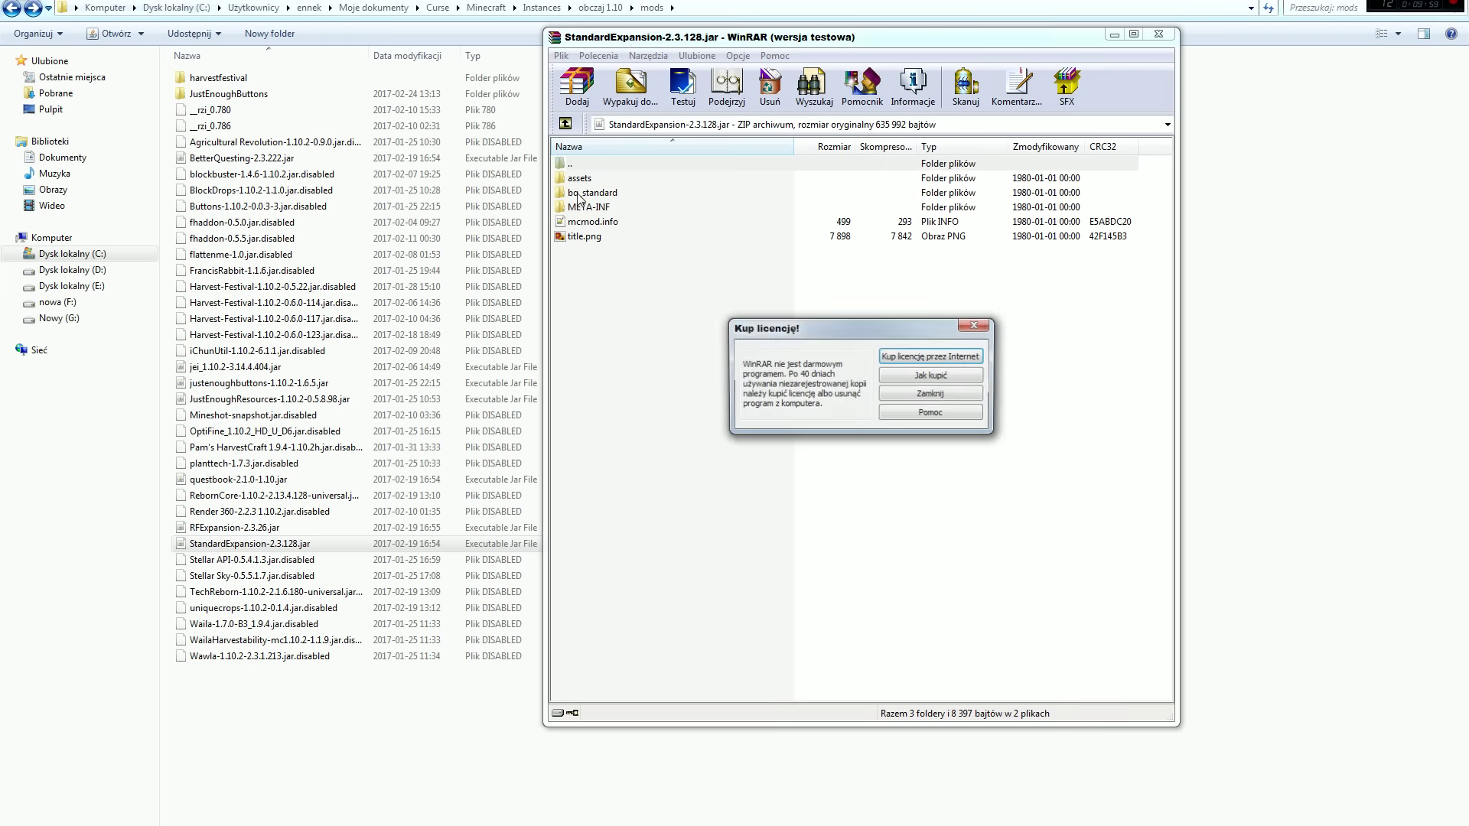
click(961, 323)
- Browse the archive to assets\bq_standard\textures\gui and view editor_gui_dark.png at enlarged size
double_click(587, 178)
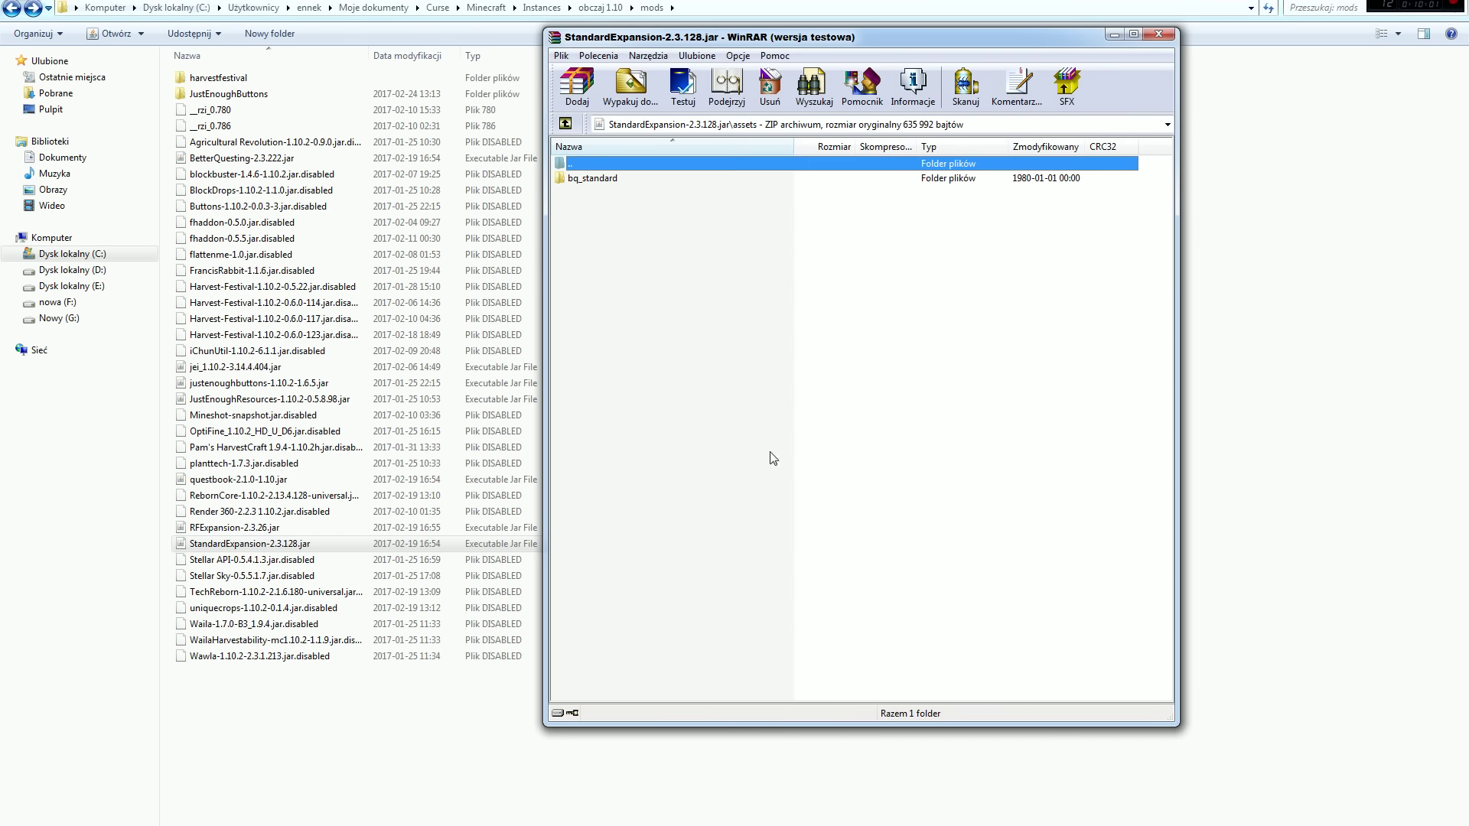
double_click(577, 179)
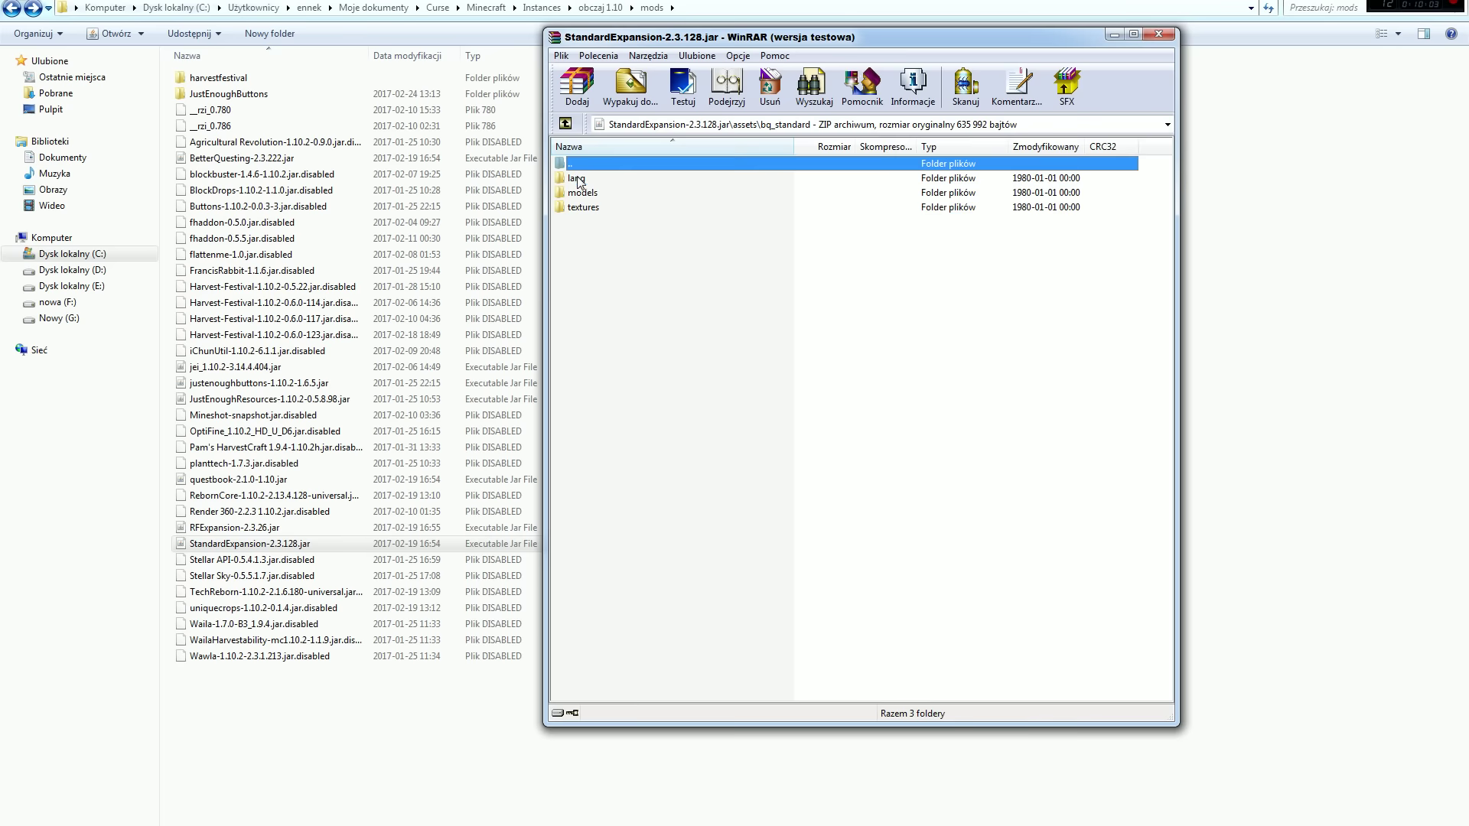
click(575, 179)
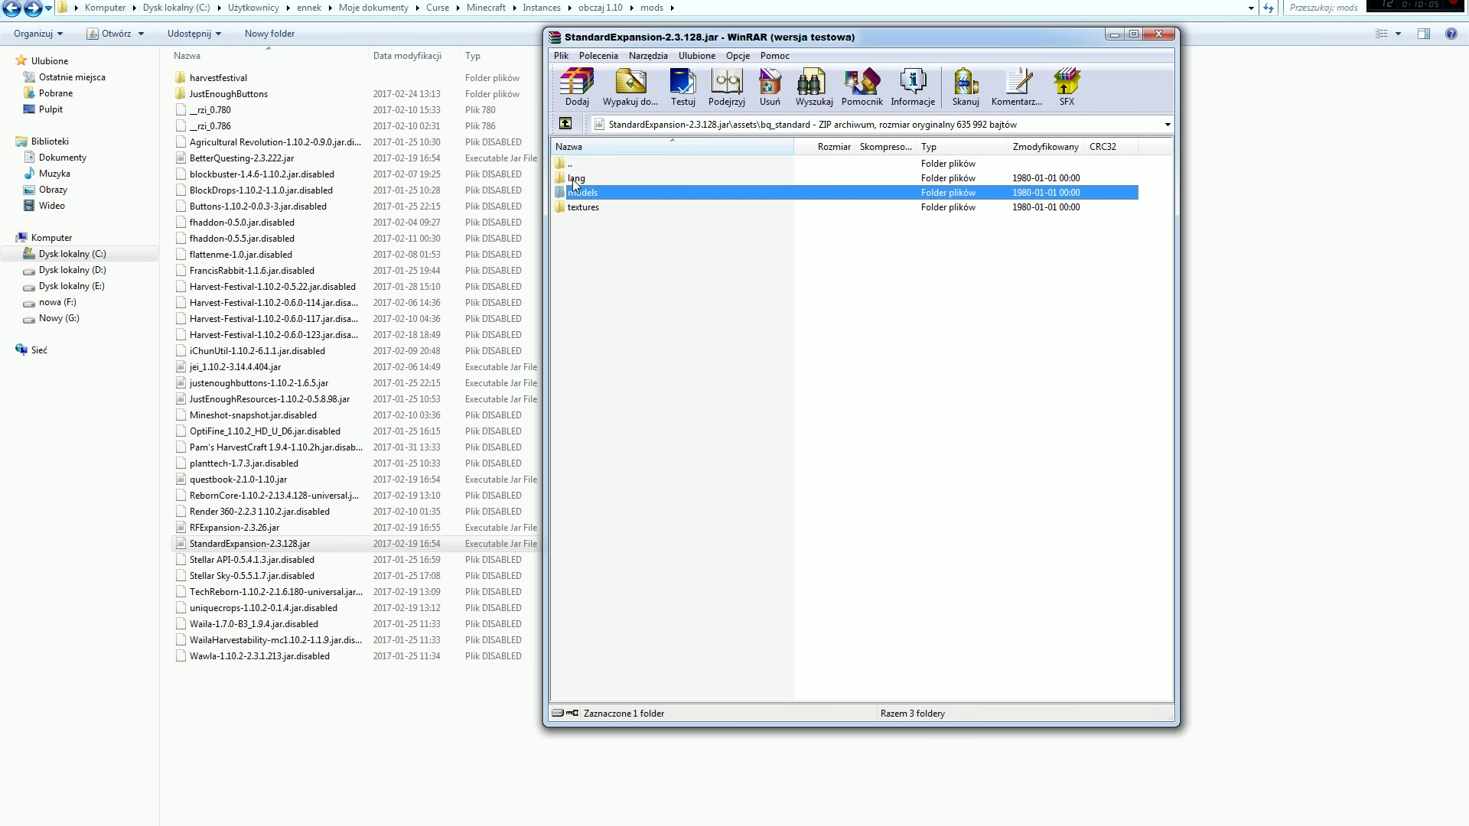
double_click(579, 208)
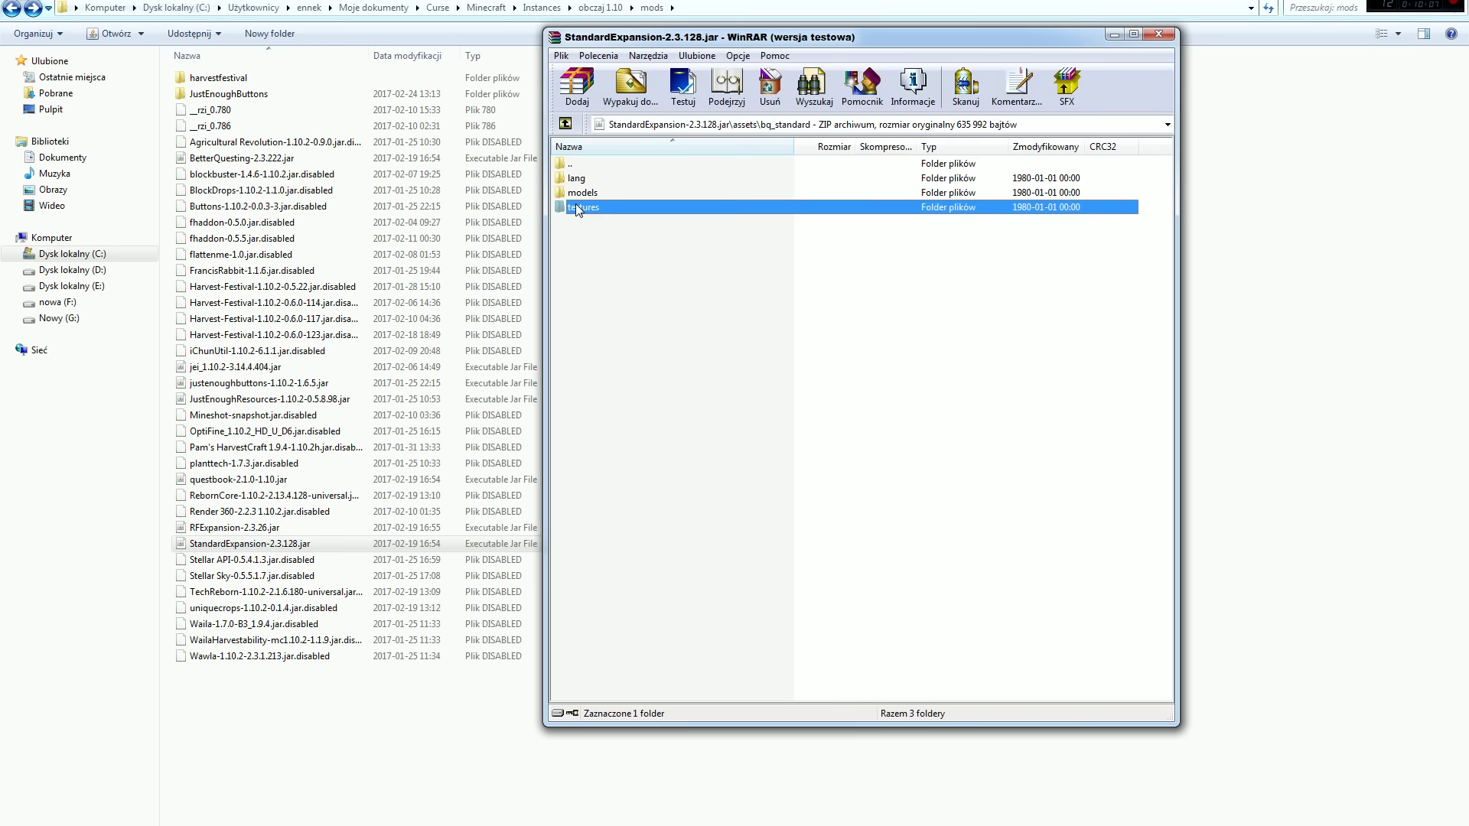
double_click(568, 180)
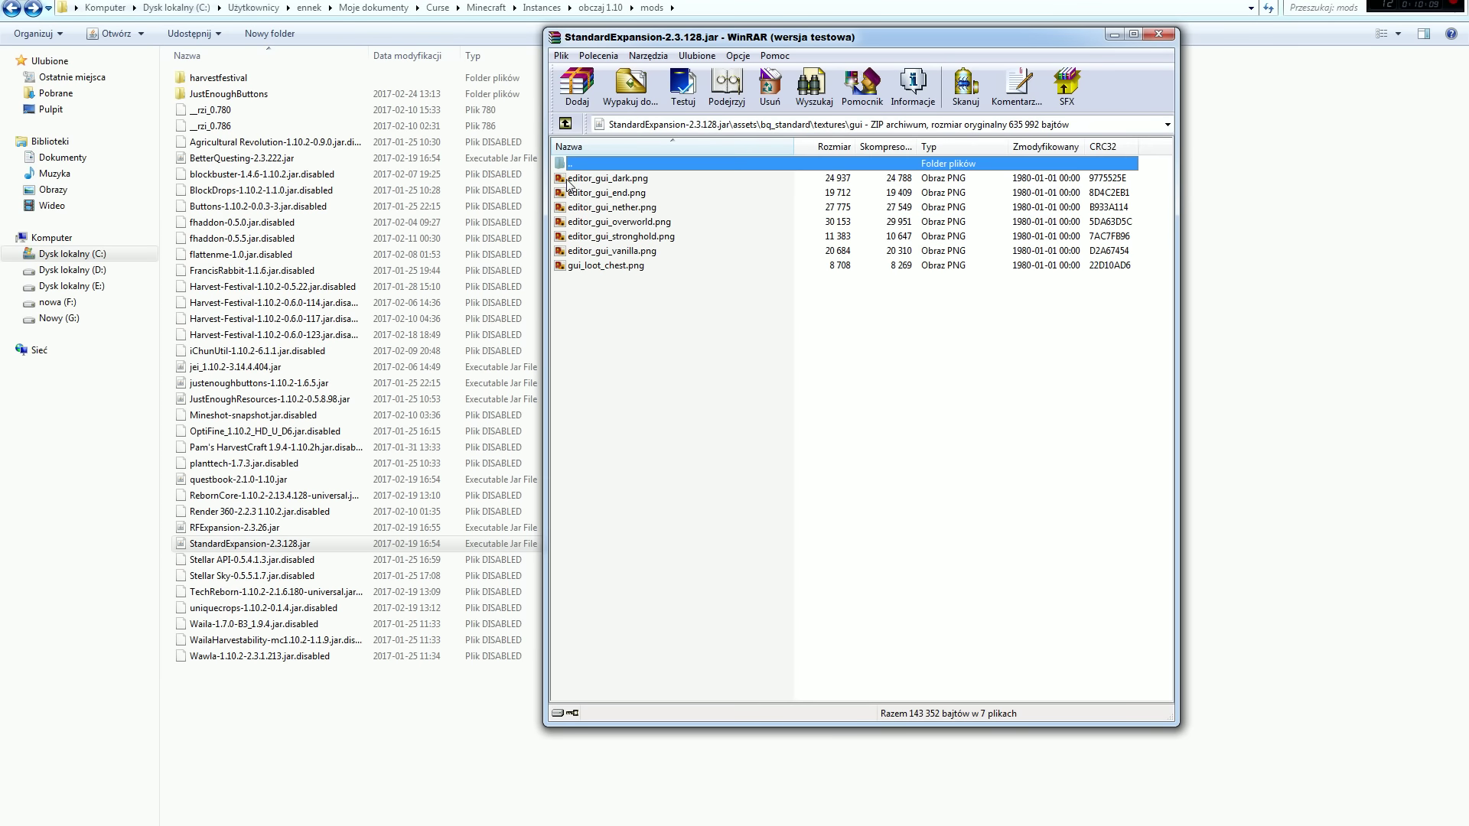
key(Down)
key(Down)
key(Down)
key(Down)
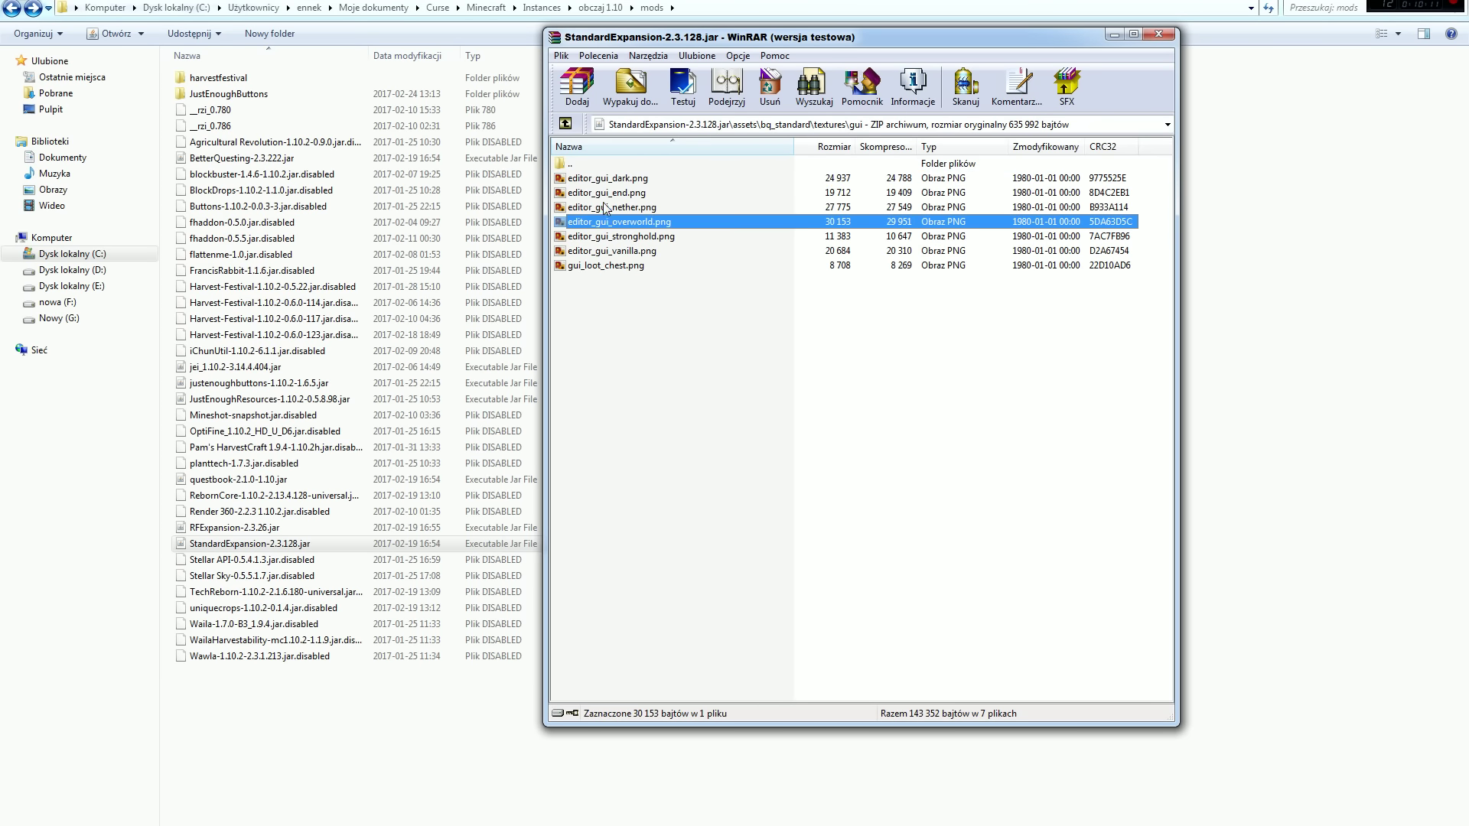
double_click(604, 184)
scroll(685, 370, up, 4)
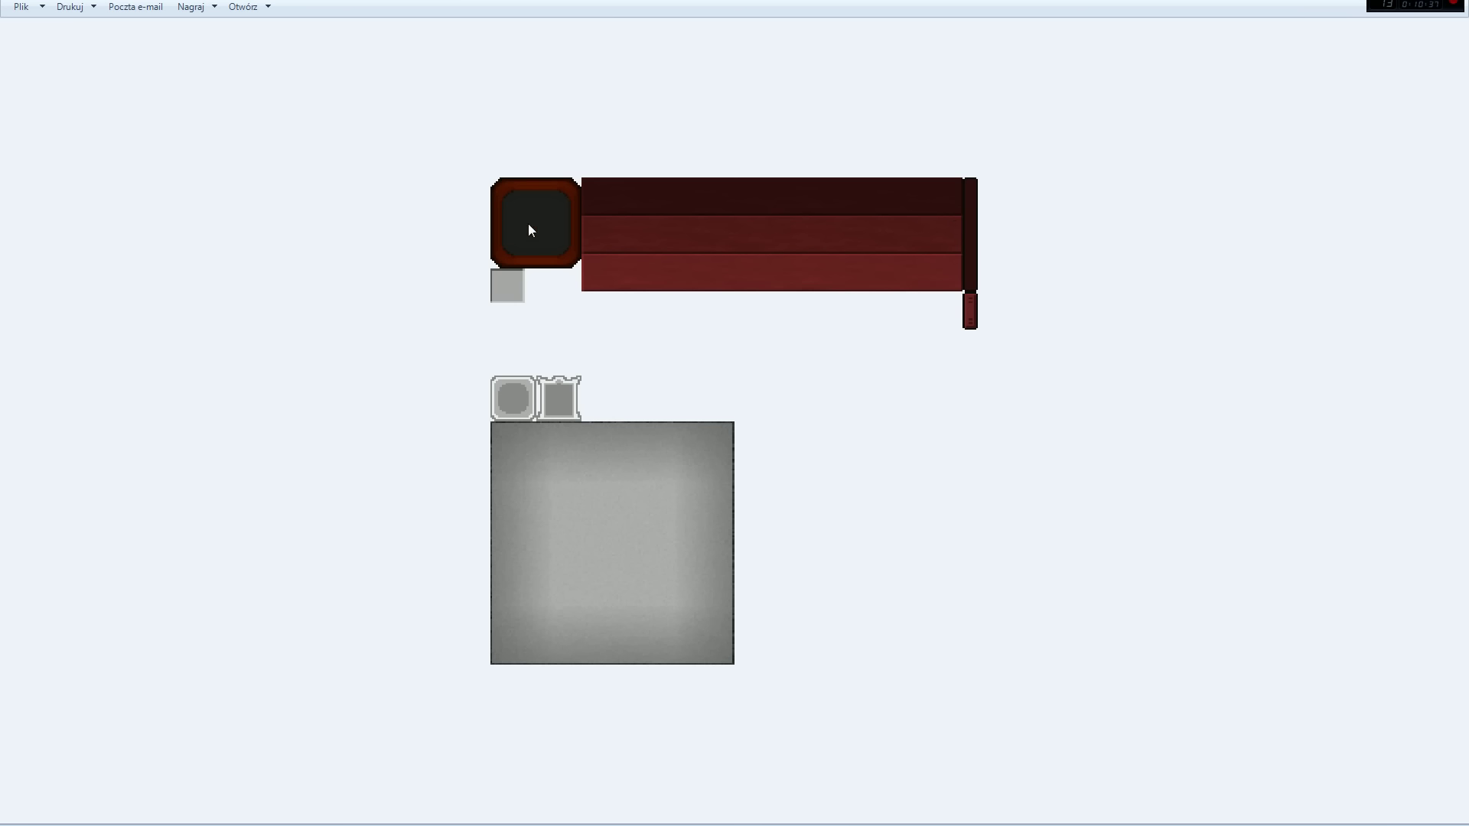
- Switch back to Minecraft and apply the Standard Dark theme to the quest book
key(alt+Tab)
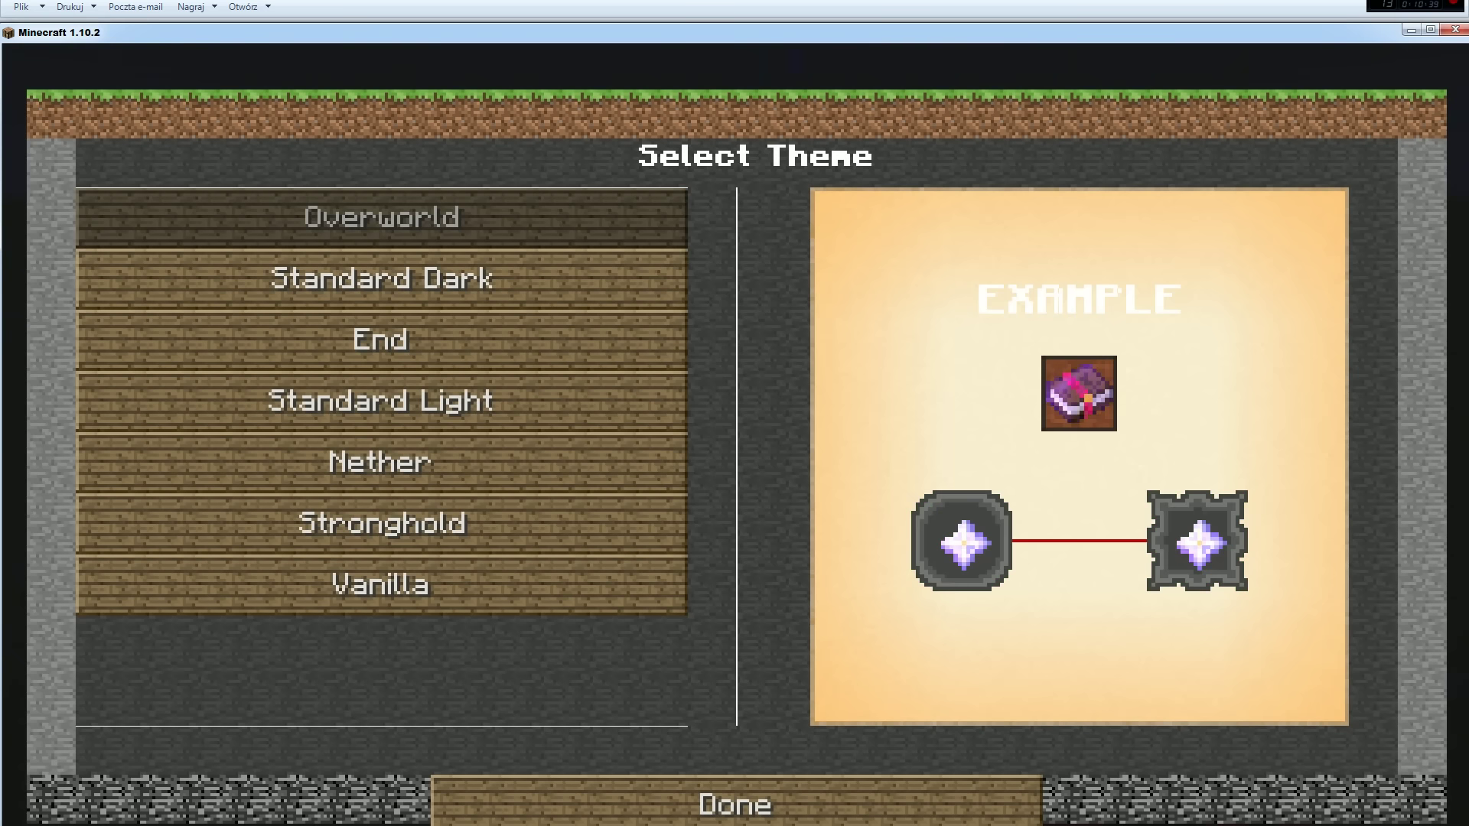
click(475, 280)
click(380, 346)
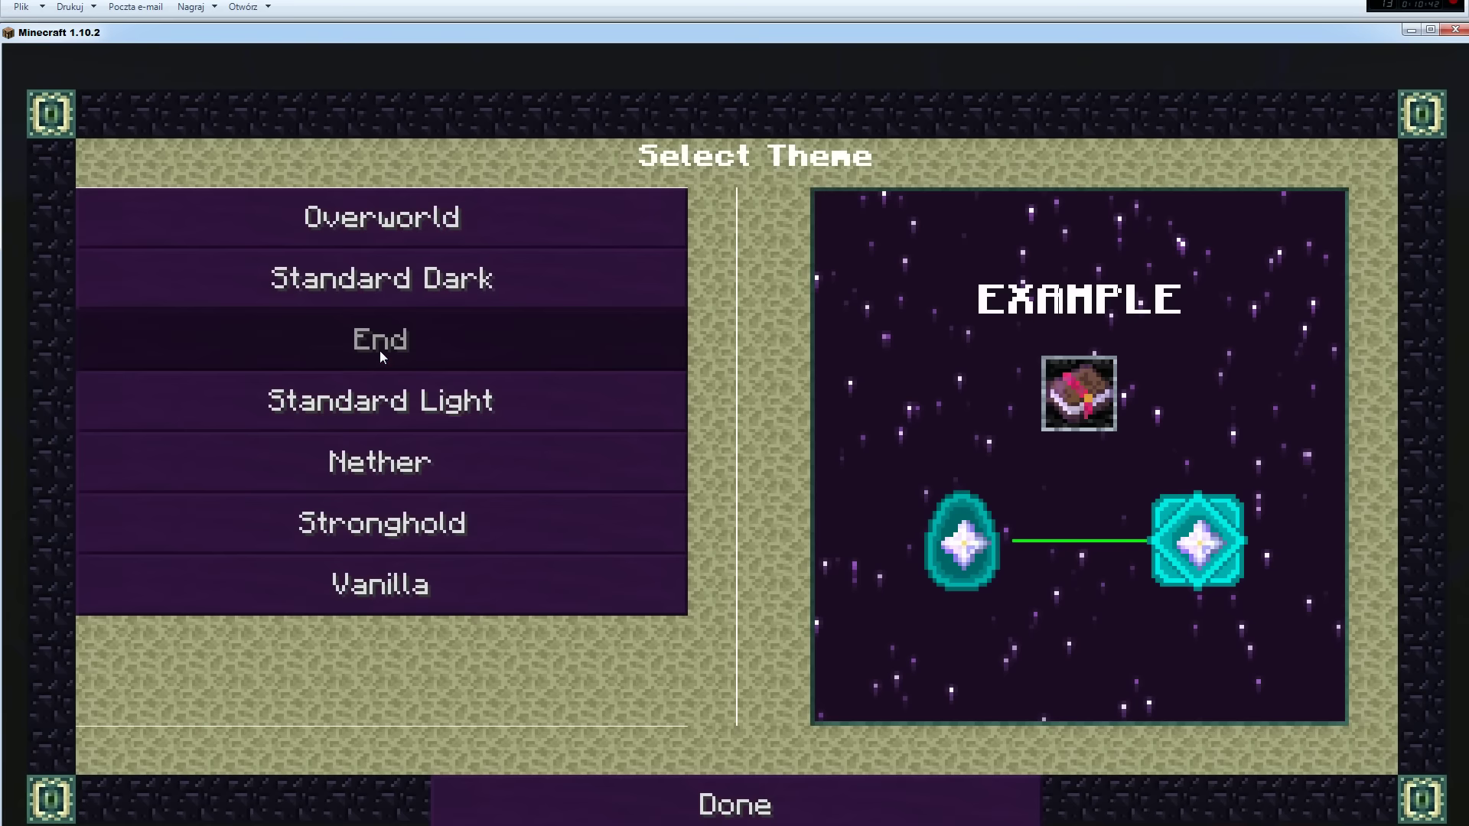
click(410, 291)
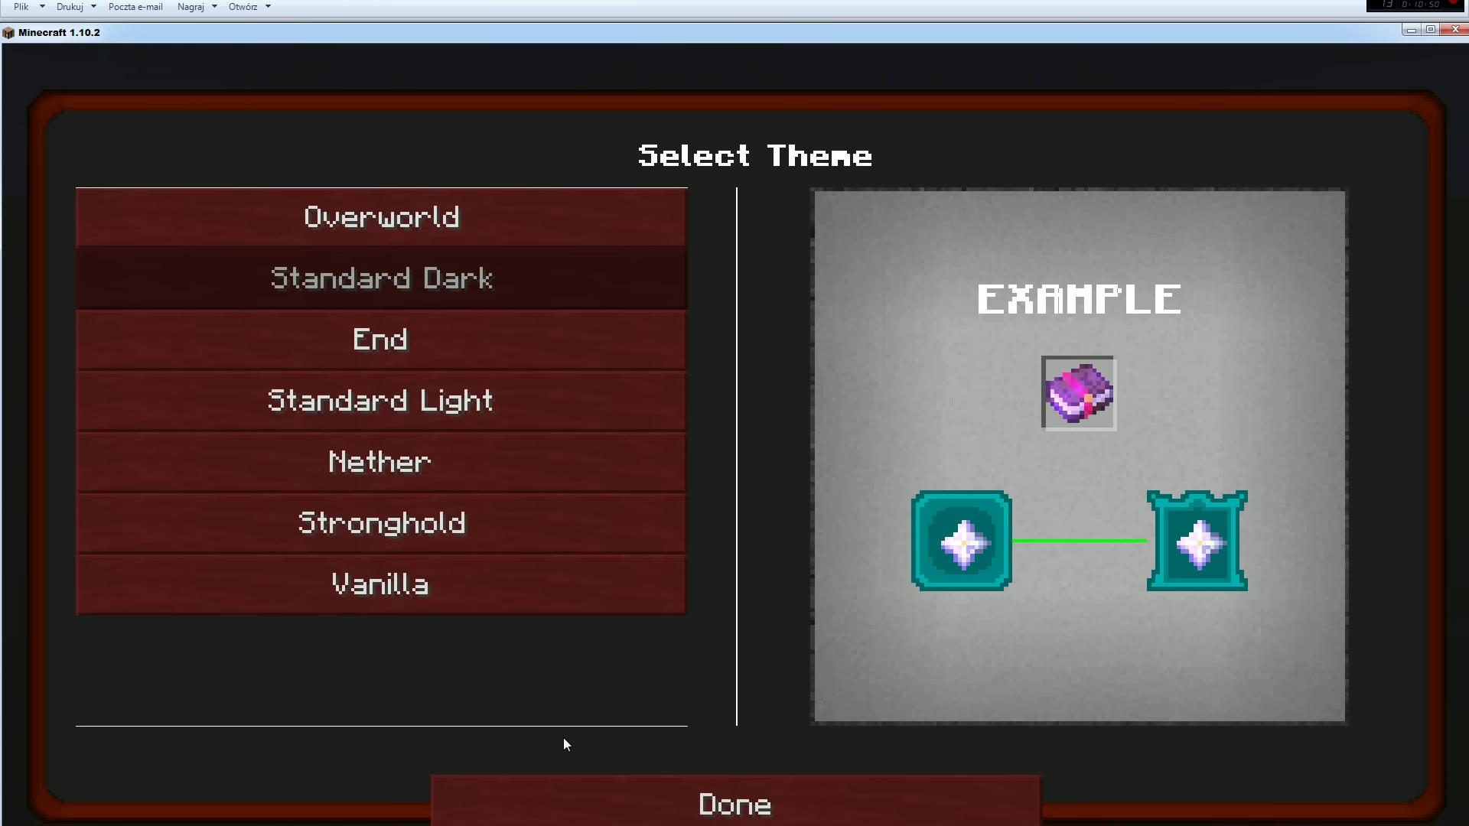
click(647, 801)
- View both quest lines in the applied theme and open the upper quest in New Quest Line
click(515, 712)
click(294, 238)
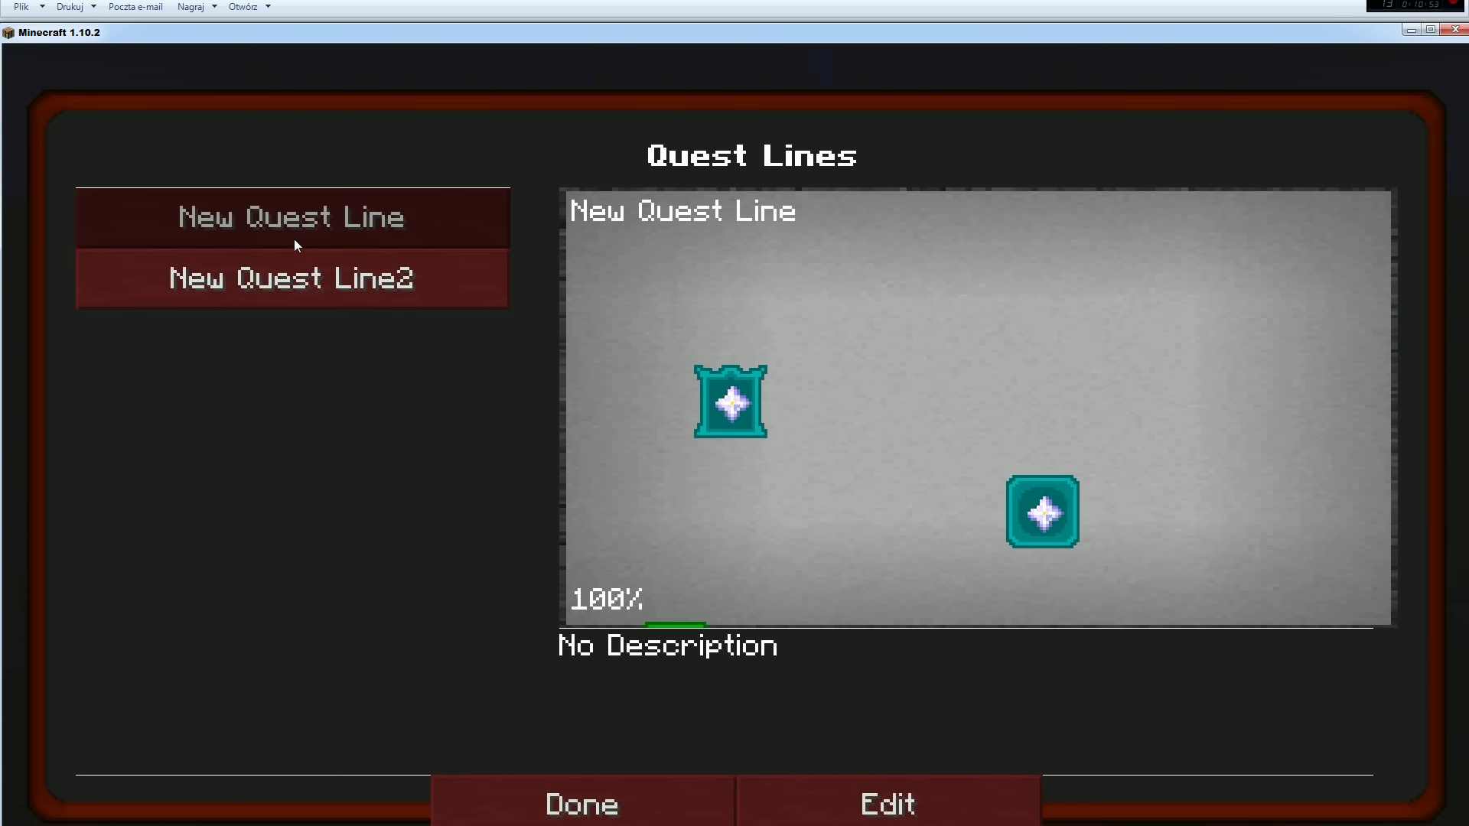
click(301, 280)
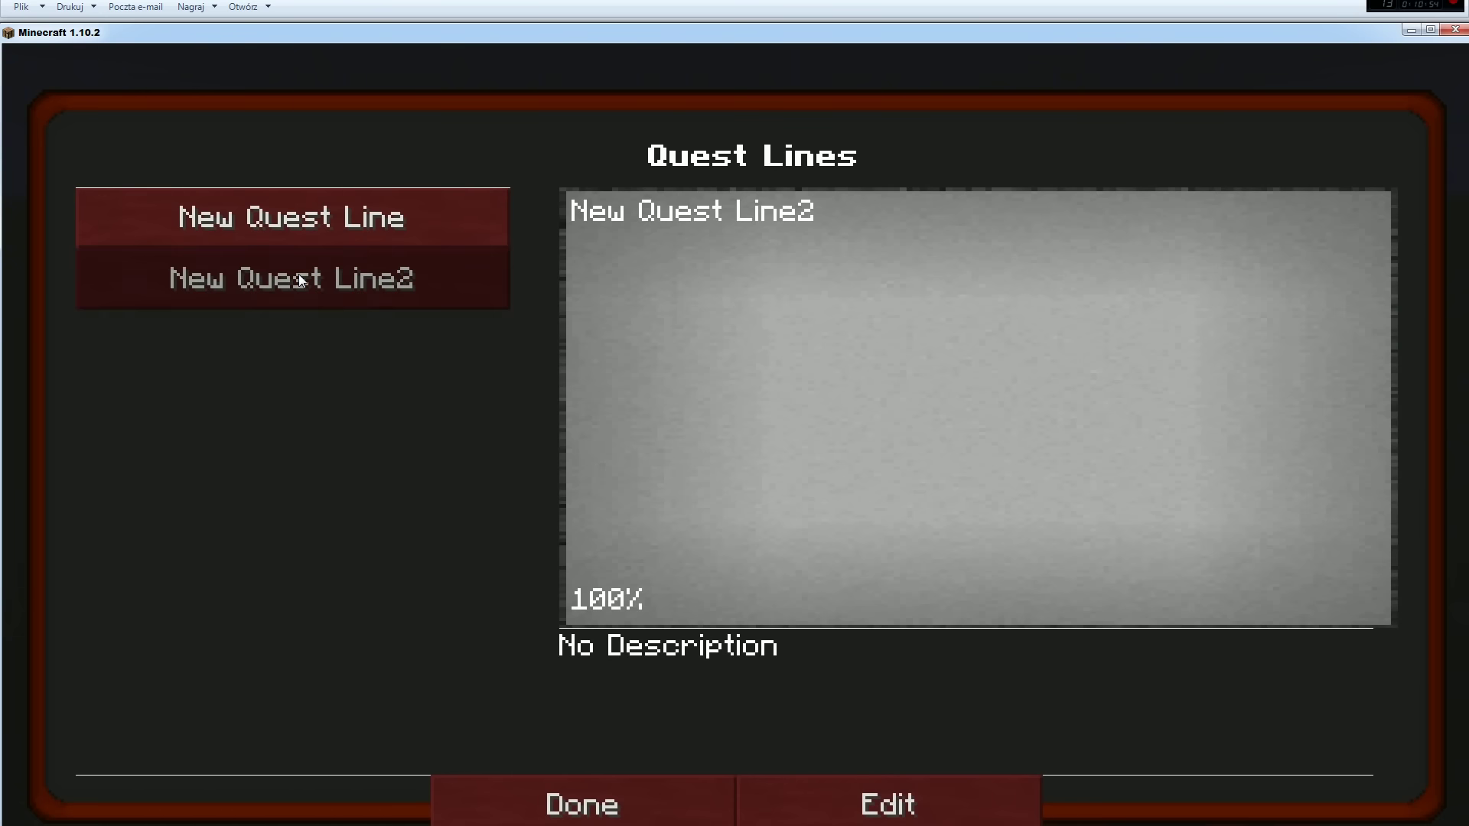
click(294, 230)
click(748, 383)
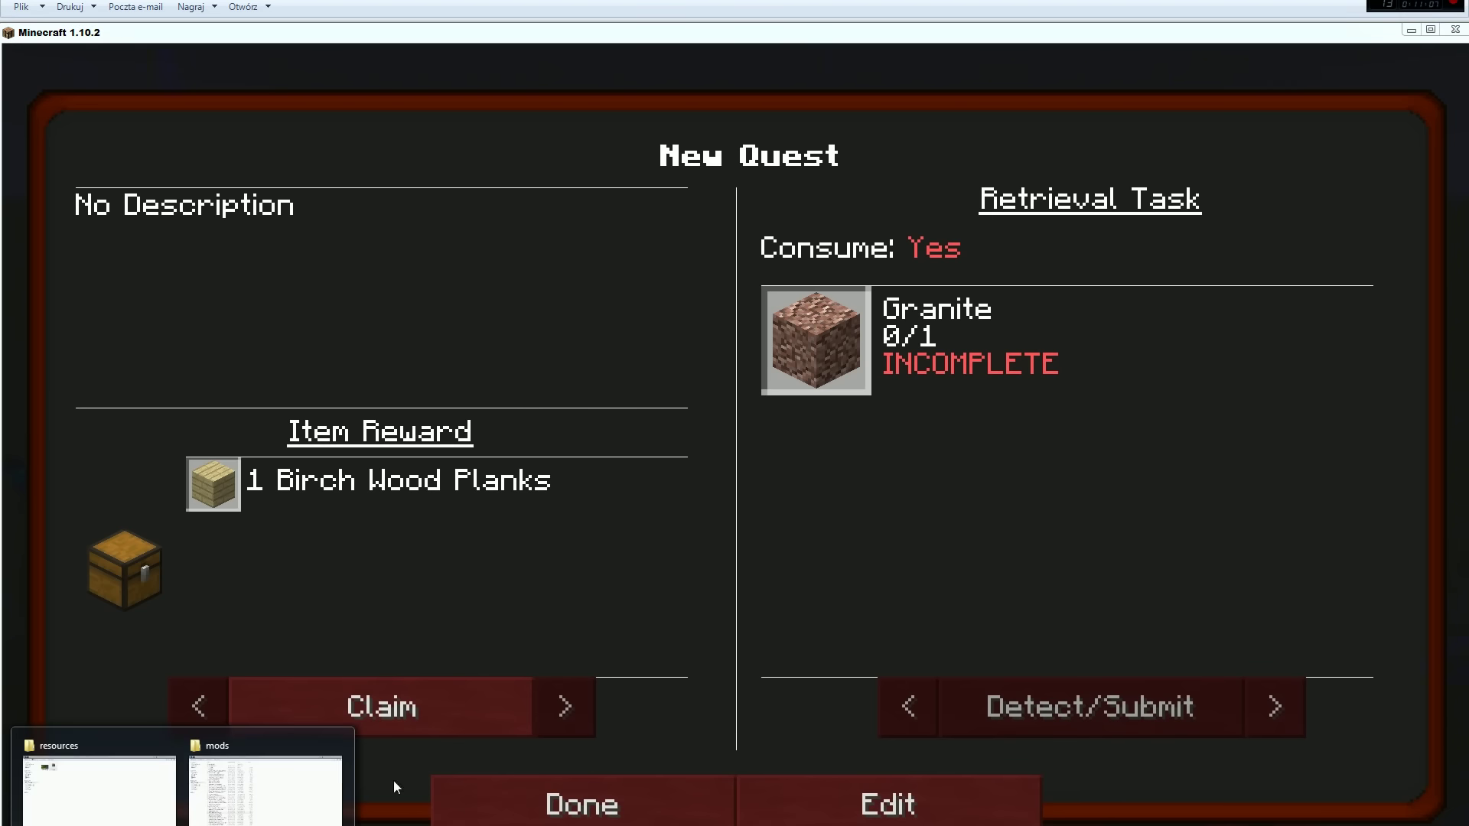
- Switch to the file explorer and check the betterquesting config folder and the mybq.zip in its resources folder
click(114, 769)
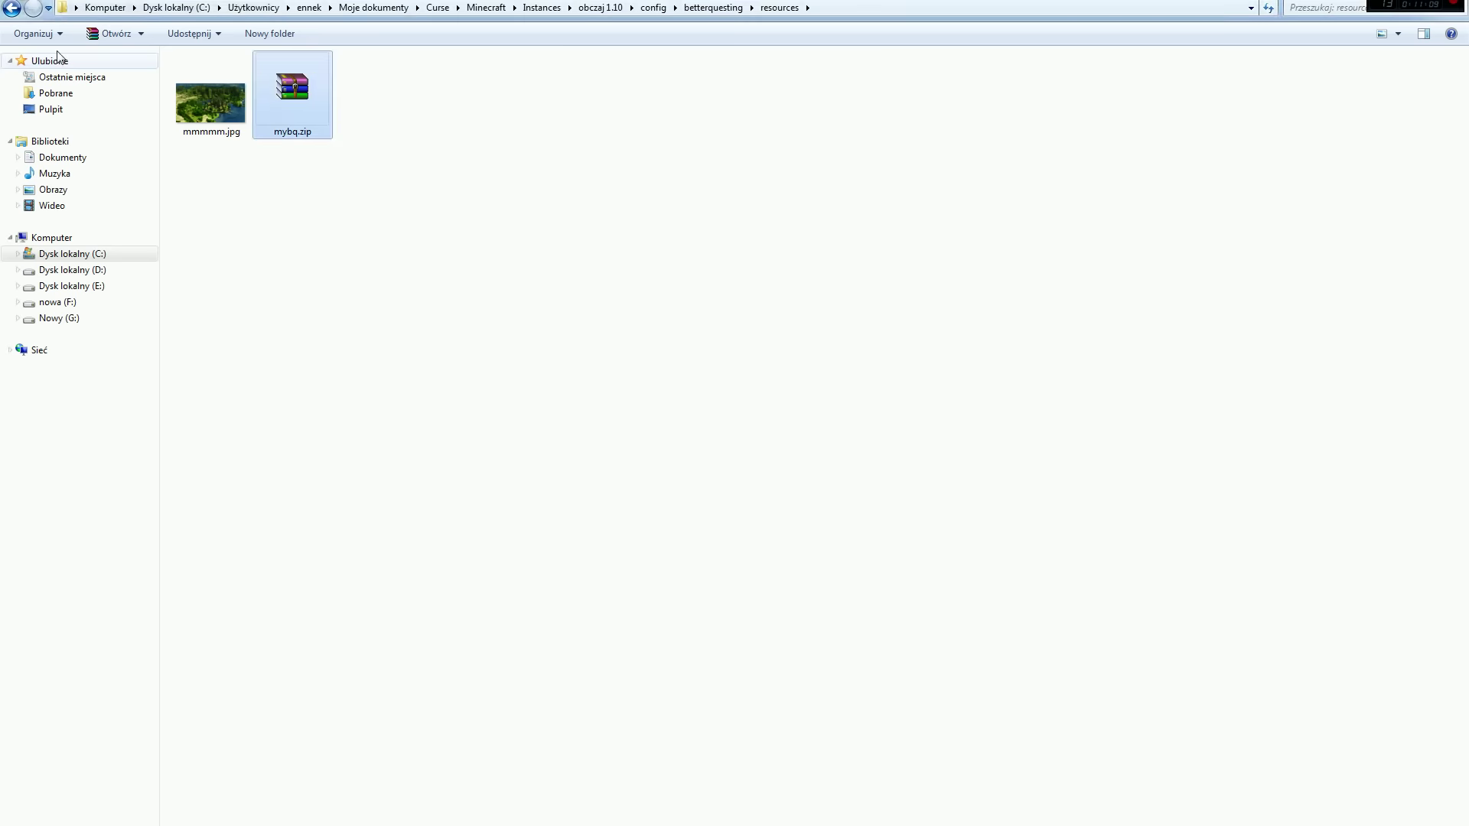
click(10, 9)
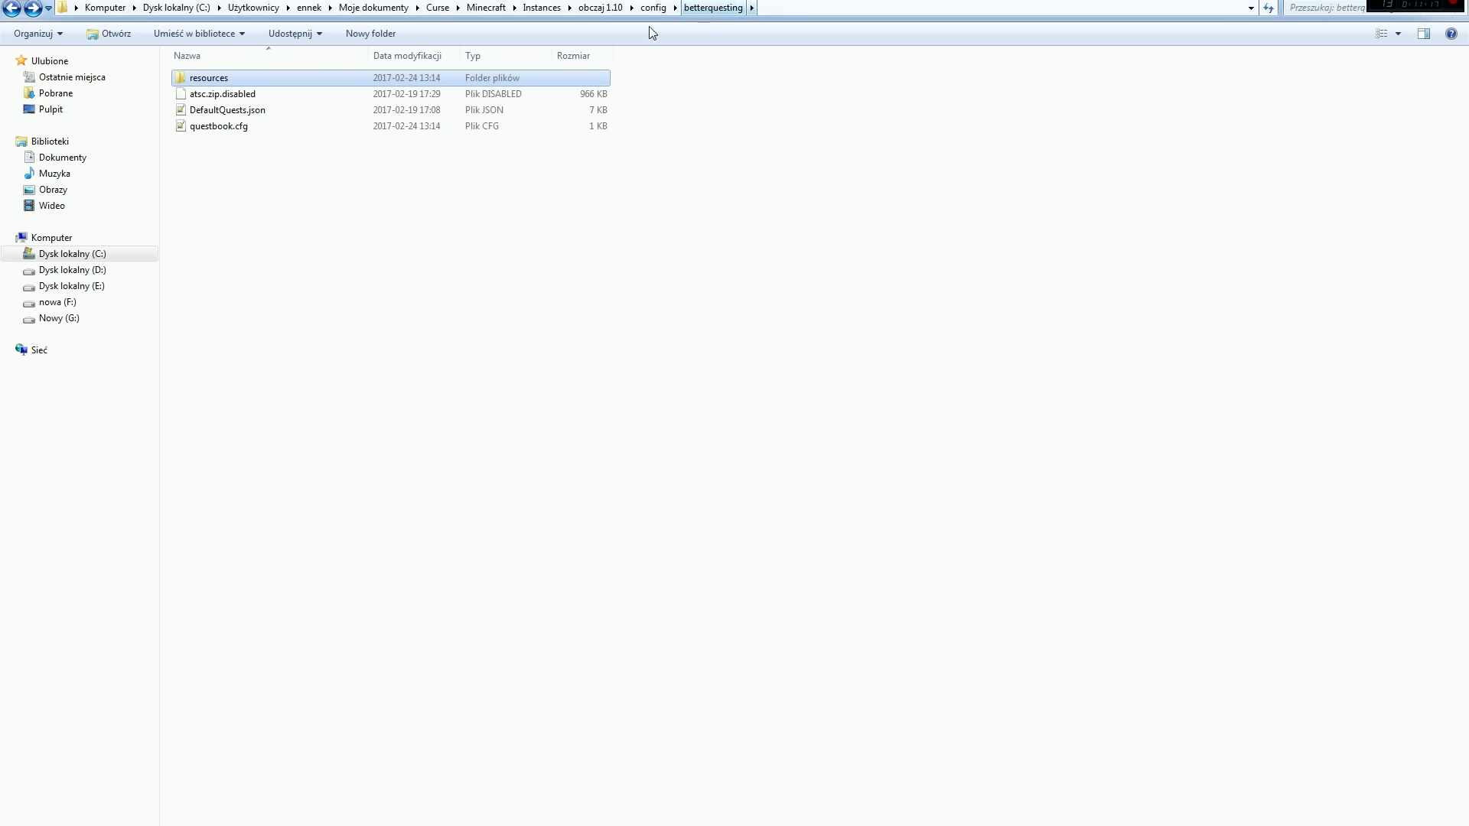
double_click(199, 80)
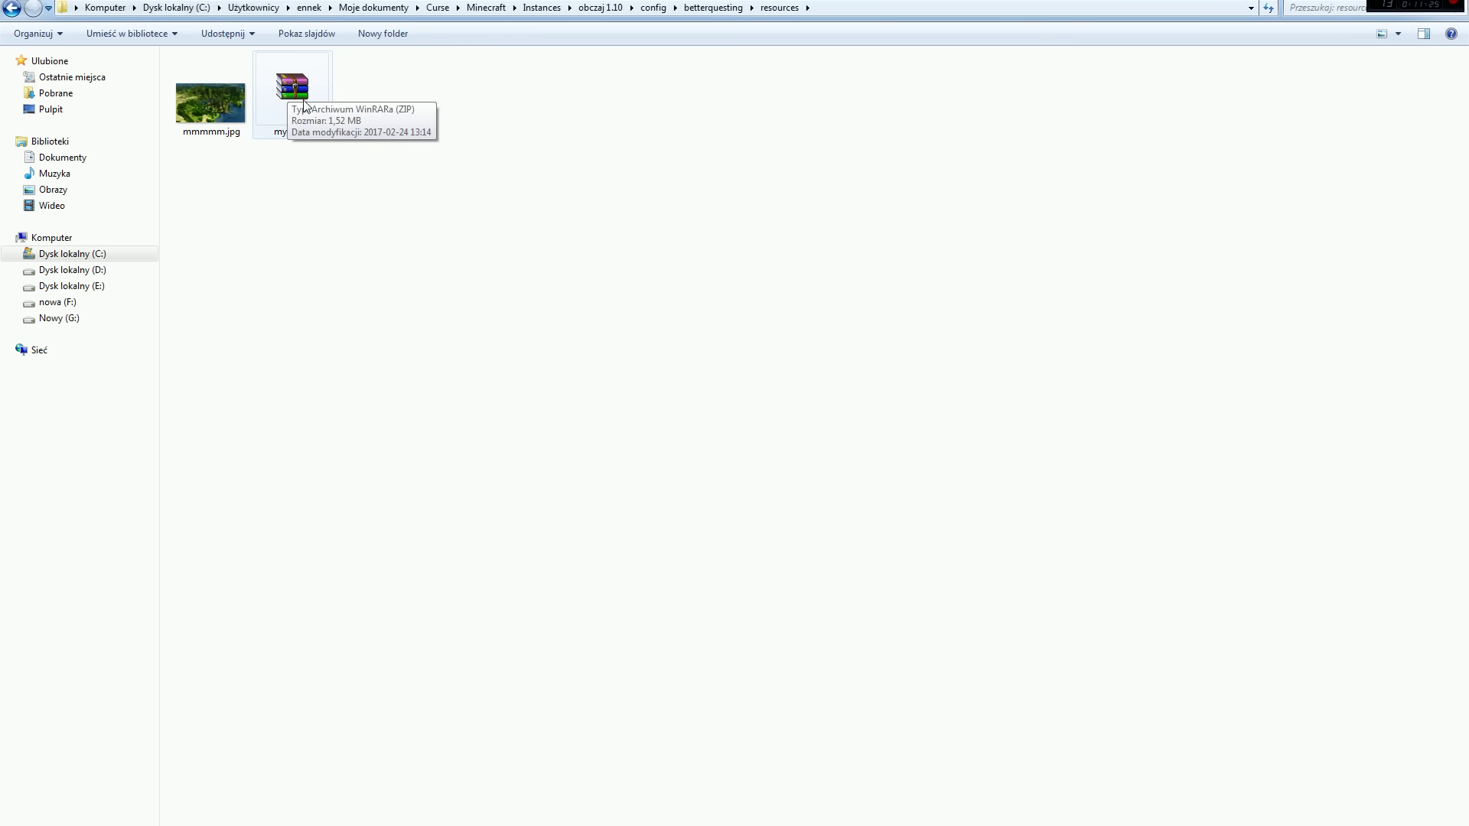
- Open mybq.zip from the resources folder and browse to assets\betterquesting\textures\gui
click(288, 68)
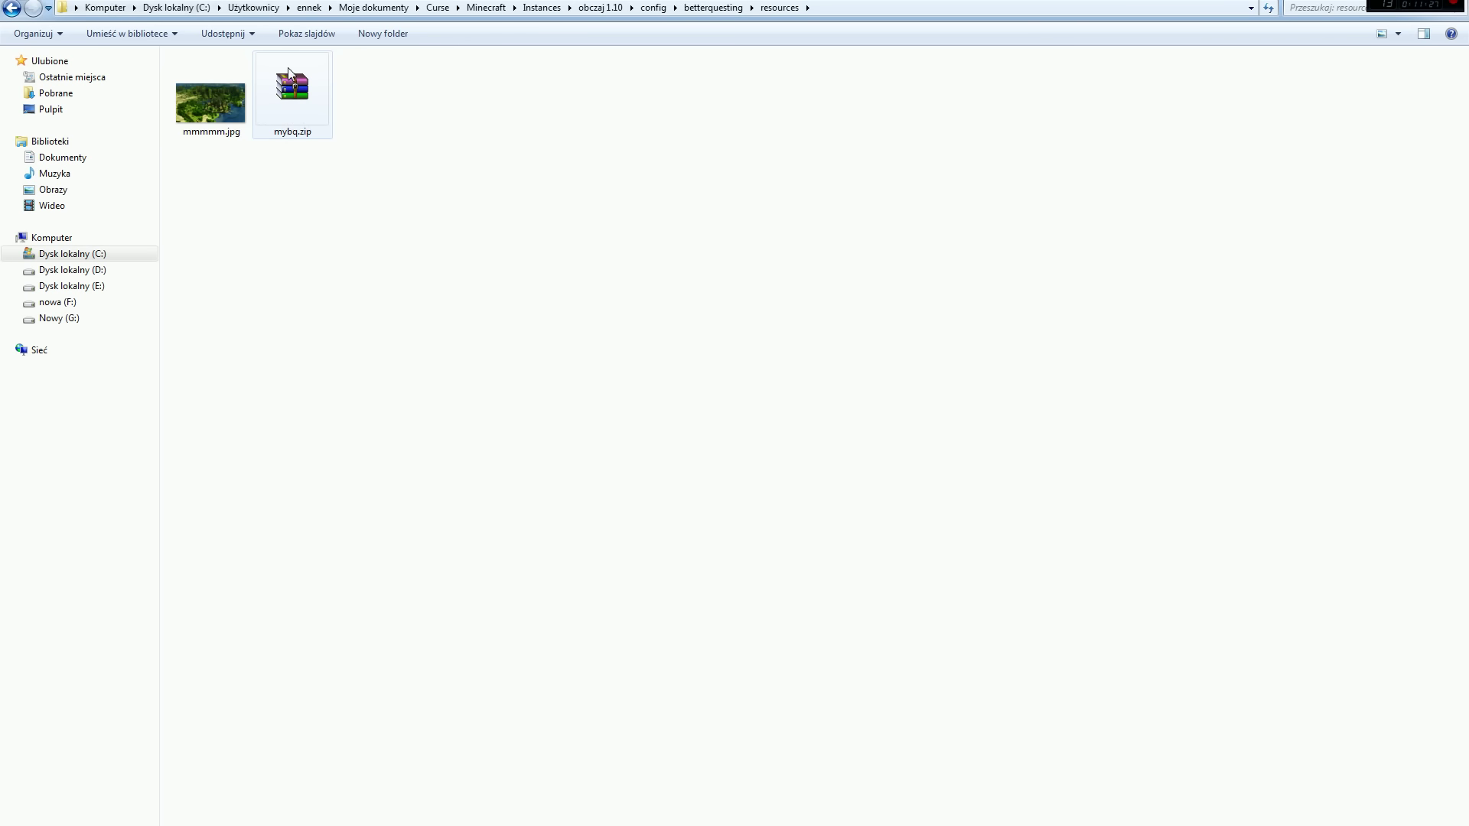
double_click(308, 96)
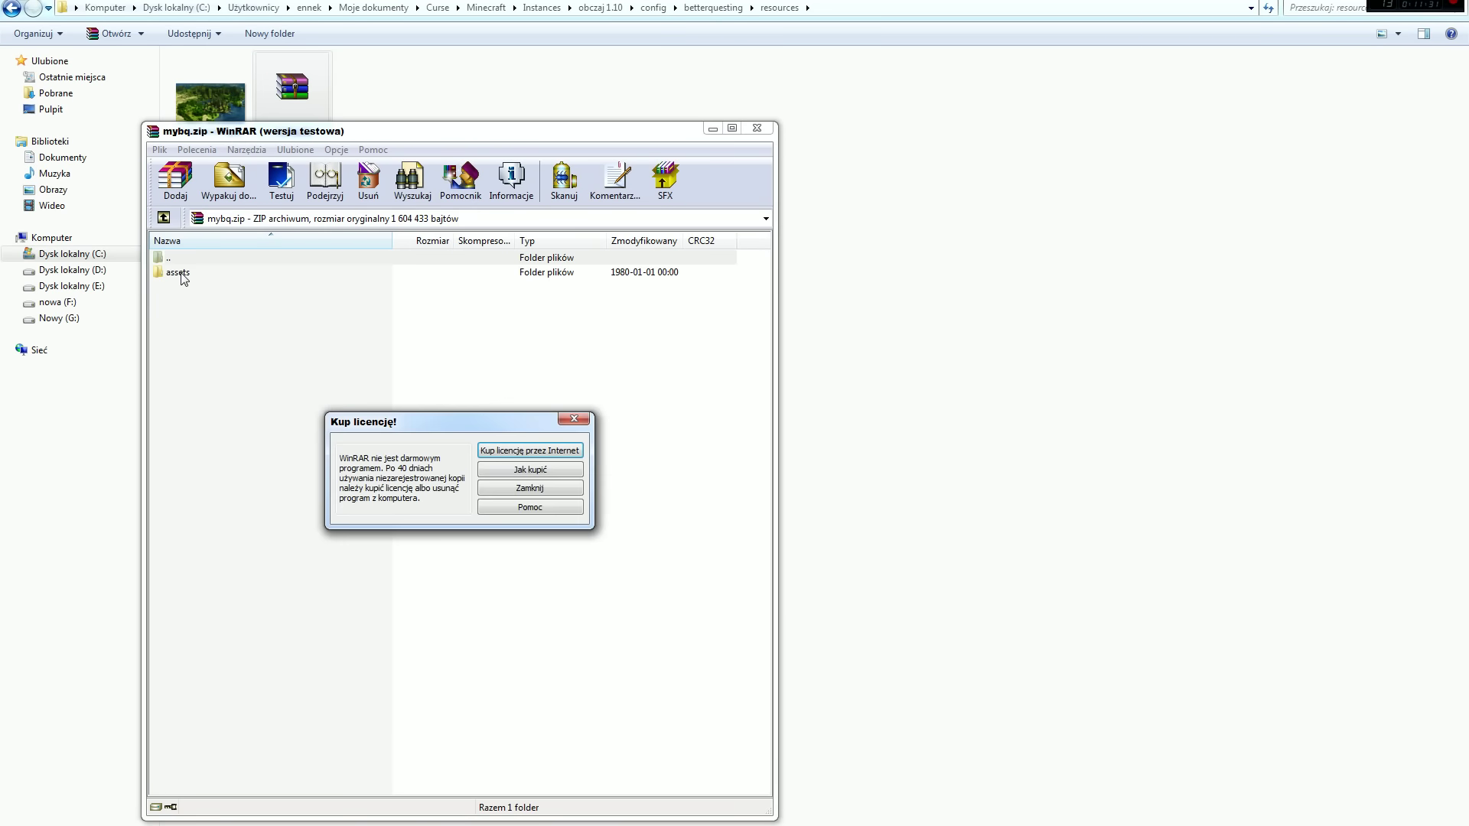
click(570, 422)
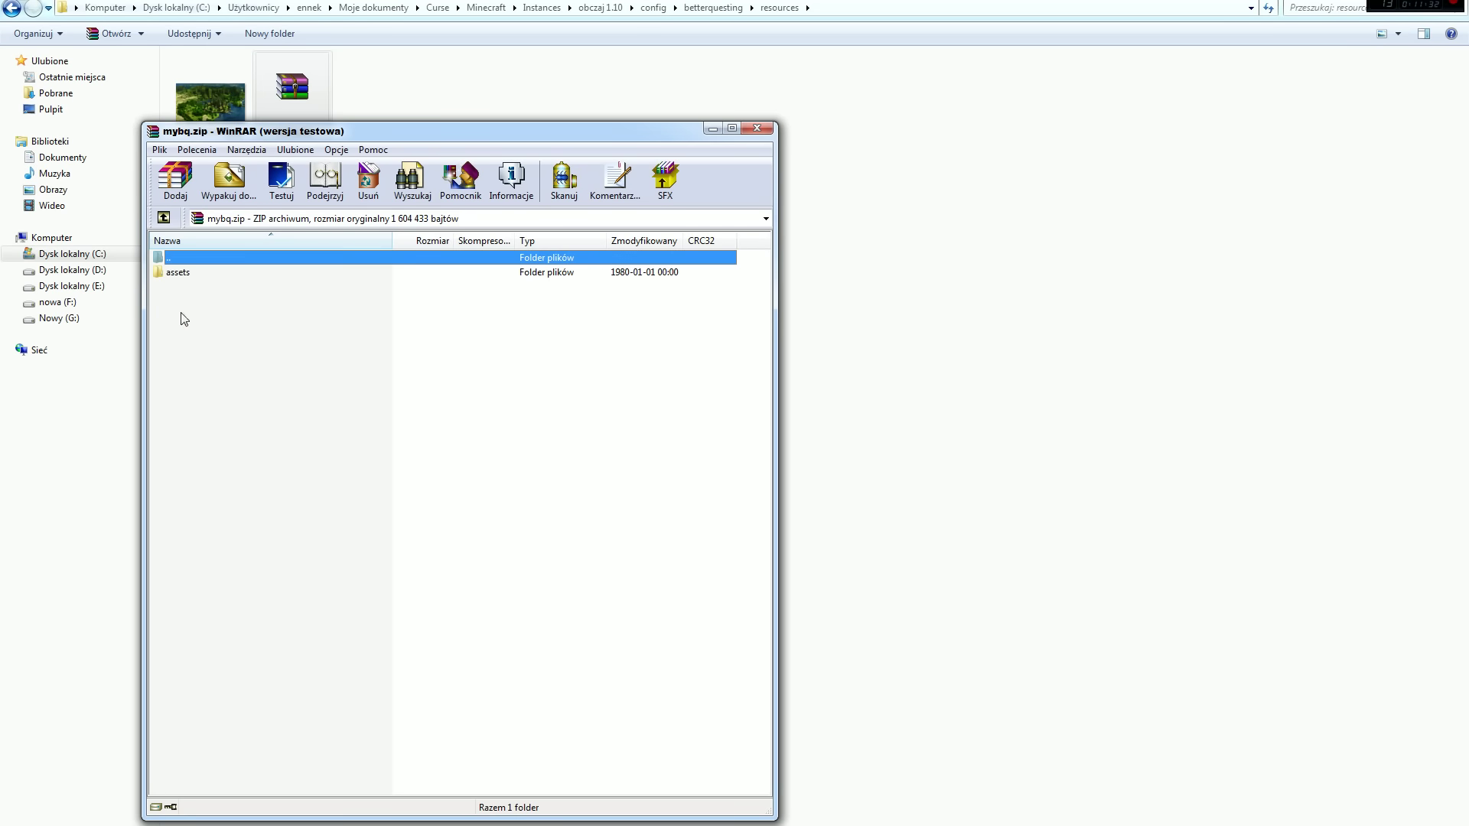
double_click(173, 273)
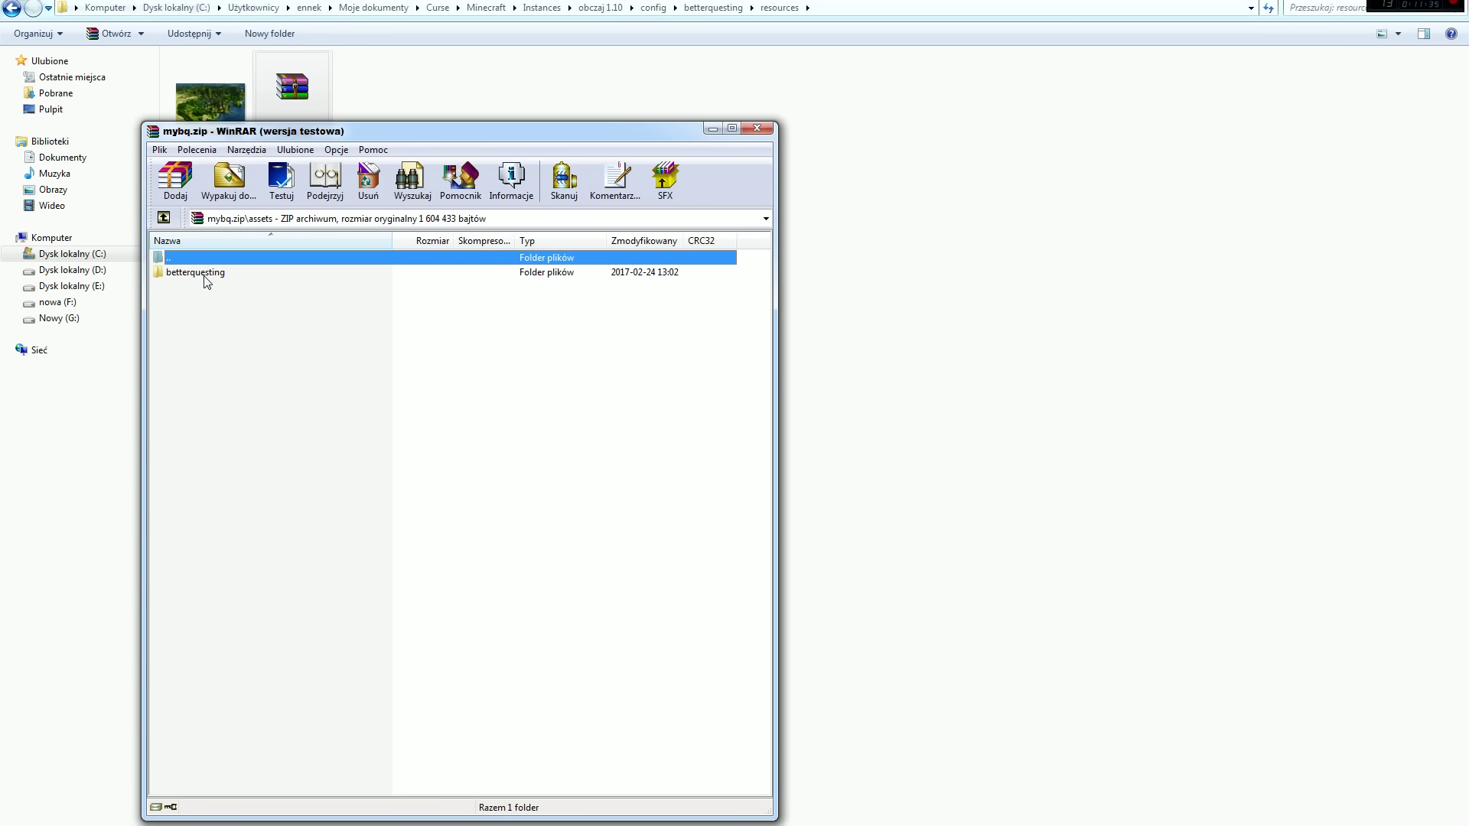
double_click(188, 276)
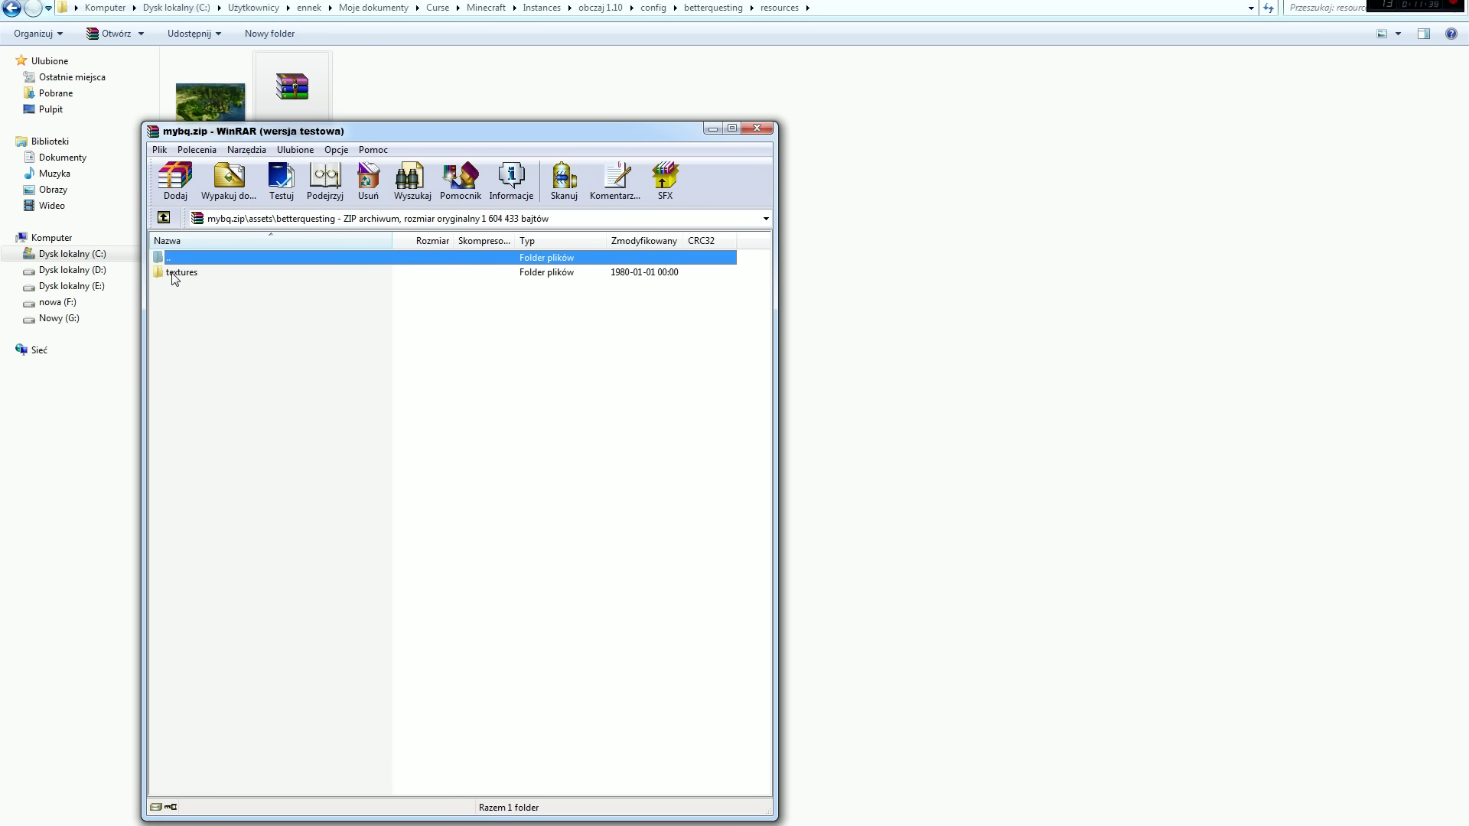
click(178, 277)
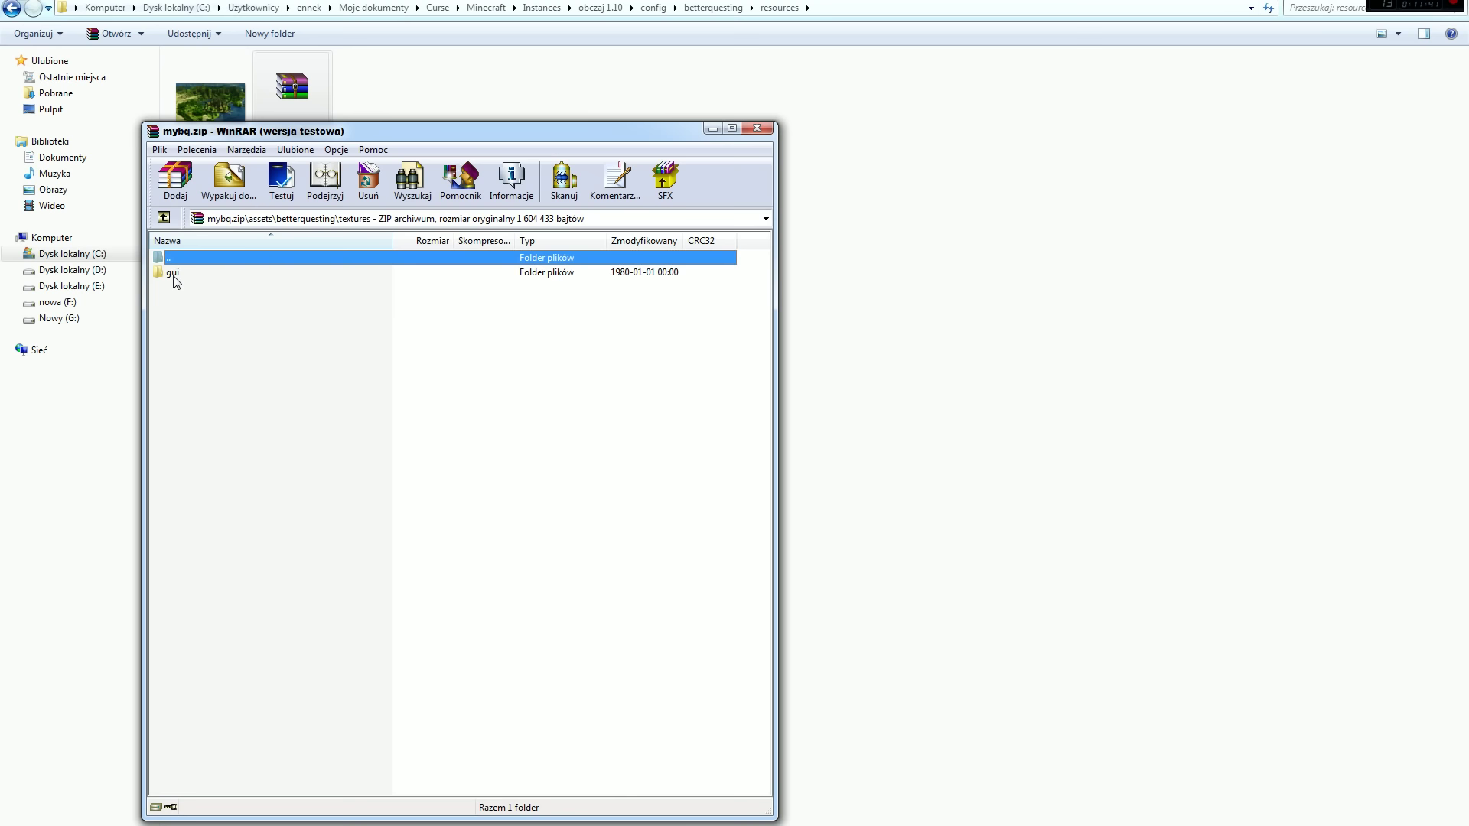
double_click(172, 277)
double_click(173, 275)
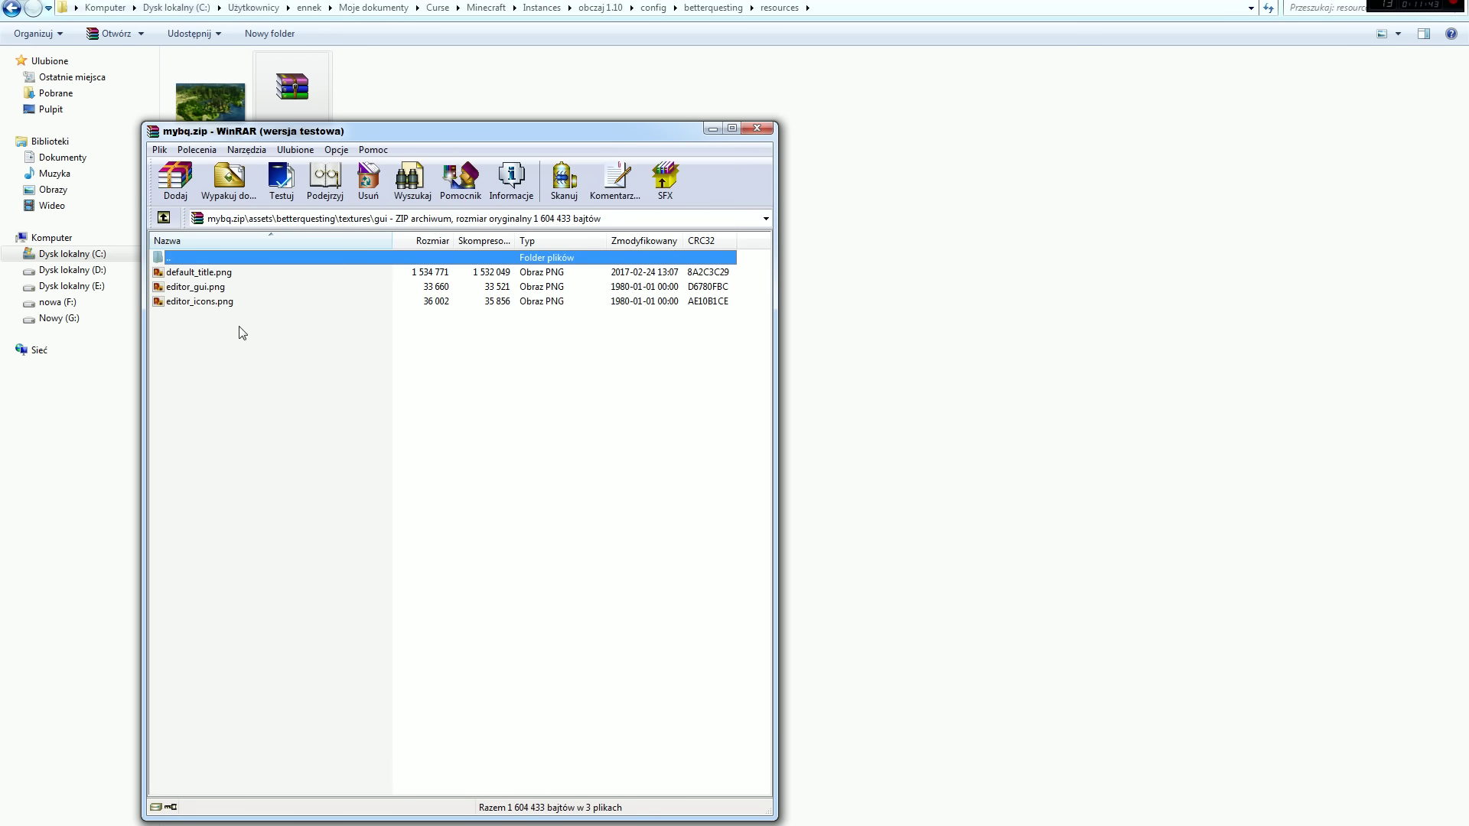
- View the archive's default_title.png and editor_gui.png images, closing each one after viewing
click(188, 275)
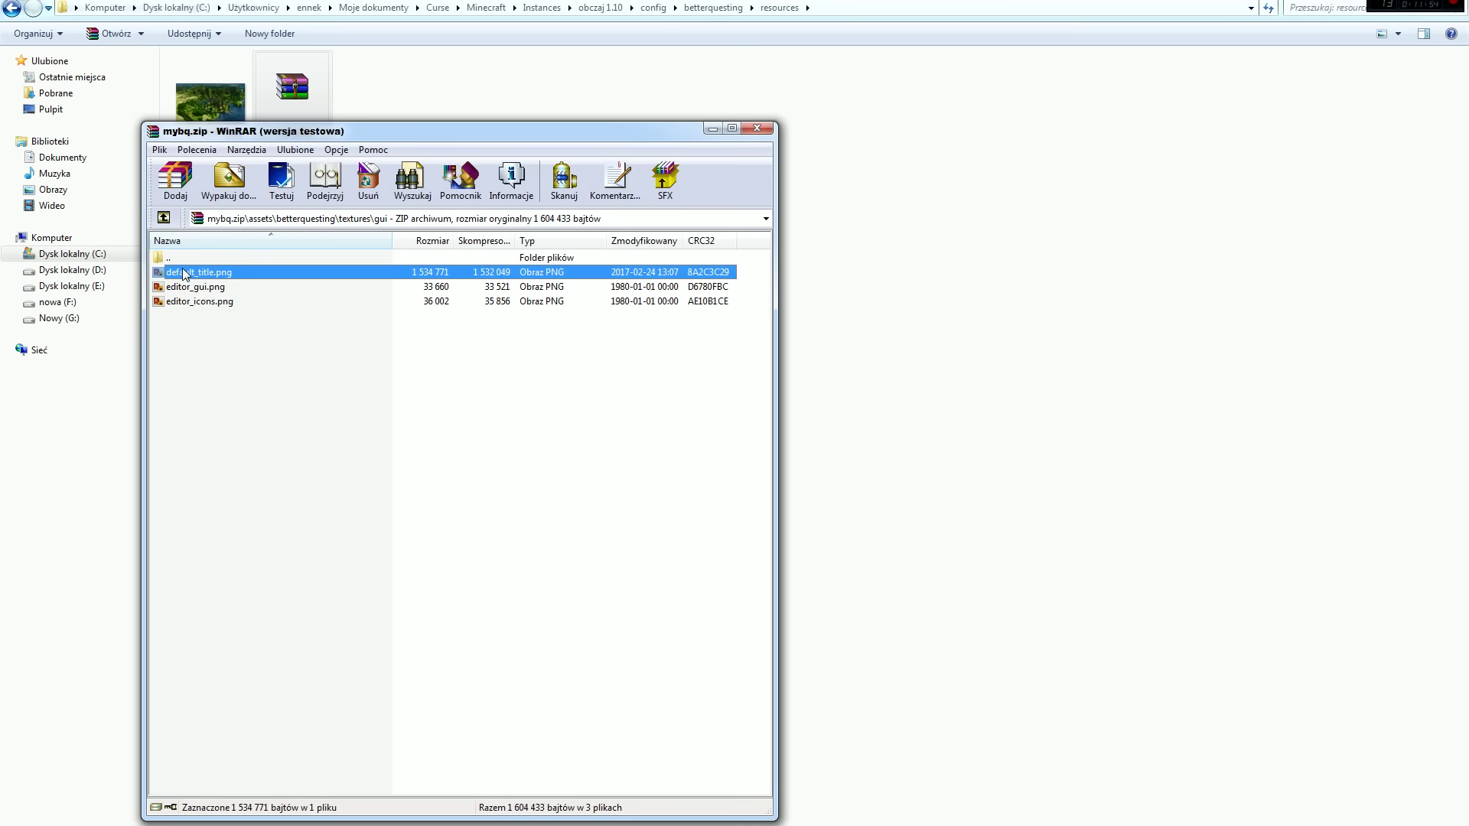
drag(229, 131, 609, 47)
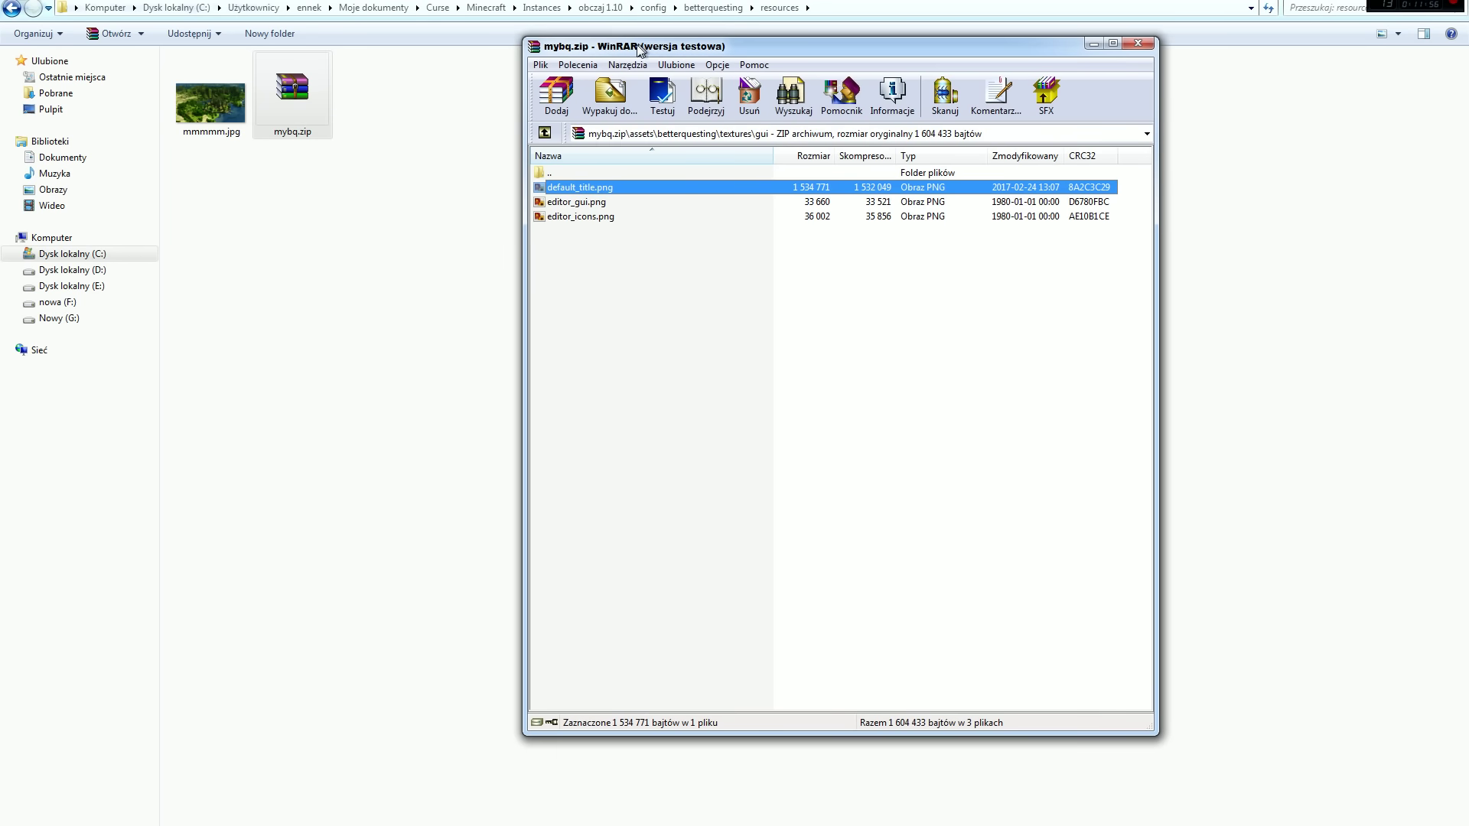
double_click(579, 191)
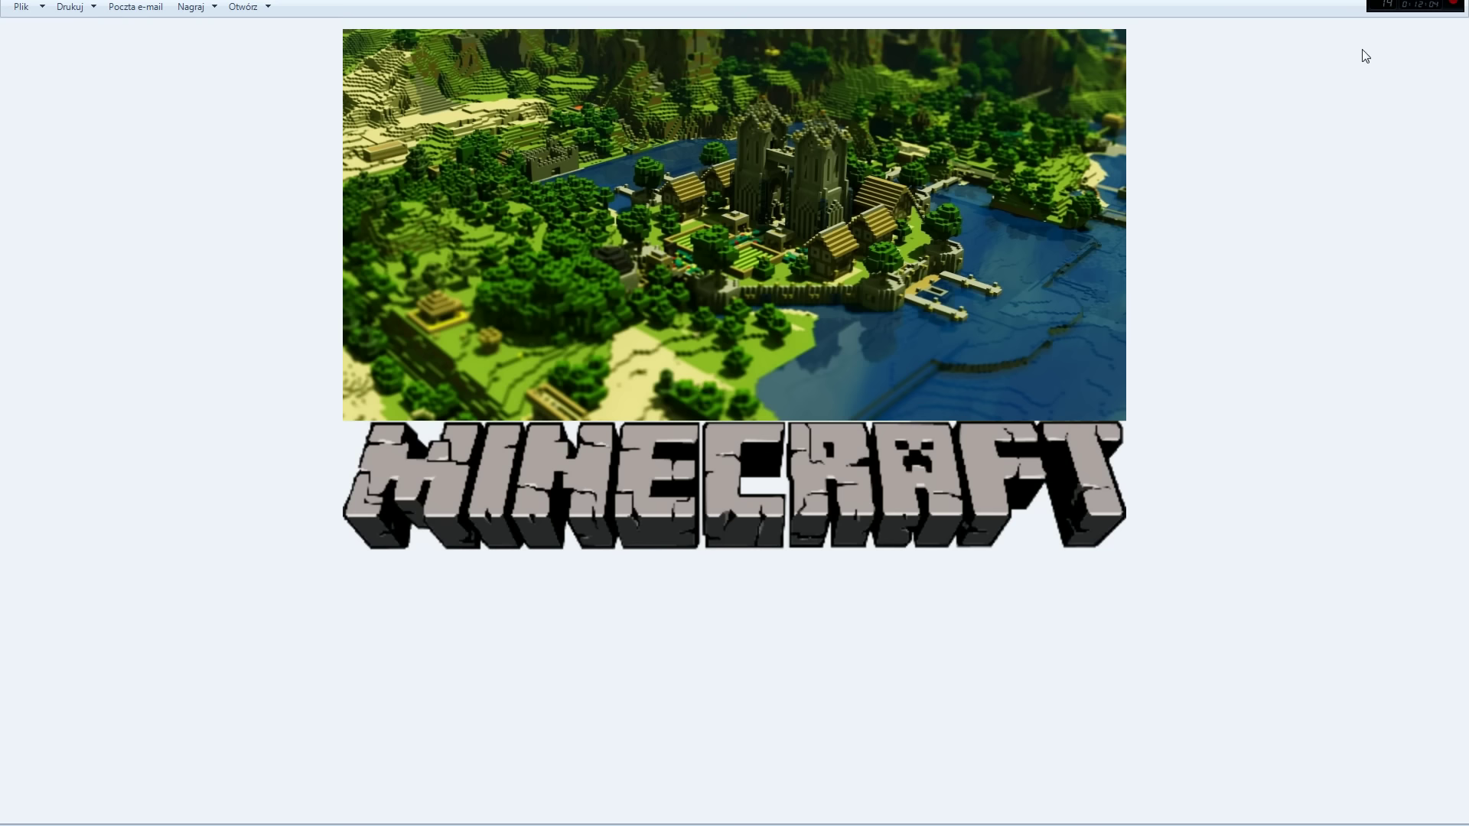
key(alt+F4)
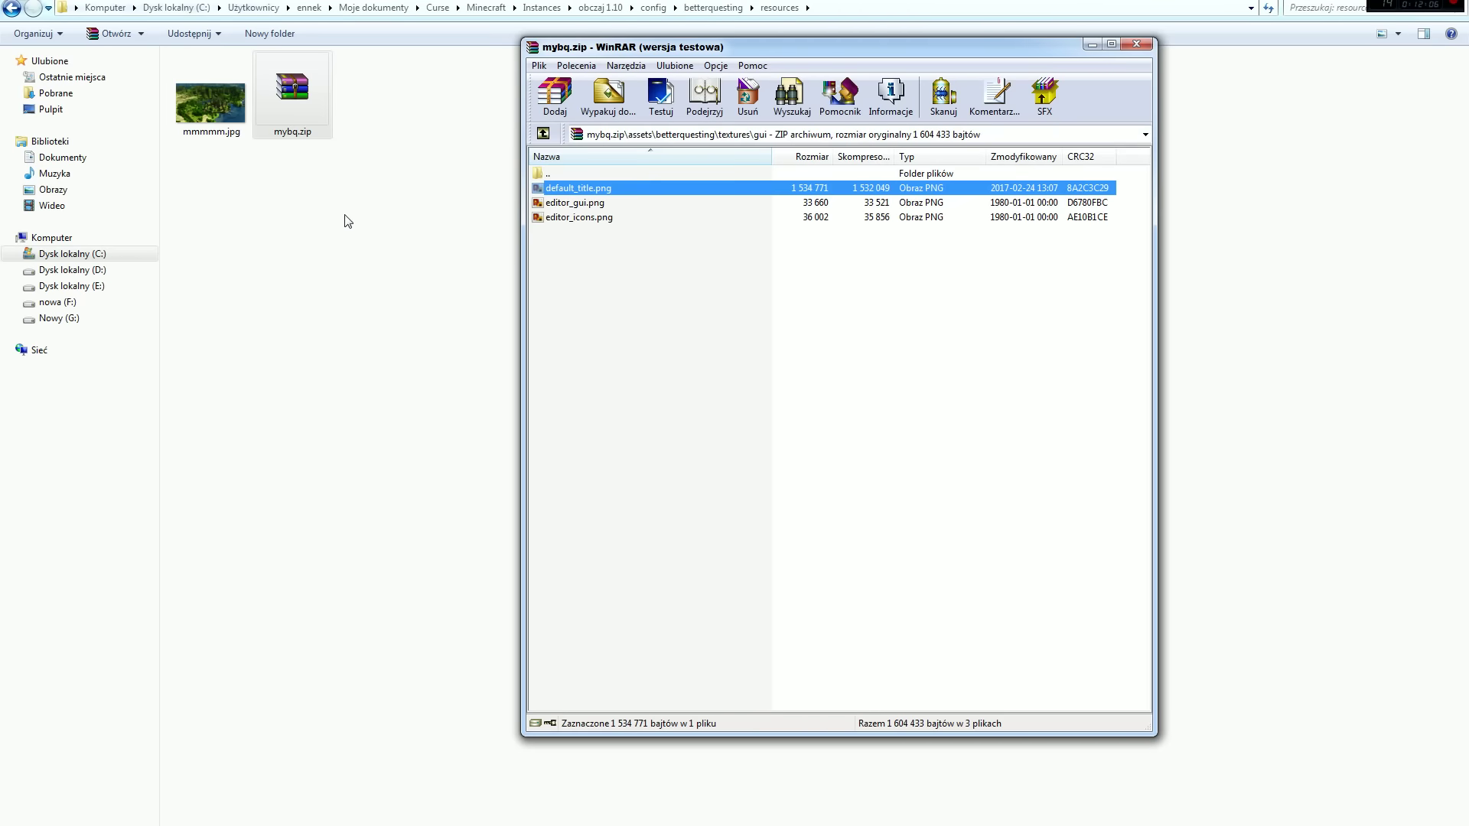
double_click(575, 203)
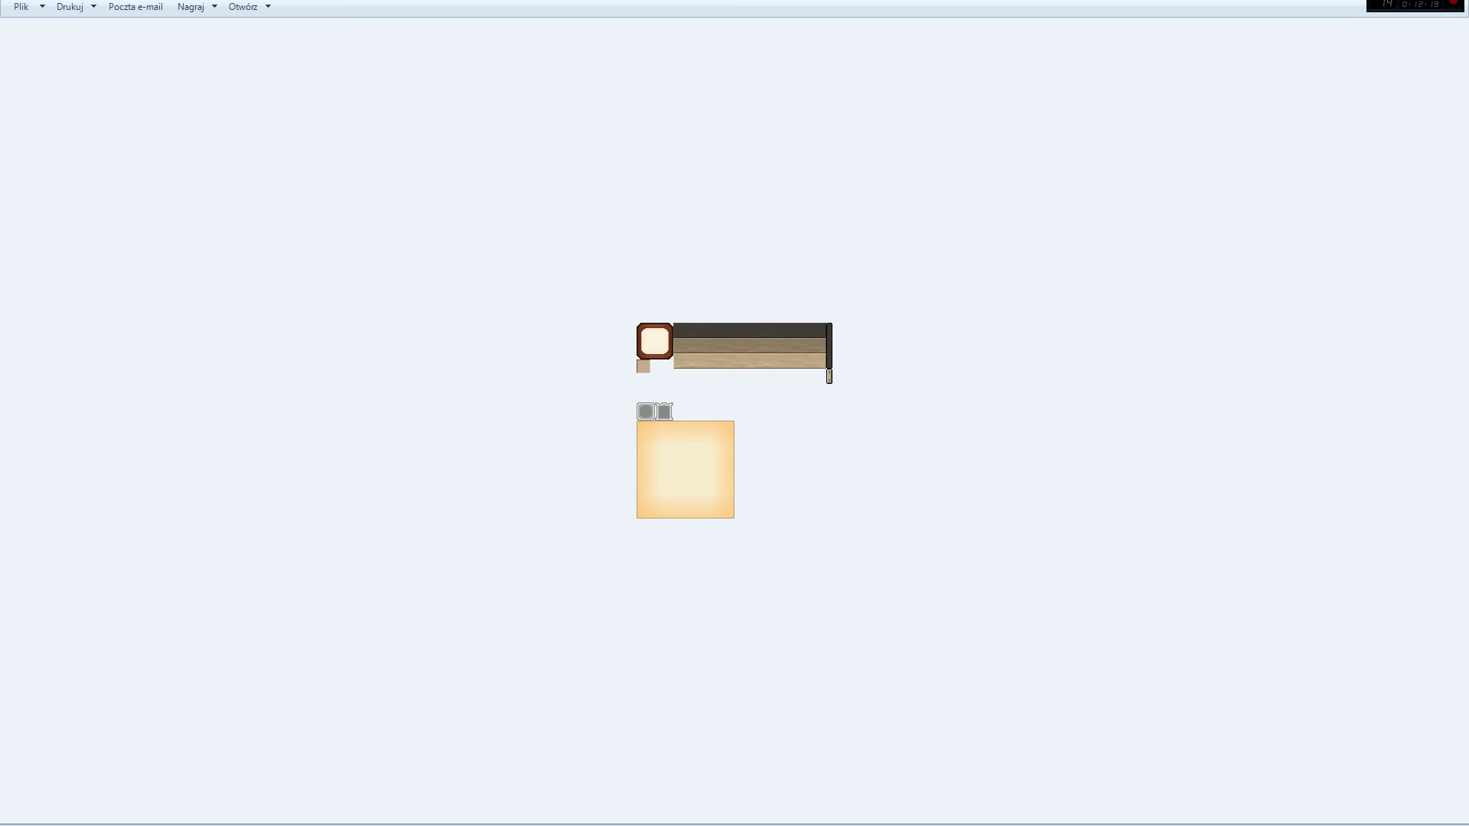
key(Escape)
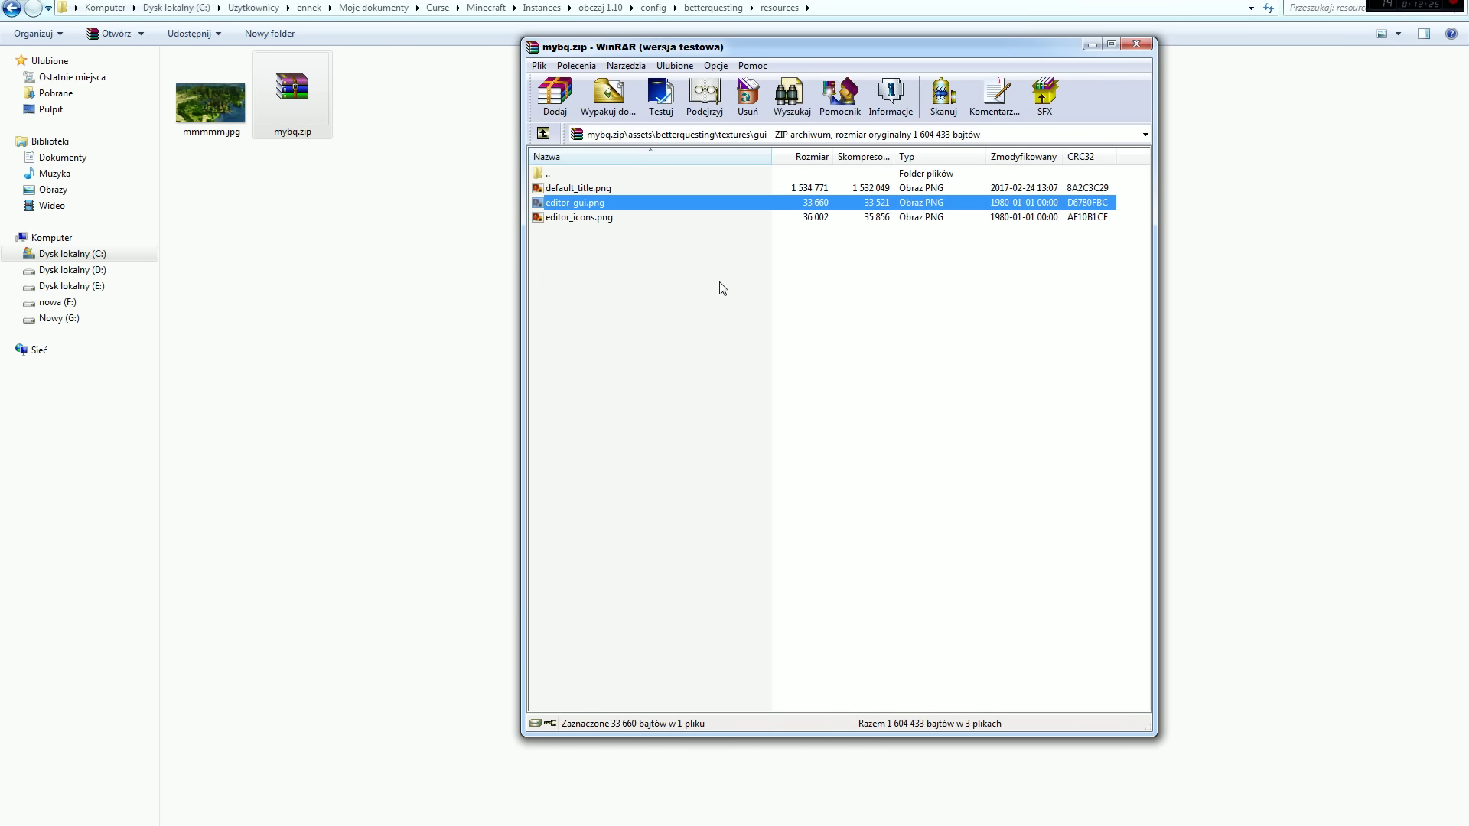
- Go back up through mybq.zip to the resources folder, then reopen the archive at its assets folder
double_click(550, 173)
double_click(552, 172)
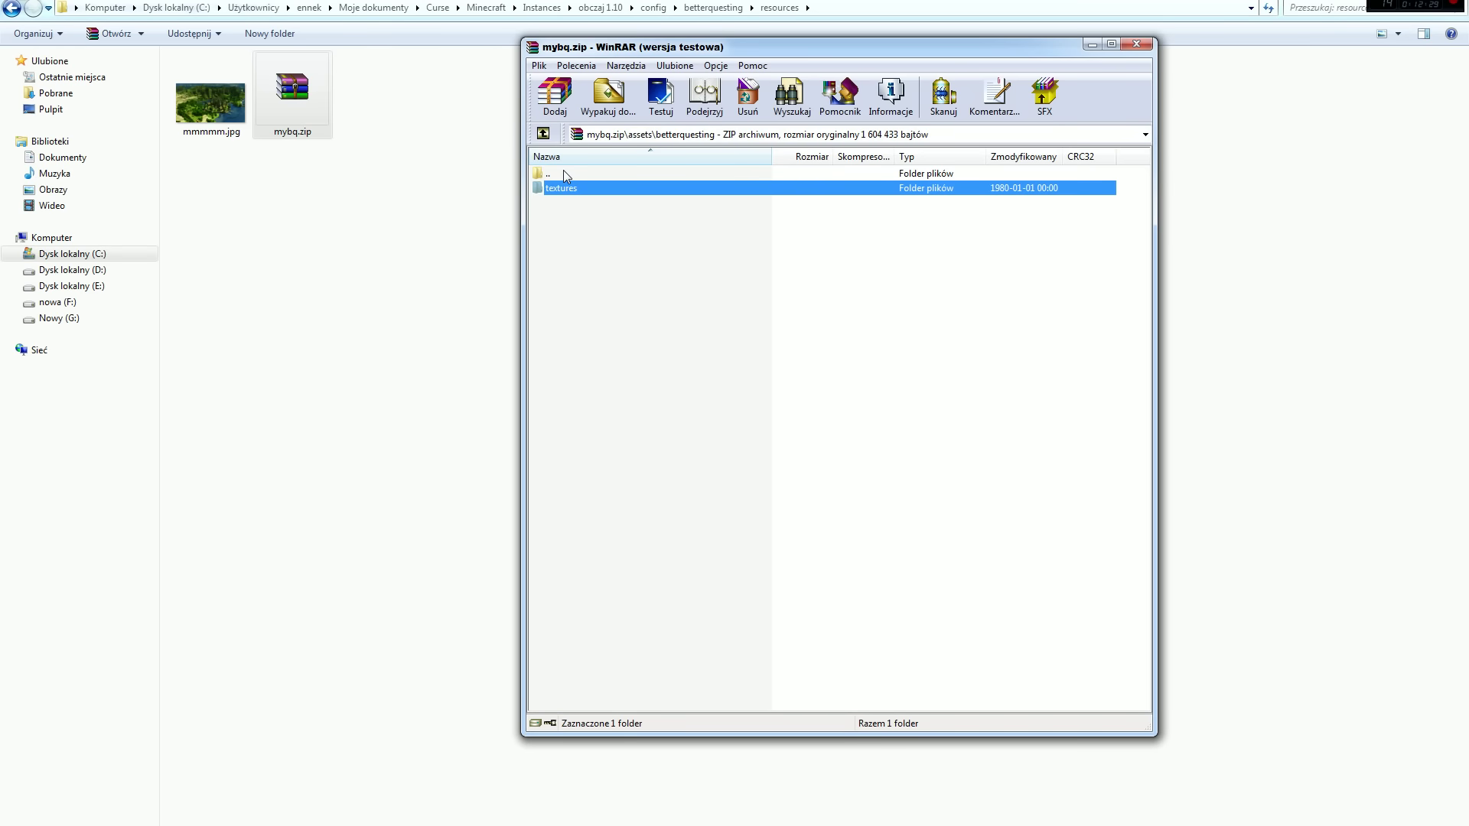
double_click(563, 171)
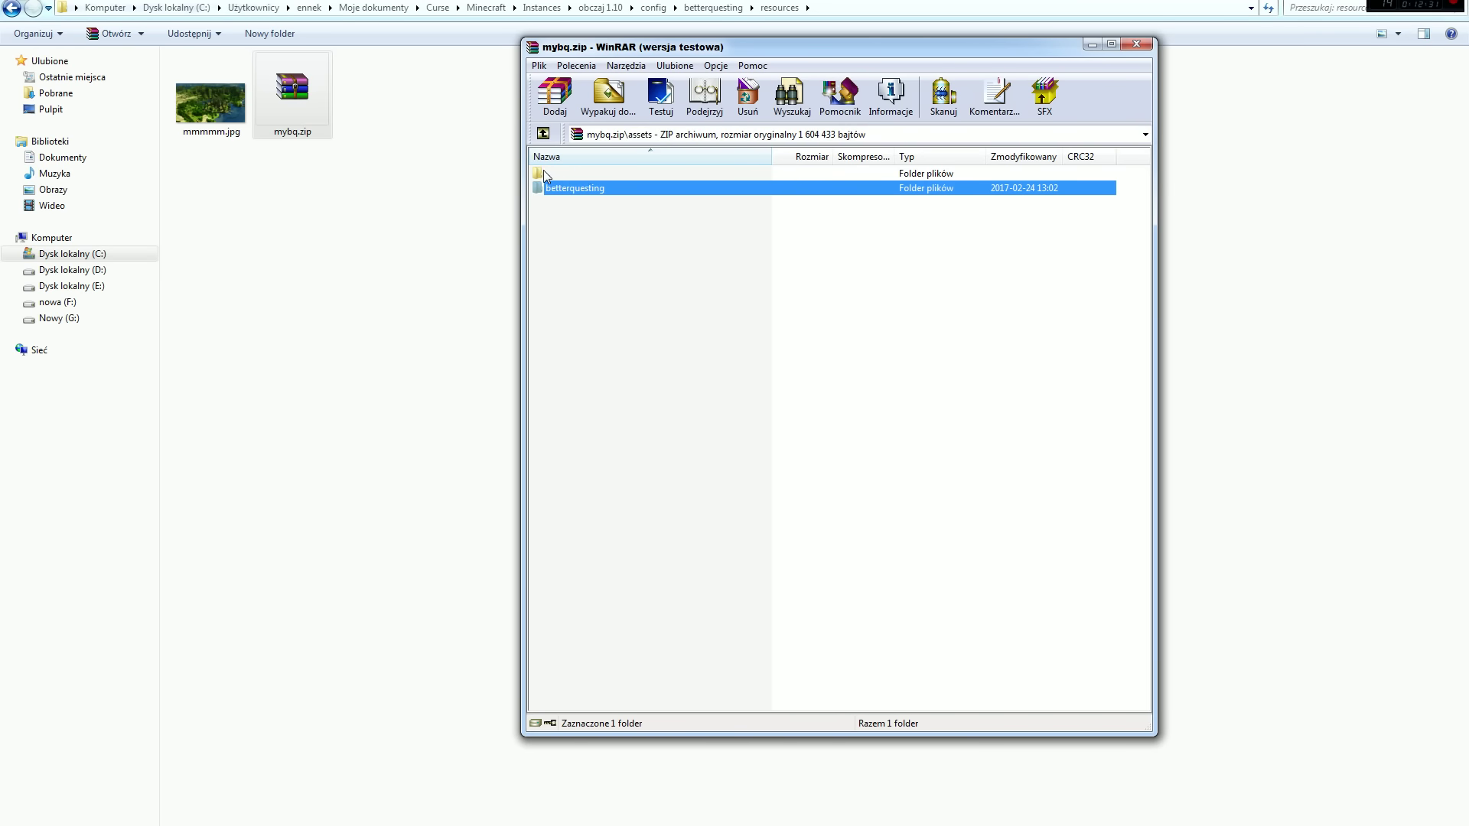
double_click(549, 172)
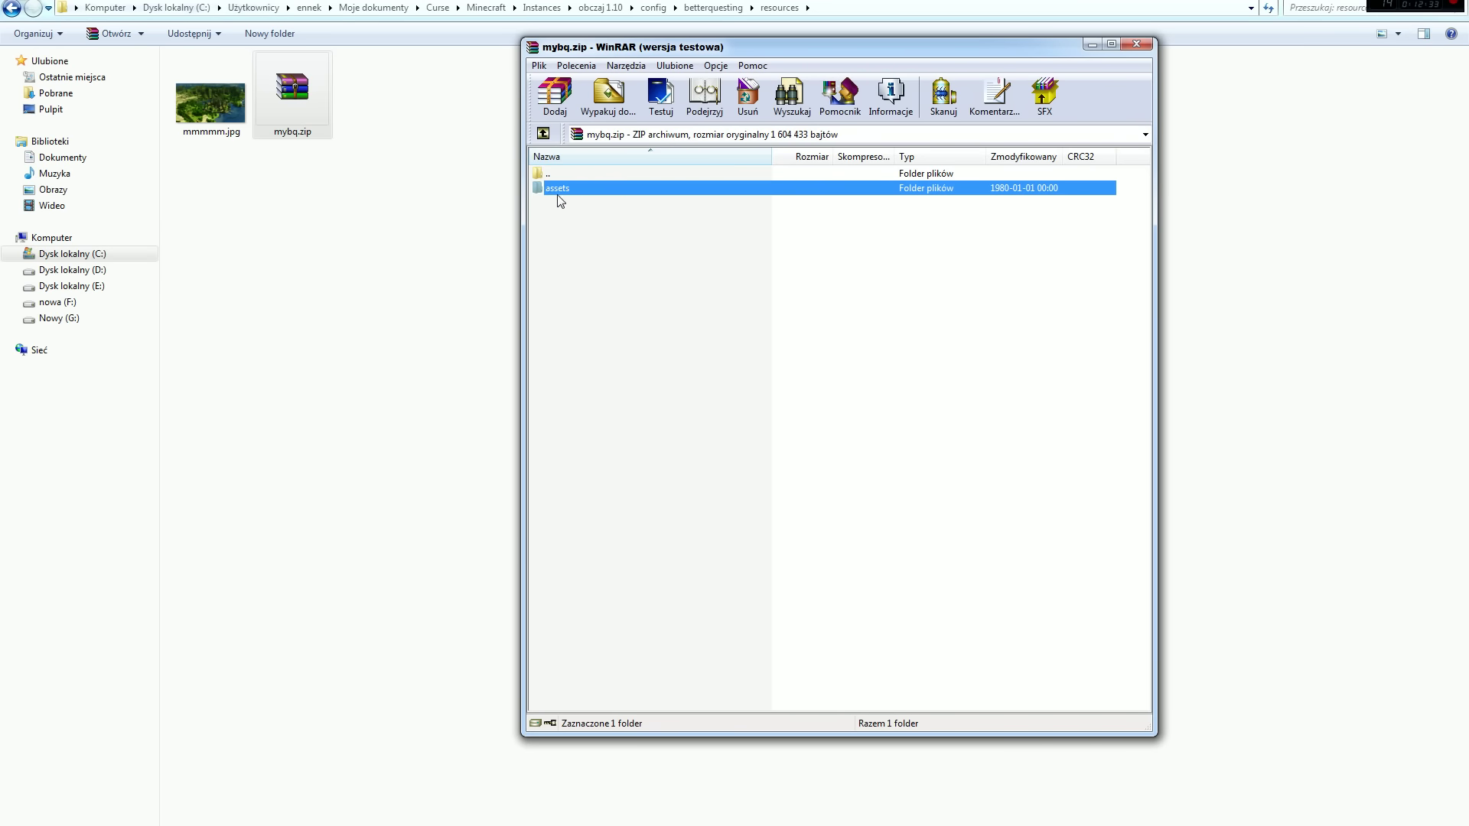
double_click(552, 174)
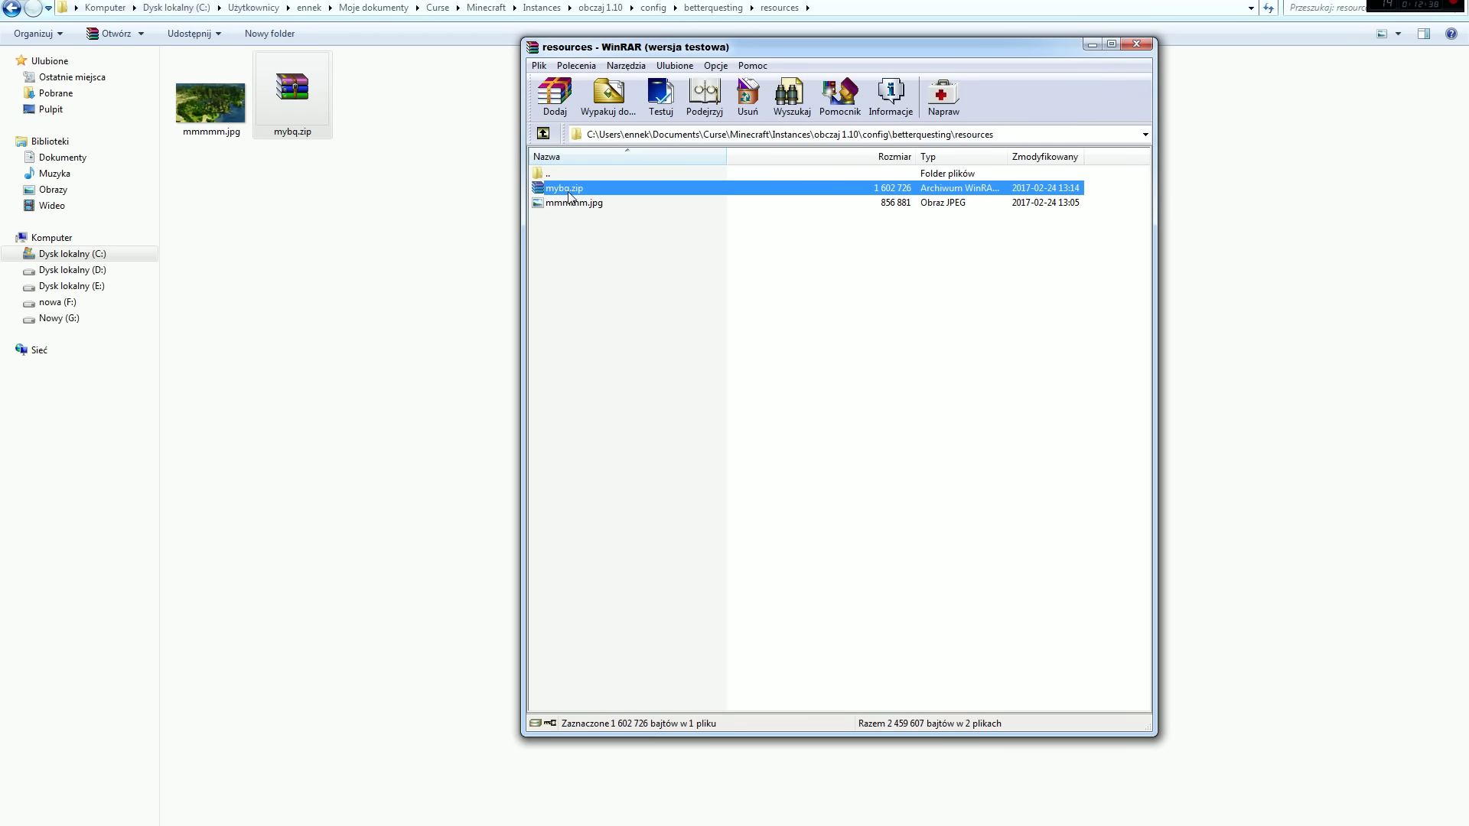
double_click(569, 197)
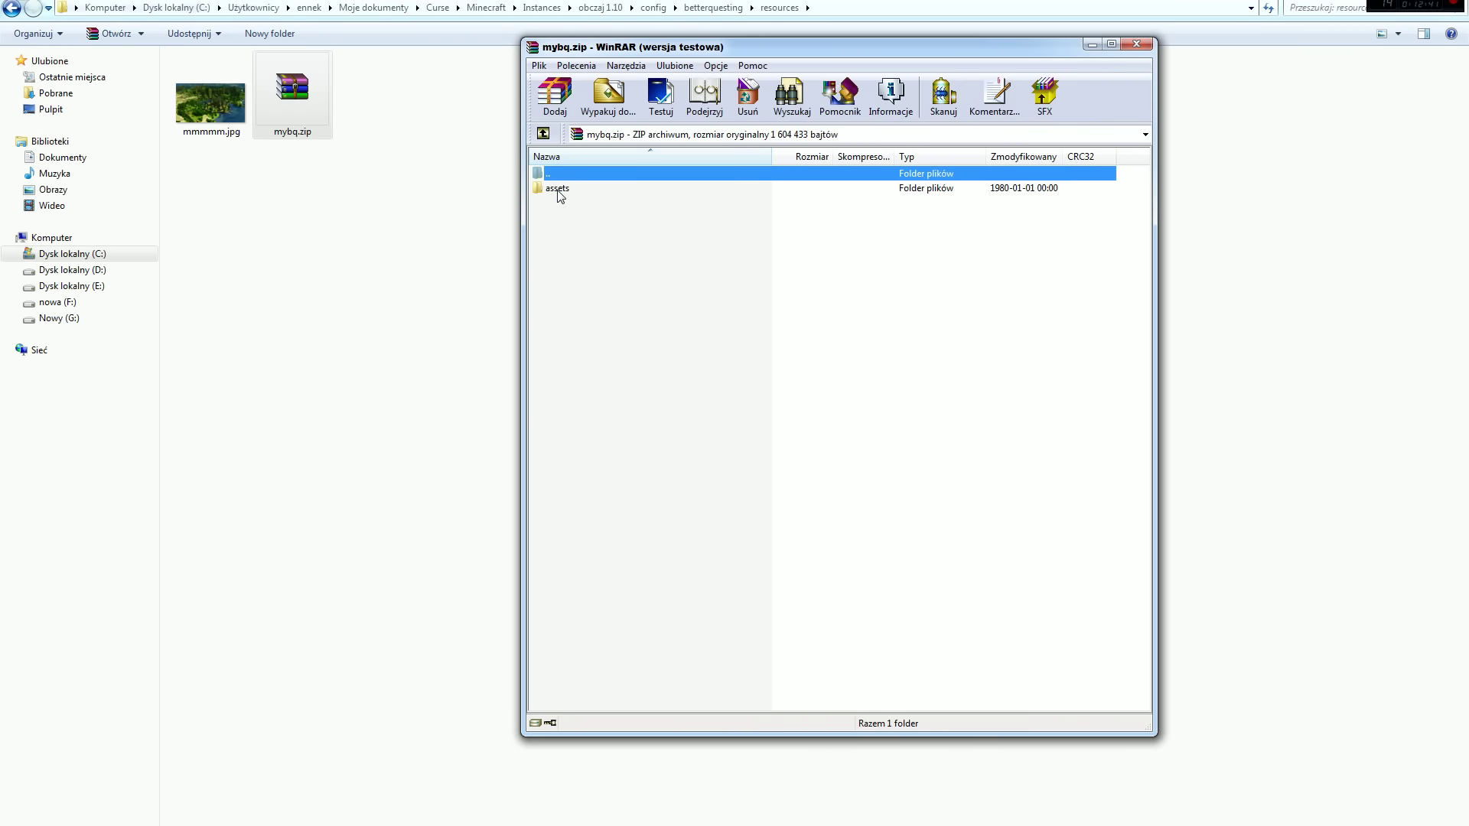
double_click(561, 197)
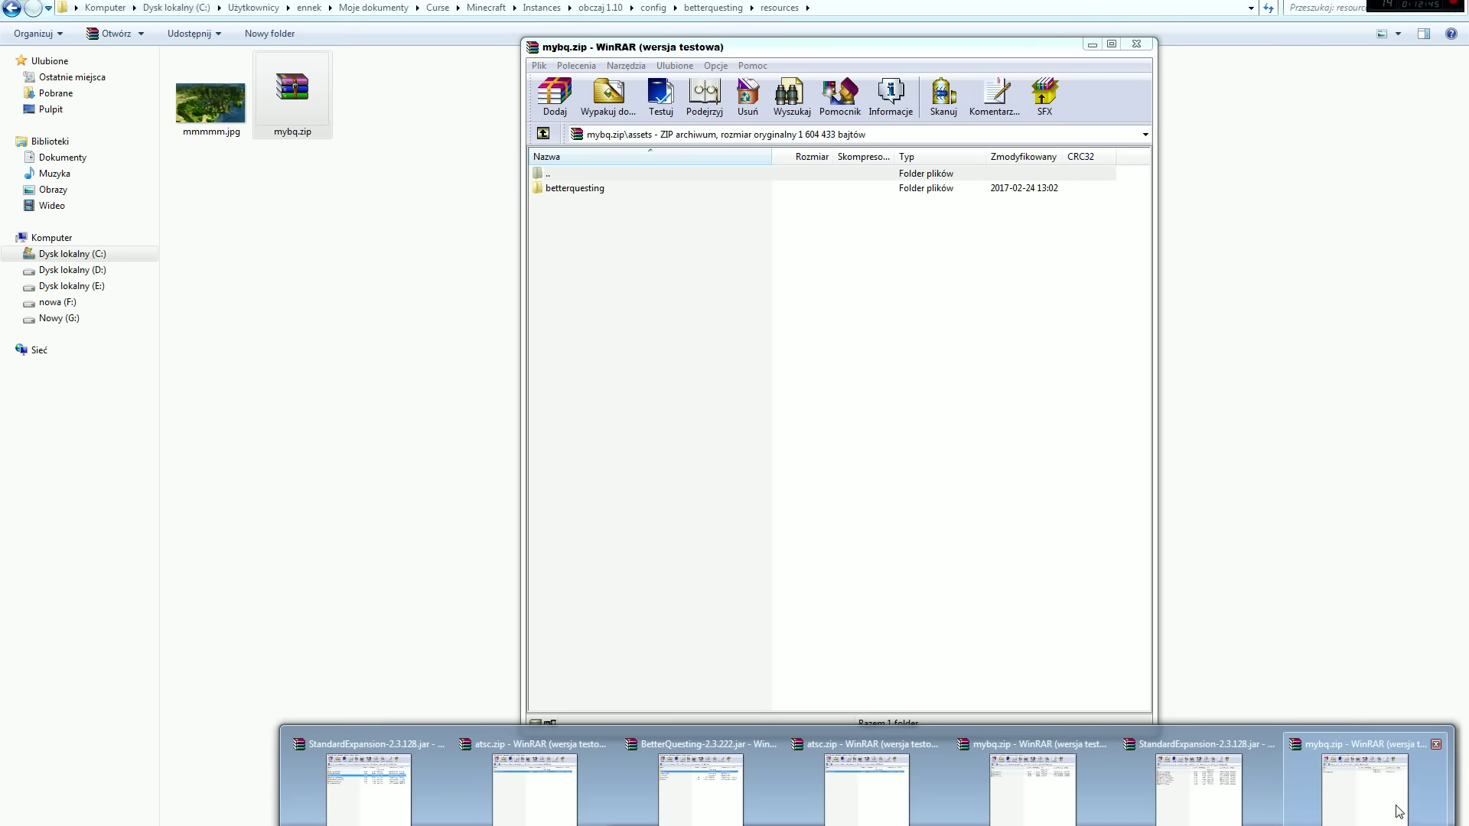
- Place the StandardExpansion-2.3.128.jar archive window beside mybq.zip and go up to its assets folder
mouse_move(1383, 804)
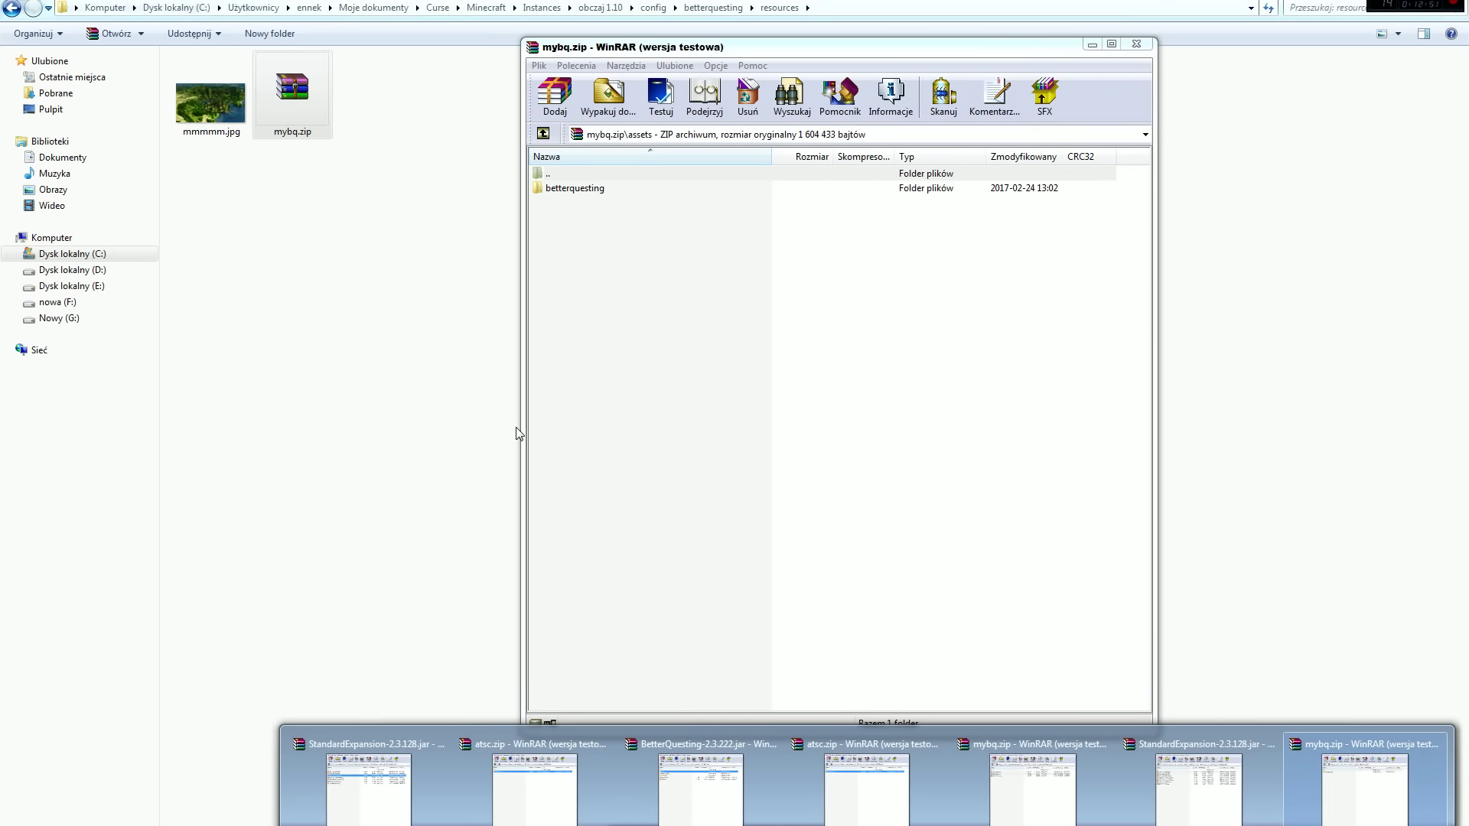
click(1202, 777)
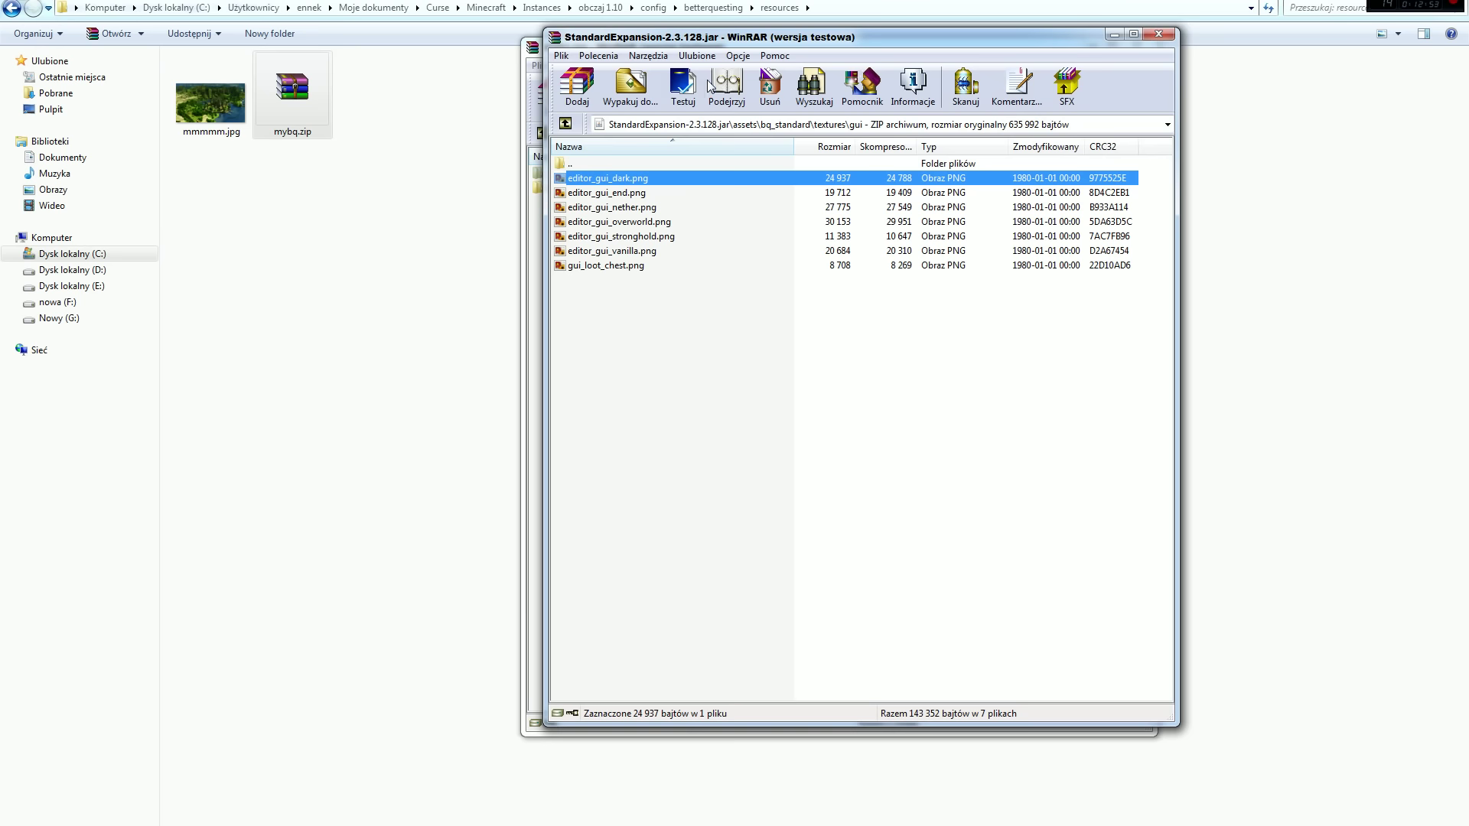
drag(799, 46, 1094, 68)
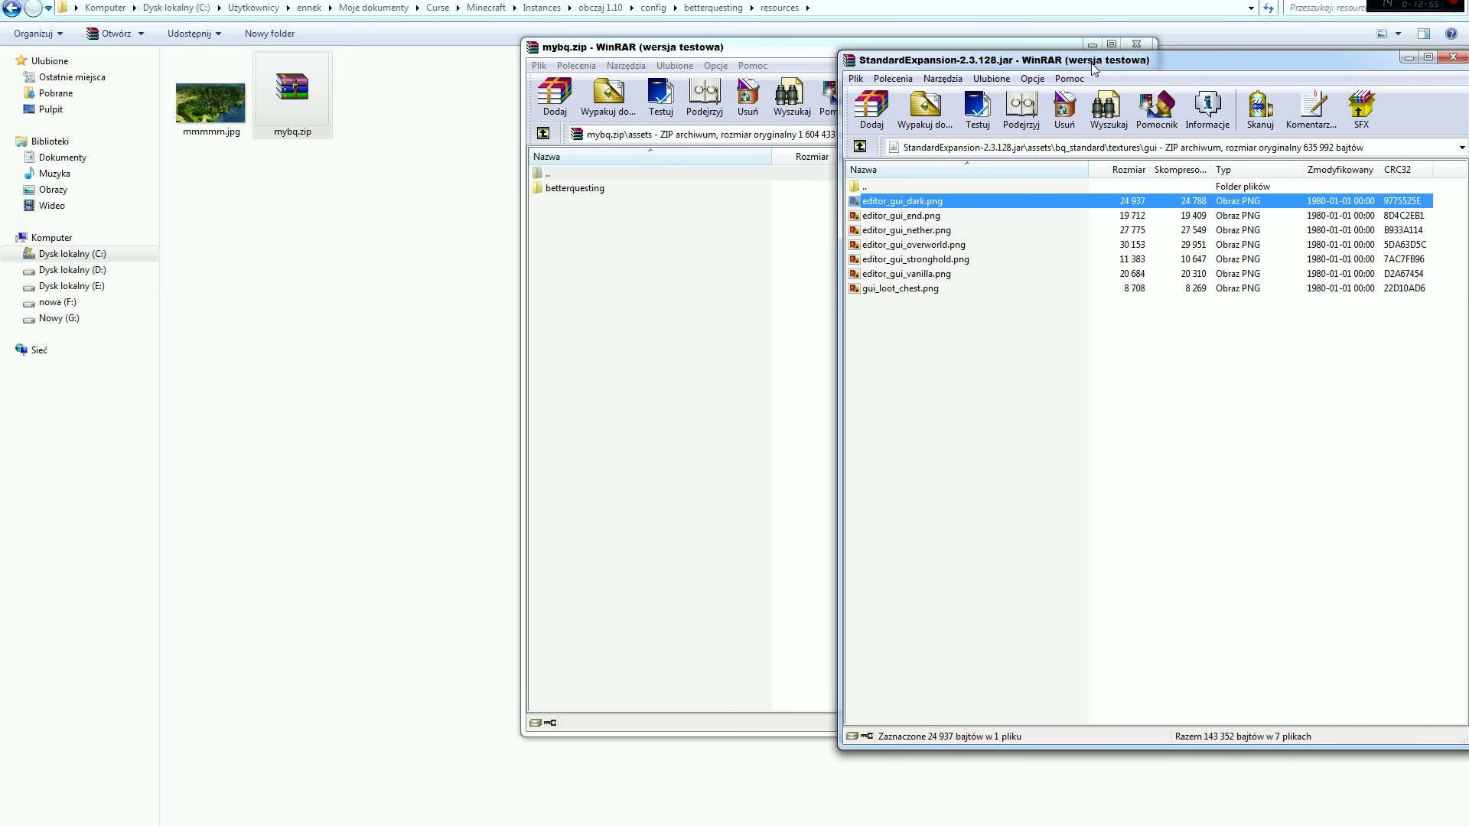
double_click(879, 187)
double_click(879, 187)
click(878, 188)
double_click(879, 189)
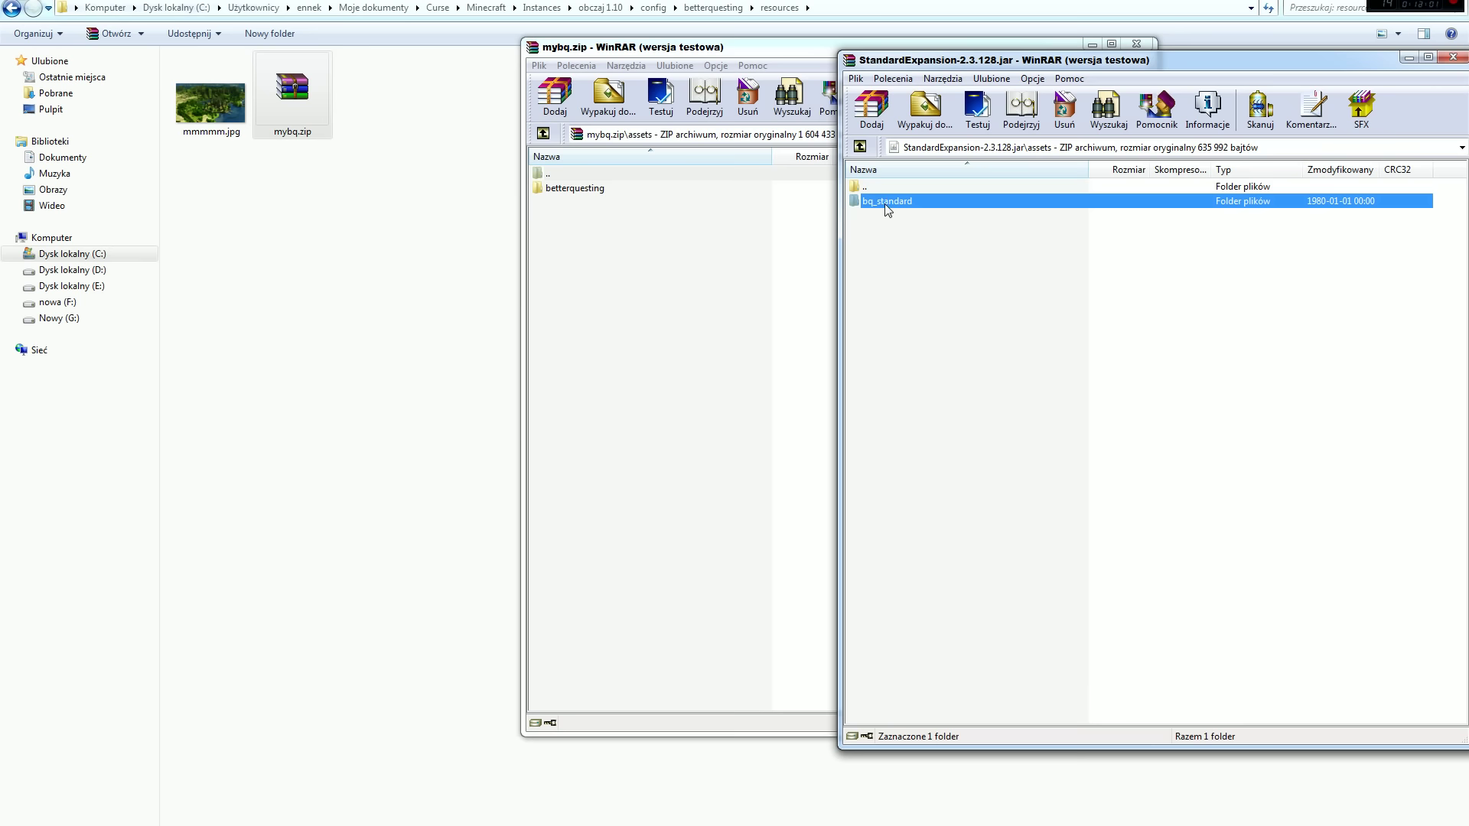
- Try to add the bq_standard folder from StandardExpansion-2.3.128.jar to the assets folder of mybq.zip
drag(886, 209, 566, 280)
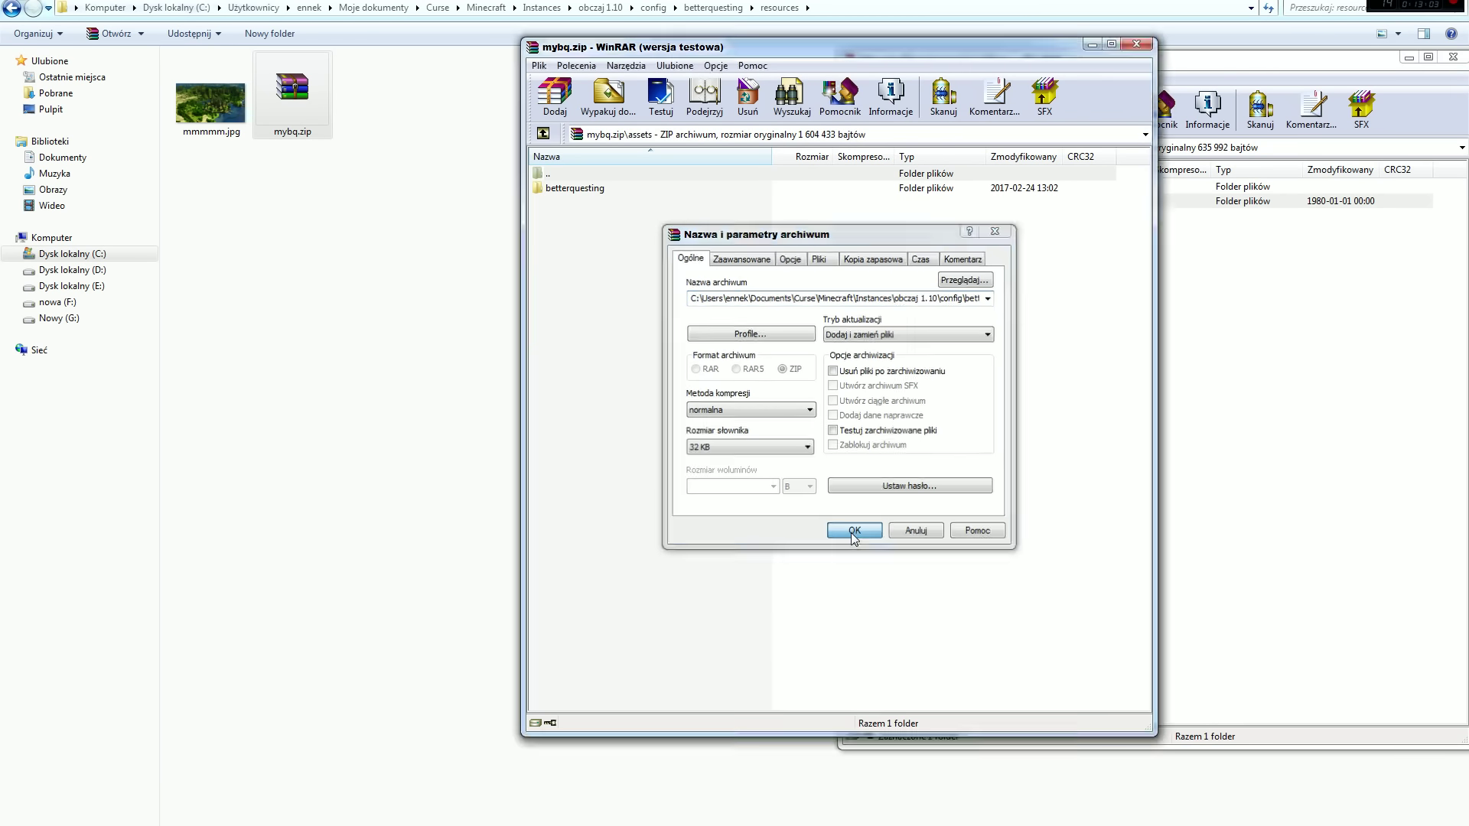
click(853, 531)
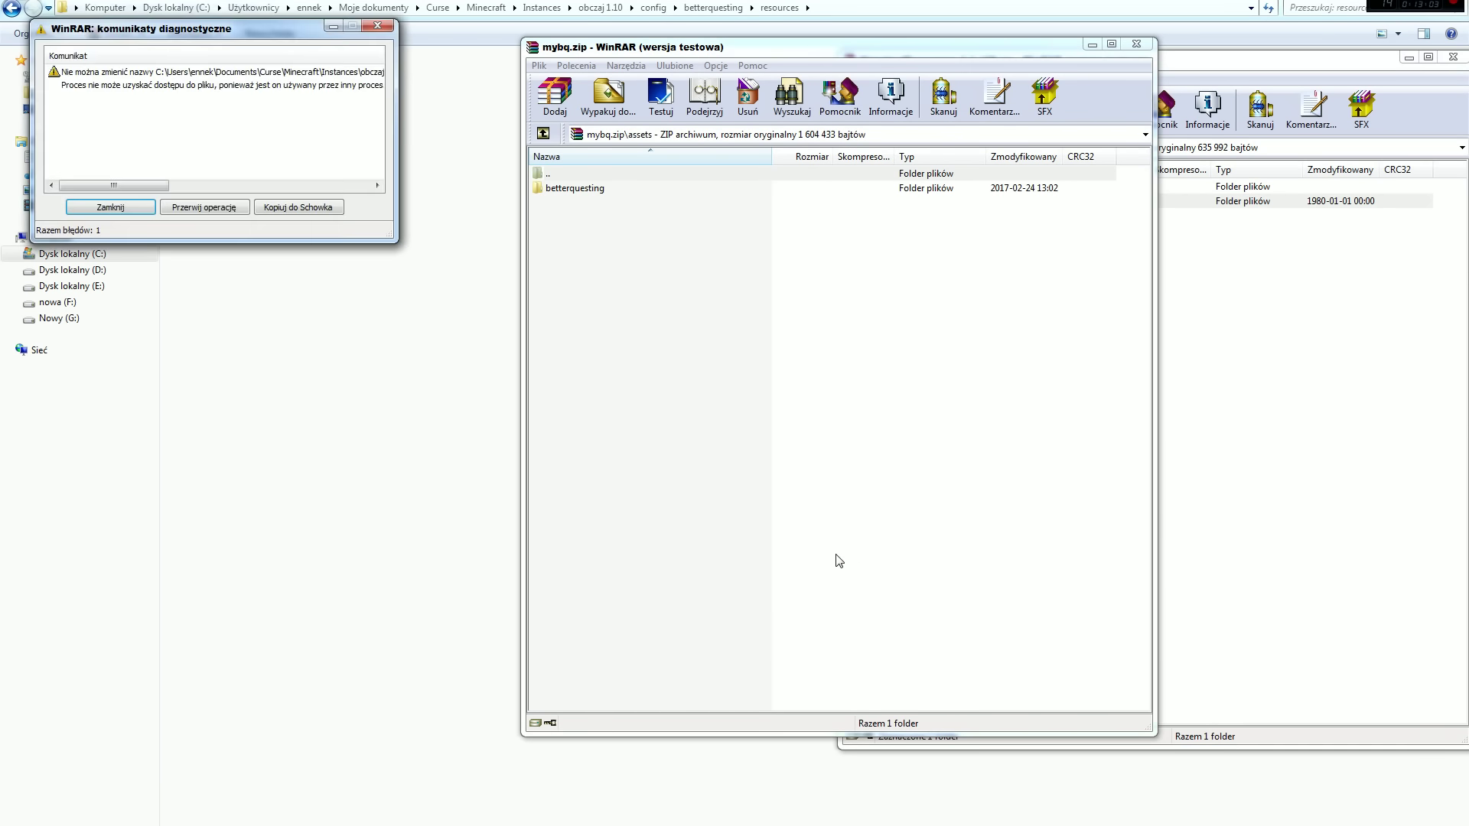
click(375, 27)
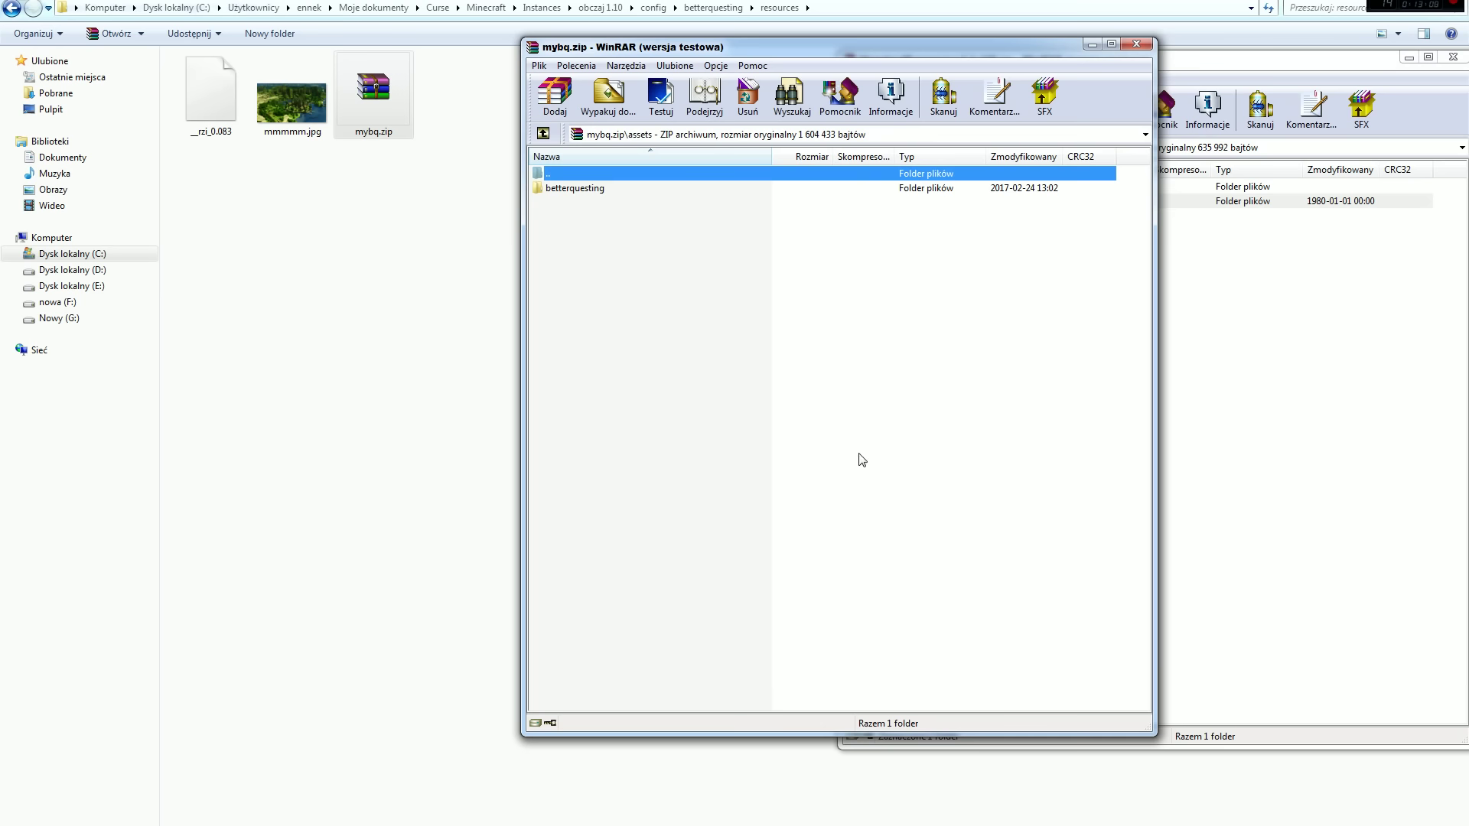
- Set the two archive windows side by side and browse StandardExpansion-2.3.128.jar to assets\bq_standard\textures\gui
drag(894, 48, 559, 90)
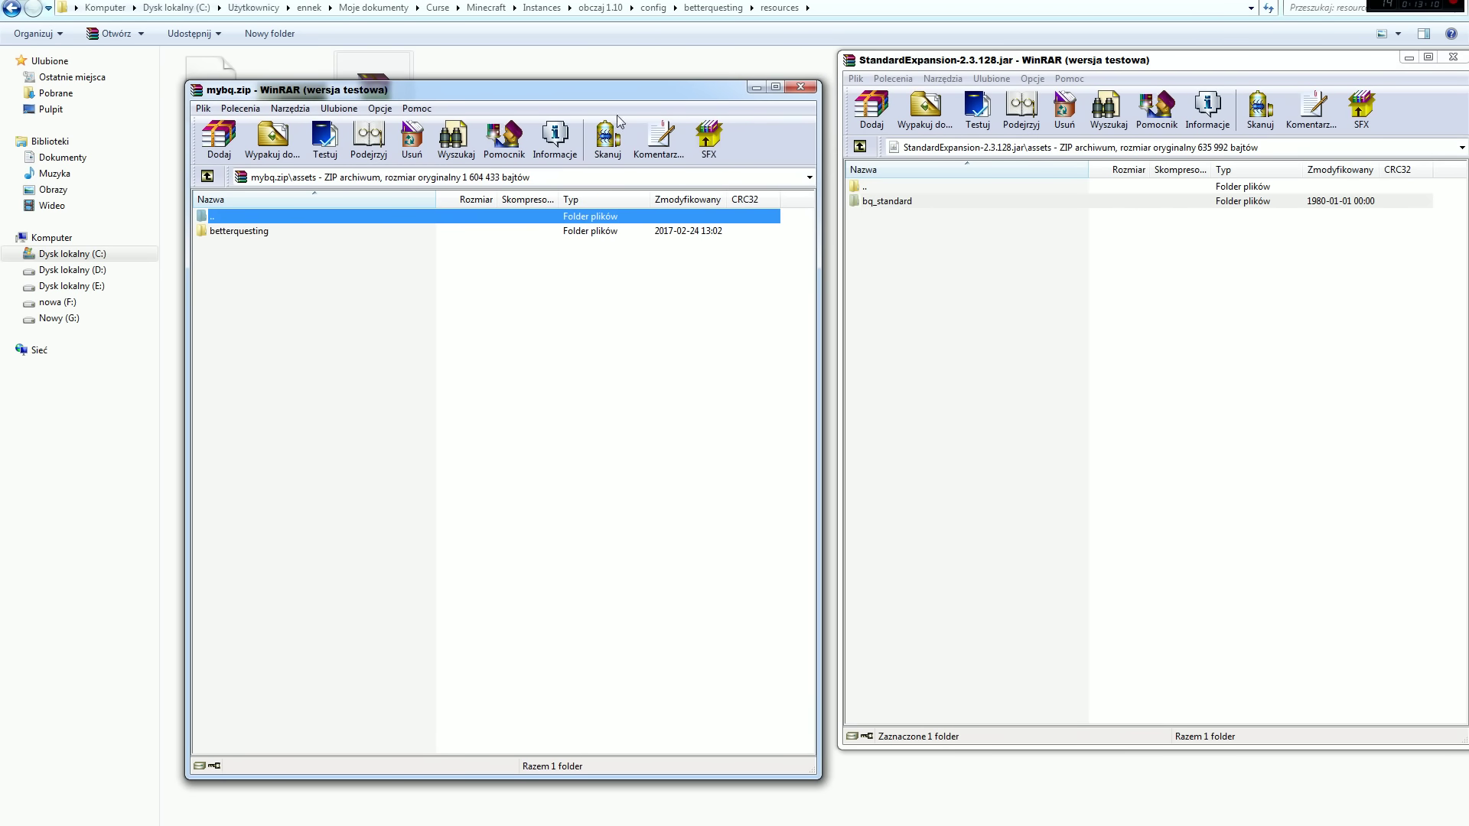
double_click(892, 201)
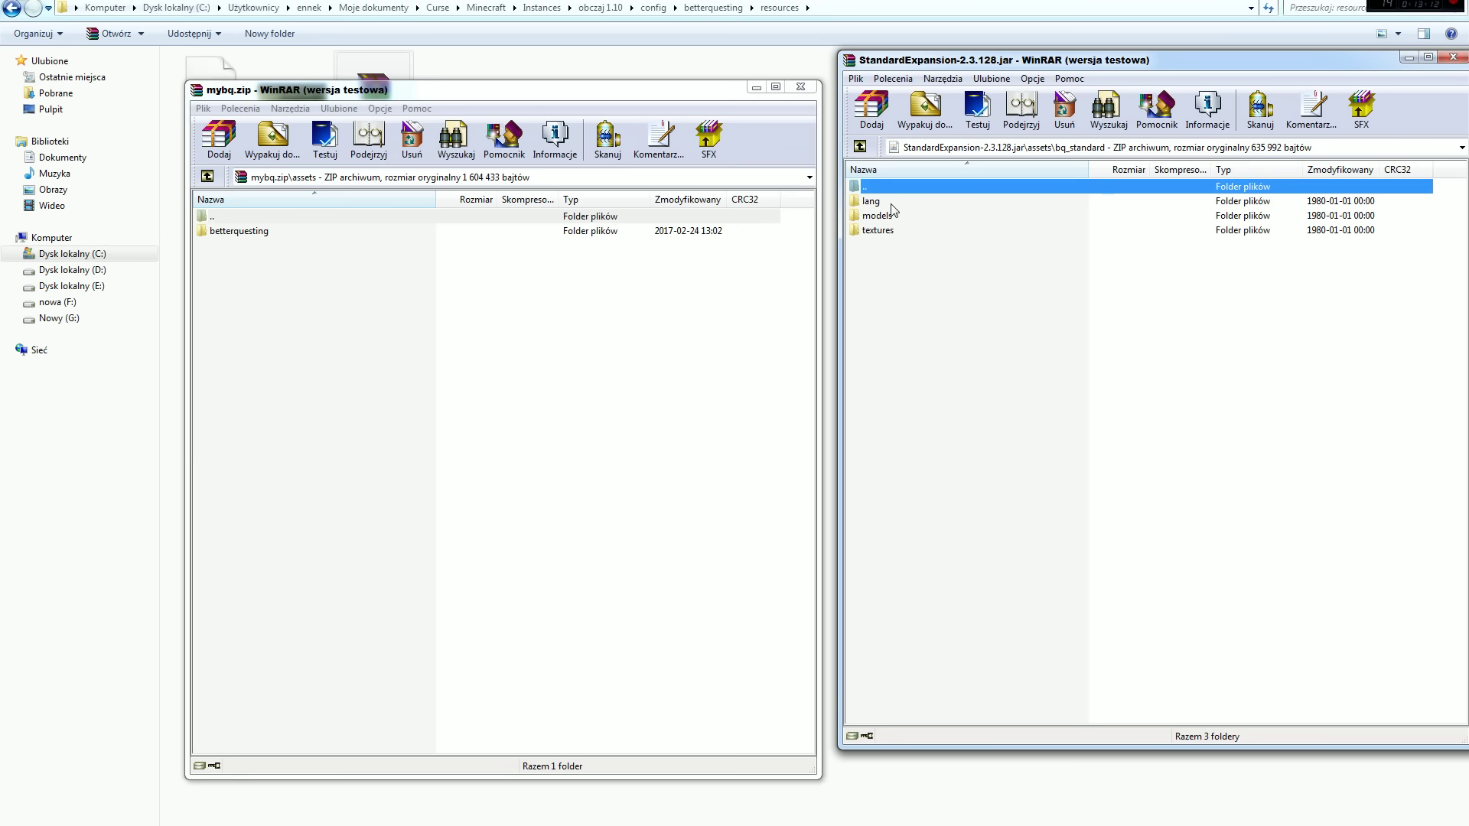
click(876, 202)
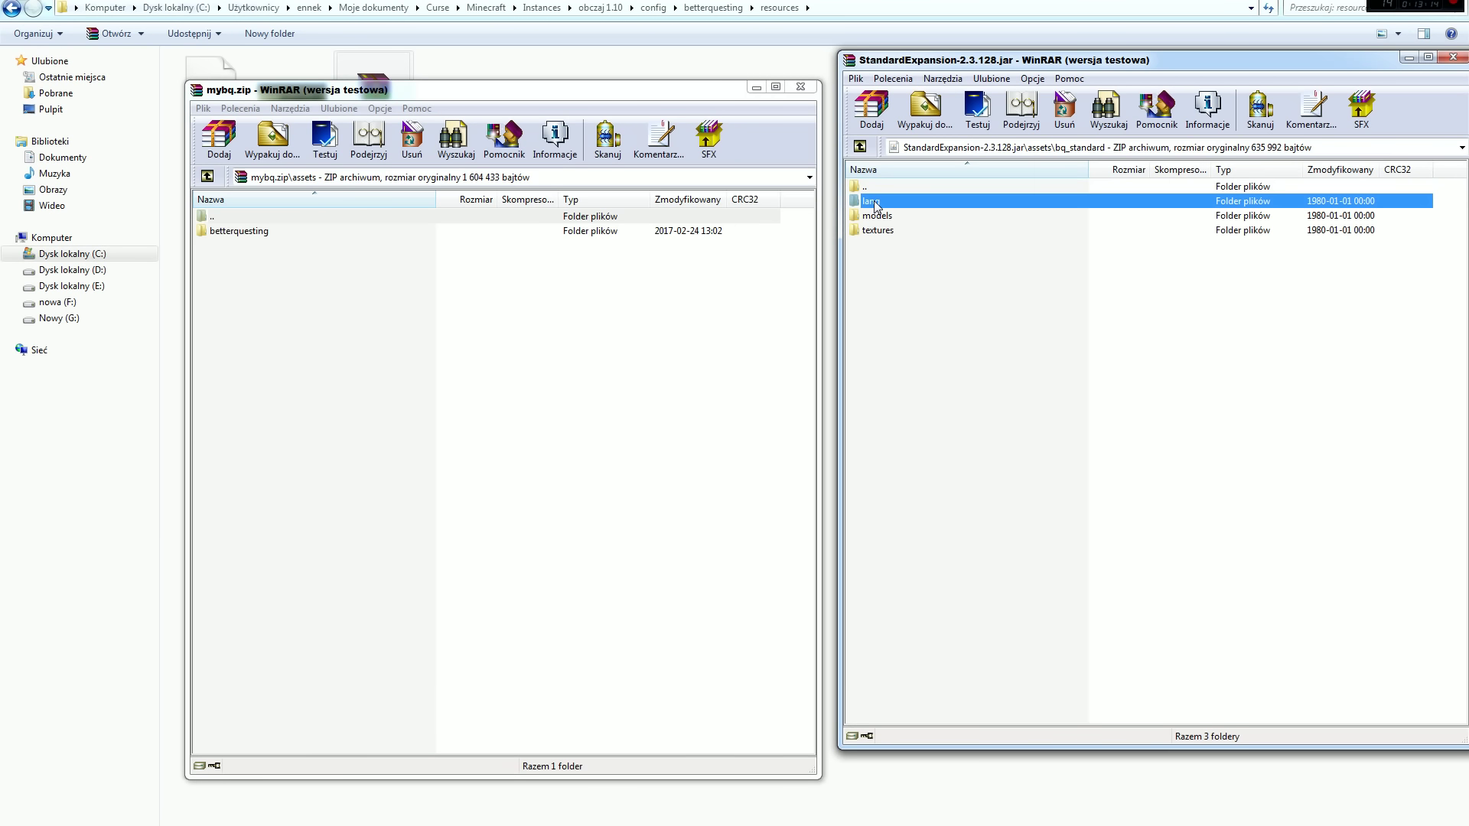
click(874, 216)
click(875, 231)
double_click(875, 231)
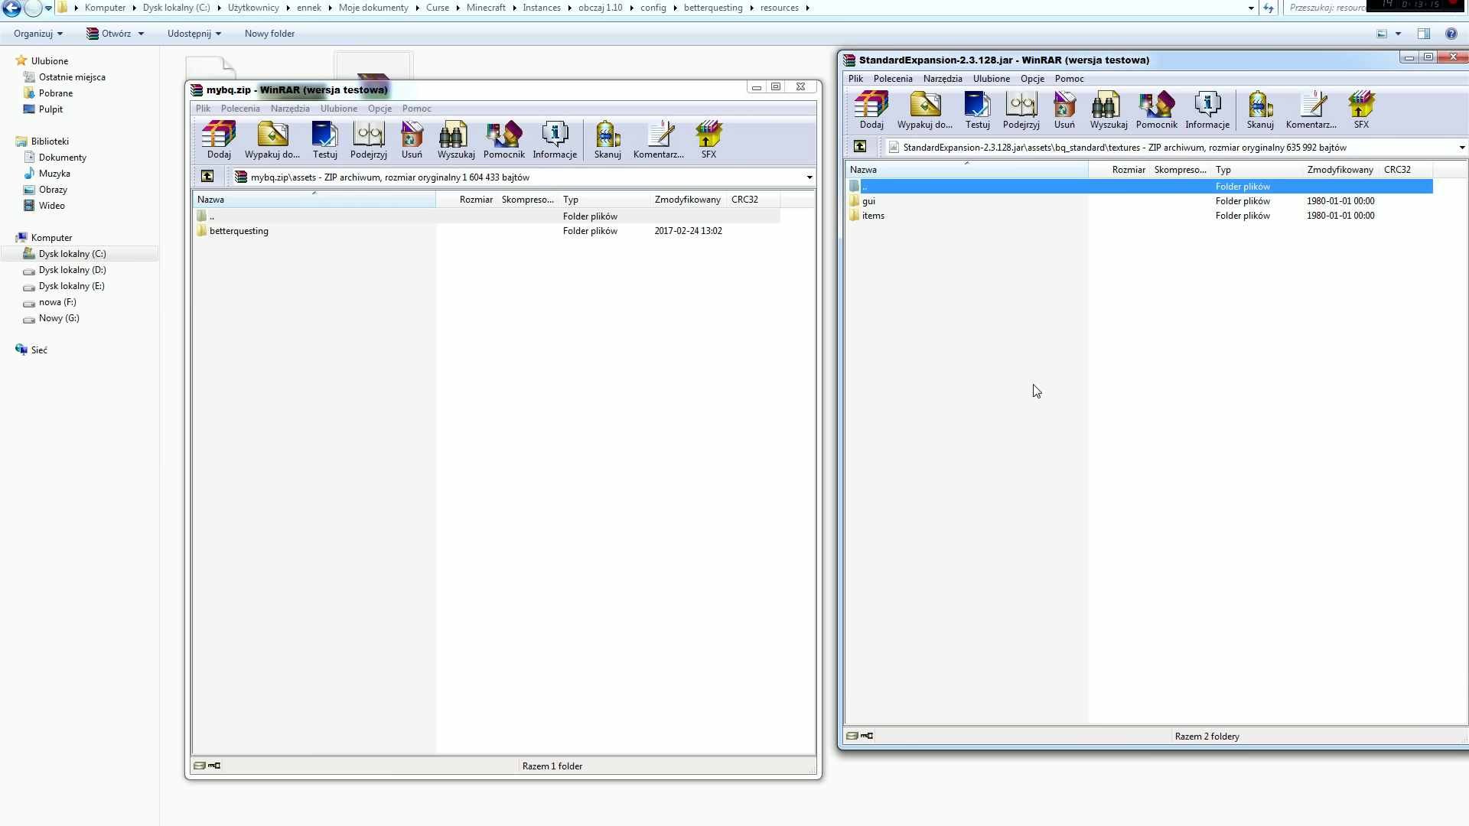
double_click(870, 202)
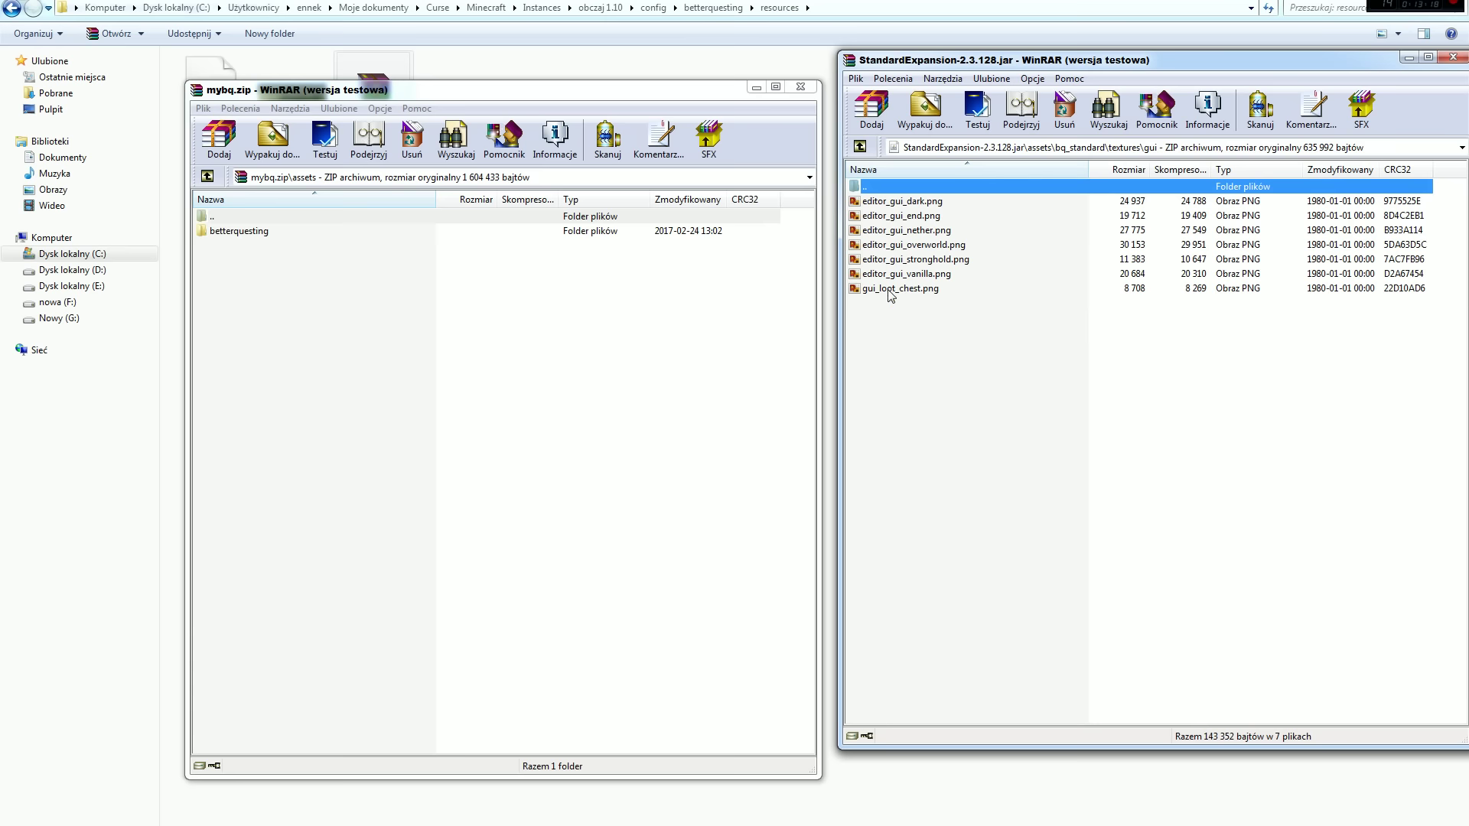
- Minimize the StandardExpansion-2.3.128.jar and mybq.zip windows to return to the resources folder
drag(1194, 60, 895, 86)
click(1111, 84)
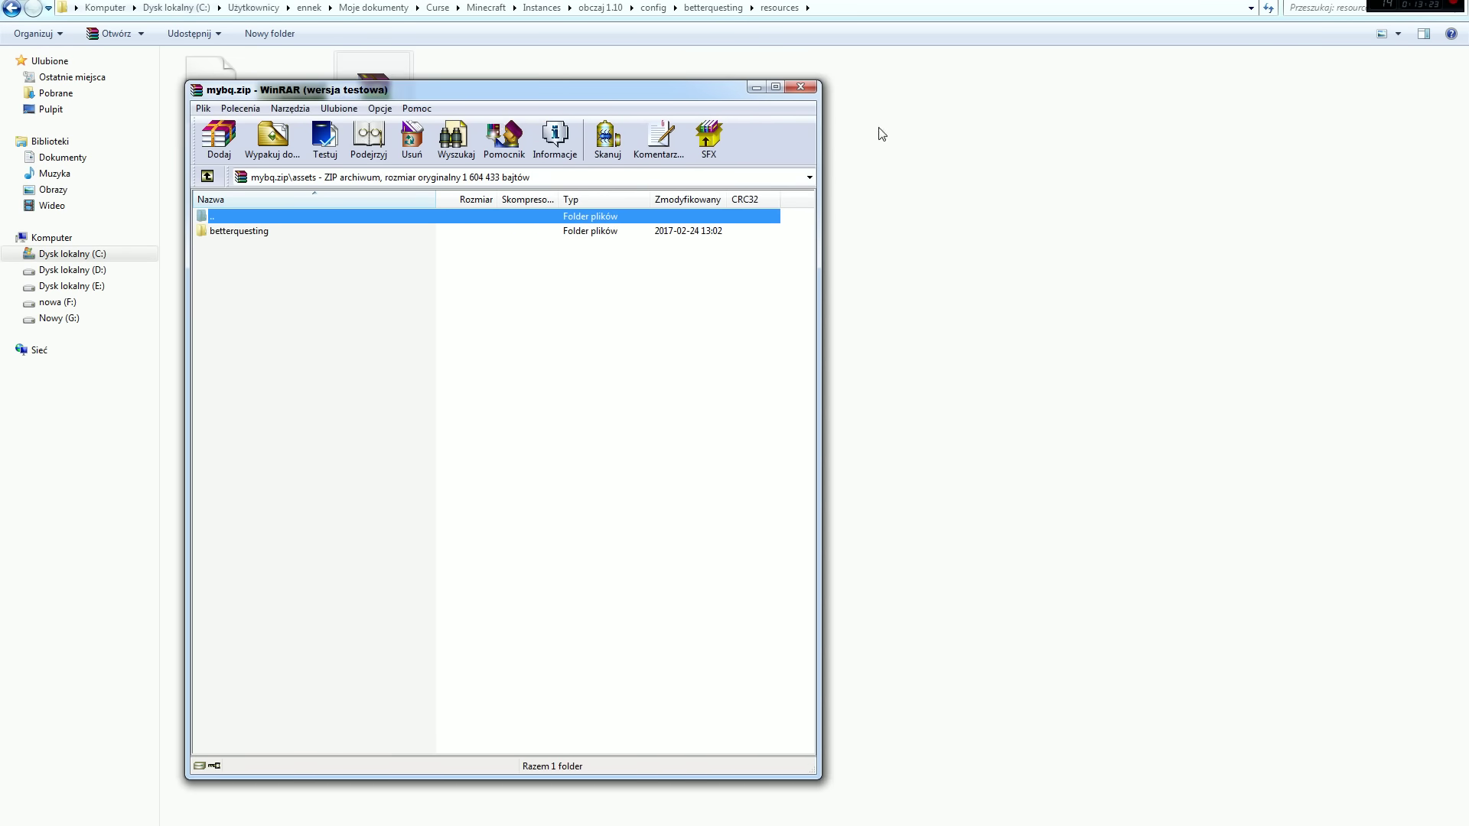
click(756, 89)
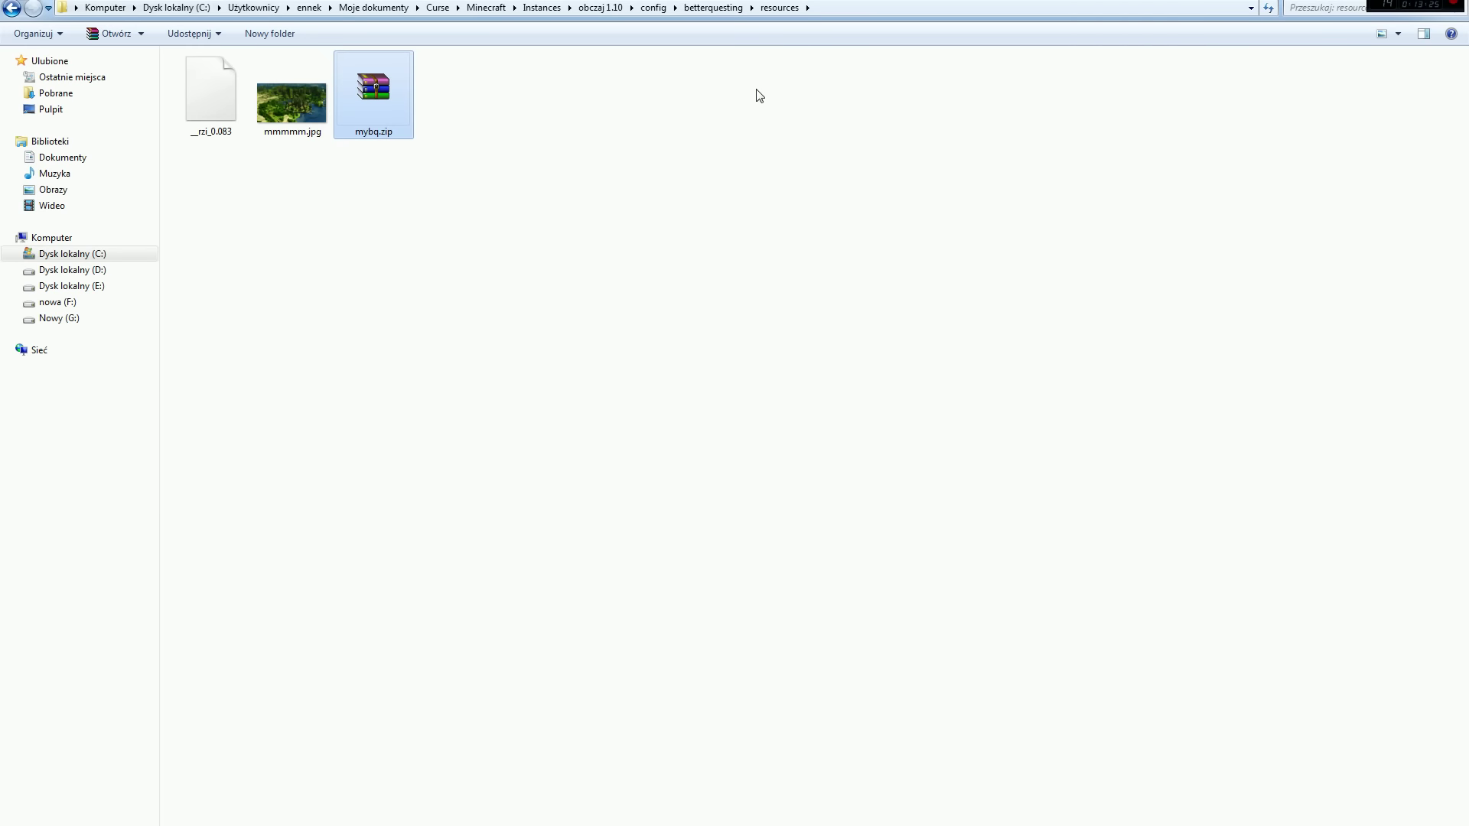